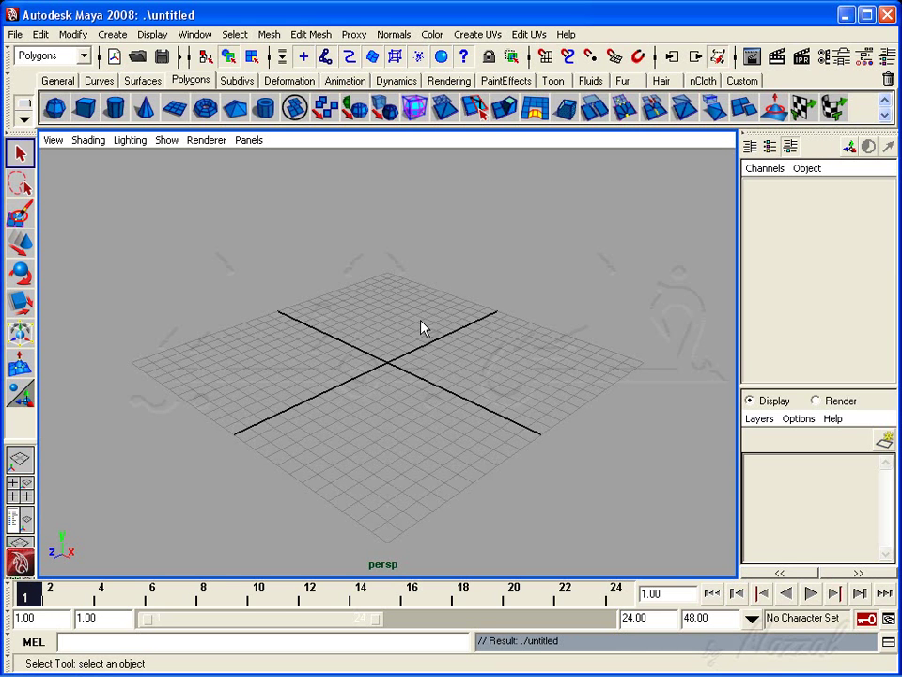
Step: Toggle picking between components and whole objects, then tilt the grid view slightly
{"action": "left_click", "coordinate": [251, 56]}
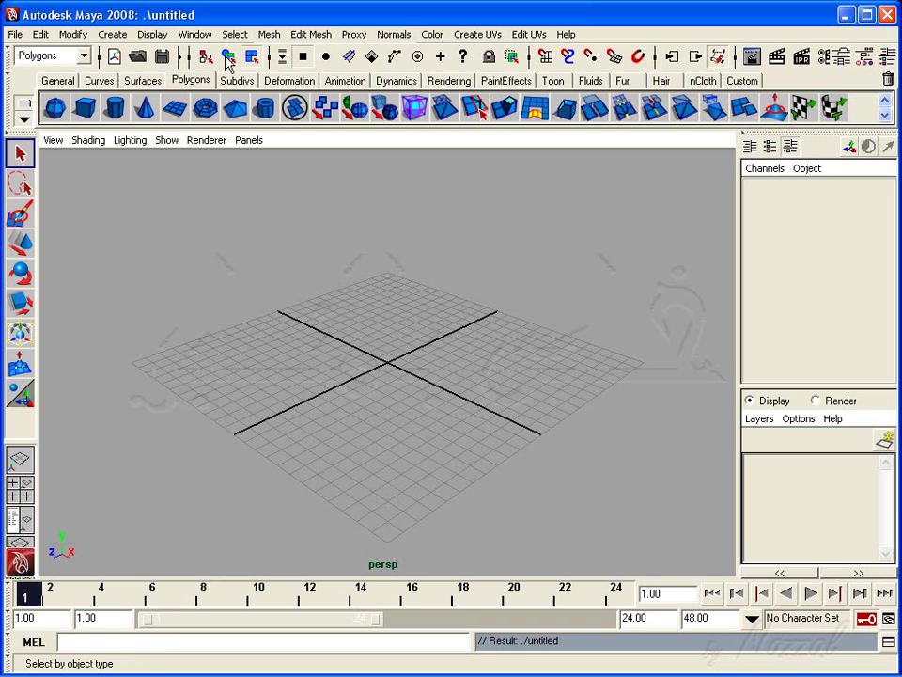
{"action": "left_click", "coordinate": [228, 59]}
{"action": "left_click", "coordinate": [228, 58]}
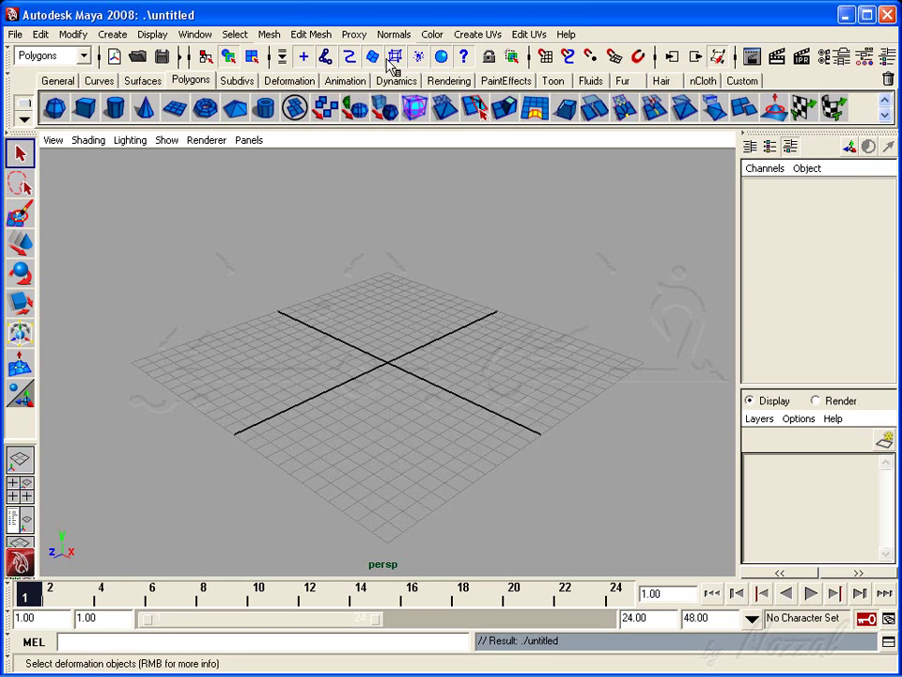
{"action": "mouse_move", "coordinate": [400, 318]}
{"action": "left_mouse_down", "text": "alt"}
{"action": "mouse_move", "coordinate": [428, 337]}
{"action": "mouse_move", "coordinate": [410, 322]}
{"action": "left_mouse_up", "text": "alt"}
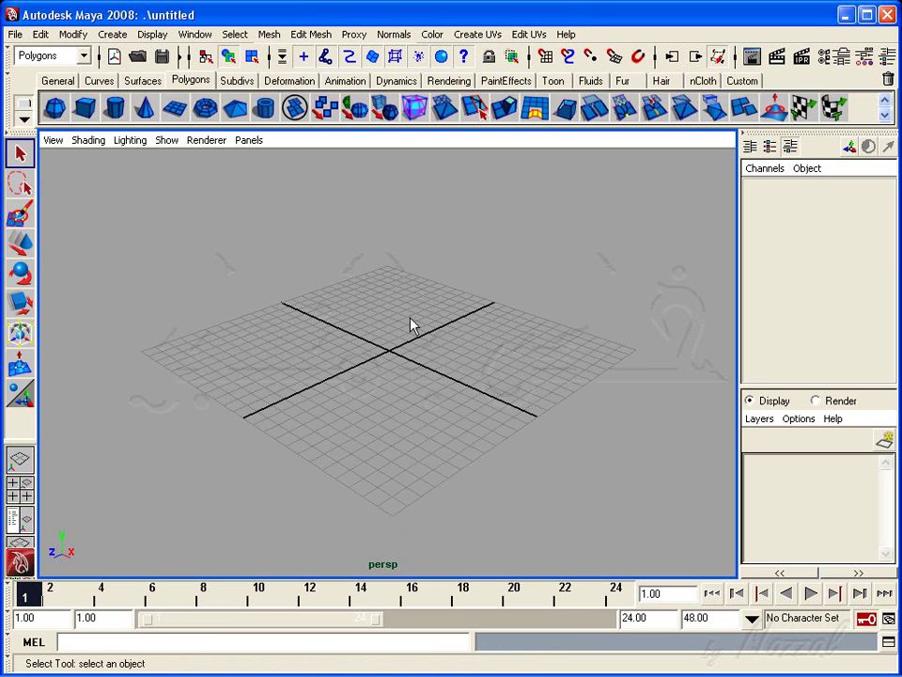
Step: Create a polygon sphere and slide it left along X
{"action": "left_click", "coordinate": [56, 111]}
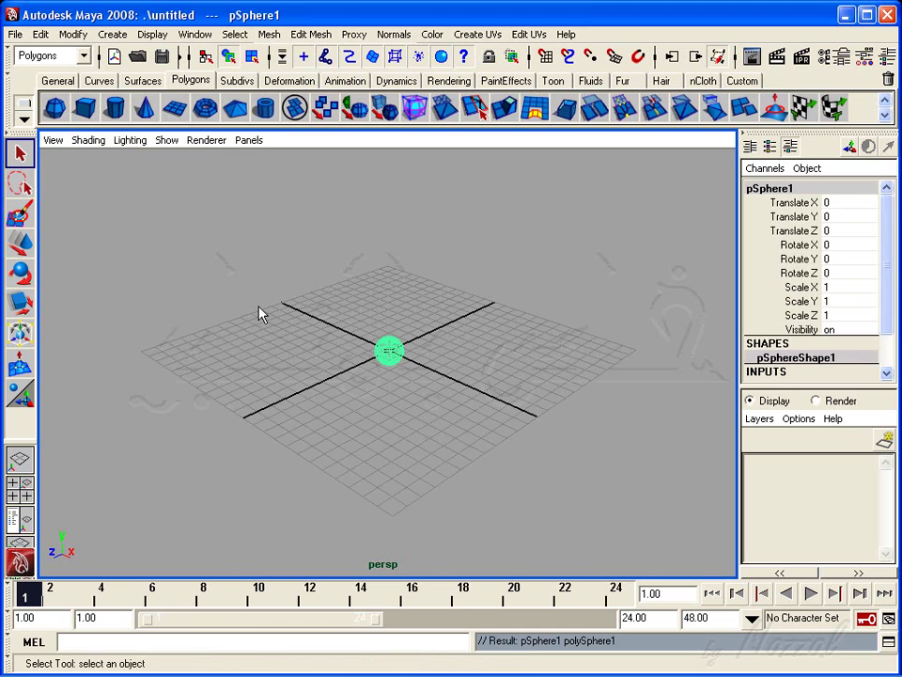
{"action": "left_click", "coordinate": [23, 240]}
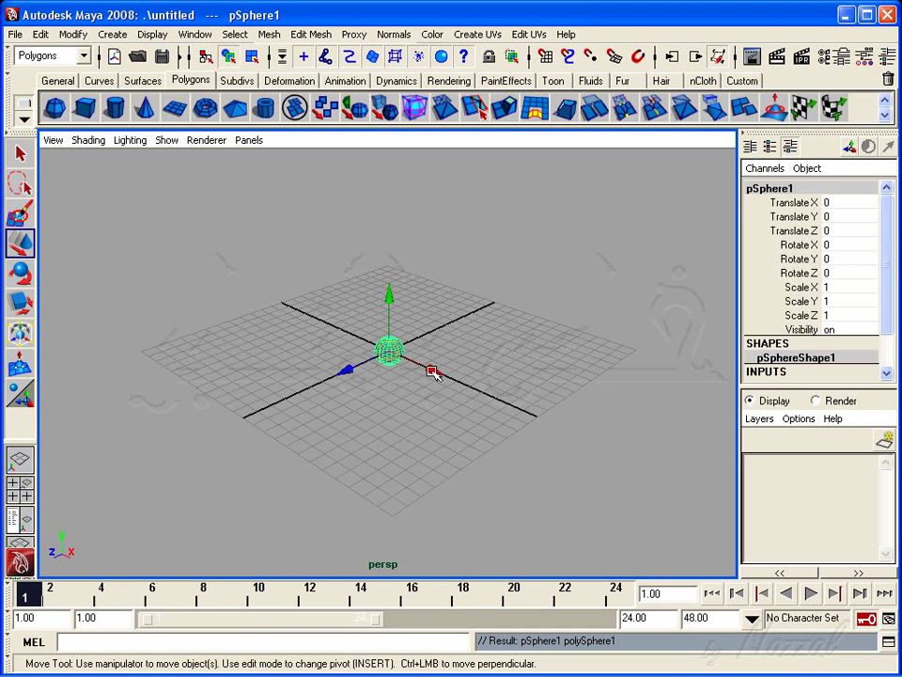
{"action": "left_click_drag", "start_coordinate": [432, 372], "coordinate": [375, 344]}
Step: Create a NURBS sphere from the Surfaces shelf and move it back along Z
{"action": "left_click", "coordinate": [142, 80]}
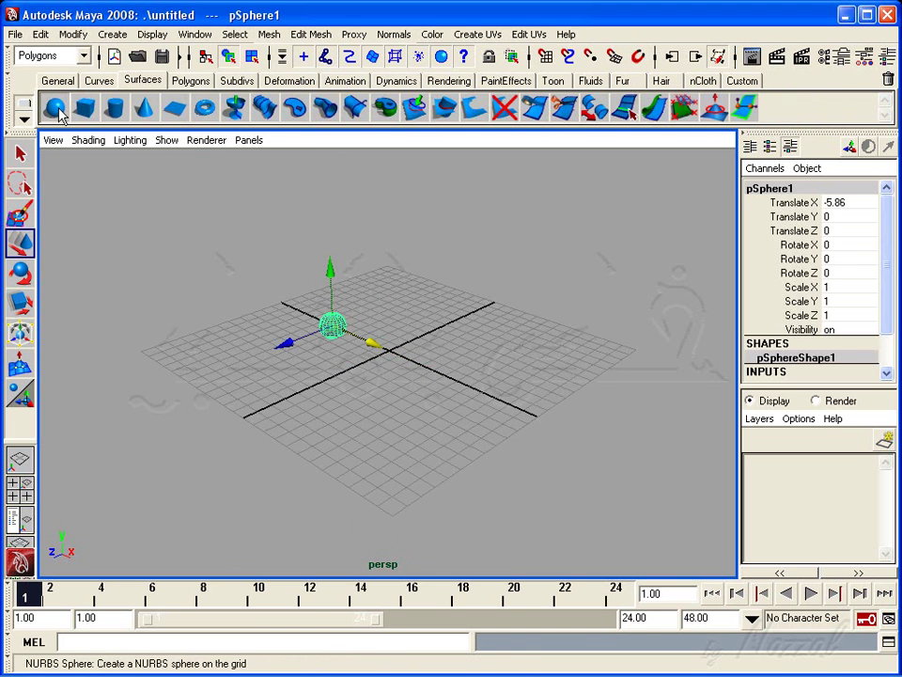
{"action": "left_click", "coordinate": [59, 112]}
{"action": "mouse_move", "coordinate": [359, 371]}
{"action": "left_mouse_down"}
{"action": "mouse_move", "coordinate": [427, 355]}
{"action": "mouse_move", "coordinate": [541, 254]}
{"action": "mouse_move", "coordinate": [328, 480]}
{"action": "left_mouse_up"}
Step: Reselect the spheres, push the polygon sphere to X -8.102, then clear the selection
{"action": "mouse_move", "coordinate": [328, 479]}
{"action": "right_mouse_down", "text": "alt"}
{"action": "mouse_move", "coordinate": [440, 441]}
{"action": "mouse_move", "coordinate": [524, 430]}
{"action": "right_mouse_up", "text": "alt"}
{"action": "left_click", "coordinate": [323, 316]}
{"action": "left_click", "coordinate": [268, 328]}
{"action": "left_click", "coordinate": [469, 298]}
{"action": "right_click_drag", "start_coordinate": [469, 298], "coordinate": [433, 428], "text": "alt"}
{"action": "mouse_move", "coordinate": [433, 428]}
{"action": "left_mouse_down", "text": "alt"}
{"action": "mouse_move", "coordinate": [406, 304]}
{"action": "mouse_move", "coordinate": [411, 338]}
{"action": "left_mouse_up", "text": "alt"}
{"action": "left_click", "coordinate": [406, 304]}
{"action": "left_click", "coordinate": [338, 334]}
{"action": "mouse_move", "coordinate": [328, 358]}
{"action": "left_mouse_down"}
{"action": "mouse_move", "coordinate": [464, 345]}
{"action": "mouse_move", "coordinate": [441, 339]}
{"action": "left_mouse_up"}
{"action": "left_click", "coordinate": [451, 331]}
{"action": "left_click", "coordinate": [411, 291]}
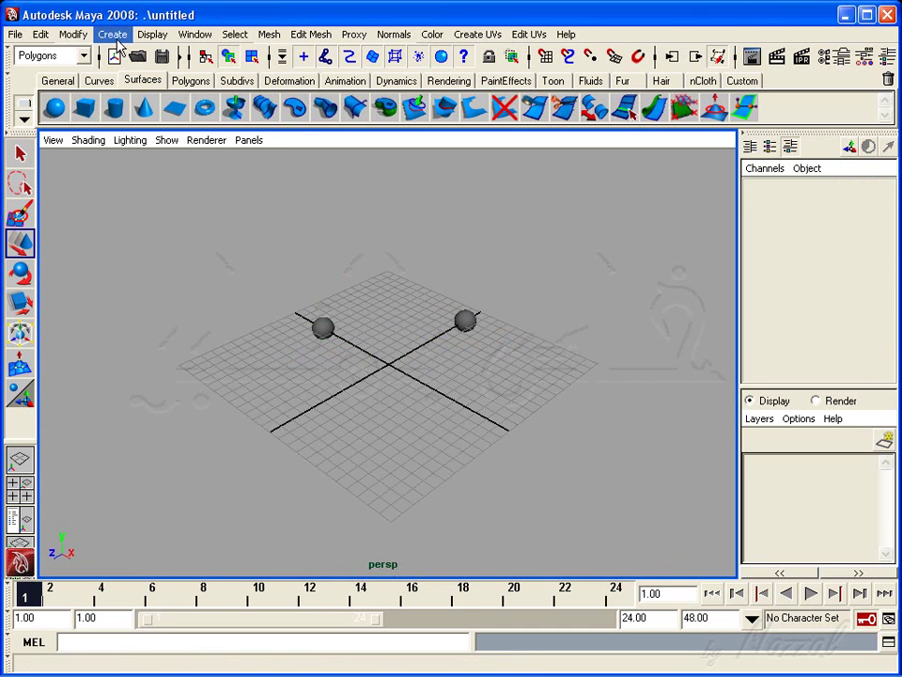
{"action": "left_click", "coordinate": [118, 41]}
Step: Draw a four-point EP curve arcing beside the spheres
{"action": "left_click", "coordinate": [133, 174]}
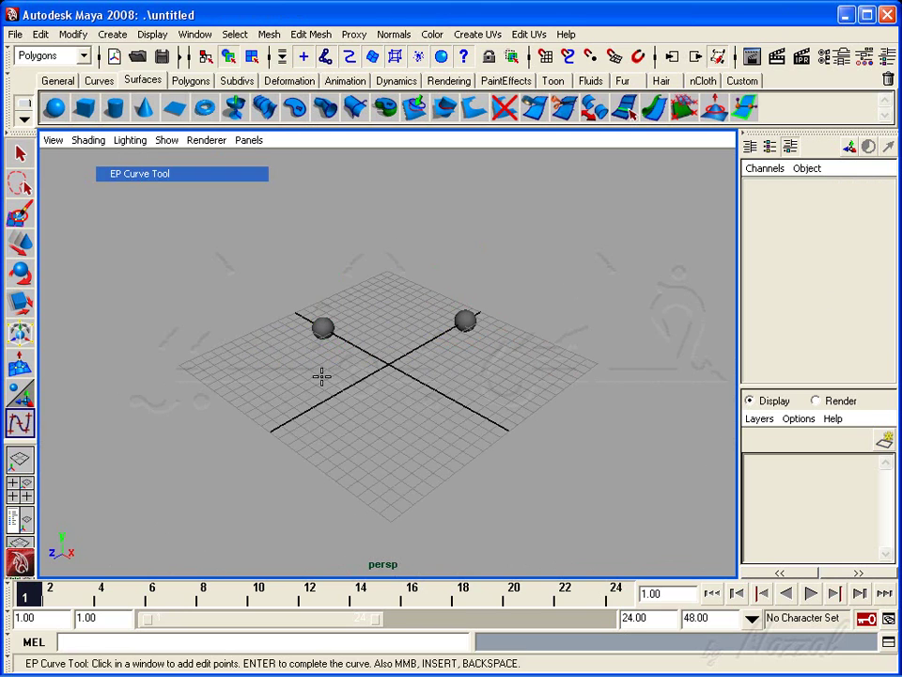
{"action": "left_click", "coordinate": [263, 336]}
{"action": "left_click", "coordinate": [246, 386]}
{"action": "left_click", "coordinate": [278, 455]}
{"action": "left_click", "coordinate": [344, 490]}
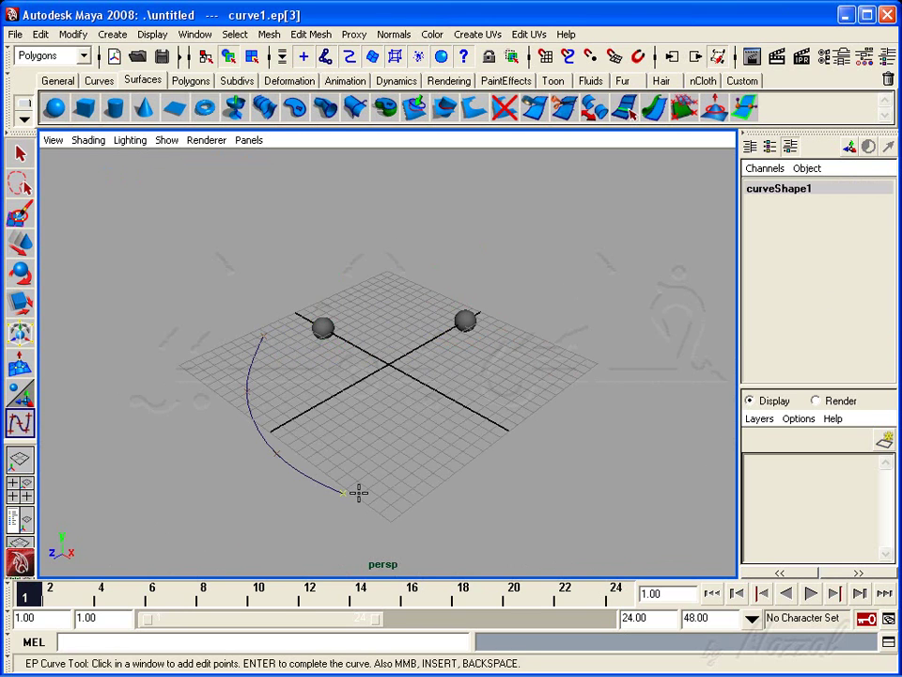
{"action": "key", "text": "Return"}
{"action": "key", "text": "w"}
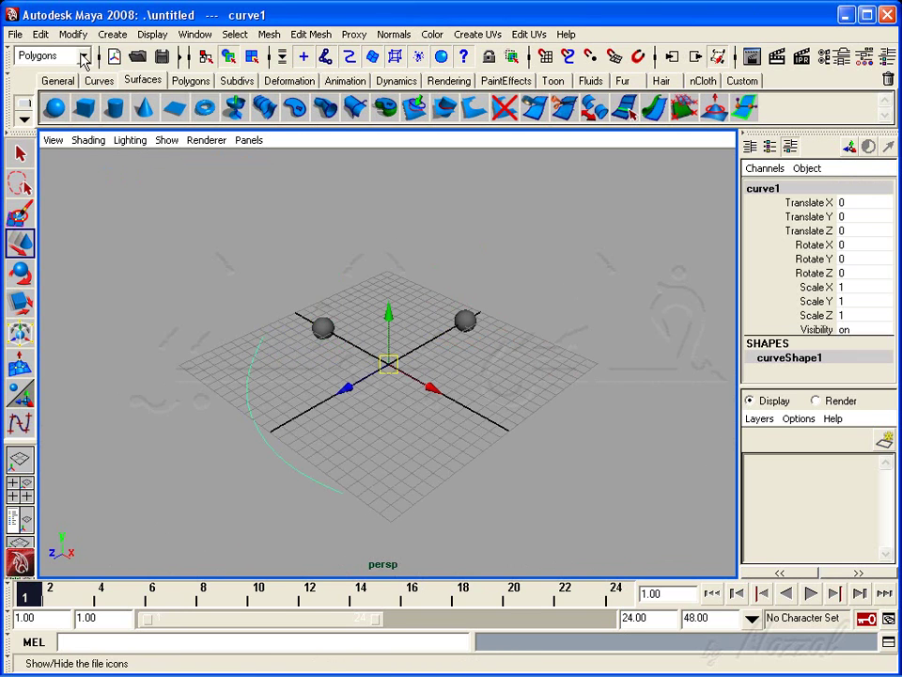
Step: Switch to the Dynamics menu set and create a particle emitter at the origin
{"action": "left_click", "coordinate": [83, 56]}
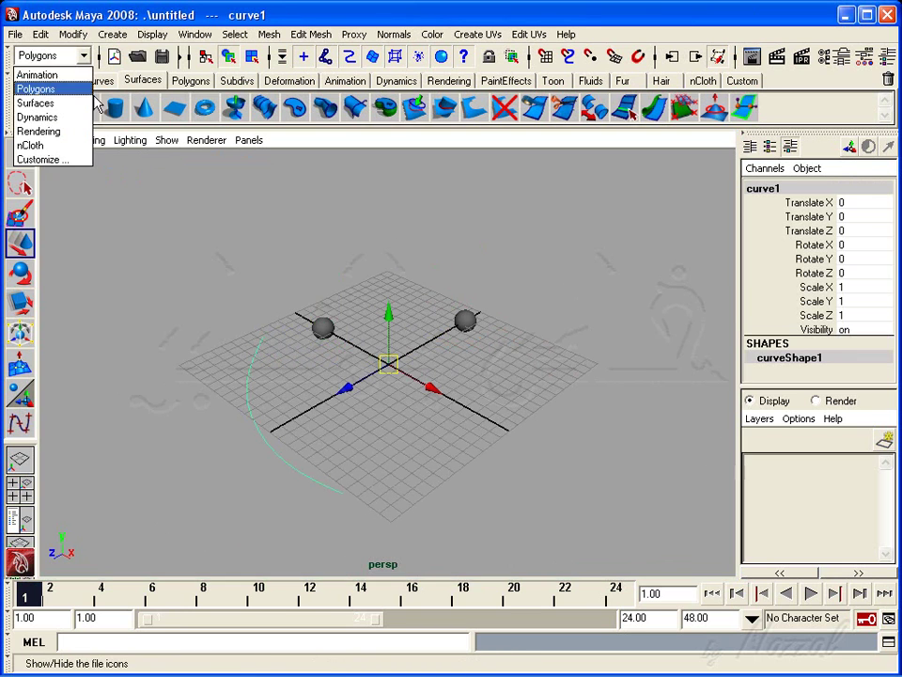
{"action": "left_click", "coordinate": [38, 117]}
{"action": "left_click", "coordinate": [240, 34]}
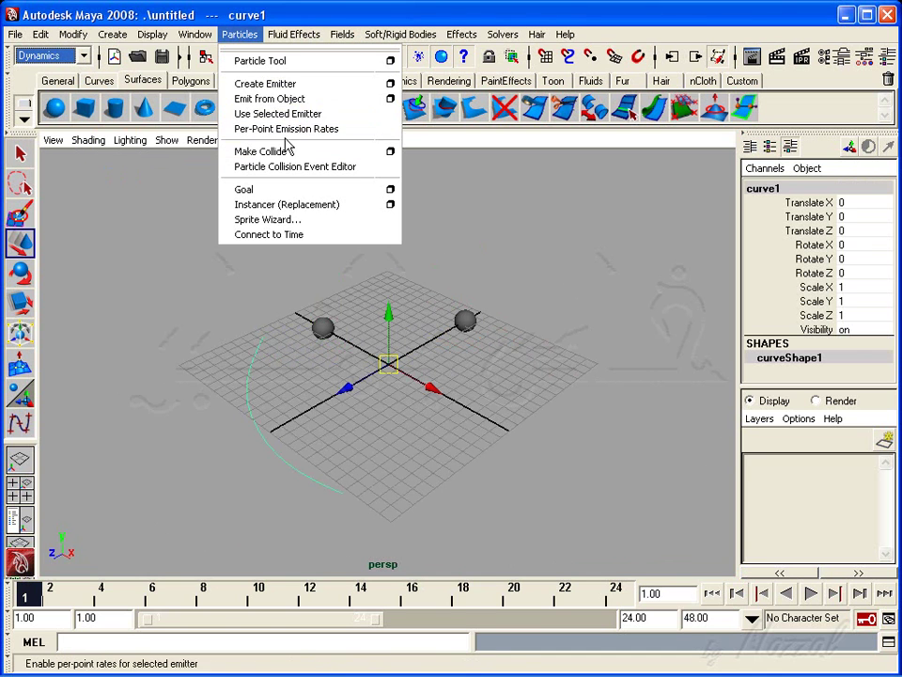
{"action": "left_click", "coordinate": [278, 87]}
{"action": "mouse_move", "coordinate": [379, 395]}
{"action": "left_mouse_down", "text": "alt"}
{"action": "mouse_move", "coordinate": [350, 395]}
{"action": "mouse_move", "coordinate": [362, 394]}
{"action": "left_mouse_up", "text": "alt"}
Step: Play the scene through frame 10 to frame 20, then zoom in and deselect
{"action": "left_click", "coordinate": [810, 593]}
{"action": "left_click", "coordinate": [810, 593]}
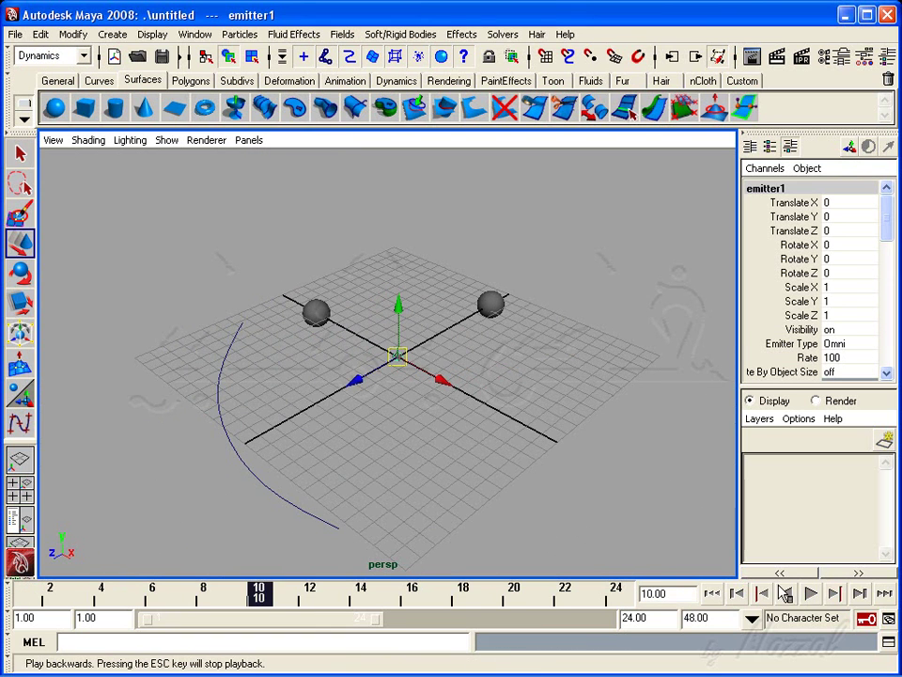
{"action": "left_click", "coordinate": [810, 593]}
{"action": "left_click", "coordinate": [811, 593]}
{"action": "mouse_move", "coordinate": [526, 493]}
{"action": "right_mouse_down", "text": "alt"}
{"action": "mouse_move", "coordinate": [604, 494]}
{"action": "mouse_move", "coordinate": [551, 495]}
{"action": "mouse_move", "coordinate": [429, 455]}
{"action": "right_mouse_up", "text": "alt"}
{"action": "left_click", "coordinate": [282, 160]}
Step: Switch to the Animation menu set and place a joint chain with four clicks on the grid
{"action": "left_click", "coordinate": [83, 55]}
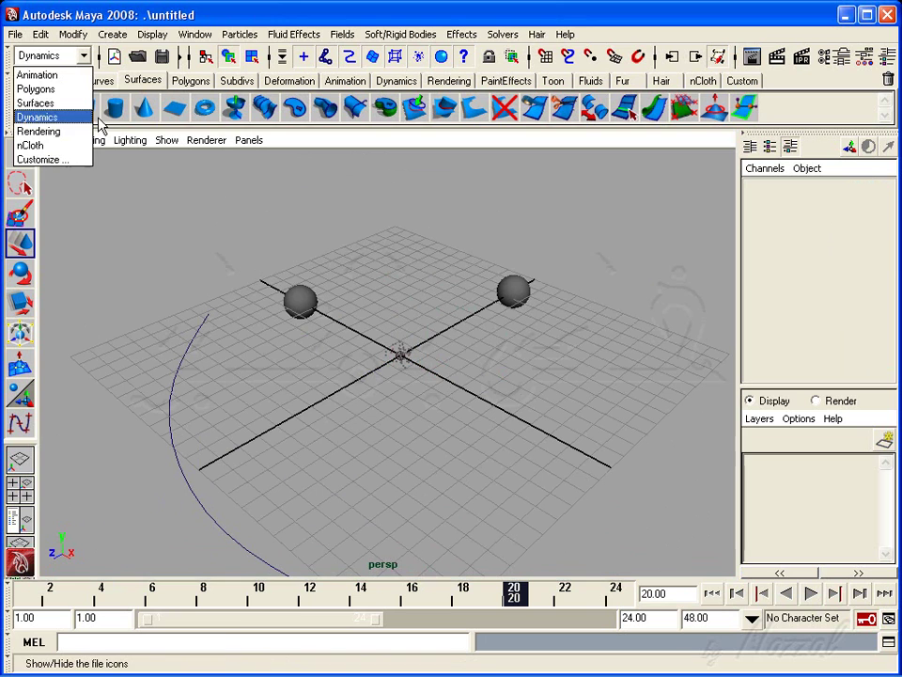
{"action": "left_click", "coordinate": [37, 74]}
{"action": "left_click", "coordinate": [525, 34]}
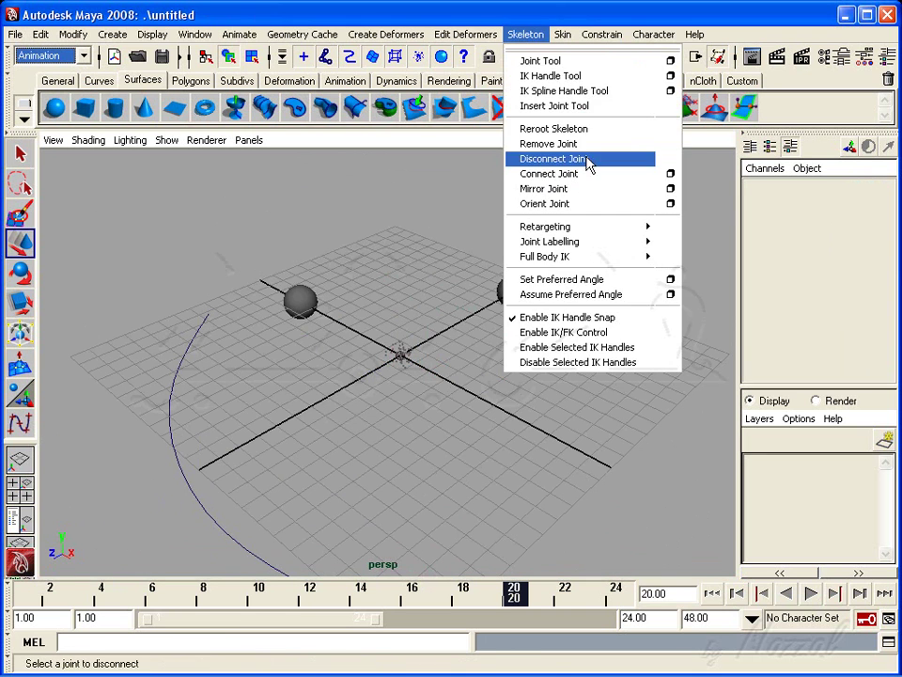
{"action": "left_click", "coordinate": [540, 61]}
{"action": "left_click", "coordinate": [519, 352]}
{"action": "left_click", "coordinate": [521, 416]}
{"action": "left_click", "coordinate": [482, 496]}
{"action": "left_click", "coordinate": [372, 497]}
{"action": "key", "text": "w"}
Step: Tumble the view and box-select the particle emitter at the origin
{"action": "mouse_move", "coordinate": [372, 516]}
{"action": "left_mouse_down", "text": "alt"}
{"action": "mouse_move", "coordinate": [328, 455]}
{"action": "mouse_move", "coordinate": [385, 302]}
{"action": "left_mouse_up", "text": "alt"}
{"action": "left_click", "coordinate": [403, 375]}
{"action": "mouse_move", "coordinate": [403, 375]}
{"action": "left_mouse_down", "text": "alt"}
{"action": "mouse_move", "coordinate": [380, 389]}
{"action": "mouse_move", "coordinate": [419, 382]}
{"action": "left_mouse_up", "text": "alt"}
{"action": "right_click_drag", "start_coordinate": [419, 383], "coordinate": [395, 382], "text": "alt"}
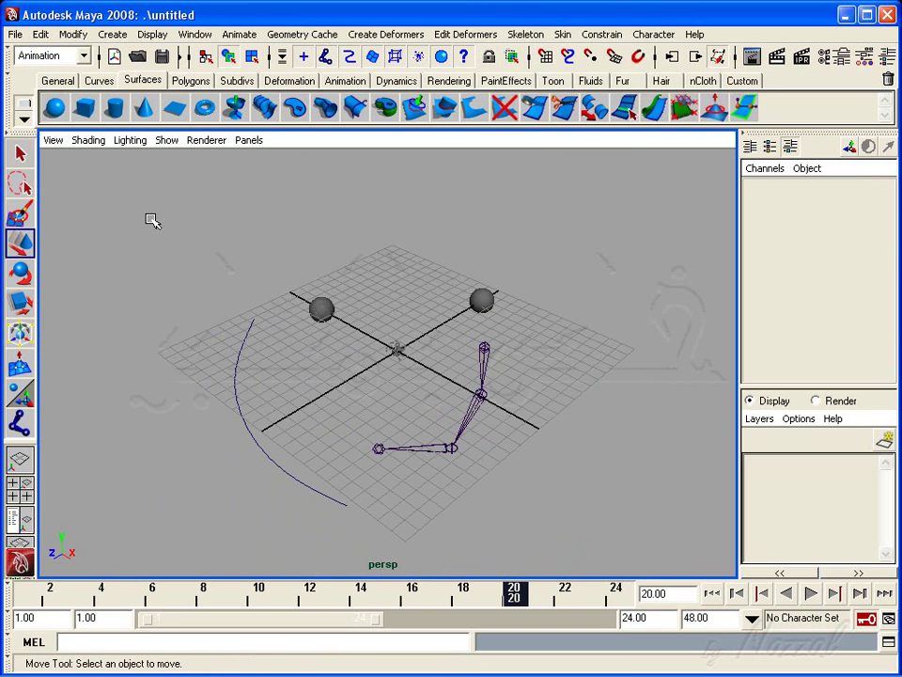
{"action": "mouse_move", "coordinate": [308, 303]}
{"action": "left_mouse_down"}
{"action": "mouse_move", "coordinate": [326, 322]}
{"action": "mouse_move", "coordinate": [478, 368]}
{"action": "left_mouse_up"}
{"action": "right_click_drag", "start_coordinate": [478, 368], "coordinate": [396, 379], "text": "alt"}
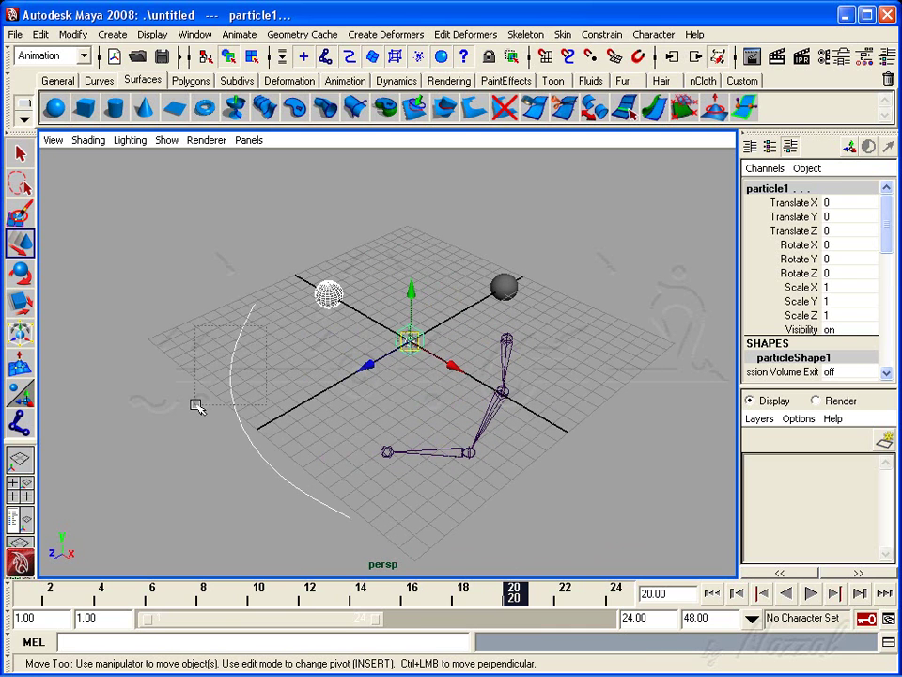
{"action": "left_click_drag", "start_coordinate": [195, 405], "coordinate": [285, 396]}
{"action": "left_click_drag", "start_coordinate": [312, 255], "coordinate": [354, 316], "text": "shift"}
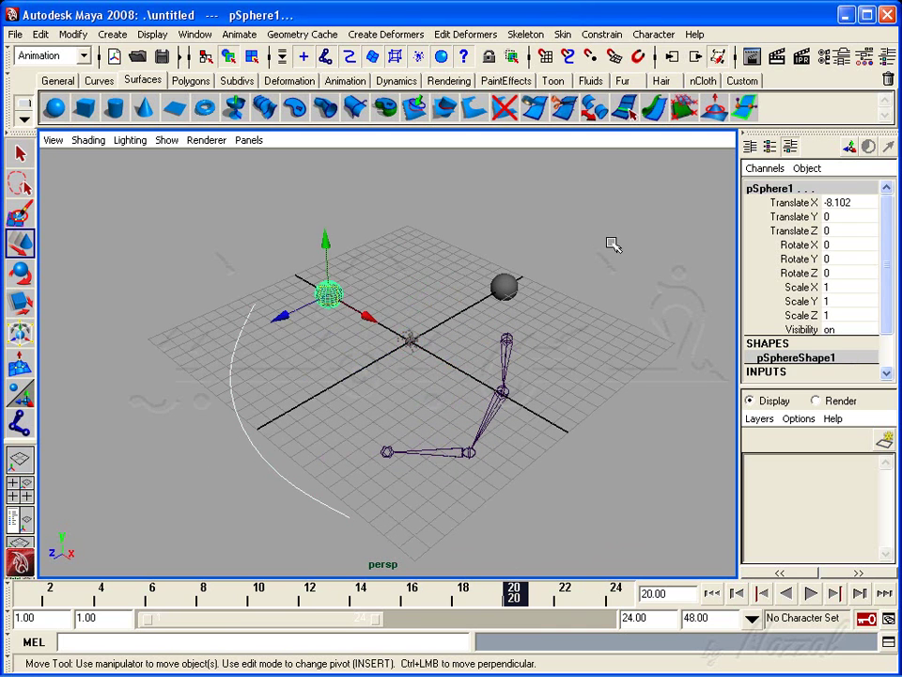
{"action": "left_click", "coordinate": [503, 286], "text": "shift"}
{"action": "left_click_drag", "start_coordinate": [317, 382], "coordinate": [186, 438], "text": "ctrl"}
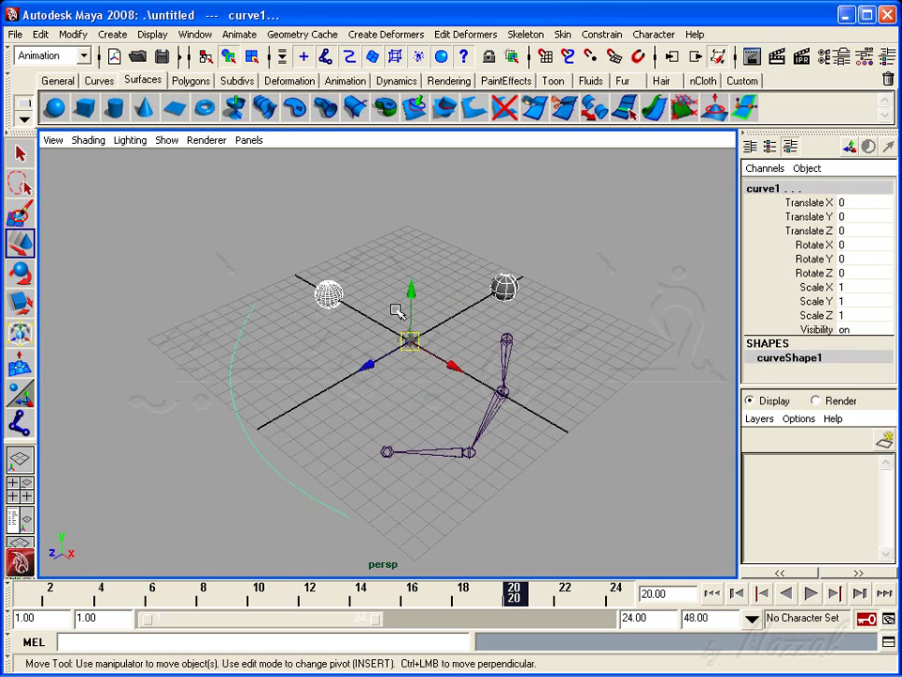
{"action": "left_click_drag", "start_coordinate": [381, 315], "coordinate": [446, 419]}
{"action": "left_click", "coordinate": [519, 396]}
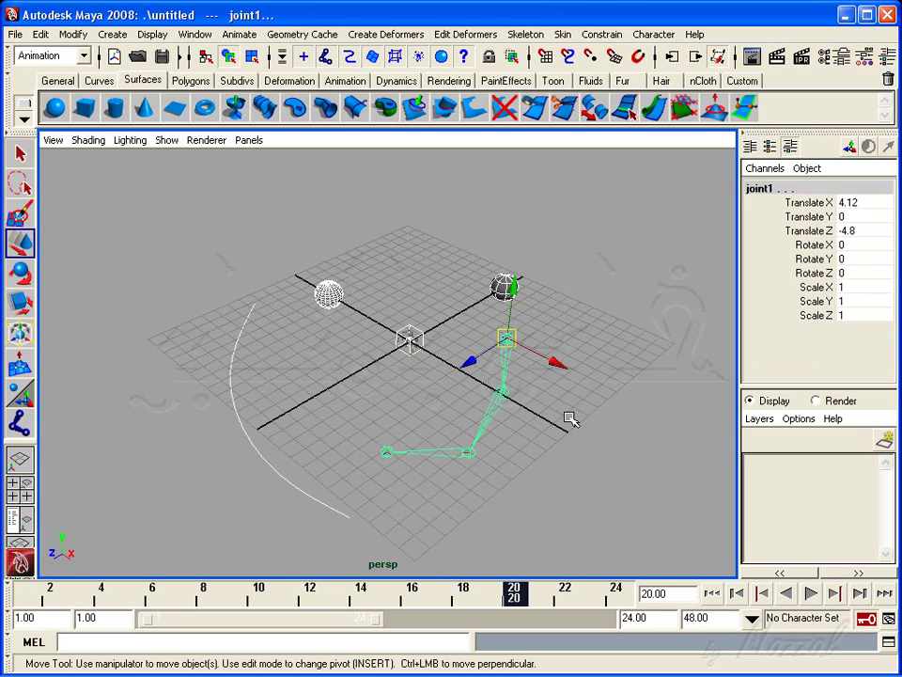
{"action": "left_click_drag", "start_coordinate": [570, 418], "coordinate": [526, 414], "text": "alt"}
{"action": "left_click", "coordinate": [564, 302]}
{"action": "left_click_drag", "start_coordinate": [563, 301], "coordinate": [548, 346], "text": "alt"}
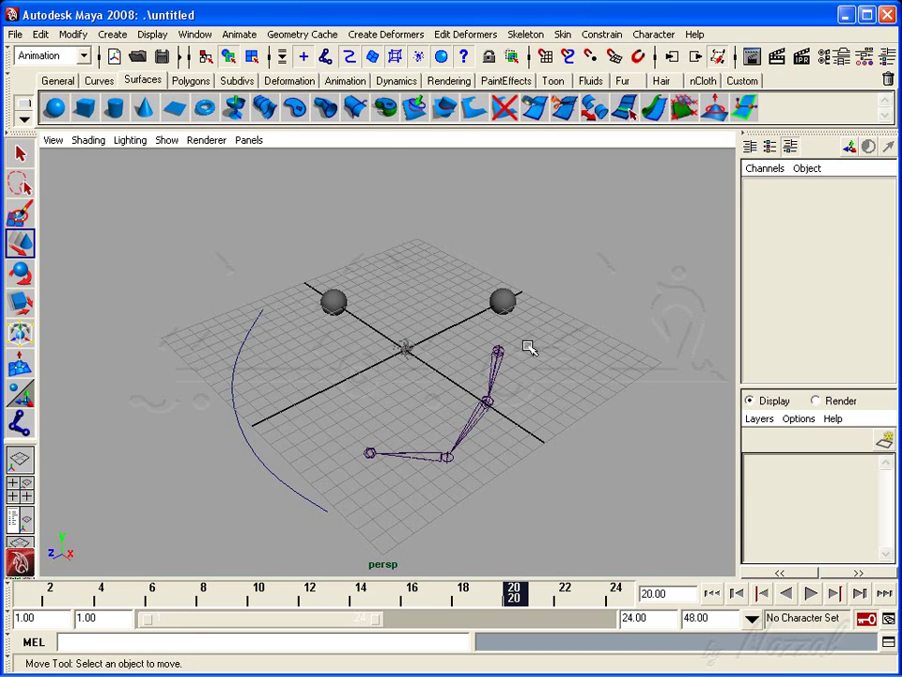
{"action": "left_click_drag", "start_coordinate": [206, 263], "coordinate": [632, 448]}
{"action": "left_click_drag", "start_coordinate": [165, 275], "coordinate": [635, 460]}
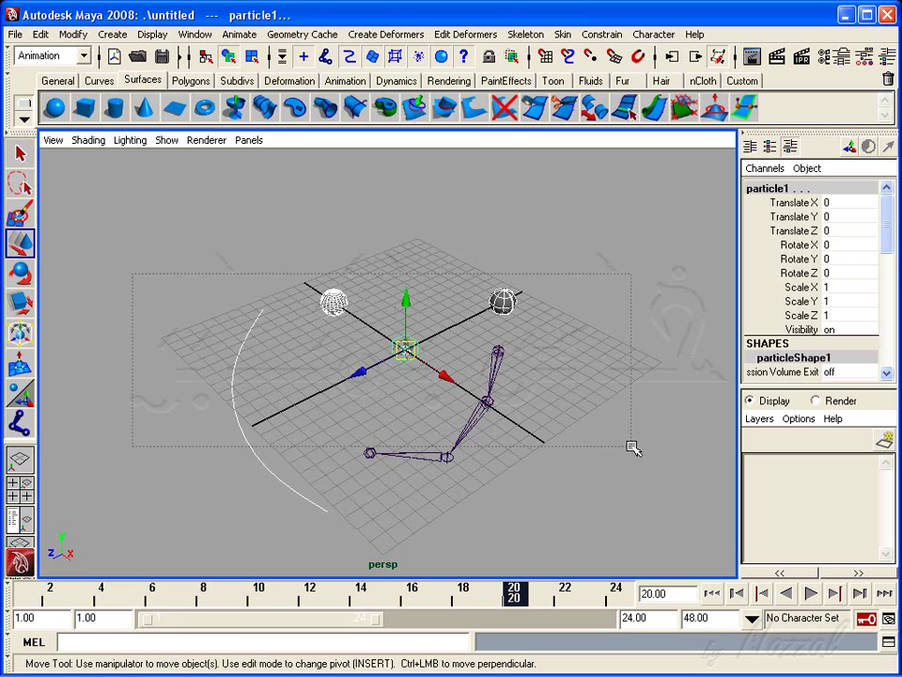
Step: Attempt several box selections of the particle object and joint chain
{"action": "left_click", "coordinate": [502, 348]}
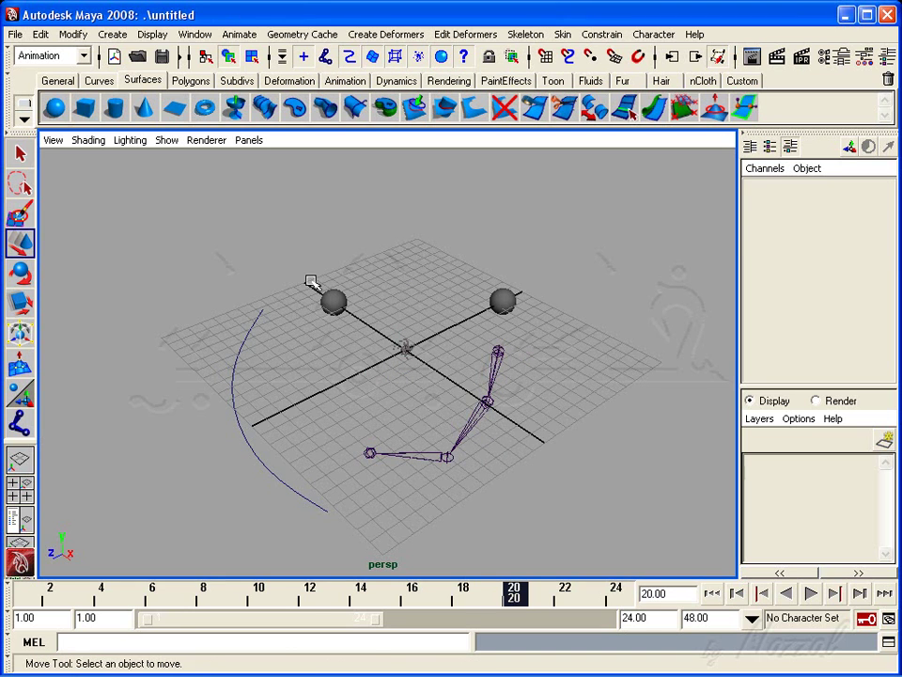
{"action": "left_click_drag", "start_coordinate": [214, 199], "coordinate": [673, 490]}
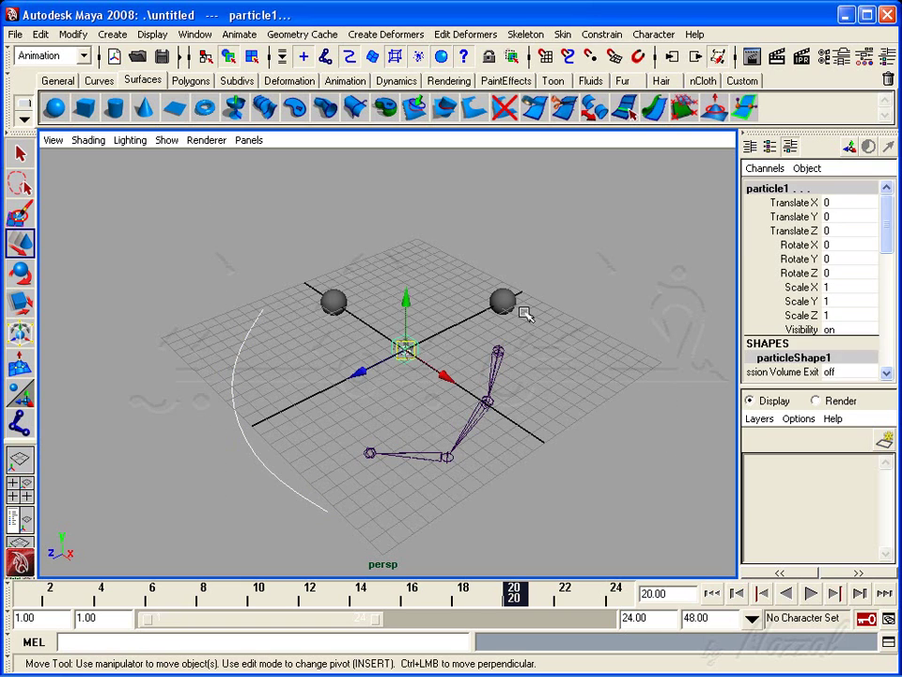
{"action": "left_click", "coordinate": [349, 284]}
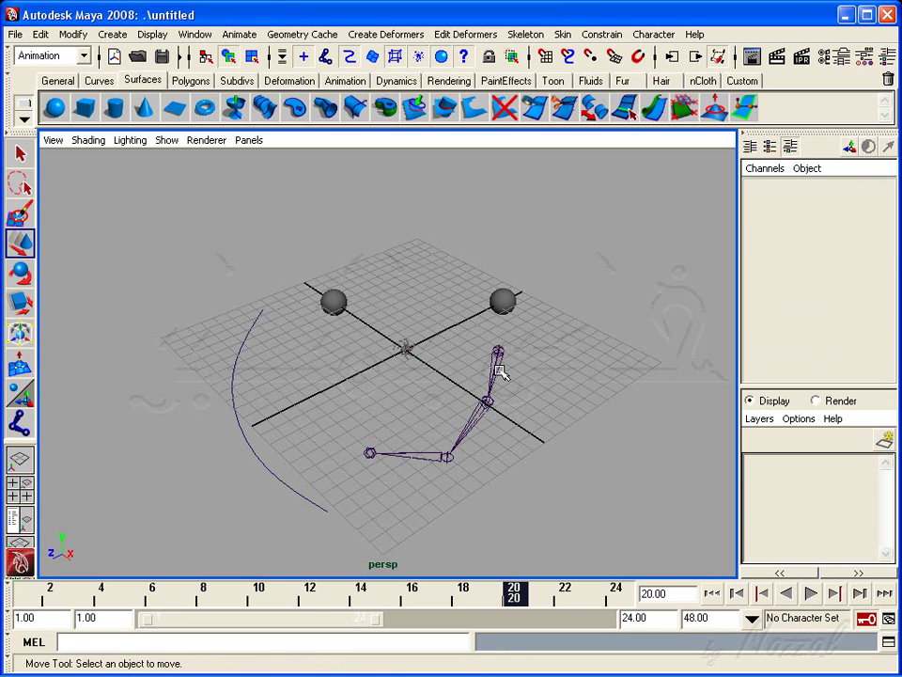
{"action": "left_click_drag", "start_coordinate": [536, 433], "coordinate": [537, 434]}
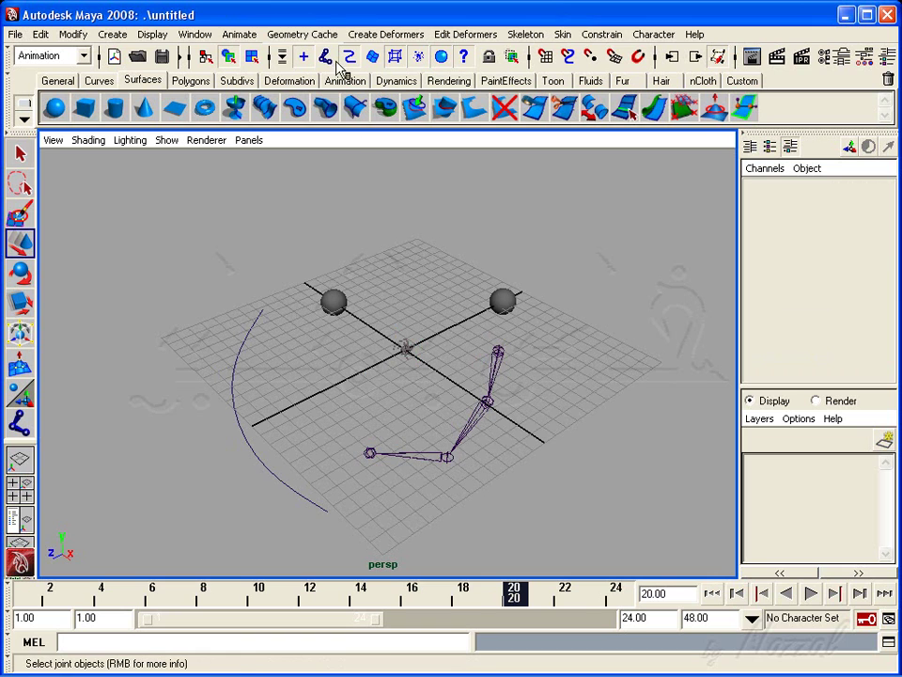
{"action": "left_click", "coordinate": [296, 342]}
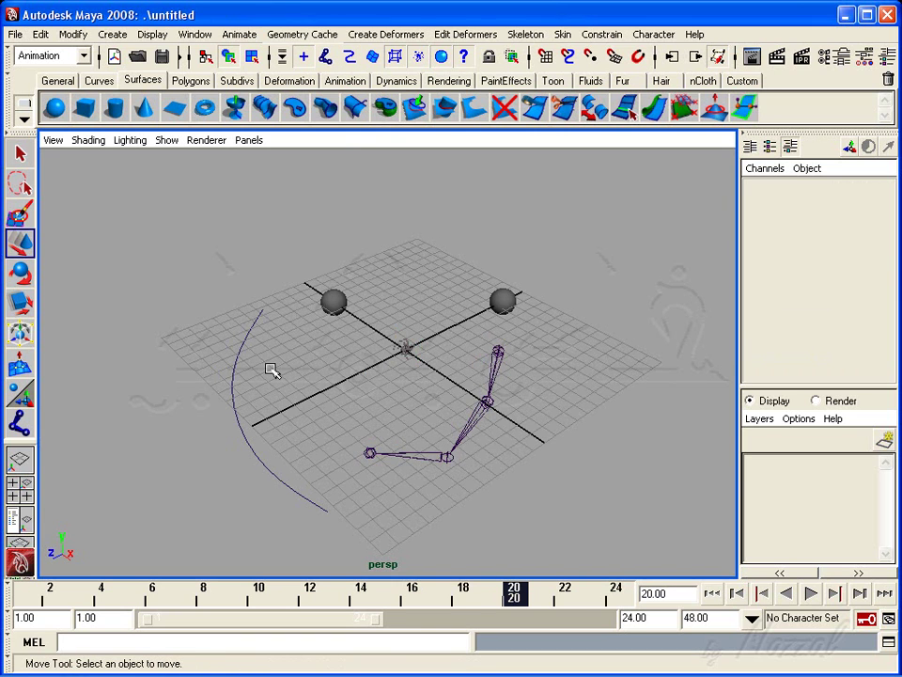
{"action": "left_click_drag", "start_coordinate": [219, 429], "coordinate": [215, 437]}
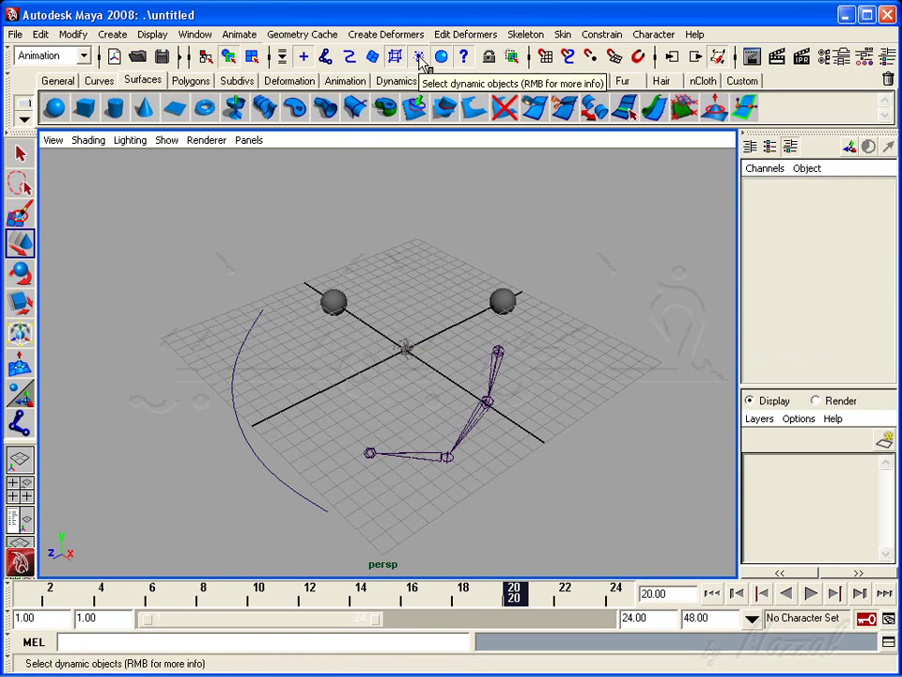
{"action": "left_click_drag", "start_coordinate": [222, 242], "coordinate": [258, 289]}
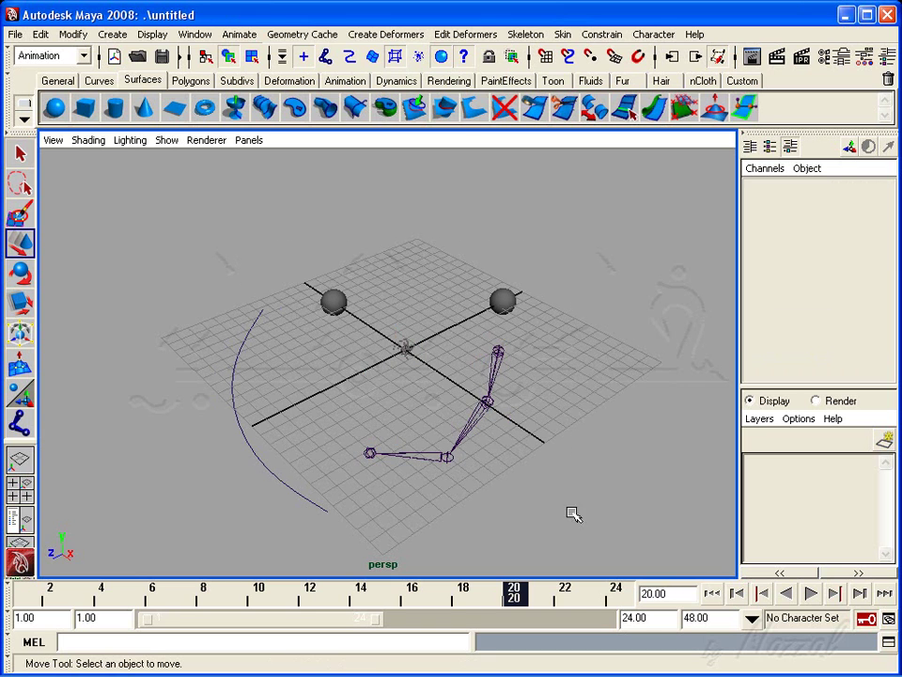
{"action": "left_click_drag", "start_coordinate": [638, 517], "coordinate": [637, 517]}
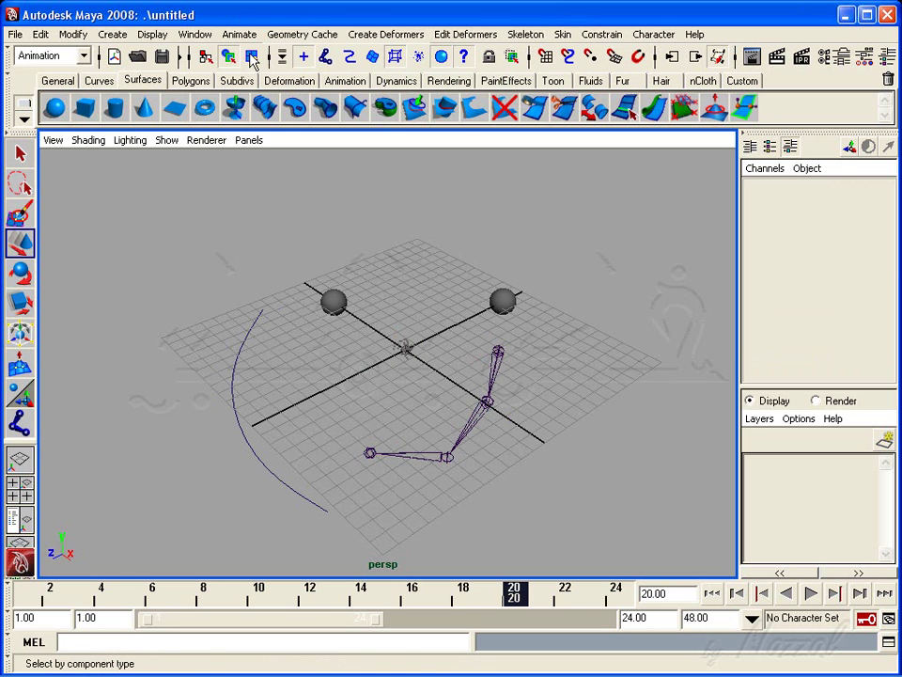
{"action": "mouse_move", "coordinate": [464, 413]}
{"action": "left_mouse_down", "text": "alt"}
{"action": "mouse_move", "coordinate": [429, 413]}
{"action": "mouse_move", "coordinate": [455, 412]}
{"action": "left_mouse_up", "text": "alt"}
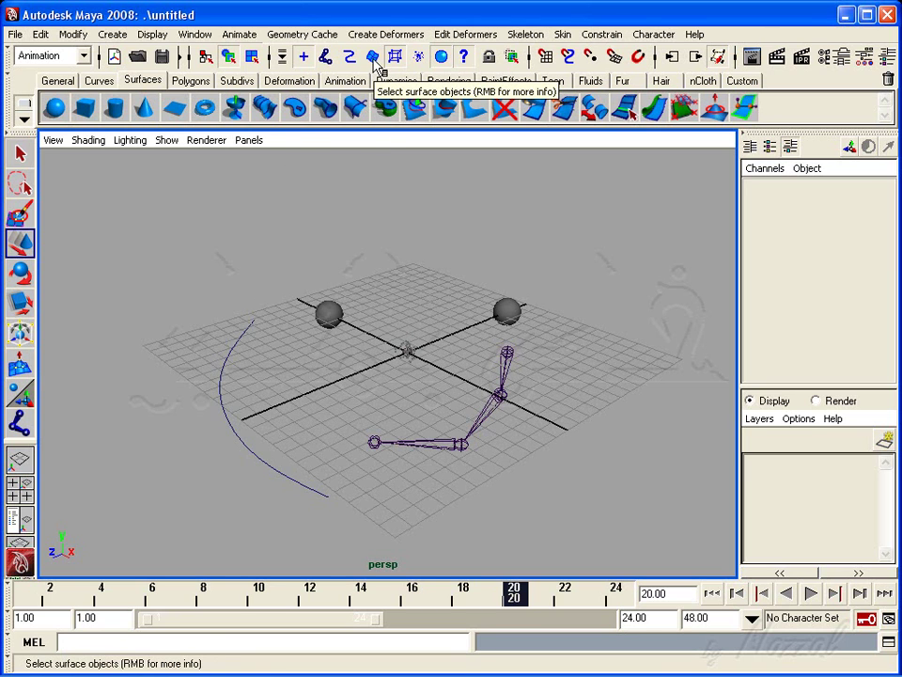
{"action": "left_click_drag", "start_coordinate": [230, 322], "coordinate": [292, 373]}
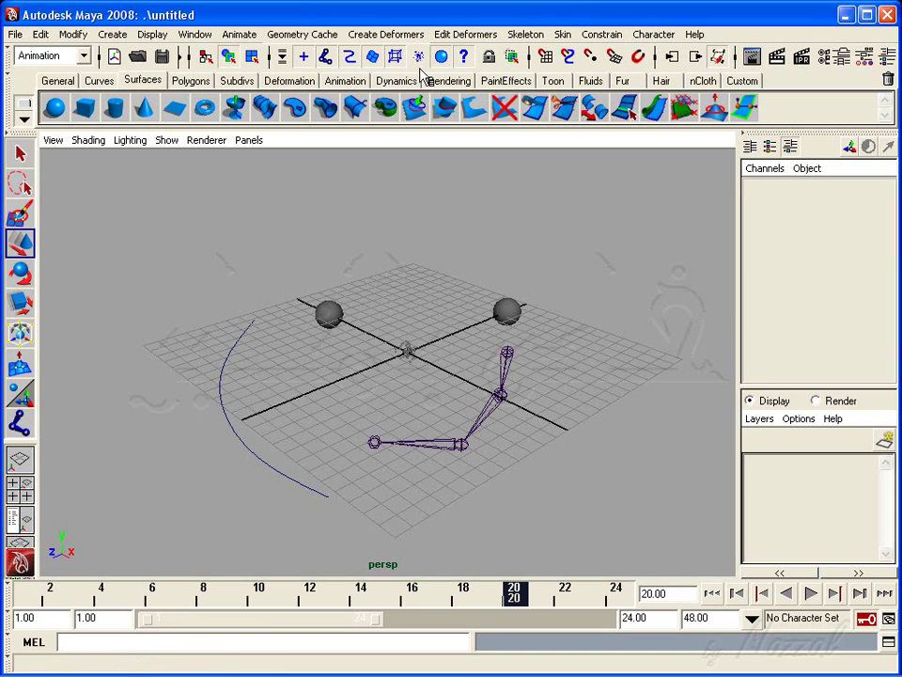
Step: Delete the joint chain, then the two spheres and the curve
{"action": "left_click", "coordinate": [251, 57]}
{"action": "left_click", "coordinate": [228, 56]}
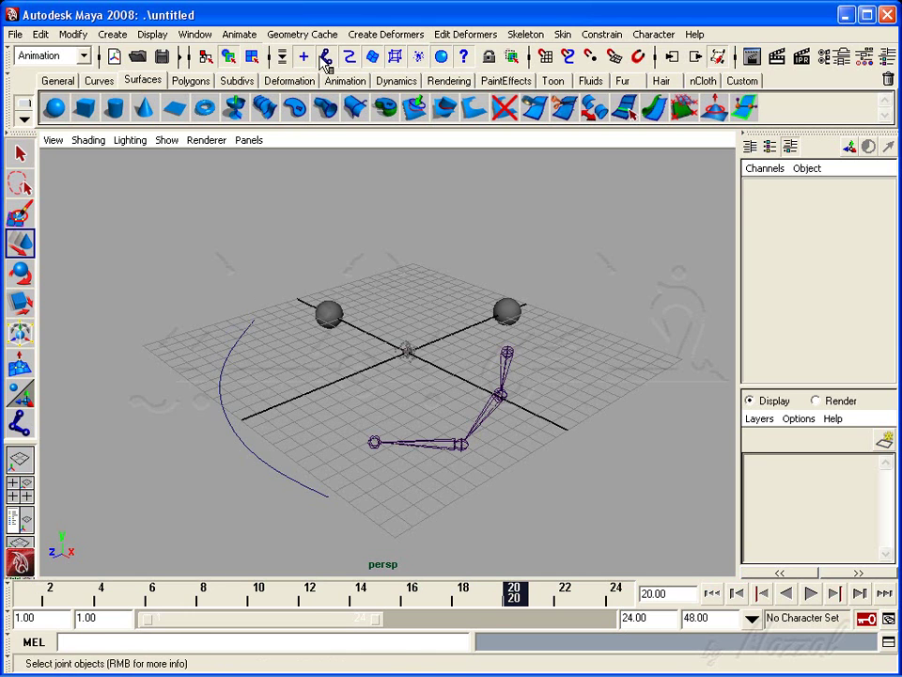
{"action": "mouse_move", "coordinate": [208, 278]}
{"action": "left_mouse_down"}
{"action": "mouse_move", "coordinate": [606, 474]}
{"action": "mouse_move", "coordinate": [520, 439]}
{"action": "left_mouse_up"}
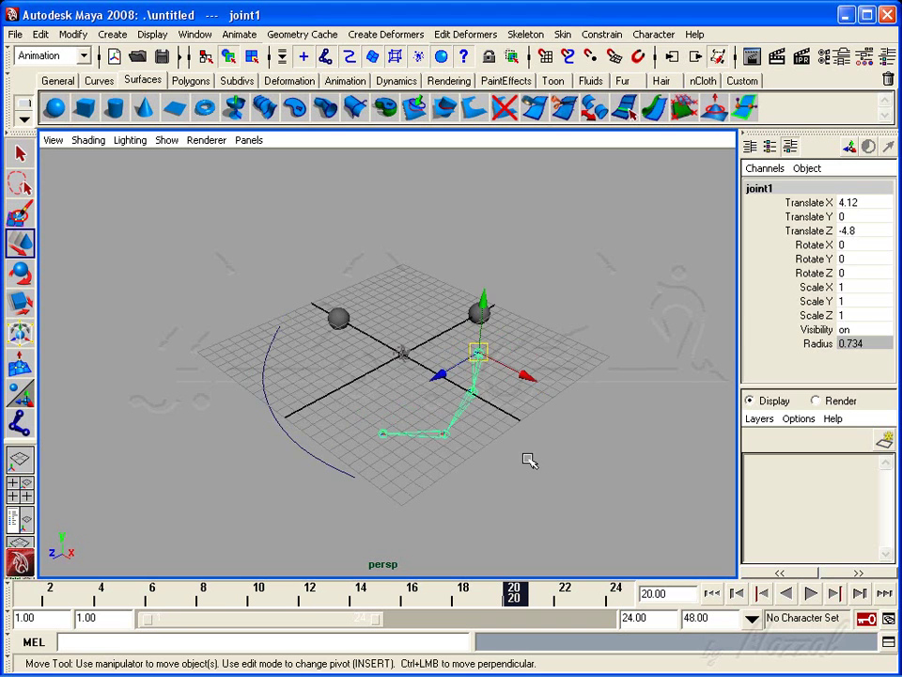
{"action": "key", "text": "Delete"}
{"action": "left_click_drag", "start_coordinate": [179, 475], "coordinate": [188, 470]}
{"action": "key", "text": "Delete"}
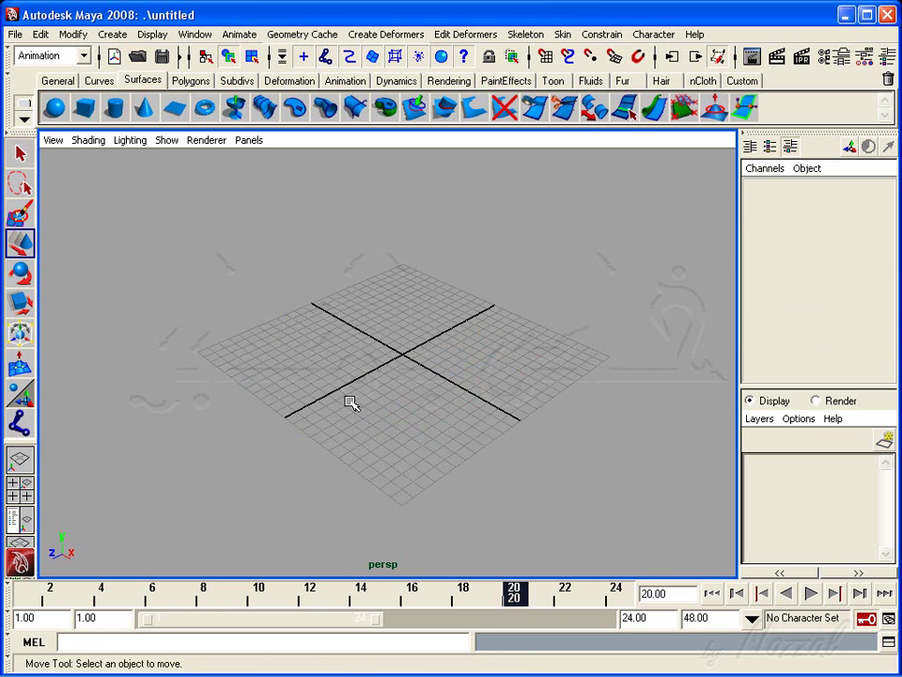
Step: Rewind the Time Slider to frame 1 and reframe the camera on the empty grid
{"action": "left_click_drag", "start_coordinate": [349, 402], "coordinate": [357, 404], "text": "alt"}
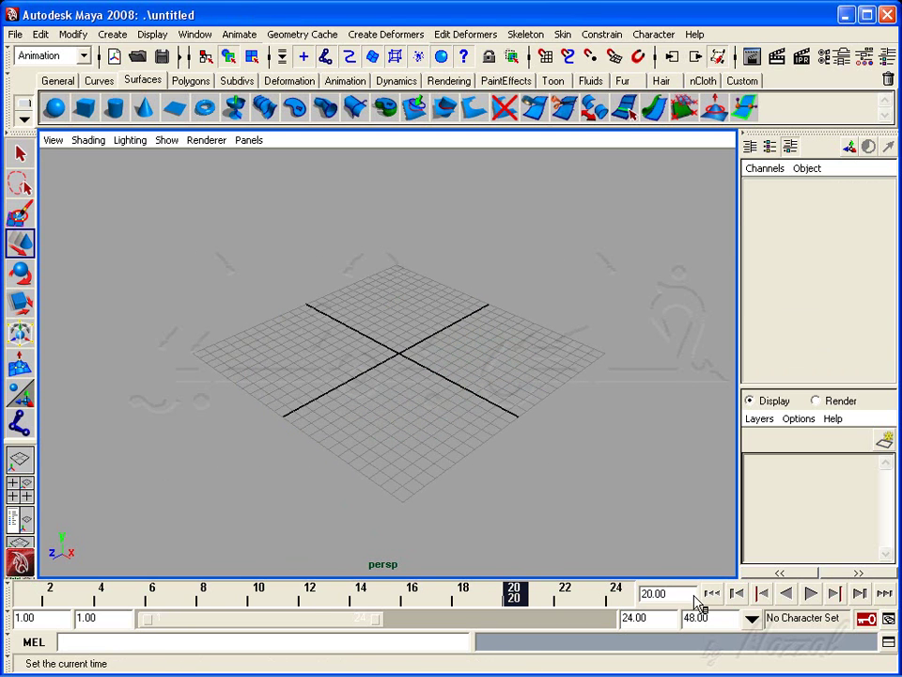
{"action": "left_click", "coordinate": [711, 593]}
{"action": "left_click_drag", "start_coordinate": [423, 437], "coordinate": [415, 439], "text": "alt"}
{"action": "right_click_drag", "start_coordinate": [415, 439], "coordinate": [393, 434], "text": "alt"}
{"action": "left_click_drag", "start_coordinate": [393, 434], "coordinate": [405, 423], "text": "alt"}
{"action": "middle_click_drag", "start_coordinate": [405, 423], "coordinate": [401, 424], "text": "alt"}
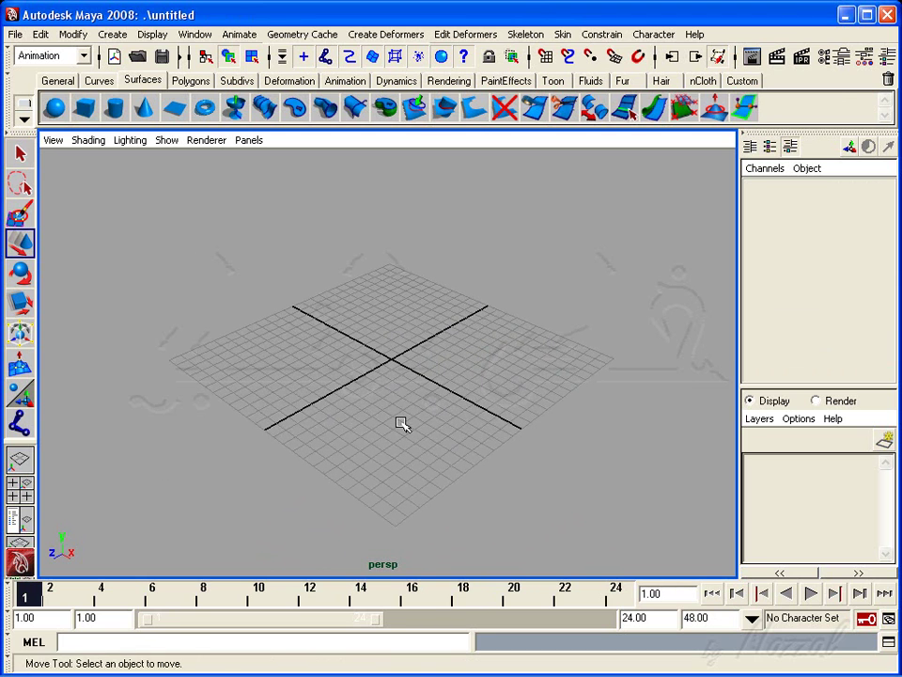
{"action": "mouse_move", "coordinate": [362, 255]}
{"action": "right_mouse_down", "text": "alt"}
{"action": "mouse_move", "coordinate": [372, 363]}
{"action": "mouse_move", "coordinate": [385, 357]}
{"action": "right_mouse_up", "text": "alt"}
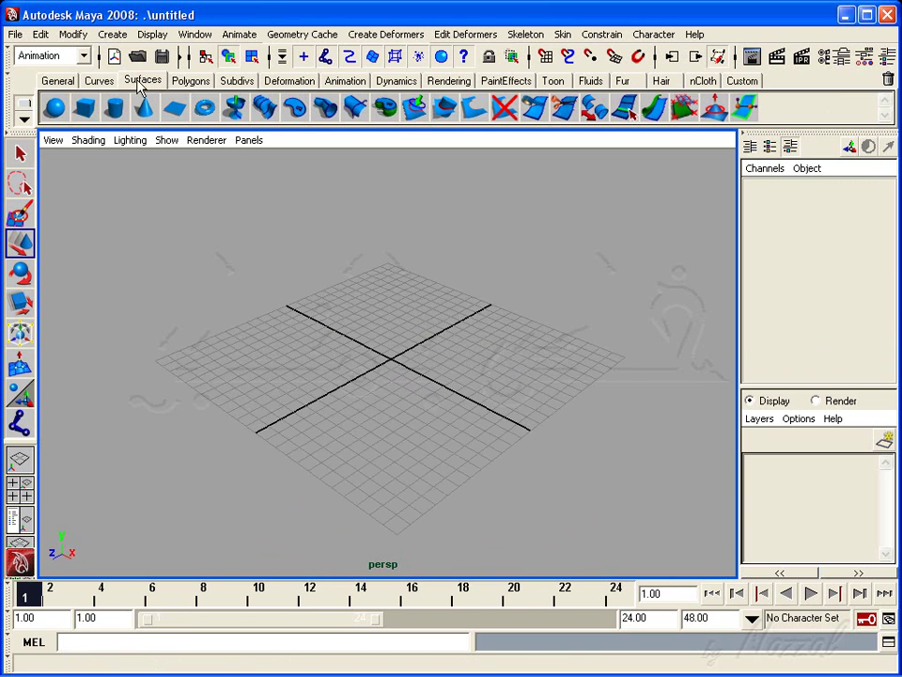
{"action": "left_click", "coordinate": [191, 79]}
{"action": "left_click", "coordinate": [55, 107]}
{"action": "mouse_move", "coordinate": [249, 278]}
{"action": "right_mouse_down", "text": "alt"}
{"action": "mouse_move", "coordinate": [493, 417]}
{"action": "mouse_move", "coordinate": [460, 375]}
{"action": "right_mouse_up", "text": "alt"}
{"action": "left_click_drag", "start_coordinate": [460, 375], "coordinate": [469, 387], "text": "alt"}
{"action": "right_click_drag", "start_coordinate": [469, 386], "coordinate": [457, 400], "text": "alt"}
{"action": "left_click_drag", "start_coordinate": [470, 411], "coordinate": [474, 395], "text": "alt"}
{"action": "right_click_drag", "start_coordinate": [473, 395], "coordinate": [438, 402], "text": "alt"}
{"action": "left_click_drag", "start_coordinate": [438, 401], "coordinate": [437, 423], "text": "alt"}
{"action": "left_click_drag", "start_coordinate": [451, 373], "coordinate": [453, 433], "text": "alt"}
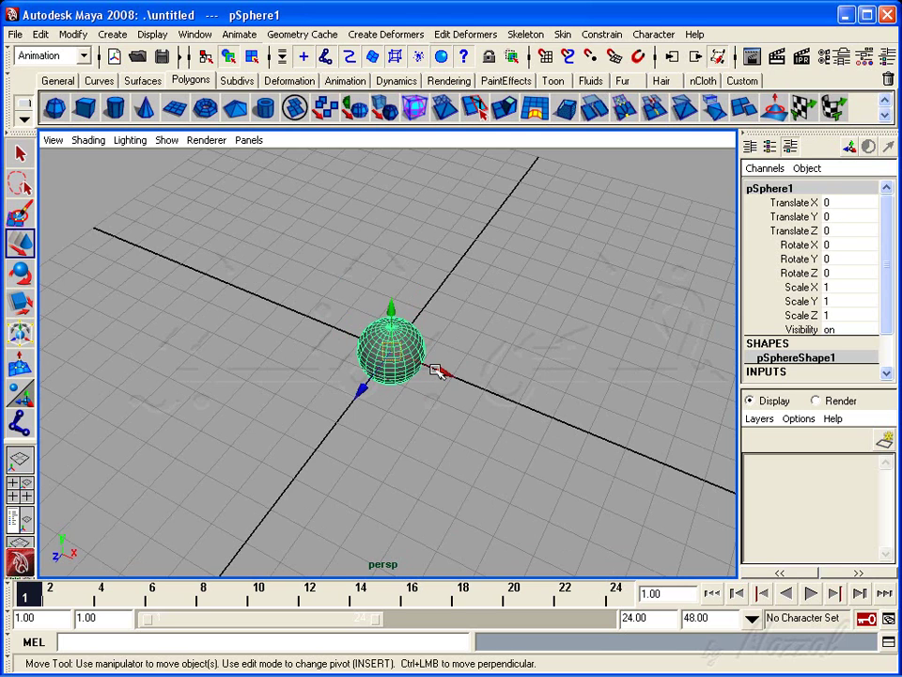
{"action": "left_click_drag", "start_coordinate": [444, 371], "coordinate": [554, 413]}
{"action": "mouse_move", "coordinate": [604, 469]}
{"action": "left_mouse_down", "text": "alt"}
{"action": "mouse_move", "coordinate": [530, 405]}
{"action": "mouse_move", "coordinate": [586, 421]}
{"action": "left_mouse_up", "text": "alt"}
{"action": "right_click_drag", "start_coordinate": [586, 421], "coordinate": [563, 483], "text": "alt"}
{"action": "left_click_drag", "start_coordinate": [564, 483], "coordinate": [504, 465], "text": "alt"}
{"action": "key", "text": "z"}
{"action": "key", "text": "z"}
{"action": "key", "text": "z"}
{"action": "key", "text": "z"}
{"action": "mouse_move", "coordinate": [429, 392]}
{"action": "left_mouse_down", "text": "alt"}
{"action": "mouse_move", "coordinate": [363, 393]}
{"action": "mouse_move", "coordinate": [437, 391]}
{"action": "left_mouse_up", "text": "alt"}
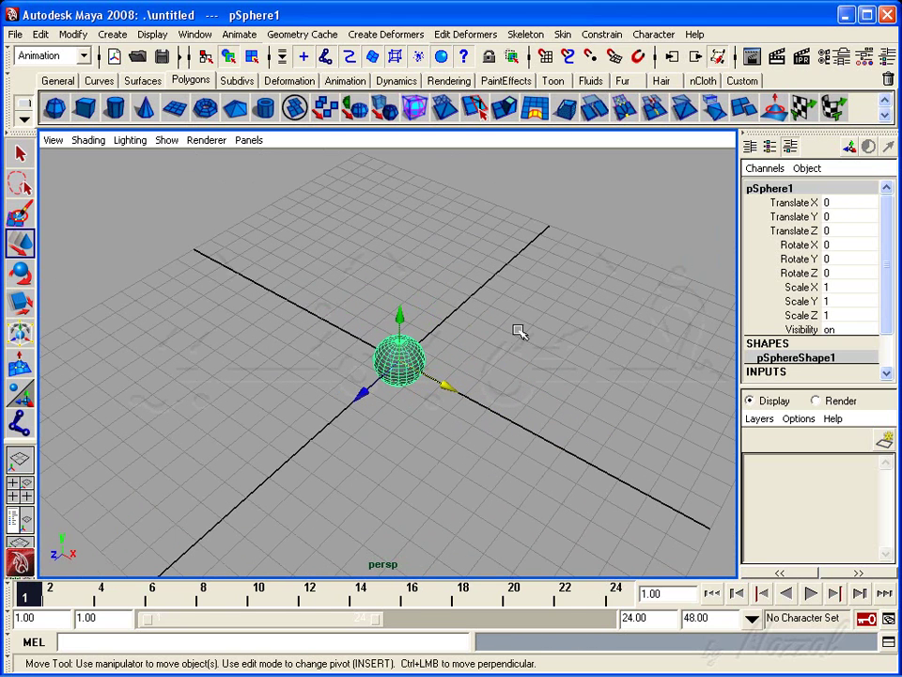
{"action": "right_click_drag", "start_coordinate": [597, 389], "coordinate": [543, 318], "text": "alt"}
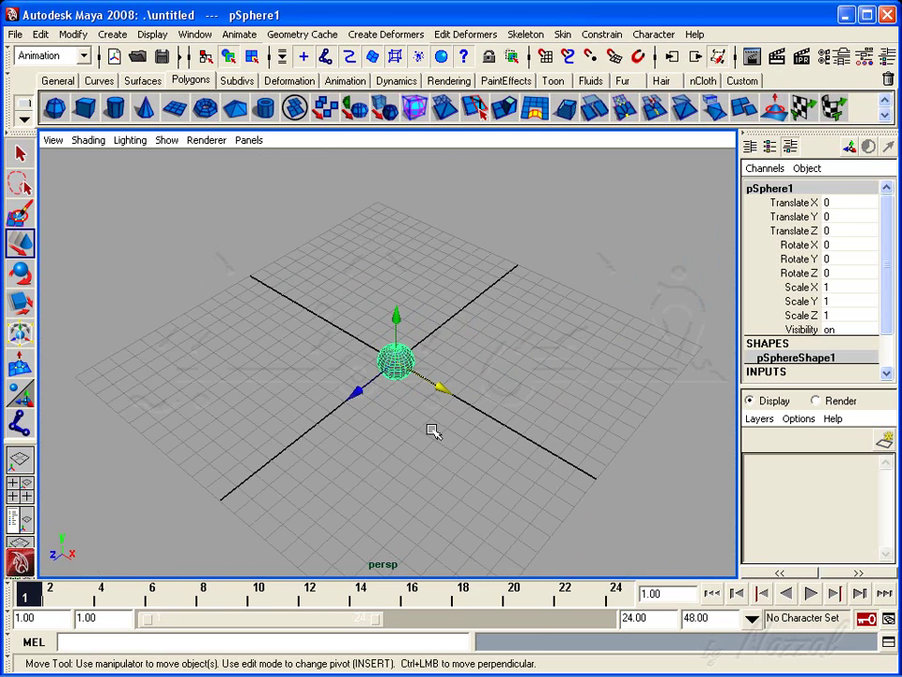
{"action": "right_click_drag", "start_coordinate": [433, 430], "coordinate": [483, 402], "text": "alt"}
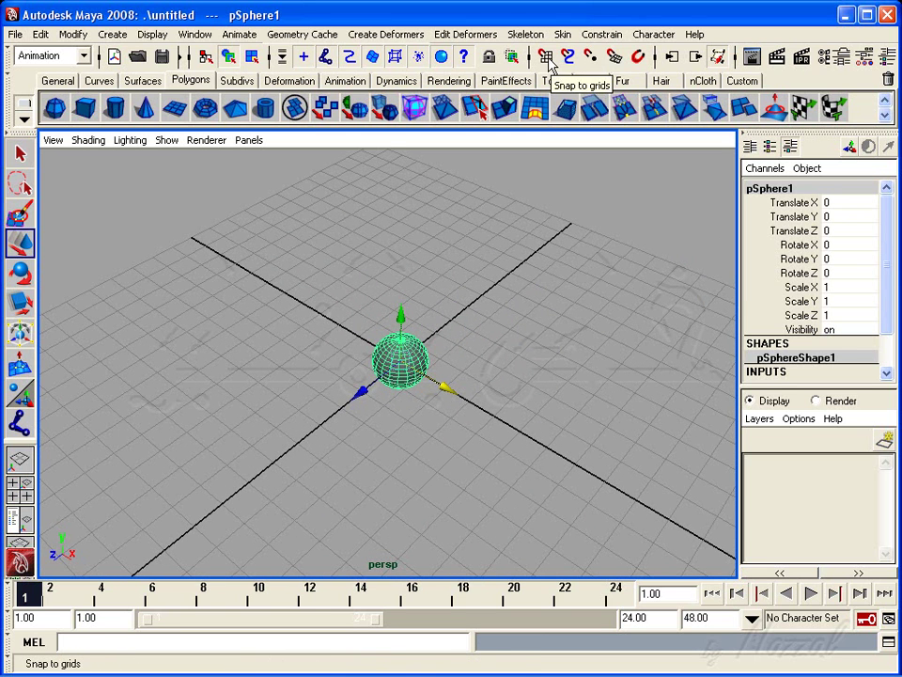
{"action": "left_click_drag", "start_coordinate": [489, 358], "coordinate": [433, 383], "text": "alt"}
{"action": "mouse_move", "coordinate": [434, 382]}
{"action": "right_mouse_down", "text": "alt"}
{"action": "mouse_move", "coordinate": [735, 423]}
{"action": "mouse_move", "coordinate": [540, 383]}
{"action": "right_mouse_up", "text": "alt"}
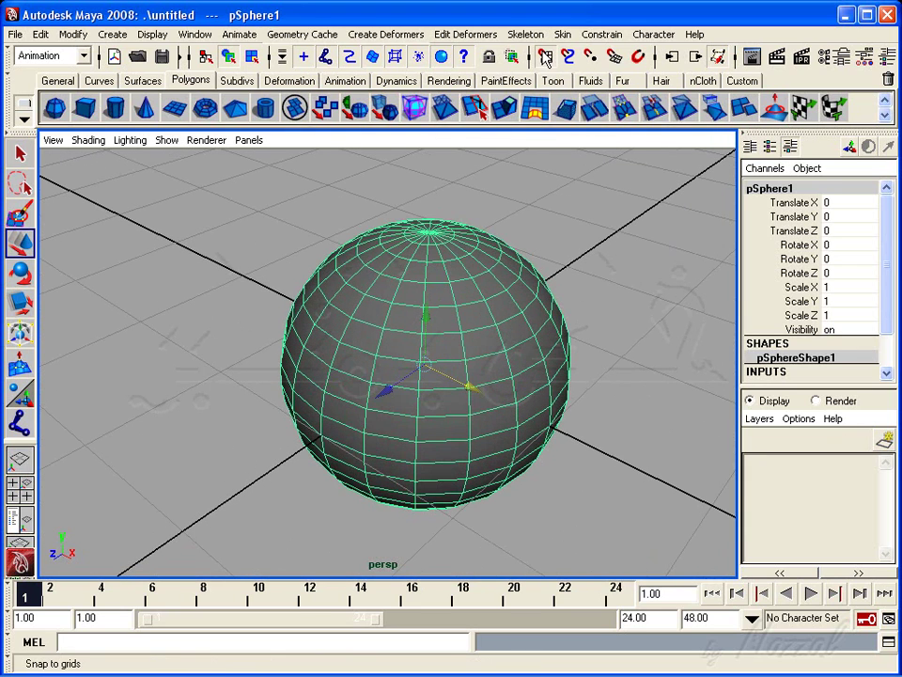
{"action": "right_click_drag", "start_coordinate": [318, 277], "coordinate": [277, 385], "text": "alt"}
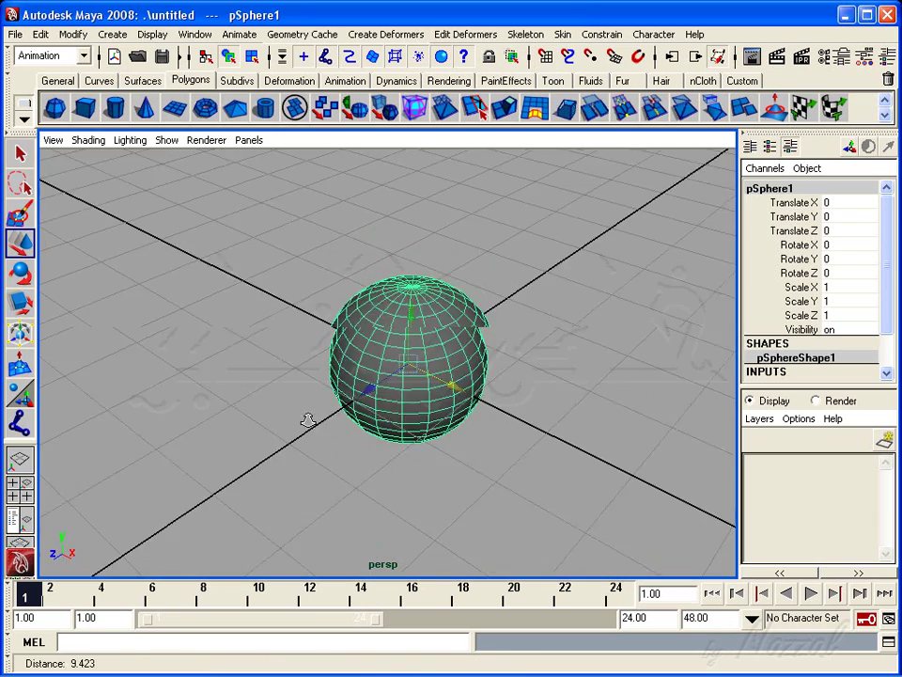
{"action": "mouse_move", "coordinate": [278, 385]}
{"action": "left_mouse_down", "text": "alt"}
{"action": "mouse_move", "coordinate": [366, 344]}
{"action": "mouse_move", "coordinate": [388, 385]}
{"action": "left_mouse_up", "text": "alt"}
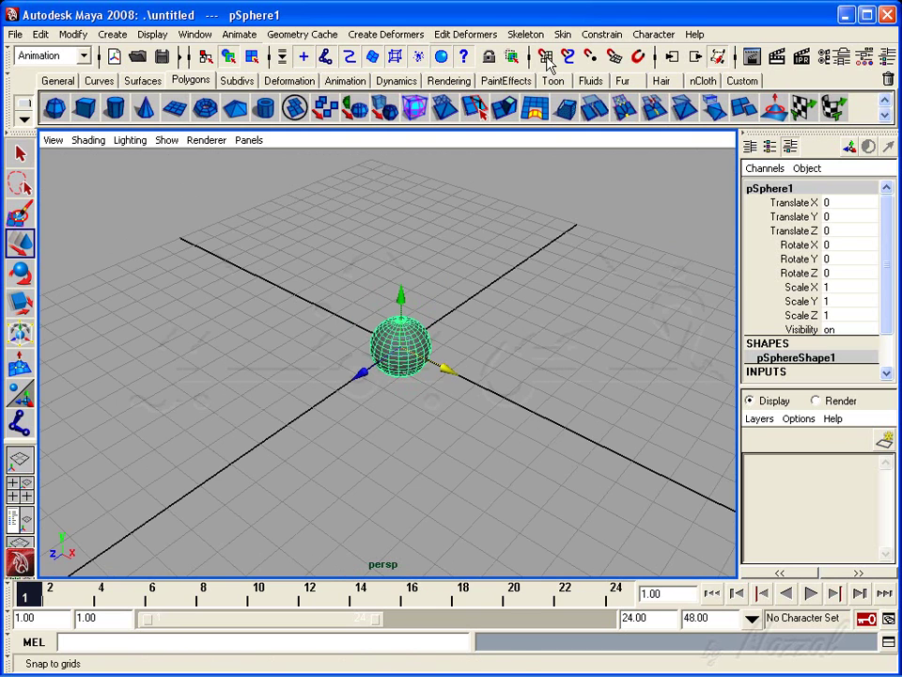
{"action": "left_click_drag", "start_coordinate": [431, 364], "coordinate": [468, 380]}
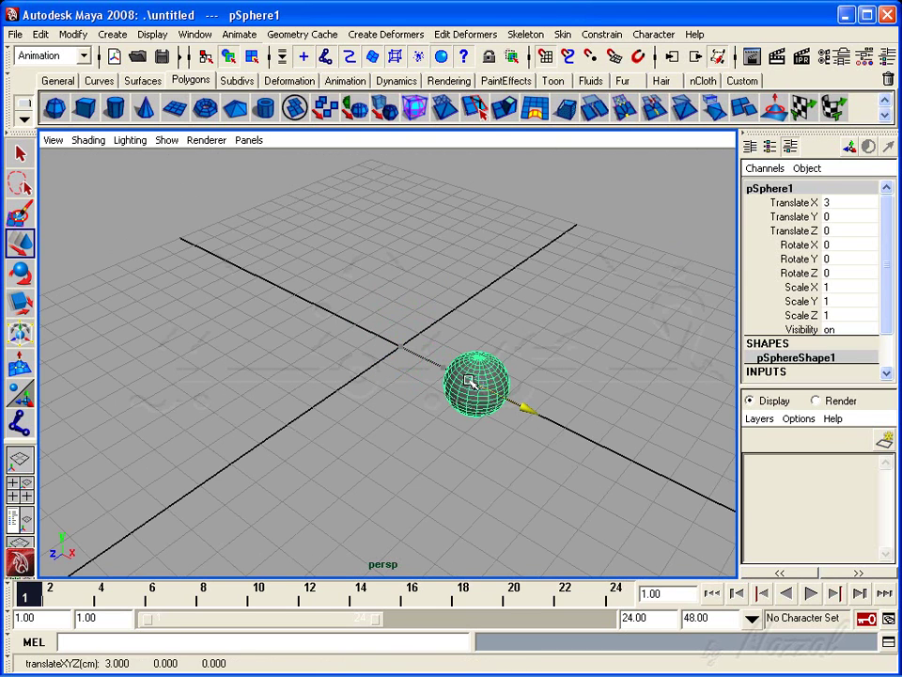
{"action": "key", "text": "ctrl+z"}
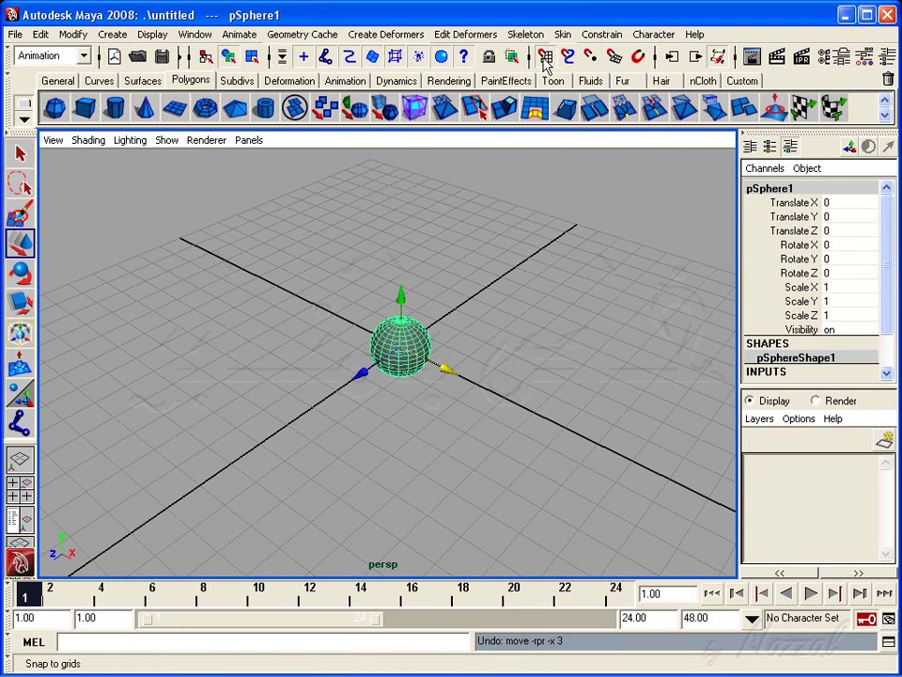
{"action": "right_click_drag", "start_coordinate": [533, 385], "coordinate": [477, 368], "text": "alt"}
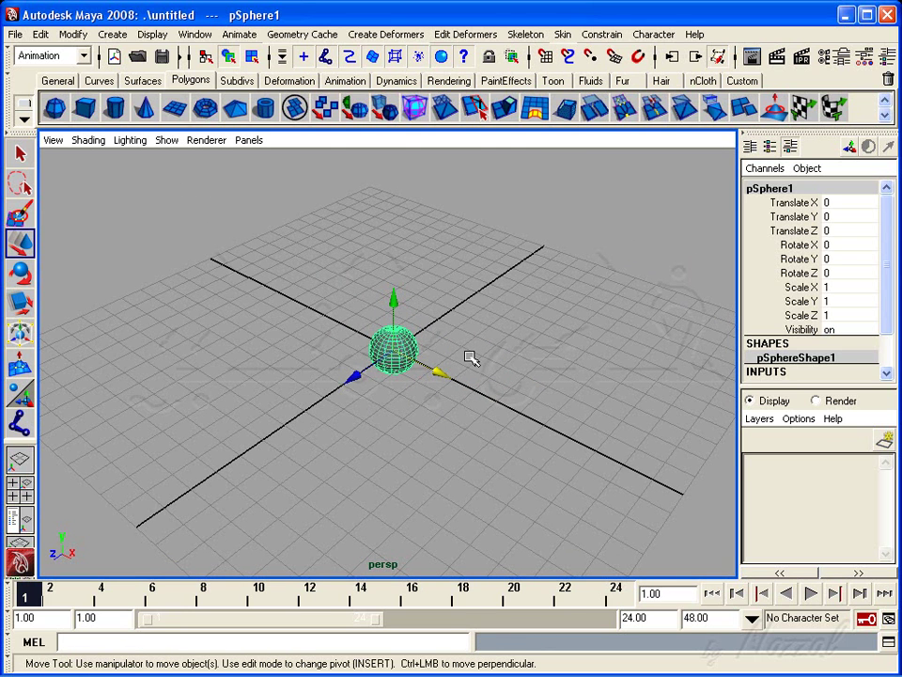
{"action": "mouse_move", "coordinate": [284, 379]}
{"action": "right_mouse_down", "text": "alt"}
{"action": "mouse_move", "coordinate": [582, 417]}
{"action": "mouse_move", "coordinate": [568, 408]}
{"action": "right_mouse_up", "text": "alt"}
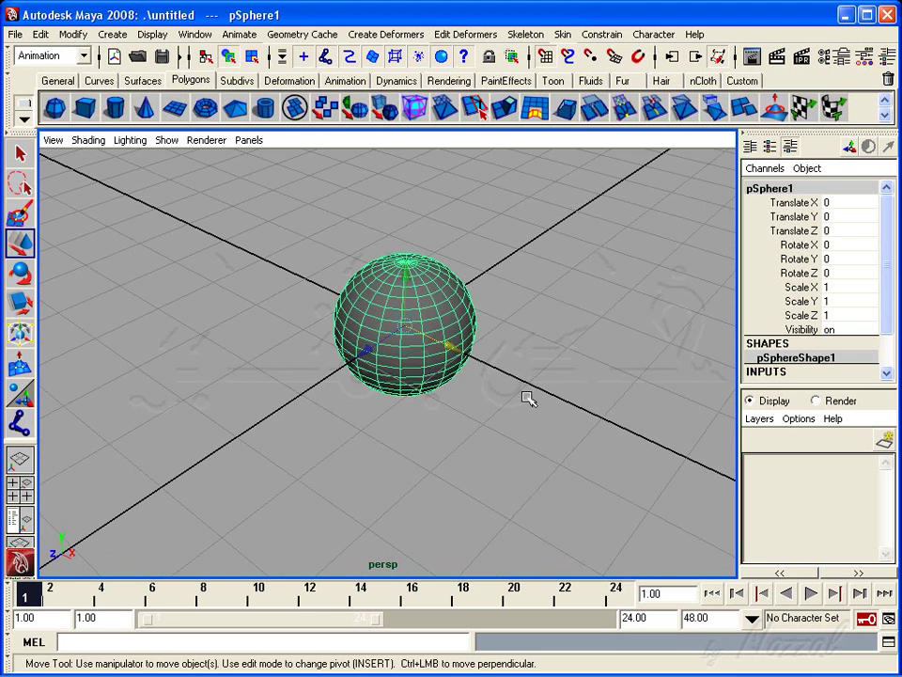
{"action": "right_click_drag", "start_coordinate": [506, 393], "coordinate": [256, 390], "text": "alt"}
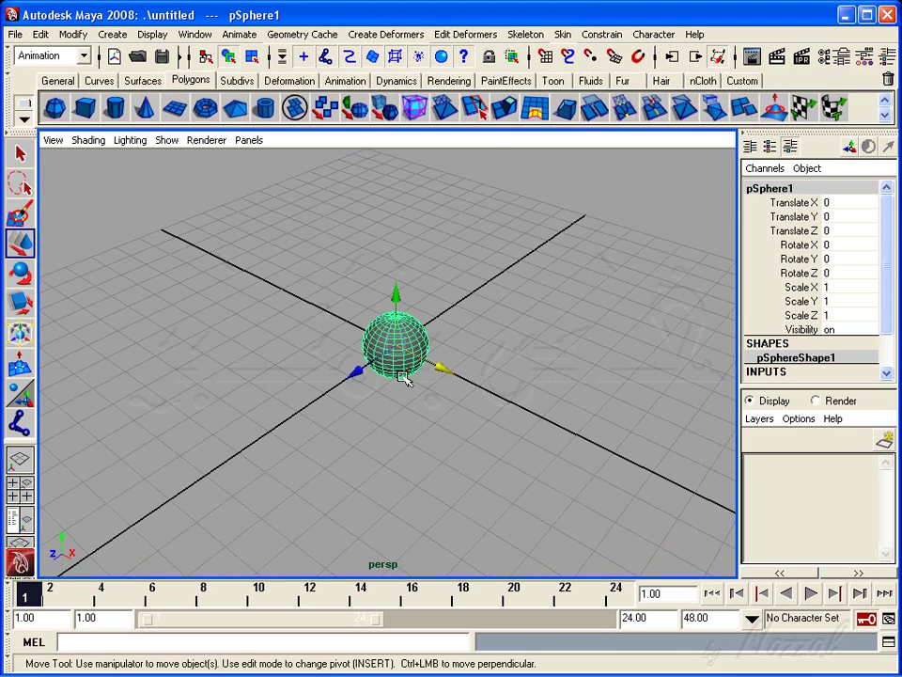
{"action": "key", "text": "ctrl+z"}
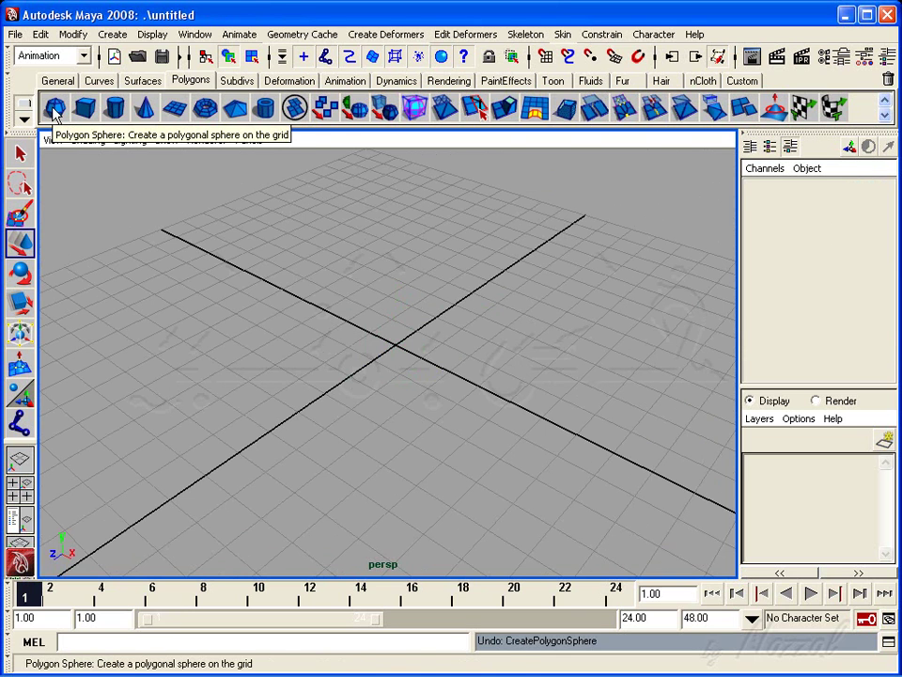
Step: Create a polygon sphere and try moving it along X to 4, 5, then back to 0
{"action": "left_click", "coordinate": [54, 111]}
{"action": "scroll", "coordinate": [392, 400], "scroll_direction": "down", "scroll_amount": 3}
{"action": "scroll", "coordinate": [376, 412], "scroll_direction": "down", "scroll_amount": 2}
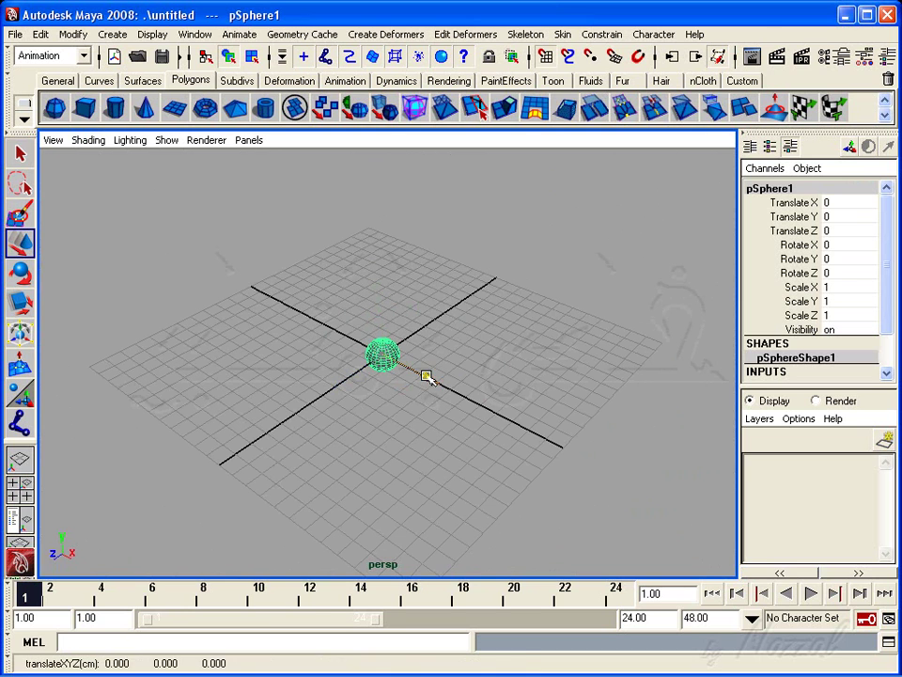
{"action": "left_click_drag", "start_coordinate": [428, 378], "coordinate": [432, 381]}
{"action": "left_click_drag", "start_coordinate": [484, 364], "coordinate": [485, 366]}
{"action": "mouse_move", "coordinate": [480, 411]}
{"action": "left_mouse_down"}
{"action": "mouse_move", "coordinate": [324, 289]}
{"action": "mouse_move", "coordinate": [269, 268]}
{"action": "mouse_move", "coordinate": [395, 362]}
{"action": "left_mouse_up"}
{"action": "right_click_drag", "start_coordinate": [569, 447], "coordinate": [464, 437], "text": "alt"}
{"action": "mouse_move", "coordinate": [463, 437]}
{"action": "left_mouse_down", "text": "alt"}
{"action": "mouse_move", "coordinate": [395, 366]}
{"action": "mouse_move", "coordinate": [590, 201]}
{"action": "left_mouse_up", "text": "alt"}
{"action": "mouse_move", "coordinate": [520, 382]}
{"action": "left_mouse_down", "text": "alt"}
{"action": "mouse_move", "coordinate": [489, 423]}
{"action": "mouse_move", "coordinate": [516, 414]}
{"action": "left_mouse_up", "text": "alt"}
{"action": "mouse_move", "coordinate": [516, 415]}
{"action": "right_mouse_down", "text": "alt"}
{"action": "mouse_move", "coordinate": [478, 423]}
{"action": "mouse_move", "coordinate": [527, 413]}
{"action": "right_mouse_up", "text": "alt"}
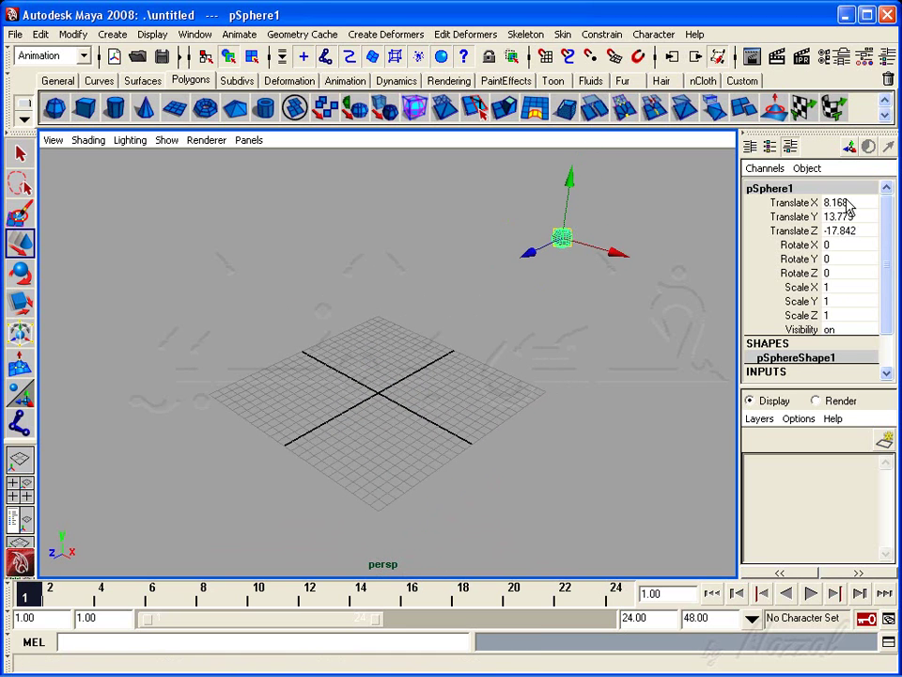
Step: Zero Translate X, Y and Z in the Channel Box, then drag the sphere to Z -3
{"action": "left_click_drag", "start_coordinate": [849, 208], "coordinate": [850, 230]}
{"action": "type", "text": "0"}
{"action": "key", "text": "Return"}
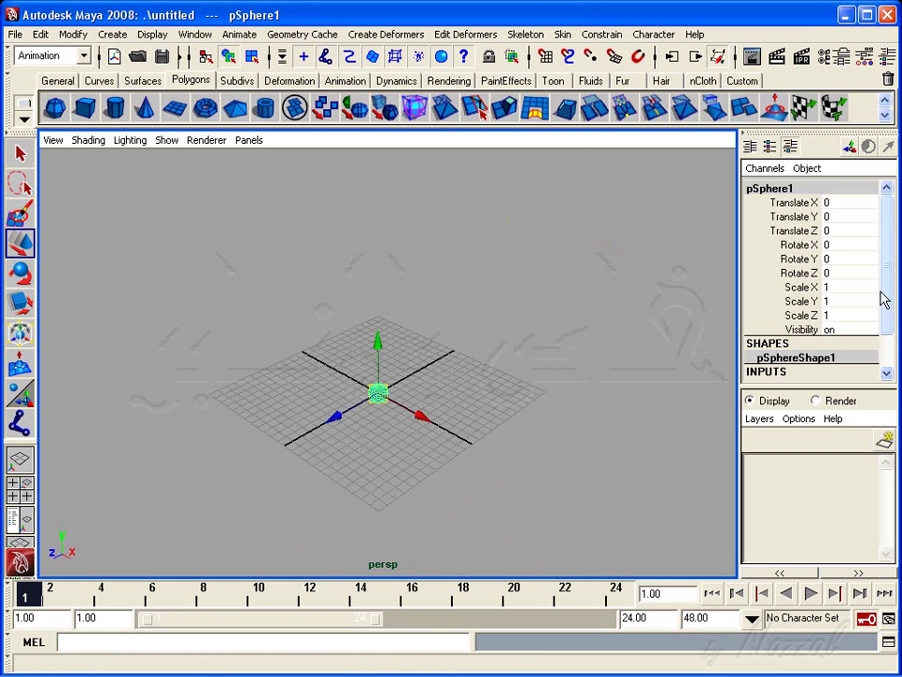
{"action": "left_click_drag", "start_coordinate": [373, 395], "coordinate": [561, 265]}
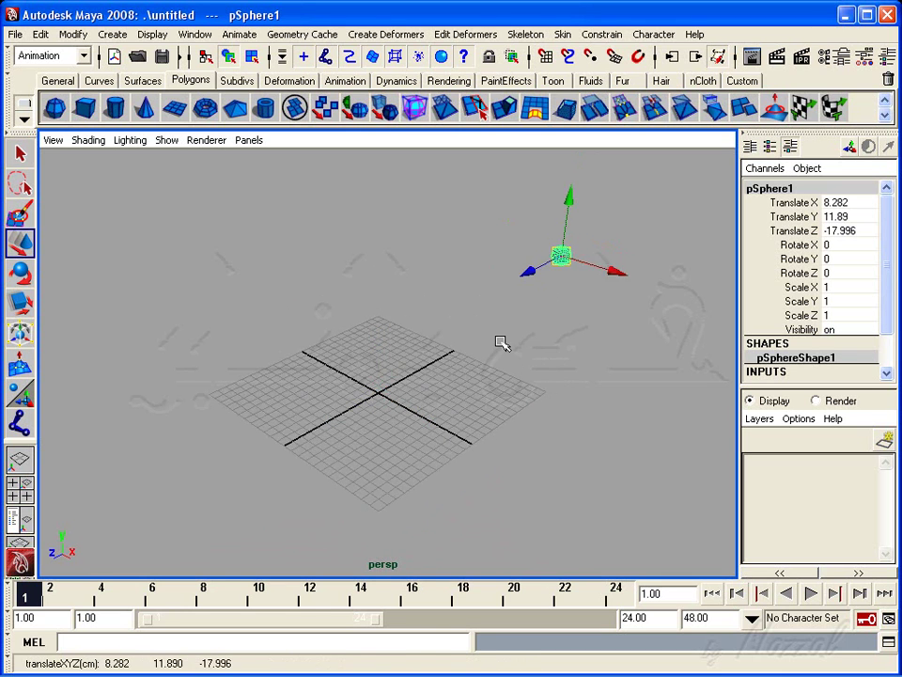
{"action": "left_click_drag", "start_coordinate": [502, 342], "coordinate": [491, 363], "text": "alt"}
{"action": "mouse_move", "coordinate": [561, 270]}
{"action": "left_mouse_down"}
{"action": "mouse_move", "coordinate": [414, 374]}
{"action": "mouse_move", "coordinate": [403, 396]}
{"action": "left_mouse_up"}
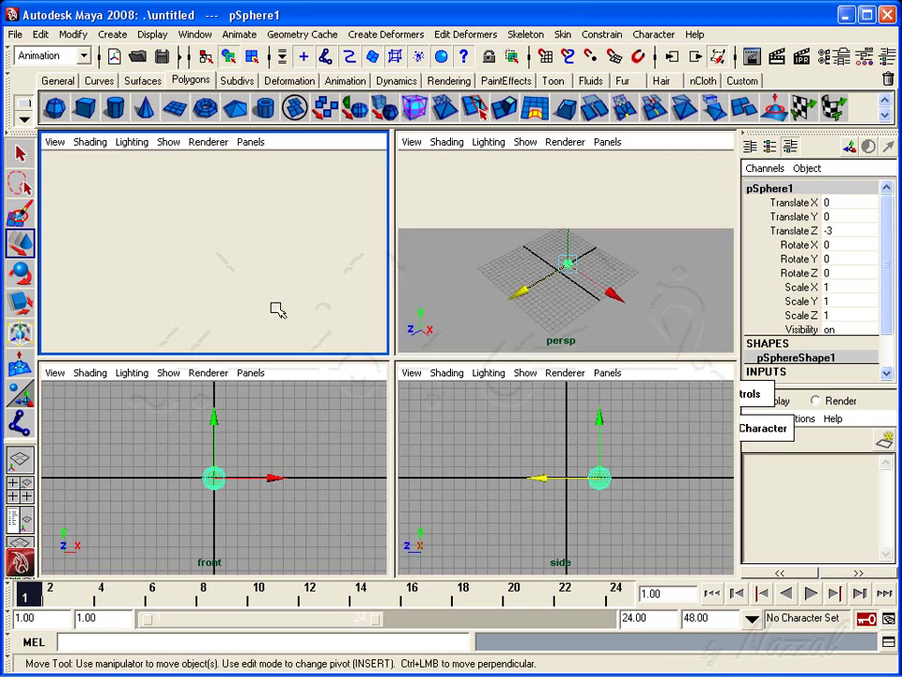
Step: Drag the sphere to the origin in the top view, then orbit the perspective view around it
{"action": "key", "text": "space"}
{"action": "middle_click_drag", "start_coordinate": [276, 308], "coordinate": [336, 347], "text": "alt"}
{"action": "right_click_drag", "start_coordinate": [337, 346], "coordinate": [437, 363], "text": "alt"}
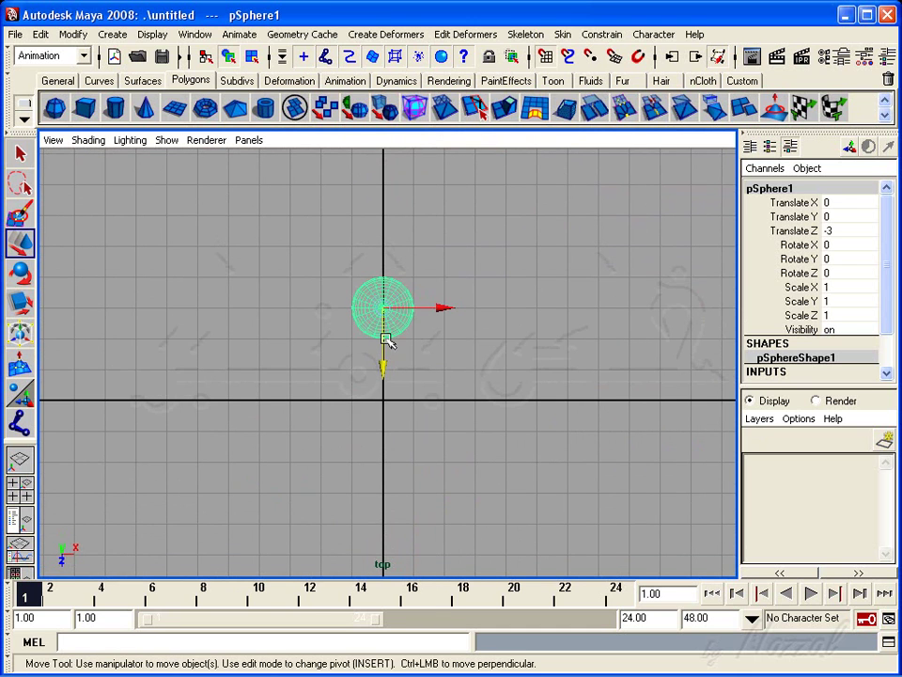
{"action": "left_click_drag", "start_coordinate": [380, 316], "coordinate": [383, 400]}
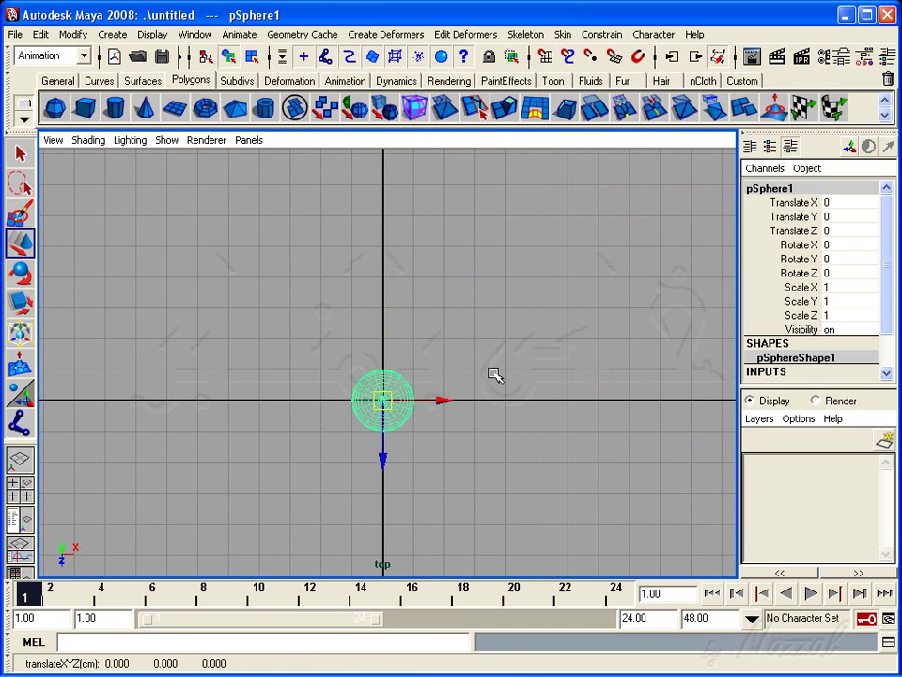
{"action": "key", "text": "space"}
{"action": "key", "text": "space"}
{"action": "left_click_drag", "start_coordinate": [590, 302], "coordinate": [437, 340], "text": "alt"}
{"action": "mouse_move", "coordinate": [437, 341]}
{"action": "right_mouse_down", "text": "alt"}
{"action": "mouse_move", "coordinate": [403, 334]}
{"action": "mouse_move", "coordinate": [609, 389]}
{"action": "right_mouse_up", "text": "alt"}
{"action": "left_click_drag", "start_coordinate": [609, 389], "coordinate": [475, 379], "text": "alt"}
{"action": "right_click_drag", "start_coordinate": [476, 379], "coordinate": [503, 306], "text": "alt"}
{"action": "mouse_move", "coordinate": [504, 307]}
{"action": "left_mouse_down", "text": "alt"}
{"action": "mouse_move", "coordinate": [455, 389]}
{"action": "mouse_move", "coordinate": [476, 366]}
{"action": "left_mouse_up", "text": "alt"}
{"action": "mouse_move", "coordinate": [437, 333]}
{"action": "middle_mouse_down", "text": "alt"}
{"action": "mouse_move", "coordinate": [475, 377]}
{"action": "mouse_move", "coordinate": [385, 340]}
{"action": "middle_mouse_up", "text": "alt"}
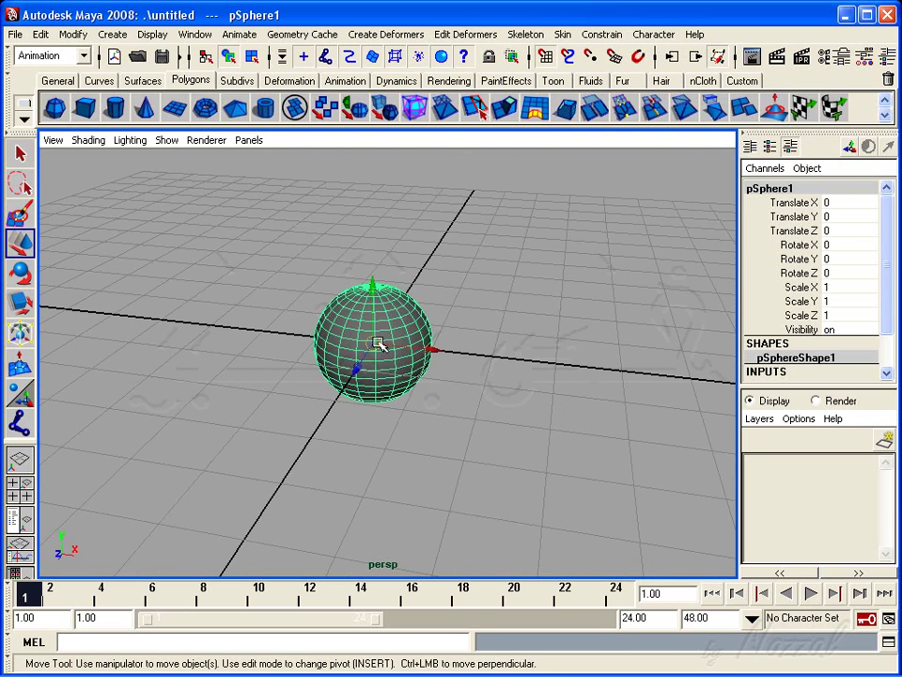
Step: Snap-move the sphere along X to 4 in unit steps, then undo it back to the origin
{"action": "left_click_drag", "start_coordinate": [445, 351], "coordinate": [433, 350]}
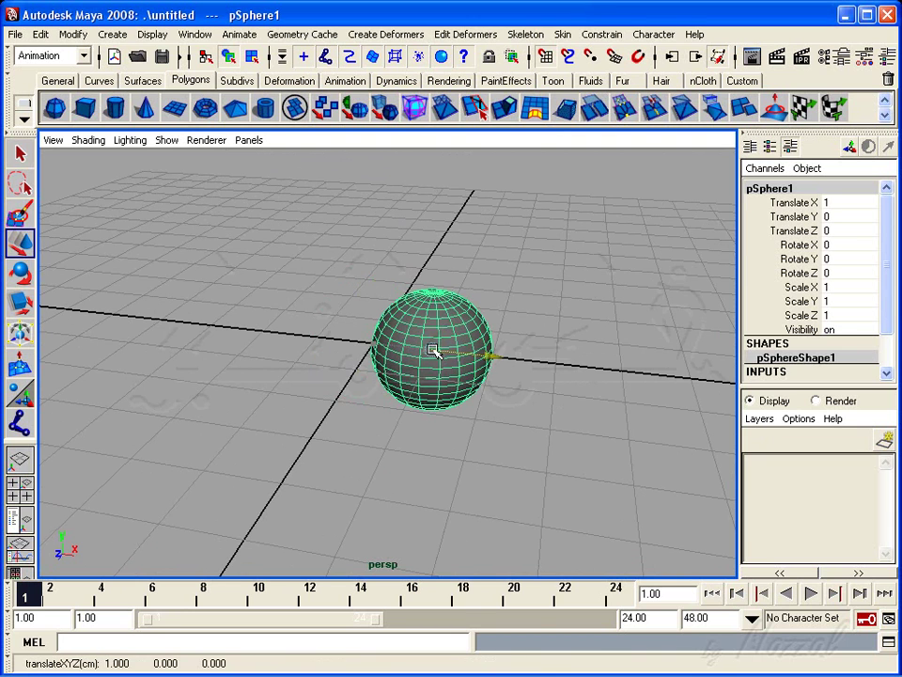
{"action": "left_click_drag", "start_coordinate": [490, 357], "coordinate": [616, 368]}
{"action": "key", "text": "ctrl+z"}
{"action": "left_click_drag", "start_coordinate": [412, 365], "coordinate": [376, 372], "text": "alt"}
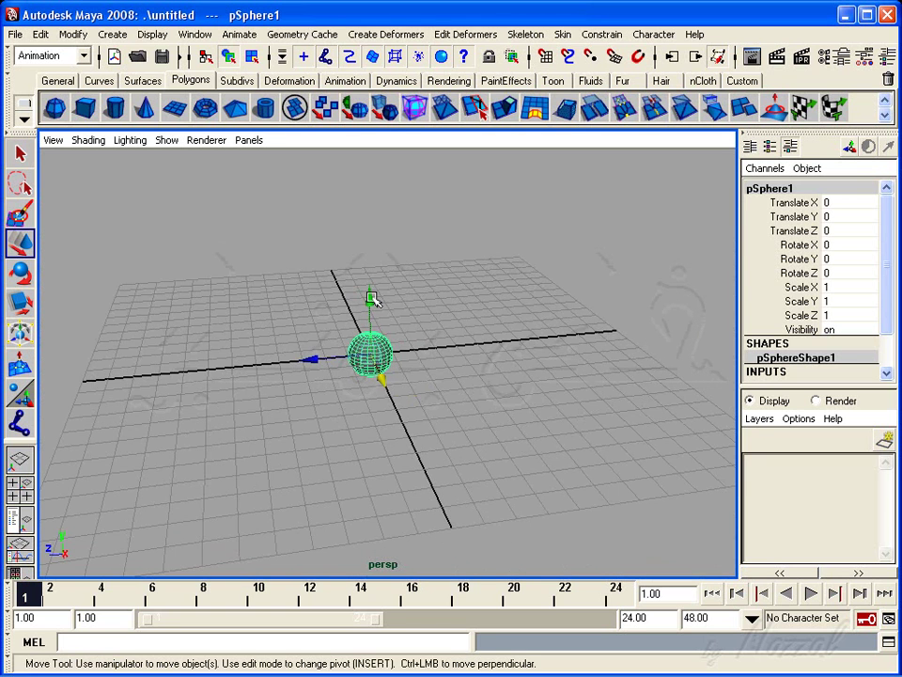
{"action": "right_click_drag", "start_coordinate": [373, 371], "coordinate": [549, 403], "text": "alt"}
{"action": "left_click_drag", "start_coordinate": [550, 403], "coordinate": [382, 349], "text": "alt"}
{"action": "right_click_drag", "start_coordinate": [382, 349], "coordinate": [491, 354], "text": "alt"}
Step: Move the sphere's pivot down to its base
{"action": "key", "text": "Insert"}
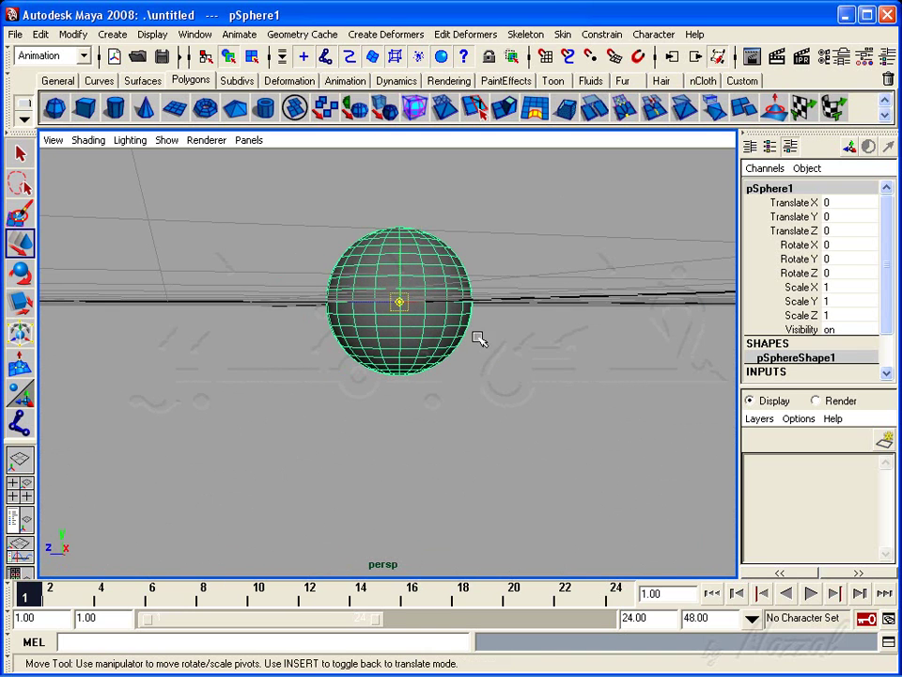
{"action": "left_click_drag", "start_coordinate": [401, 261], "coordinate": [402, 339]}
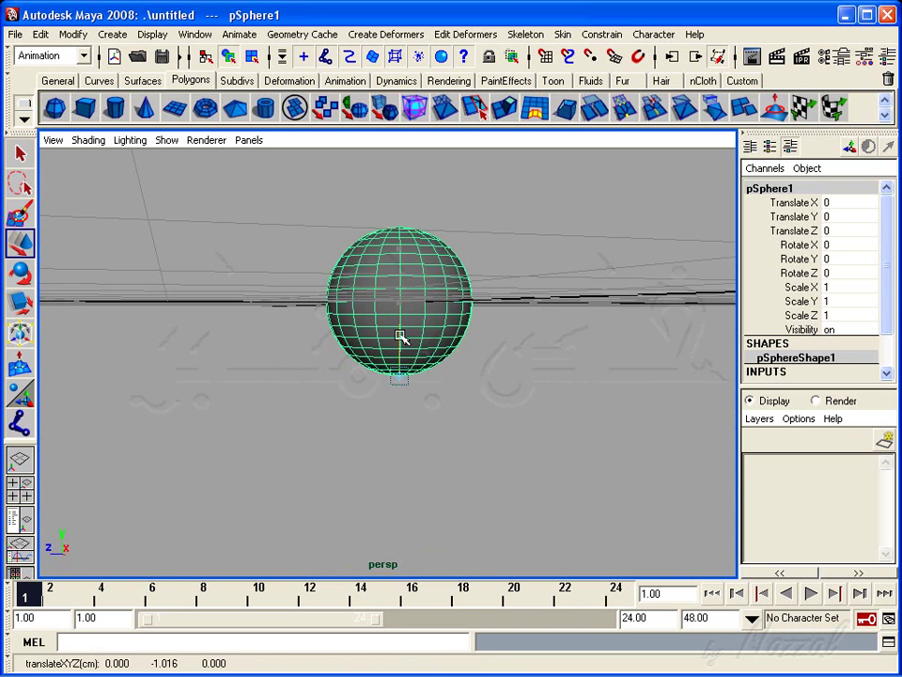
{"action": "right_click_drag", "start_coordinate": [403, 339], "coordinate": [417, 381], "text": "alt"}
{"action": "mouse_move", "coordinate": [417, 381]}
{"action": "left_mouse_down", "text": "alt"}
{"action": "mouse_move", "coordinate": [441, 446]}
{"action": "mouse_move", "coordinate": [396, 423]}
{"action": "mouse_move", "coordinate": [478, 393]}
{"action": "left_mouse_up", "text": "alt"}
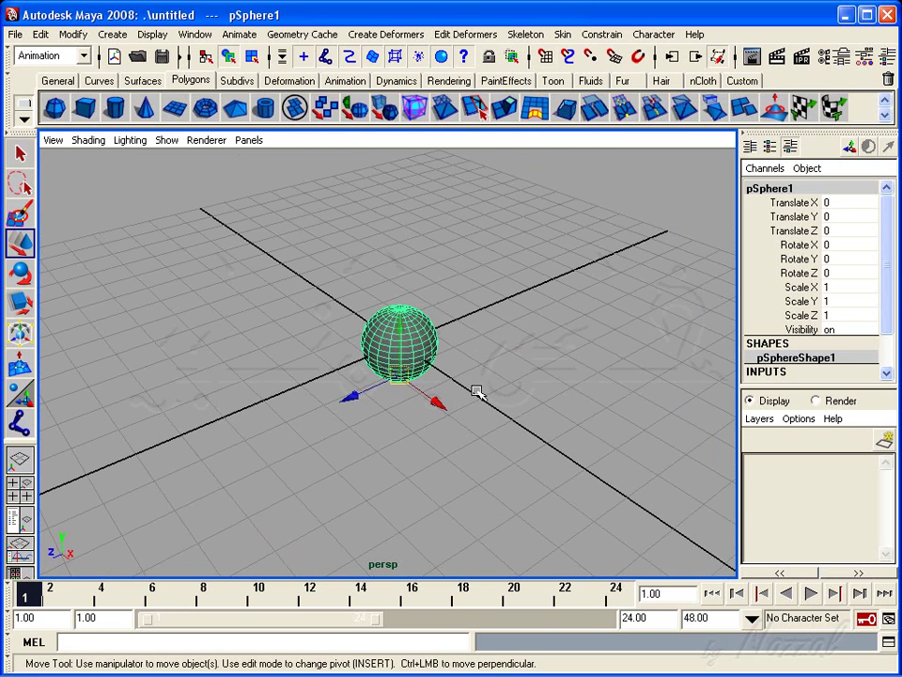
{"action": "mouse_move", "coordinate": [405, 347]}
{"action": "left_mouse_down"}
{"action": "mouse_move", "coordinate": [479, 409]}
{"action": "mouse_move", "coordinate": [332, 367]}
{"action": "left_mouse_up"}
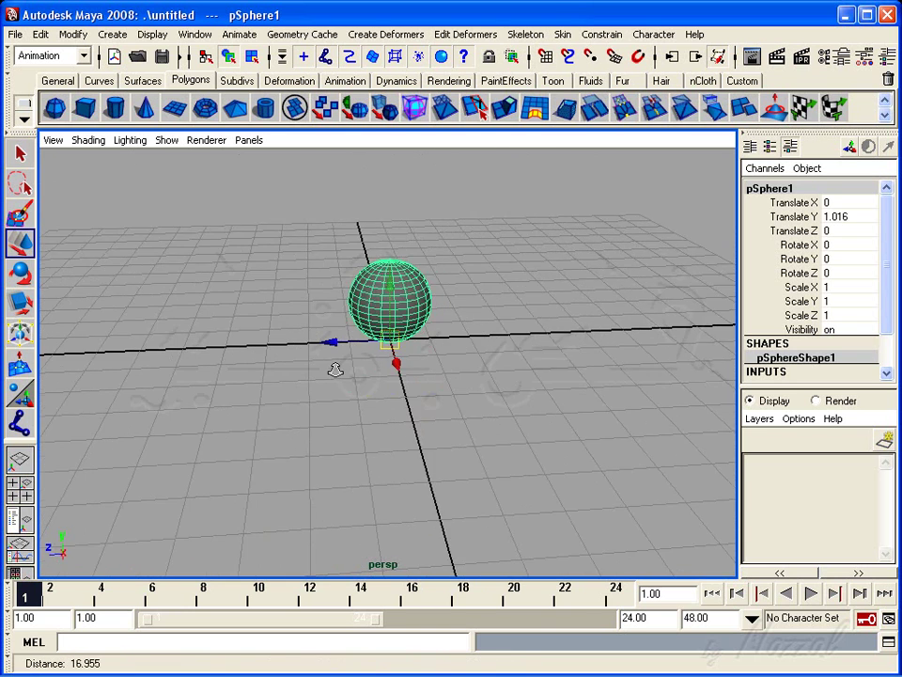
Step: Raise the sphere onto the grid, slide it to Z -2, and delete it
{"action": "right_click_drag", "start_coordinate": [333, 367], "coordinate": [447, 367], "text": "alt"}
{"action": "mouse_move", "coordinate": [336, 326]}
{"action": "left_mouse_down"}
{"action": "mouse_move", "coordinate": [601, 315]}
{"action": "mouse_move", "coordinate": [121, 338]}
{"action": "mouse_move", "coordinate": [480, 348]}
{"action": "mouse_move", "coordinate": [332, 419]}
{"action": "left_mouse_up"}
{"action": "mouse_move", "coordinate": [332, 419]}
{"action": "right_mouse_down", "text": "alt"}
{"action": "mouse_move", "coordinate": [354, 442]}
{"action": "mouse_move", "coordinate": [347, 428]}
{"action": "right_mouse_up", "text": "alt"}
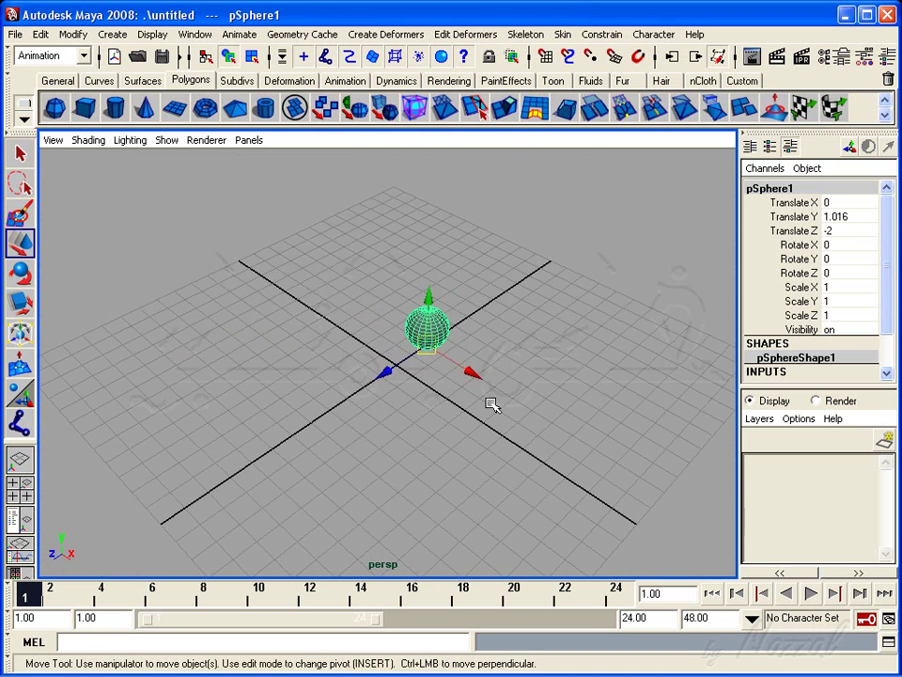
{"action": "key", "text": "Delete"}
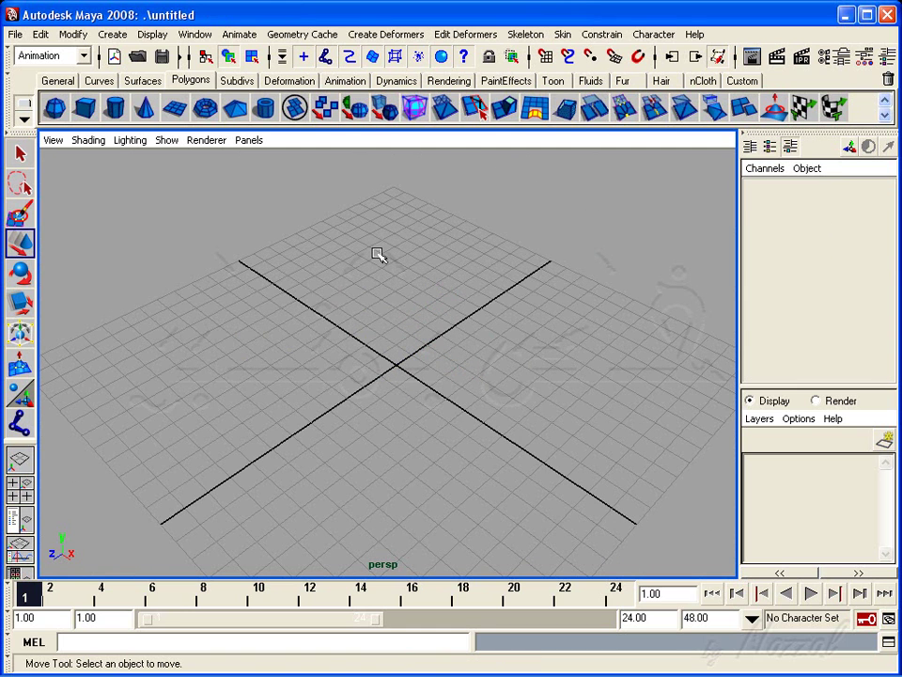
Step: Draw curve1 as a four-point EP arc across the grid and deselect it
{"action": "right_click_drag", "start_coordinate": [388, 372], "coordinate": [371, 365], "text": "alt"}
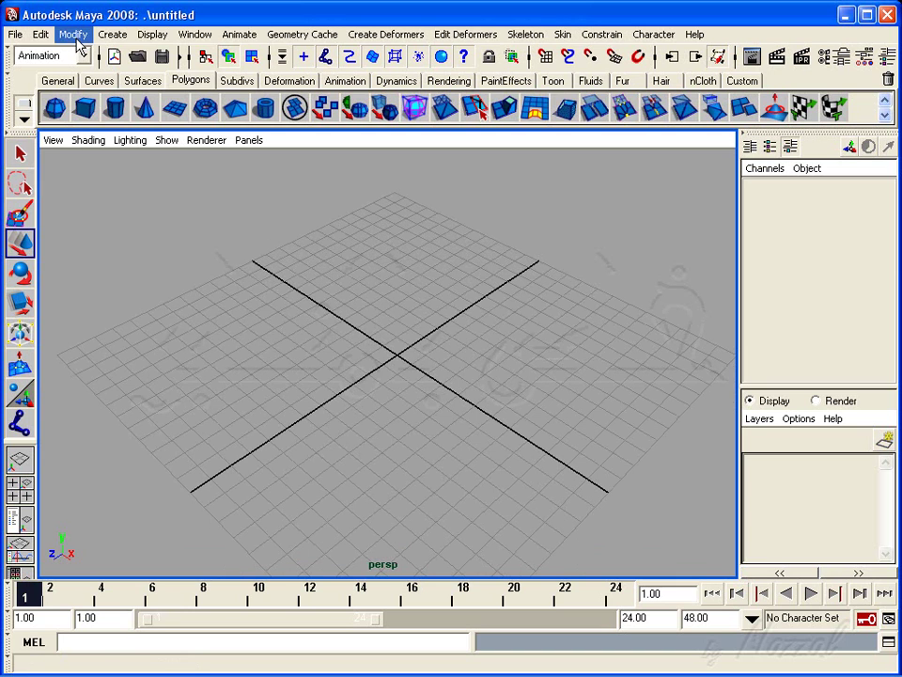
{"action": "left_click", "coordinate": [112, 34]}
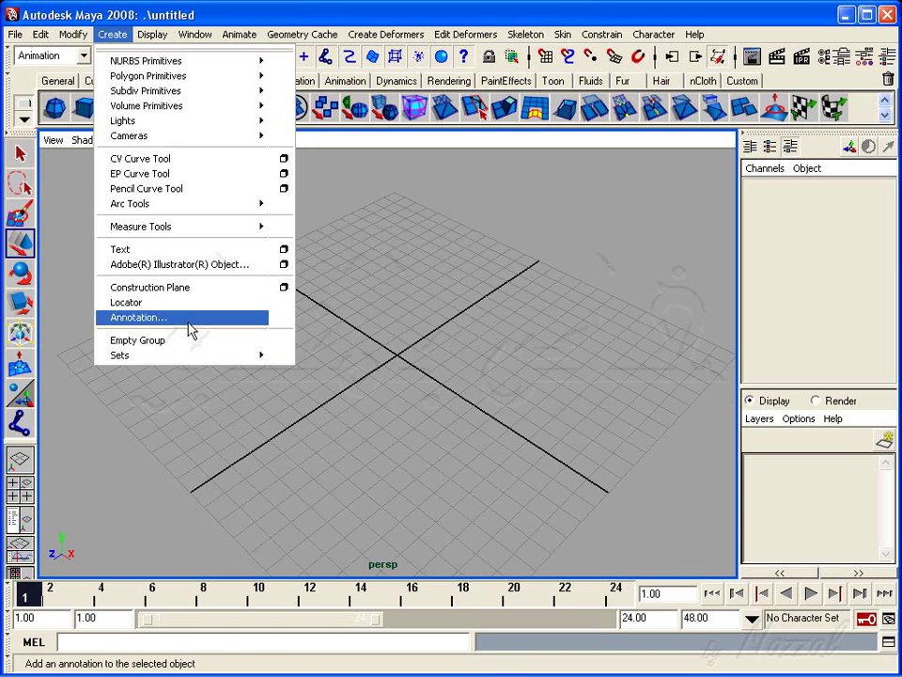
{"action": "left_click", "coordinate": [132, 174]}
{"action": "left_click", "coordinate": [433, 232]}
{"action": "left_click", "coordinate": [428, 432]}
{"action": "left_click", "coordinate": [323, 467]}
{"action": "left_click", "coordinate": [228, 423]}
{"action": "key", "text": "w"}
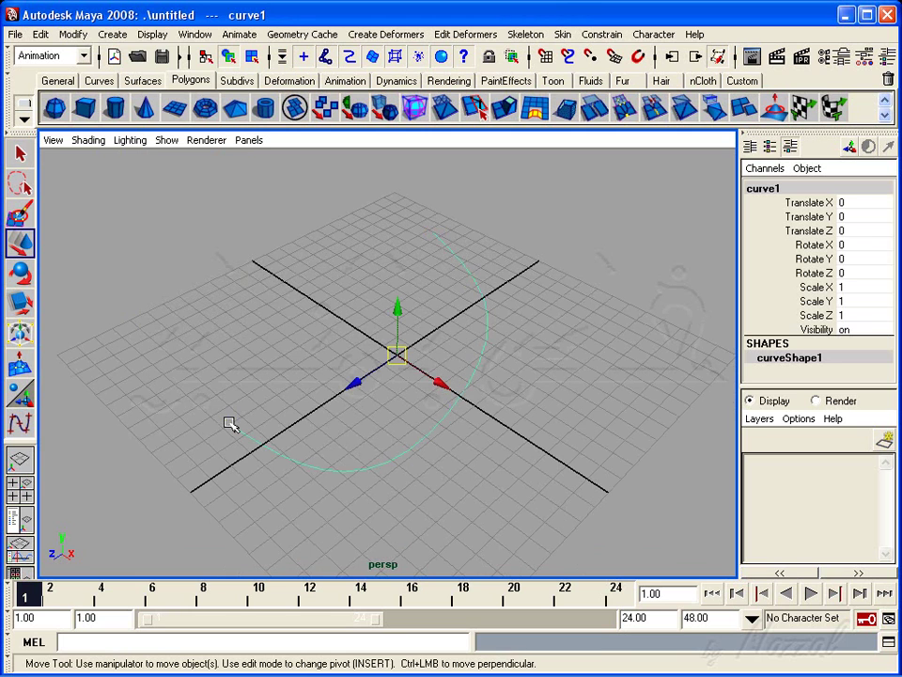
{"action": "mouse_move", "coordinate": [240, 393]}
{"action": "left_mouse_down", "text": "alt"}
{"action": "mouse_move", "coordinate": [615, 372]}
{"action": "mouse_move", "coordinate": [412, 384]}
{"action": "mouse_move", "coordinate": [410, 405]}
{"action": "mouse_move", "coordinate": [423, 401]}
{"action": "mouse_move", "coordinate": [366, 413]}
{"action": "left_mouse_up", "text": "alt"}
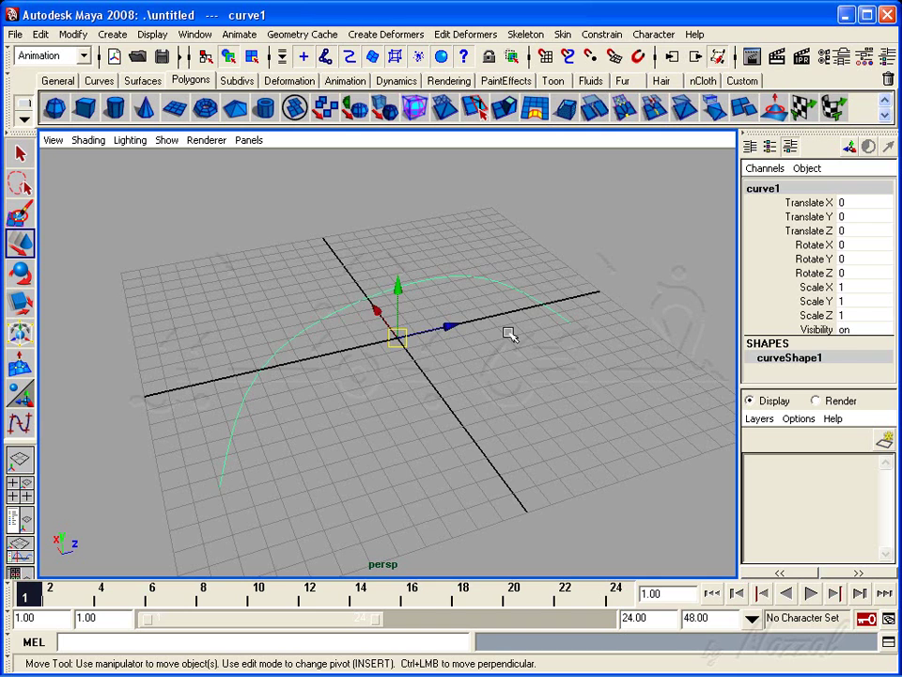
{"action": "left_click", "coordinate": [404, 347]}
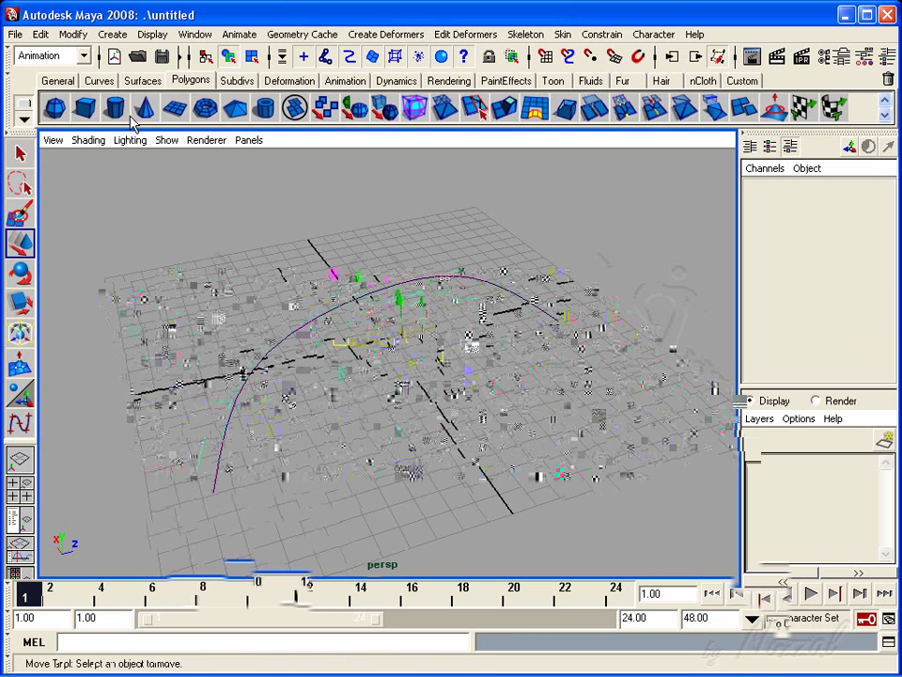
Step: Trace a new EP curve along the arc
{"action": "left_click", "coordinate": [112, 34]}
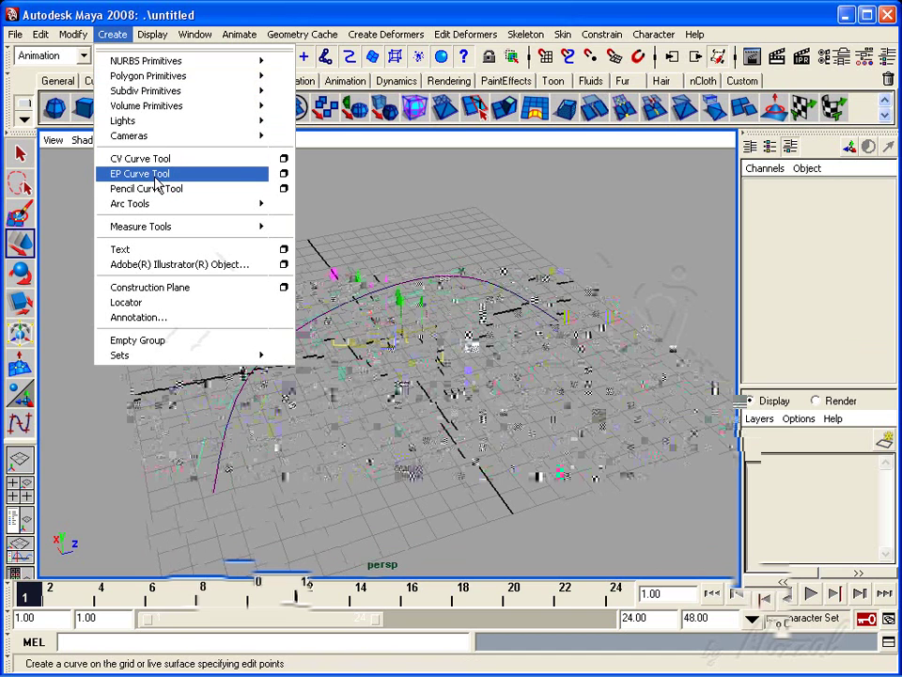
{"action": "left_click", "coordinate": [157, 174]}
{"action": "left_click_drag", "start_coordinate": [160, 188], "coordinate": [406, 266], "text": "alt"}
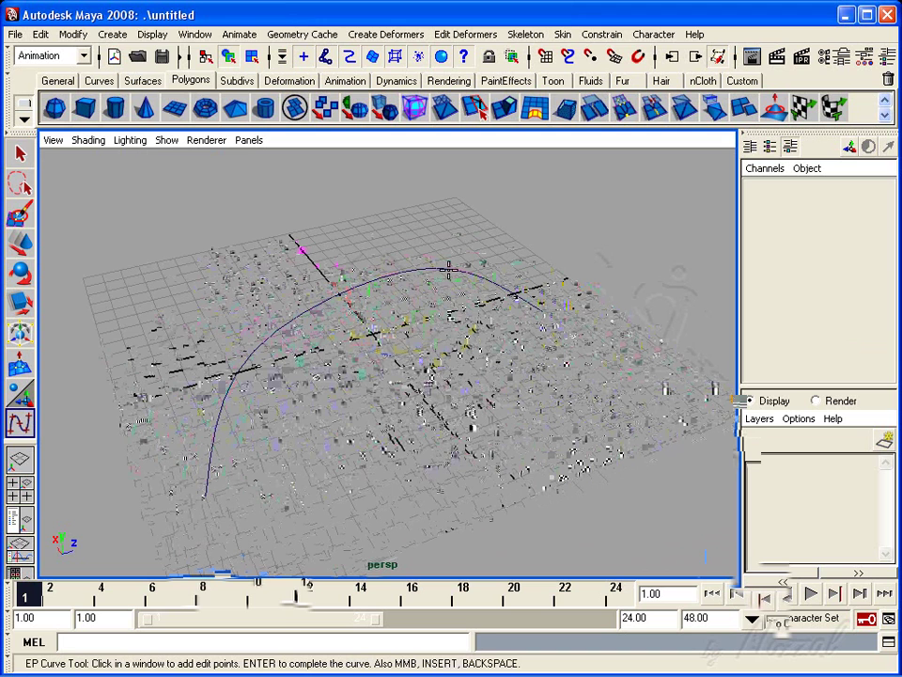
{"action": "key", "text": "Return"}
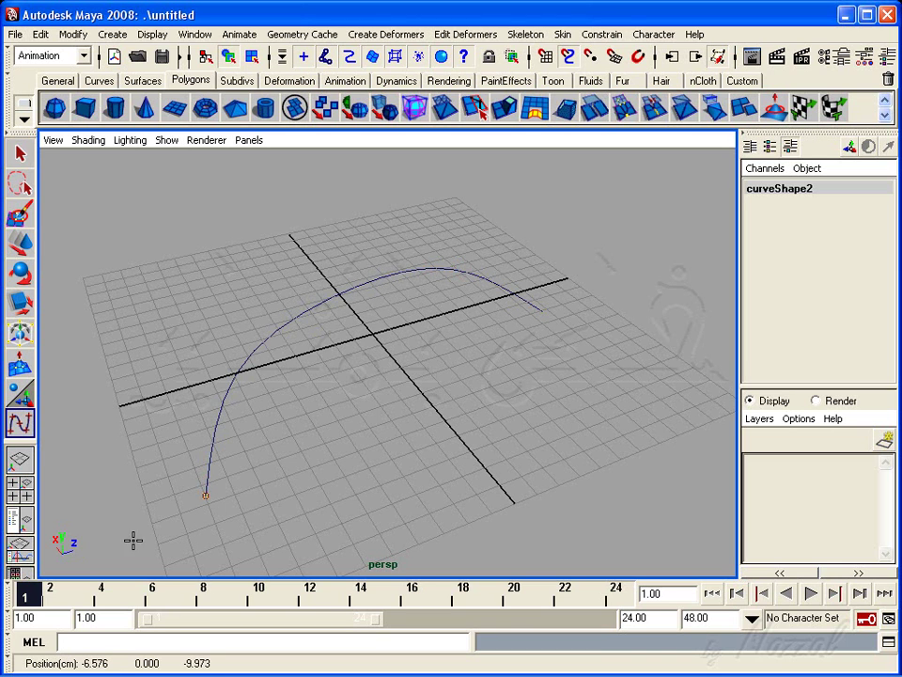
Step: Draw a straight edge back to the arc's start to close the half-disc curve
{"action": "mouse_move", "coordinate": [209, 509]}
{"action": "left_mouse_down"}
{"action": "mouse_move", "coordinate": [266, 398]}
{"action": "mouse_move", "coordinate": [561, 324]}
{"action": "mouse_move", "coordinate": [609, 376]}
{"action": "left_mouse_up"}
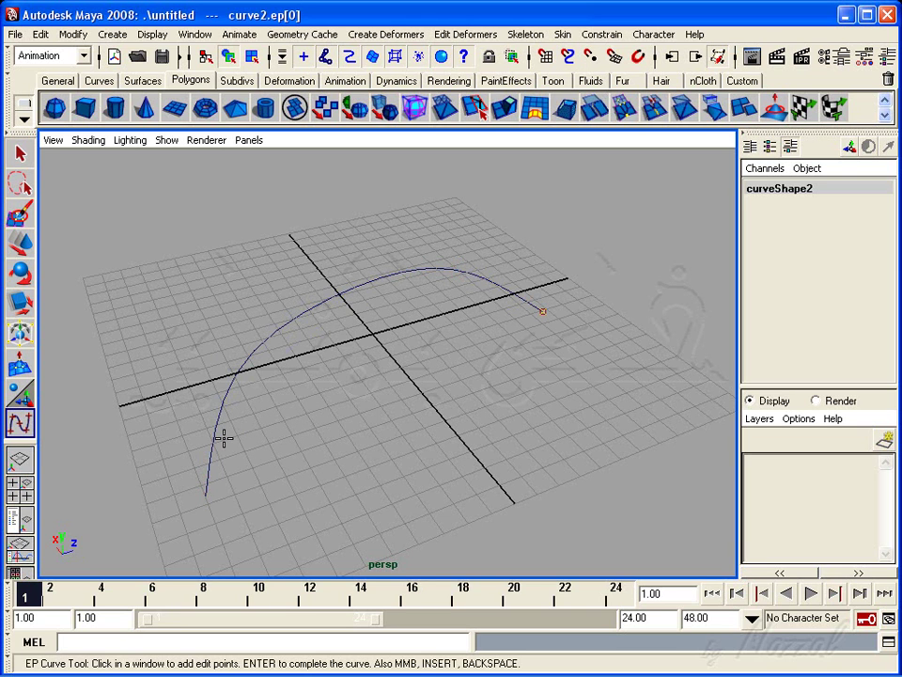
{"action": "mouse_move", "coordinate": [216, 424]}
{"action": "left_mouse_down"}
{"action": "mouse_move", "coordinate": [218, 536]}
{"action": "mouse_move", "coordinate": [208, 516]}
{"action": "left_mouse_up"}
{"action": "key", "text": "w"}
Step: Select the closed half-disc curve and the arc curve, cycling between the overlapping curves
{"action": "mouse_move", "coordinate": [314, 486]}
{"action": "left_mouse_down", "text": "alt"}
{"action": "mouse_move", "coordinate": [421, 455]}
{"action": "mouse_move", "coordinate": [511, 395]}
{"action": "mouse_move", "coordinate": [454, 414]}
{"action": "left_mouse_up", "text": "alt"}
{"action": "left_click", "coordinate": [511, 395]}
{"action": "middle_click_drag", "start_coordinate": [454, 415], "coordinate": [469, 403], "text": "alt"}
{"action": "left_click_drag", "start_coordinate": [469, 403], "coordinate": [455, 423], "text": "alt"}
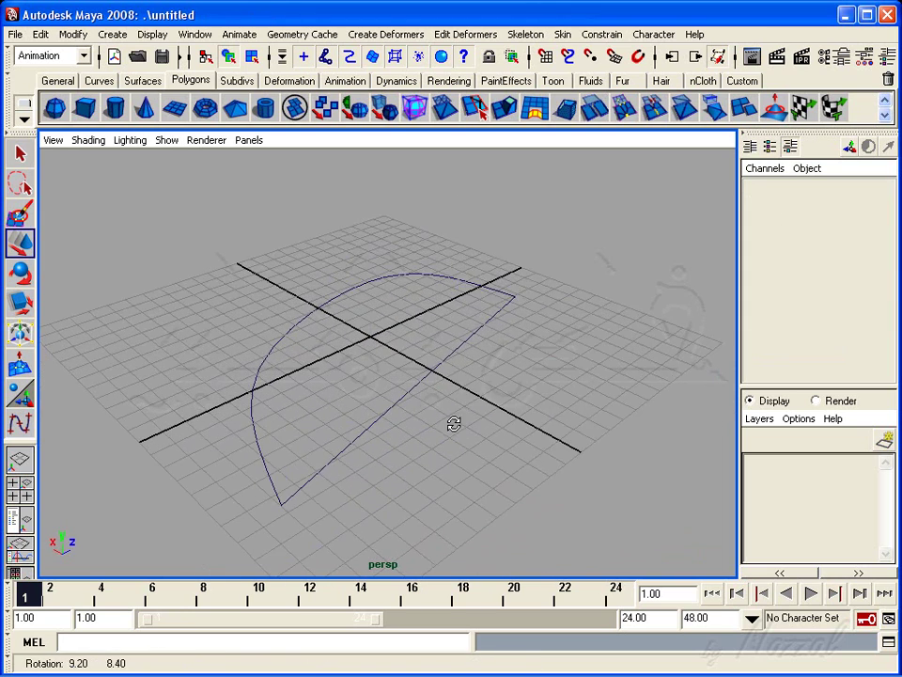
{"action": "left_click", "coordinate": [471, 337]}
{"action": "left_click", "coordinate": [453, 297]}
{"action": "key", "text": "ctrl+z"}
{"action": "left_click", "coordinate": [437, 275]}
Step: Delete the straight-edged curve, then box-select and delete the remaining arc curve
{"action": "left_click_drag", "start_coordinate": [451, 296], "coordinate": [393, 368], "text": "alt"}
{"action": "mouse_move", "coordinate": [393, 368]}
{"action": "right_mouse_down", "text": "alt"}
{"action": "mouse_move", "coordinate": [485, 446]}
{"action": "mouse_move", "coordinate": [470, 376]}
{"action": "mouse_move", "coordinate": [352, 375]}
{"action": "mouse_move", "coordinate": [485, 379]}
{"action": "right_mouse_up", "text": "alt"}
{"action": "mouse_move", "coordinate": [484, 378]}
{"action": "left_mouse_down", "text": "alt"}
{"action": "mouse_move", "coordinate": [201, 357]}
{"action": "mouse_move", "coordinate": [465, 326]}
{"action": "mouse_move", "coordinate": [462, 336]}
{"action": "left_mouse_up", "text": "alt"}
{"action": "mouse_move", "coordinate": [461, 335]}
{"action": "right_mouse_down", "text": "alt"}
{"action": "mouse_move", "coordinate": [319, 352]}
{"action": "mouse_move", "coordinate": [393, 370]}
{"action": "right_mouse_up", "text": "alt"}
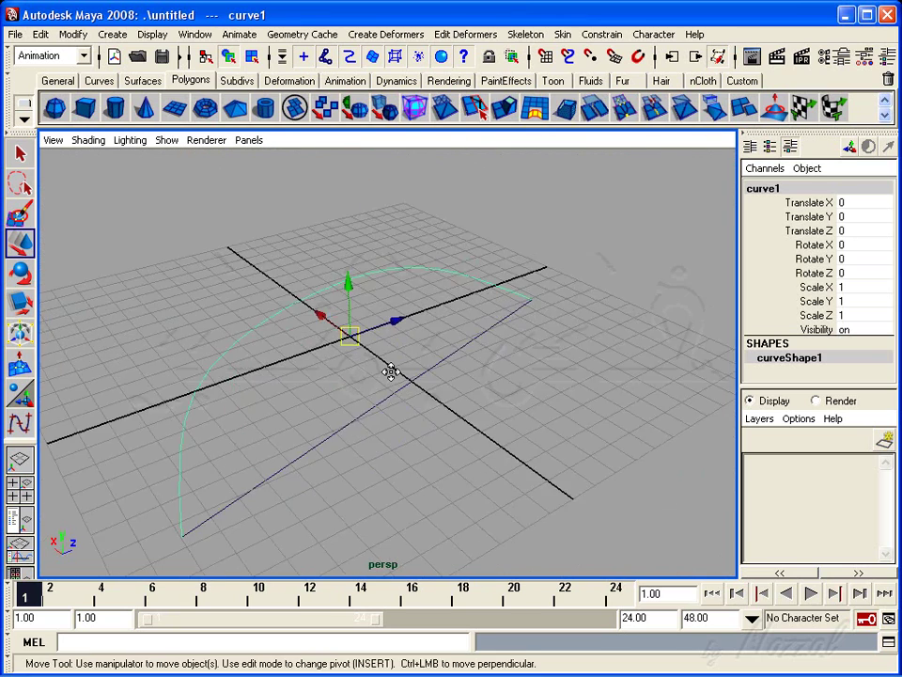
{"action": "key", "text": "ctrl+z"}
{"action": "left_click", "coordinate": [410, 407]}
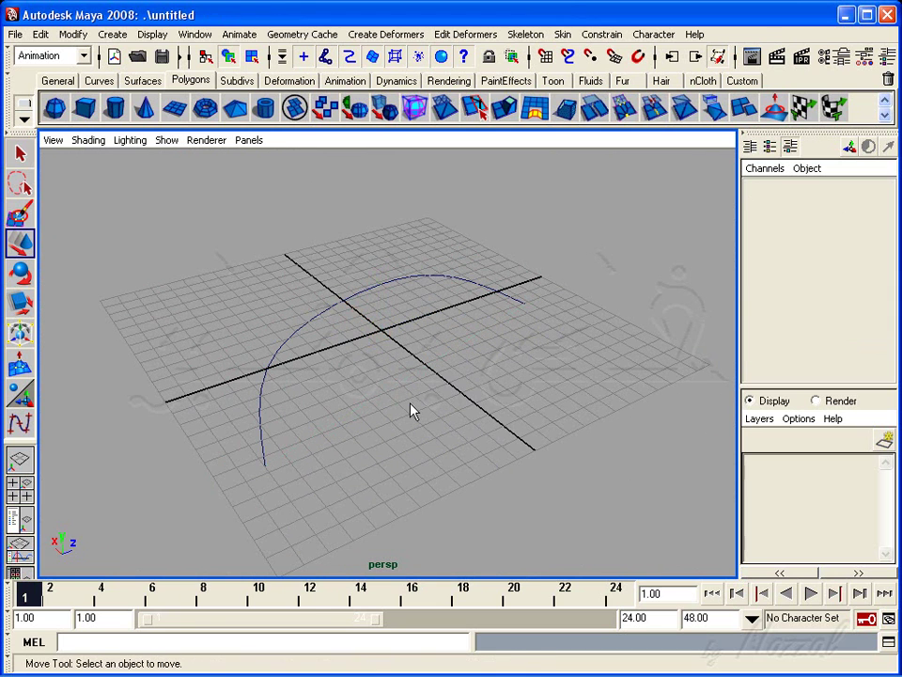
{"action": "right_click_drag", "start_coordinate": [413, 364], "coordinate": [369, 387], "text": "alt"}
{"action": "left_click_drag", "start_coordinate": [282, 282], "coordinate": [453, 384]}
{"action": "key", "text": "Delete"}
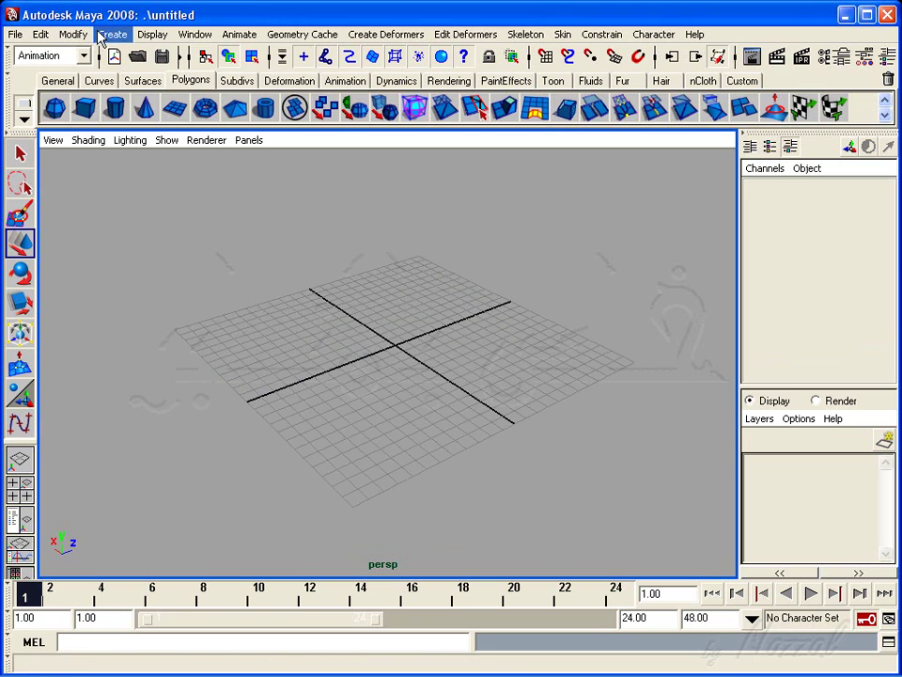
Step: Create a NURBS circle, scale it about 3.5 times and raise it to height 8.992
{"action": "left_click", "coordinate": [101, 38]}
{"action": "left_click", "coordinate": [291, 158]}
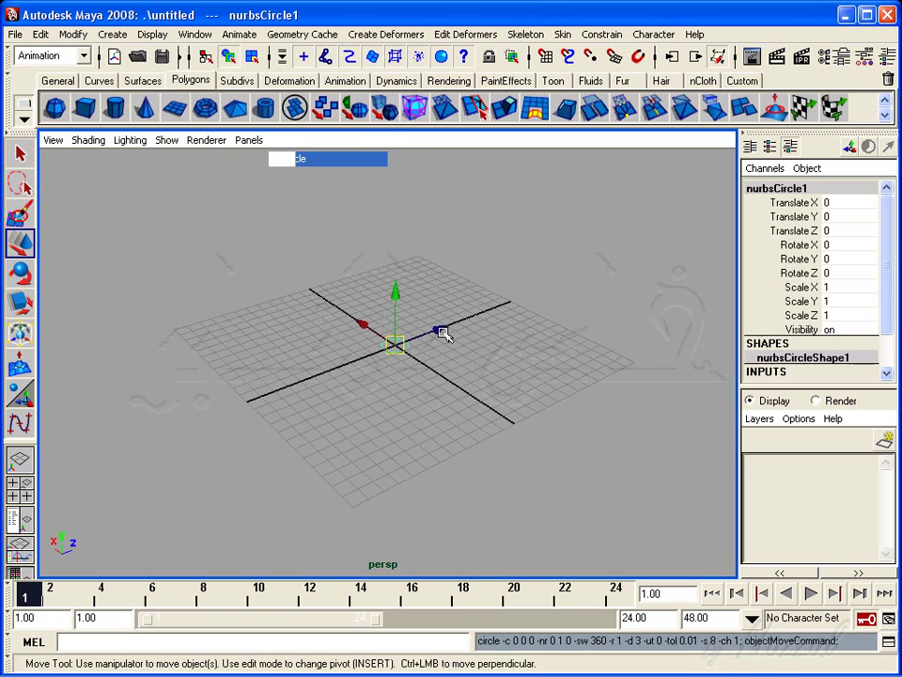
{"action": "left_click", "coordinate": [23, 299]}
{"action": "left_click_drag", "start_coordinate": [398, 348], "coordinate": [448, 348]}
{"action": "key", "text": "w"}
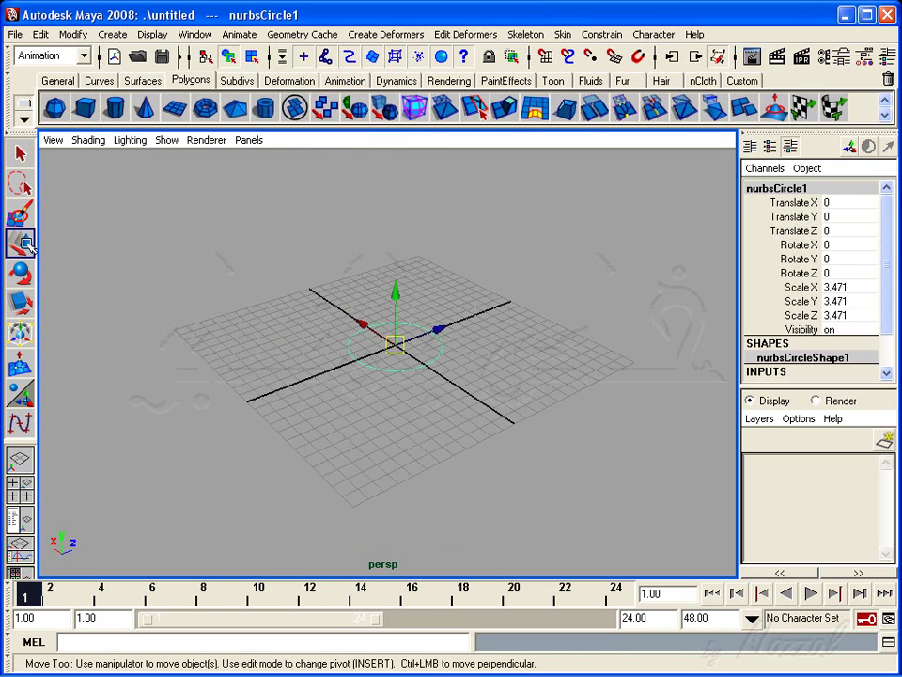
{"action": "left_click_drag", "start_coordinate": [402, 282], "coordinate": [393, 167]}
{"action": "right_click_drag", "start_coordinate": [393, 167], "coordinate": [407, 342], "text": "alt"}
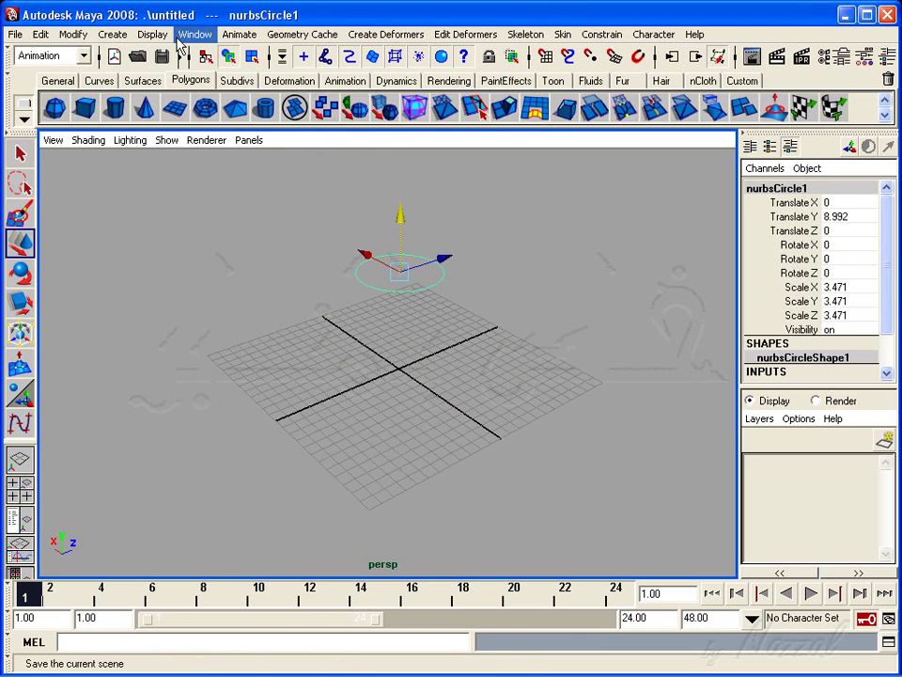
Step: Duplicate the circle and lower the smaller copy onto the grid
{"action": "key", "text": "ctrl+d"}
{"action": "mouse_move", "coordinate": [400, 230]}
{"action": "left_mouse_down"}
{"action": "mouse_move", "coordinate": [403, 292]}
{"action": "mouse_move", "coordinate": [389, 342]}
{"action": "mouse_move", "coordinate": [62, 234]}
{"action": "left_mouse_up"}
{"action": "key", "text": "r"}
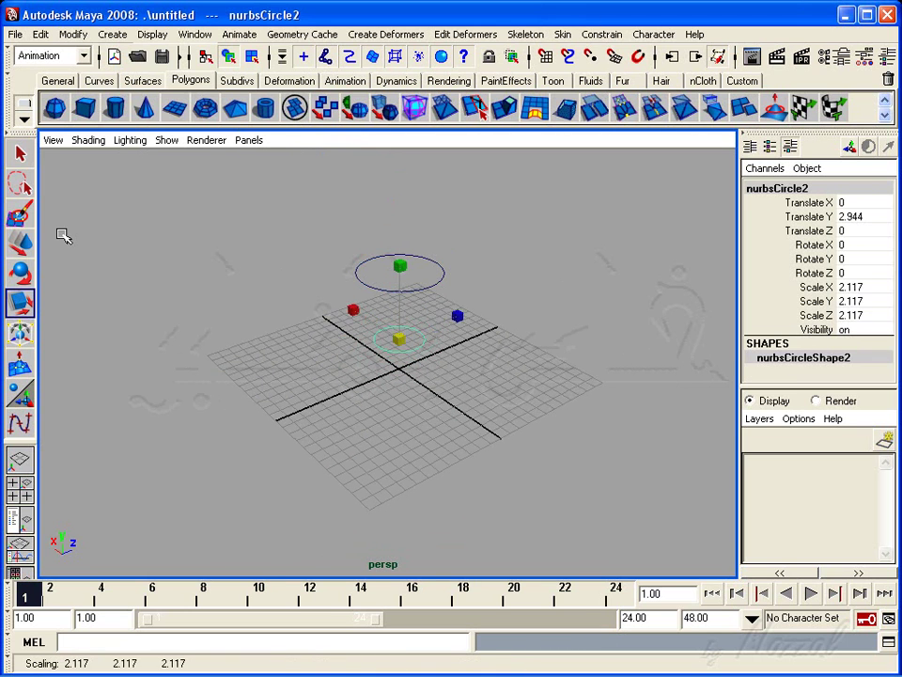
{"action": "key", "text": "w"}
{"action": "mouse_move", "coordinate": [471, 411]}
{"action": "left_mouse_down", "text": "alt"}
{"action": "mouse_move", "coordinate": [394, 270]}
{"action": "mouse_move", "coordinate": [387, 342]}
{"action": "mouse_move", "coordinate": [421, 387]}
{"action": "left_mouse_up", "text": "alt"}
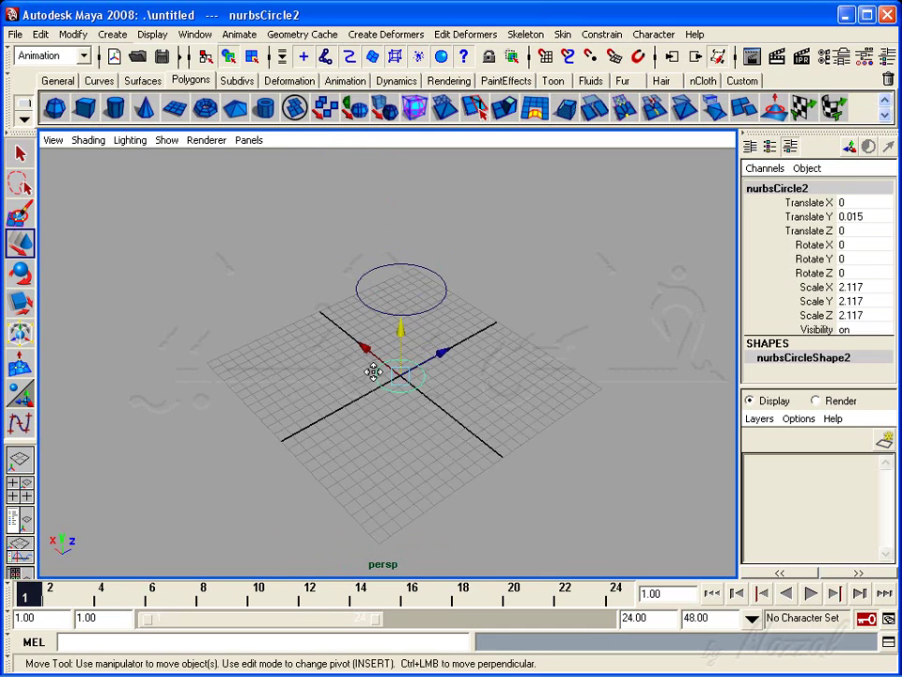
{"action": "right_click_drag", "start_coordinate": [421, 387], "coordinate": [437, 393], "text": "alt"}
Step: Select the large upper circle, then the small lower circle, framing both in view
{"action": "left_click", "coordinate": [459, 331]}
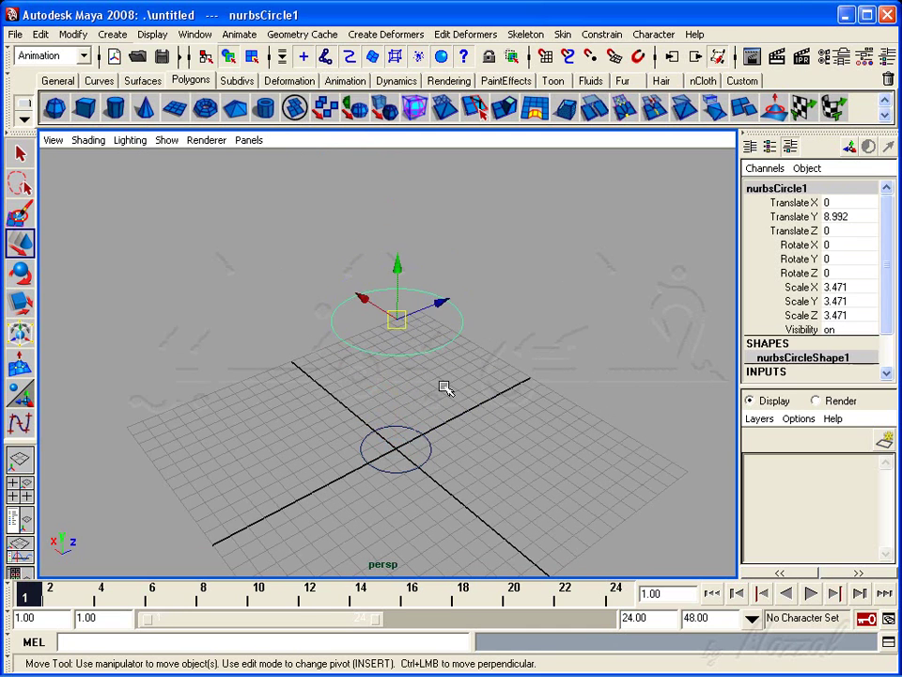
{"action": "key", "text": "r"}
{"action": "left_click", "coordinate": [21, 242]}
{"action": "mouse_move", "coordinate": [348, 423]}
{"action": "left_mouse_down", "text": "alt"}
{"action": "mouse_move", "coordinate": [460, 451]}
{"action": "mouse_move", "coordinate": [439, 439]}
{"action": "left_mouse_up", "text": "alt"}
{"action": "left_click", "coordinate": [430, 425]}
{"action": "left_click_drag", "start_coordinate": [510, 429], "coordinate": [434, 467], "text": "alt"}
{"action": "right_click_drag", "start_coordinate": [433, 467], "coordinate": [460, 451], "text": "alt"}
{"action": "left_click_drag", "start_coordinate": [460, 451], "coordinate": [449, 441], "text": "alt"}
{"action": "right_click_drag", "start_coordinate": [449, 441], "coordinate": [455, 375], "text": "alt"}
{"action": "mouse_move", "coordinate": [454, 375]}
{"action": "left_mouse_down", "text": "alt"}
{"action": "mouse_move", "coordinate": [460, 409]}
{"action": "mouse_move", "coordinate": [447, 399]}
{"action": "left_mouse_up", "text": "alt"}
Step: Reselect the small circle and restrict its movement to the vertical axis
{"action": "mouse_move", "coordinate": [379, 328]}
{"action": "left_mouse_down", "text": "alt"}
{"action": "mouse_move", "coordinate": [364, 402]}
{"action": "mouse_move", "coordinate": [308, 365]}
{"action": "left_mouse_up", "text": "alt"}
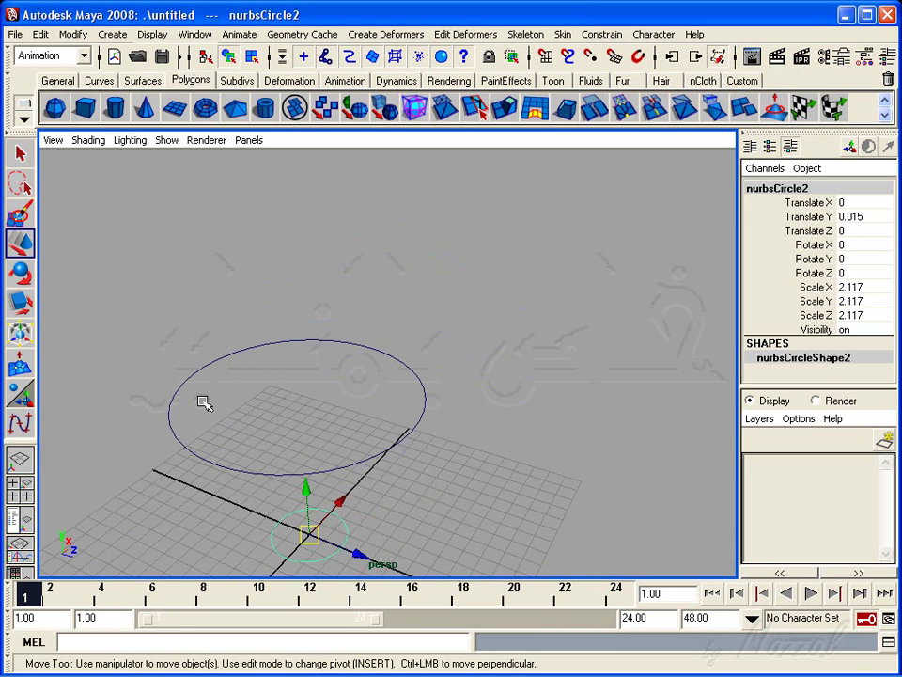
{"action": "mouse_move", "coordinate": [464, 380]}
{"action": "left_mouse_down", "text": "alt"}
{"action": "mouse_move", "coordinate": [479, 368]}
{"action": "mouse_move", "coordinate": [467, 359]}
{"action": "left_mouse_up", "text": "alt"}
{"action": "right_click_drag", "start_coordinate": [467, 359], "coordinate": [494, 440], "text": "alt"}
{"action": "mouse_move", "coordinate": [483, 449]}
{"action": "left_mouse_down", "text": "alt"}
{"action": "mouse_move", "coordinate": [451, 419]}
{"action": "mouse_move", "coordinate": [332, 541]}
{"action": "mouse_move", "coordinate": [395, 493]}
{"action": "left_mouse_up", "text": "alt"}
{"action": "left_click", "coordinate": [443, 466]}
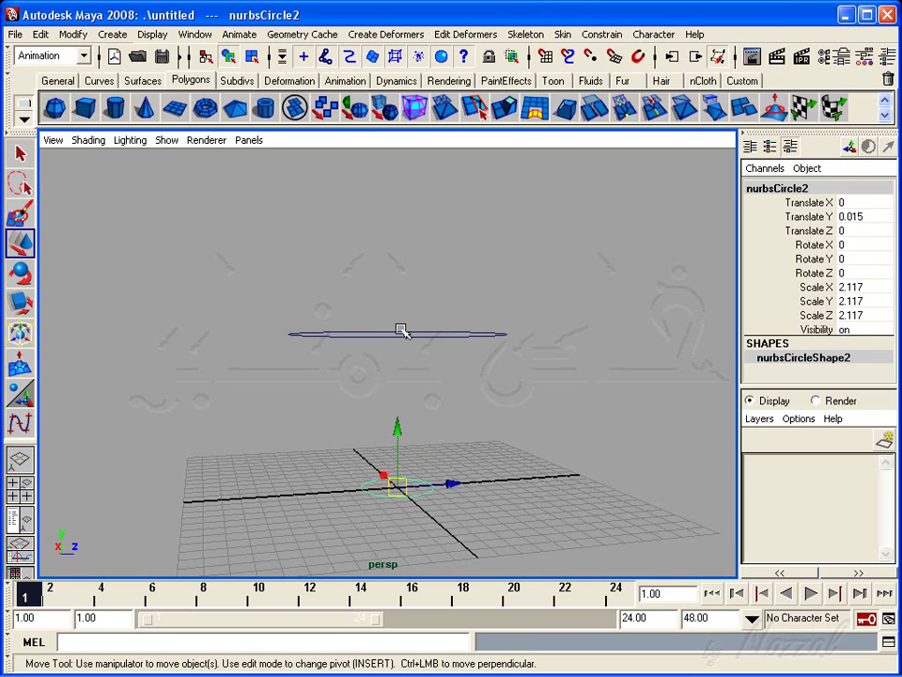
{"action": "left_click_drag", "start_coordinate": [467, 435], "coordinate": [461, 440], "text": "alt"}
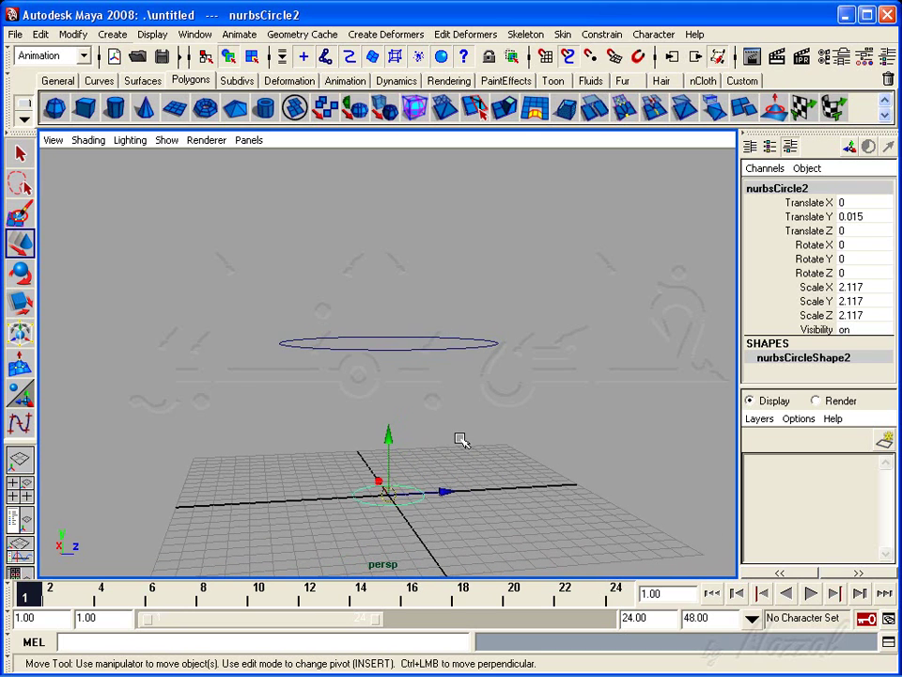
{"action": "left_click", "coordinate": [390, 434]}
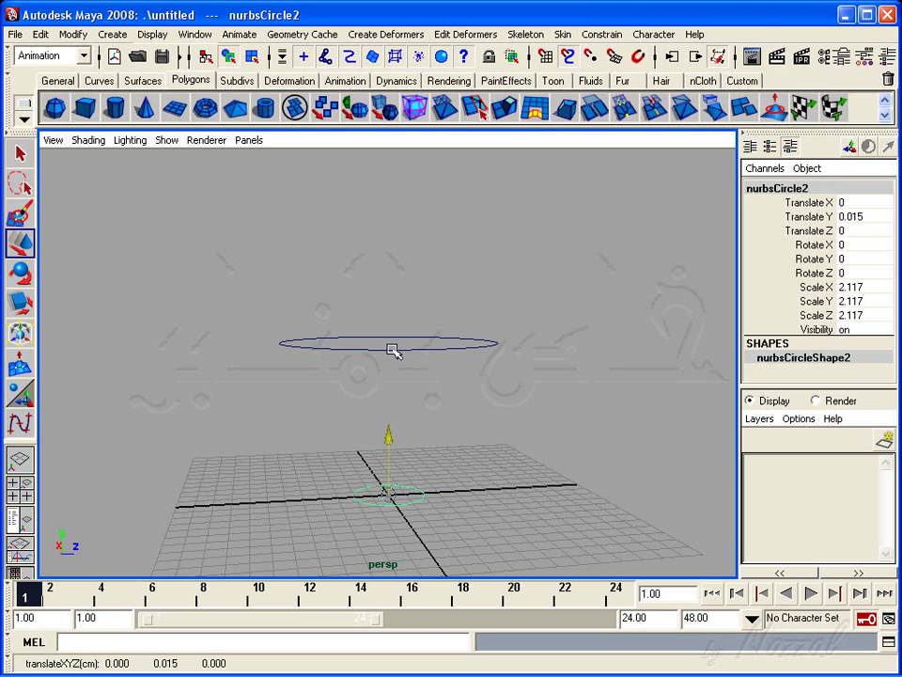
Step: Lift the small circle to the large circle's height, then reselect it
{"action": "mouse_move", "coordinate": [392, 350]}
{"action": "left_mouse_down"}
{"action": "mouse_move", "coordinate": [391, 483]}
{"action": "mouse_move", "coordinate": [455, 469]}
{"action": "mouse_move", "coordinate": [412, 490]}
{"action": "mouse_move", "coordinate": [440, 477]}
{"action": "left_mouse_up"}
{"action": "right_click_drag", "start_coordinate": [440, 477], "coordinate": [471, 429], "text": "alt"}
{"action": "left_click_drag", "start_coordinate": [471, 429], "coordinate": [540, 423], "text": "alt"}
{"action": "left_click", "coordinate": [539, 423]}
{"action": "mouse_move", "coordinate": [539, 423]}
{"action": "right_mouse_down", "text": "alt"}
{"action": "mouse_move", "coordinate": [505, 457]}
{"action": "mouse_move", "coordinate": [403, 369]}
{"action": "mouse_move", "coordinate": [524, 447]}
{"action": "right_mouse_up", "text": "alt"}
{"action": "left_click_drag", "start_coordinate": [524, 448], "coordinate": [479, 432], "text": "alt"}
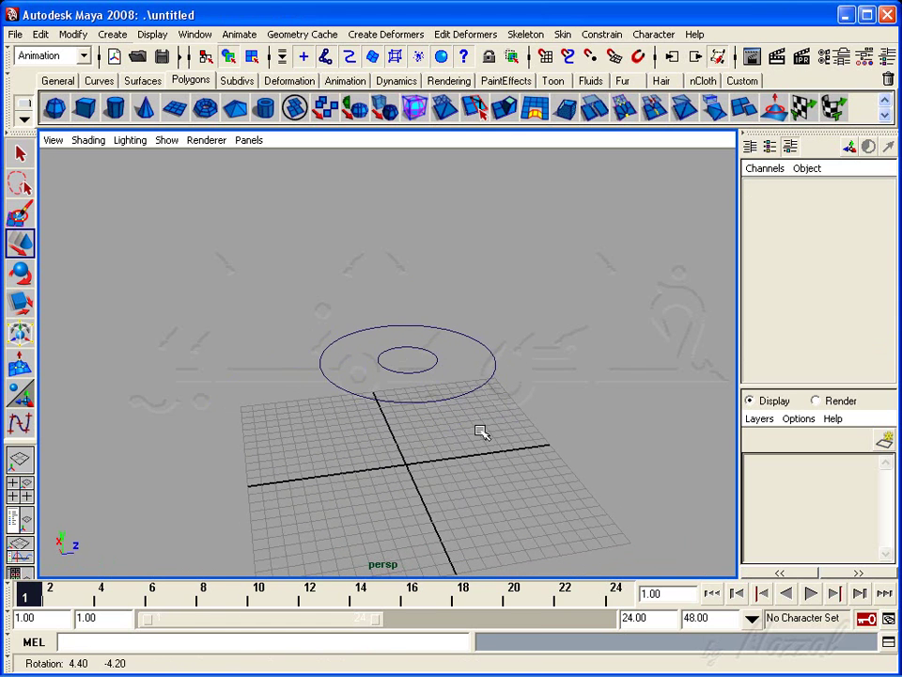
{"action": "left_click", "coordinate": [414, 322]}
Step: Lower the small circle just below the grid and restrict it to the vertical axis
{"action": "mouse_move", "coordinate": [414, 322]}
{"action": "left_mouse_down"}
{"action": "mouse_move", "coordinate": [419, 396]}
{"action": "mouse_move", "coordinate": [381, 488]}
{"action": "left_mouse_up"}
{"action": "mouse_move", "coordinate": [380, 489]}
{"action": "right_mouse_down", "text": "alt"}
{"action": "mouse_move", "coordinate": [460, 458]}
{"action": "mouse_move", "coordinate": [520, 386]}
{"action": "right_mouse_up", "text": "alt"}
{"action": "left_click", "coordinate": [516, 427]}
{"action": "mouse_move", "coordinate": [516, 426]}
{"action": "left_mouse_down", "text": "alt"}
{"action": "mouse_move", "coordinate": [489, 483]}
{"action": "mouse_move", "coordinate": [477, 485]}
{"action": "left_mouse_up", "text": "alt"}
{"action": "key", "text": "z"}
{"action": "left_click", "coordinate": [411, 433]}
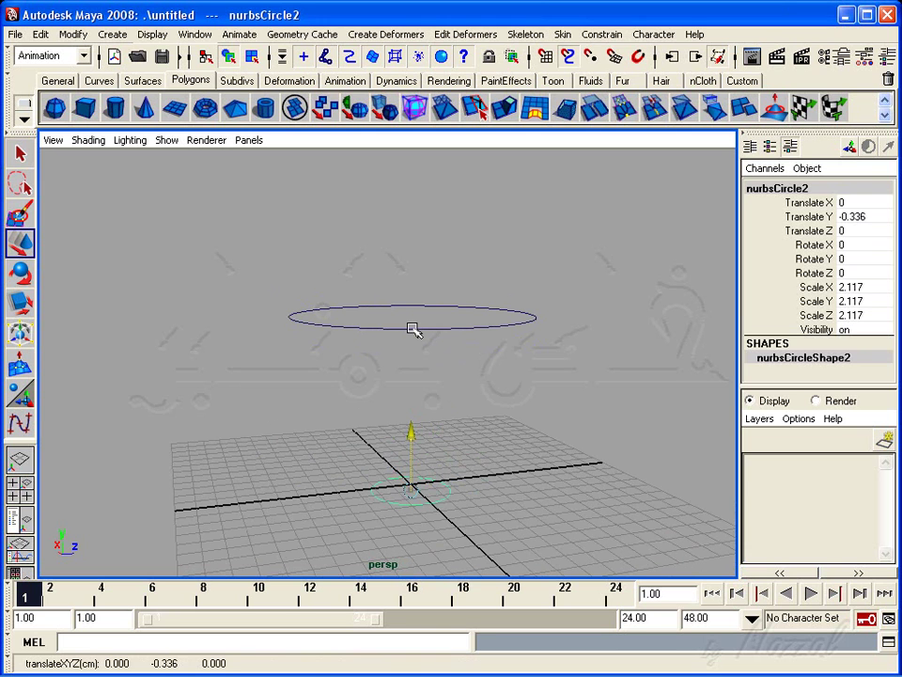
Step: Check the circles edge-on in the side view, then return to the single perspective view
{"action": "mouse_move", "coordinate": [509, 395]}
{"action": "left_mouse_down", "text": "alt"}
{"action": "mouse_move", "coordinate": [431, 448]}
{"action": "mouse_move", "coordinate": [534, 435]}
{"action": "mouse_move", "coordinate": [479, 328]}
{"action": "left_mouse_up", "text": "alt"}
{"action": "left_click", "coordinate": [516, 421]}
{"action": "mouse_move", "coordinate": [516, 421]}
{"action": "left_mouse_down", "text": "alt"}
{"action": "mouse_move", "coordinate": [457, 401]}
{"action": "mouse_move", "coordinate": [462, 390]}
{"action": "mouse_move", "coordinate": [454, 451]}
{"action": "mouse_move", "coordinate": [372, 474]}
{"action": "left_mouse_up", "text": "alt"}
{"action": "key", "text": "space"}
{"action": "key", "text": "space"}
{"action": "mouse_move", "coordinate": [464, 364]}
{"action": "middle_mouse_down", "text": "alt"}
{"action": "mouse_move", "coordinate": [487, 561]}
{"action": "mouse_move", "coordinate": [470, 458]}
{"action": "middle_mouse_up", "text": "alt"}
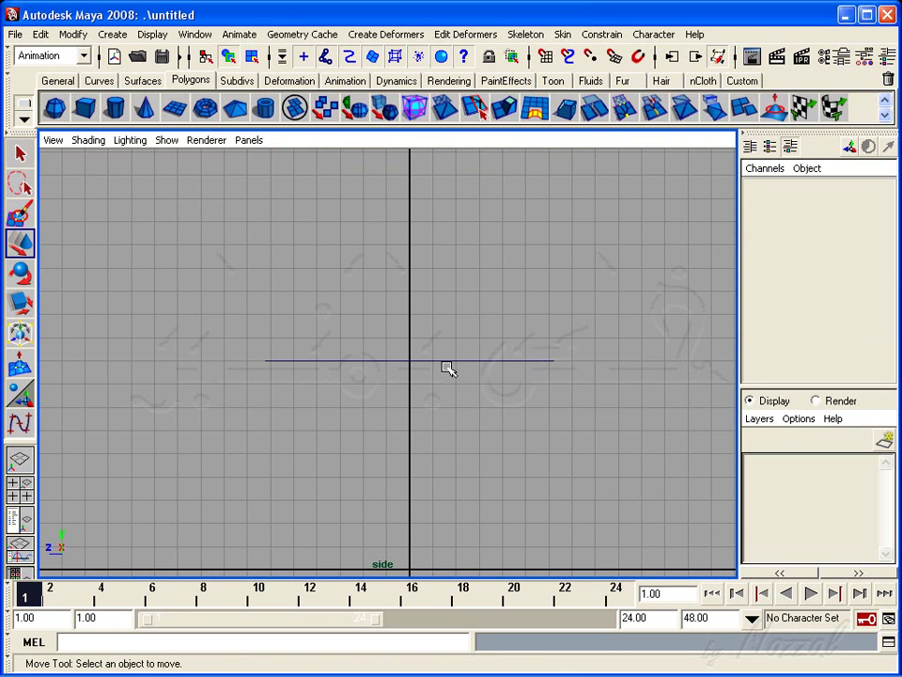
{"action": "left_click", "coordinate": [502, 386]}
{"action": "key", "text": "space"}
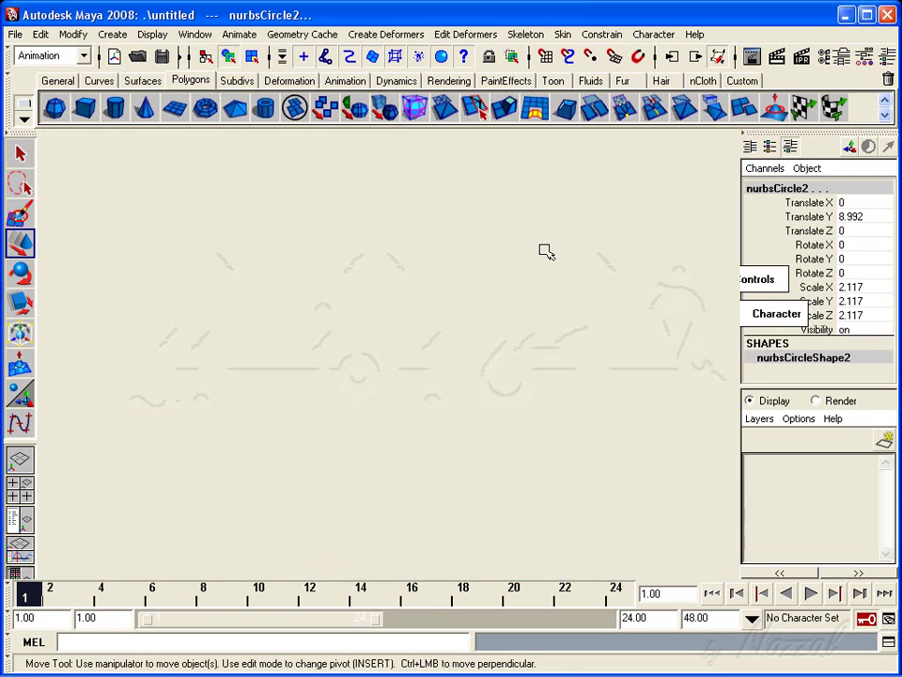
{"action": "key", "text": "space"}
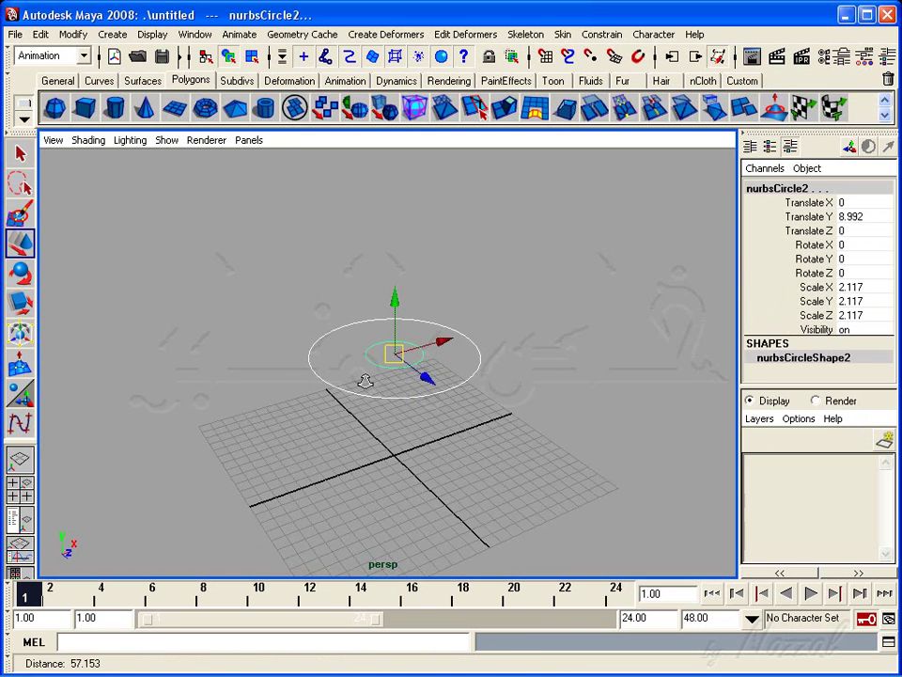
Step: Reselect the inner circle and lower it toward the grid
{"action": "middle_click_drag", "start_coordinate": [473, 409], "coordinate": [481, 388], "text": "alt"}
{"action": "mouse_move", "coordinate": [482, 388]}
{"action": "left_mouse_down", "text": "alt"}
{"action": "mouse_move", "coordinate": [432, 378]}
{"action": "mouse_move", "coordinate": [442, 357]}
{"action": "left_mouse_up", "text": "alt"}
{"action": "left_click", "coordinate": [431, 352]}
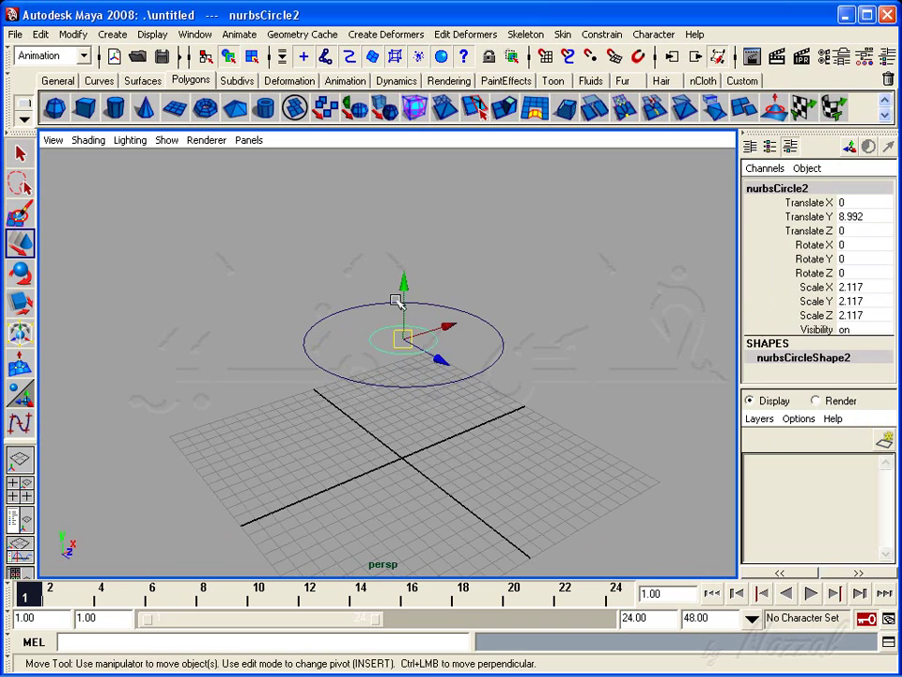
{"action": "left_click_drag", "start_coordinate": [404, 282], "coordinate": [409, 411]}
{"action": "mouse_move", "coordinate": [409, 411]}
{"action": "right_mouse_down", "text": "alt"}
{"action": "mouse_move", "coordinate": [417, 492]}
{"action": "mouse_move", "coordinate": [443, 467]}
{"action": "right_mouse_up", "text": "alt"}
{"action": "left_click_drag", "start_coordinate": [444, 467], "coordinate": [419, 465], "text": "alt"}
{"action": "left_click", "coordinate": [425, 418]}
{"action": "left_click", "coordinate": [437, 438]}
{"action": "mouse_move", "coordinate": [423, 411]}
{"action": "right_mouse_down", "text": "alt"}
{"action": "mouse_move", "coordinate": [451, 423]}
{"action": "mouse_move", "coordinate": [455, 462]}
{"action": "right_mouse_up", "text": "alt"}
{"action": "left_click_drag", "start_coordinate": [429, 419], "coordinate": [457, 434], "text": "alt"}
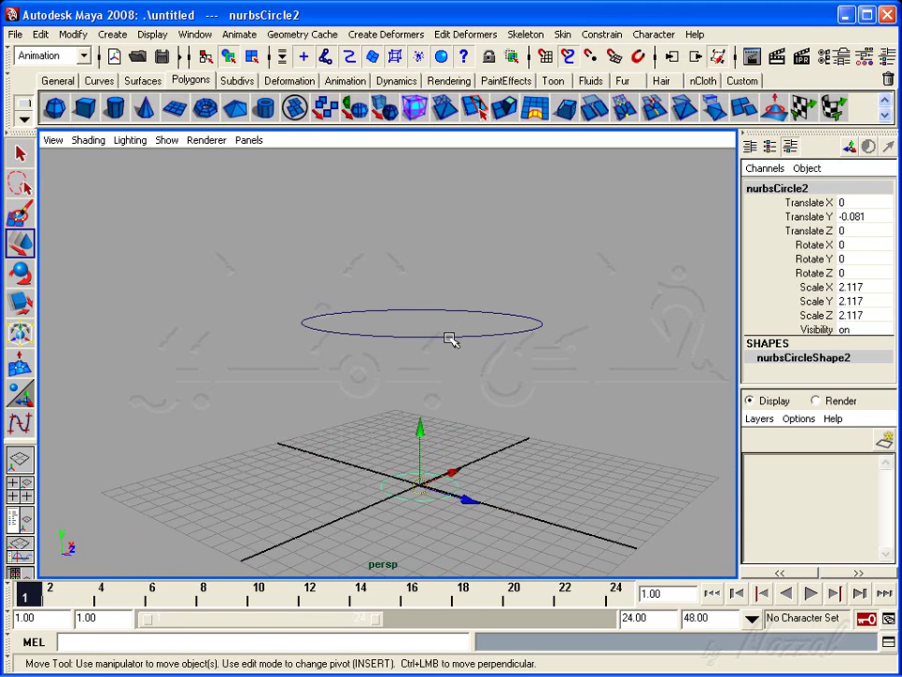
Step: Snap the inner circle onto the larger circle's rim, then select both circles
{"action": "middle_click", "coordinate": [451, 337]}
{"action": "left_click_drag", "start_coordinate": [451, 340], "coordinate": [403, 467], "text": "alt"}
{"action": "mouse_move", "coordinate": [403, 467]}
{"action": "right_mouse_down", "text": "alt"}
{"action": "mouse_move", "coordinate": [403, 437]}
{"action": "mouse_move", "coordinate": [328, 433]}
{"action": "mouse_move", "coordinate": [253, 414]}
{"action": "right_mouse_up", "text": "alt"}
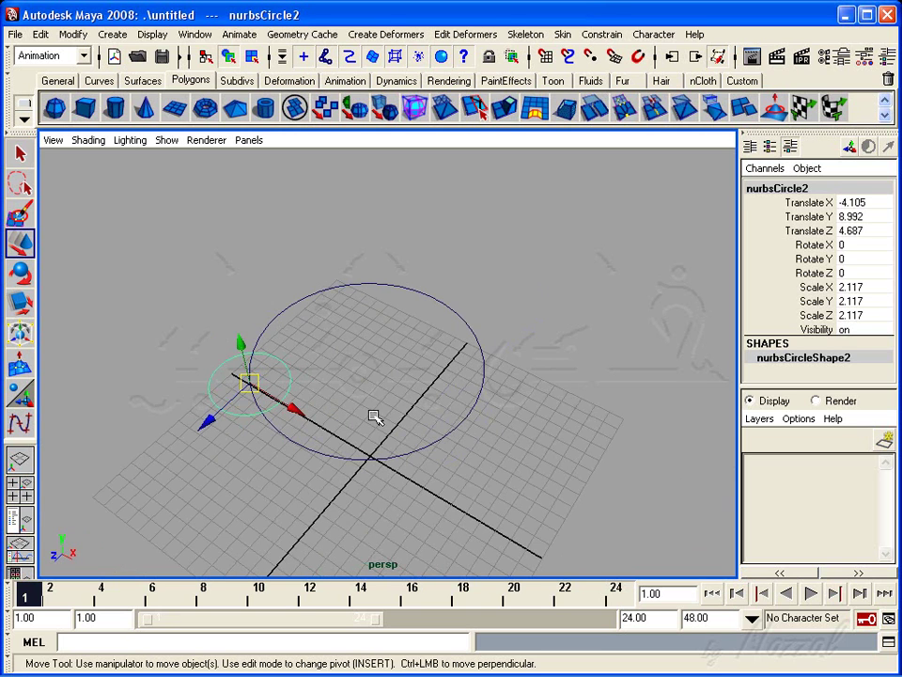
{"action": "right_click_drag", "start_coordinate": [367, 421], "coordinate": [310, 446], "text": "alt"}
{"action": "mouse_move", "coordinate": [310, 446]}
{"action": "left_mouse_down", "text": "alt"}
{"action": "mouse_move", "coordinate": [455, 414]}
{"action": "mouse_move", "coordinate": [413, 413]}
{"action": "mouse_move", "coordinate": [454, 412]}
{"action": "mouse_move", "coordinate": [502, 391]}
{"action": "mouse_move", "coordinate": [511, 393]}
{"action": "mouse_move", "coordinate": [461, 418]}
{"action": "mouse_move", "coordinate": [519, 435]}
{"action": "mouse_move", "coordinate": [504, 433]}
{"action": "left_mouse_up", "text": "alt"}
{"action": "left_click", "coordinate": [501, 391], "text": "shift"}
Step: Delete both circles, leaving the grid empty
{"action": "key", "text": "Delete"}
{"action": "right_click_drag", "start_coordinate": [292, 426], "coordinate": [367, 473], "text": "alt"}
{"action": "left_click_drag", "start_coordinate": [367, 473], "coordinate": [384, 431], "text": "alt"}
{"action": "middle_click_drag", "start_coordinate": [384, 431], "coordinate": [385, 414], "text": "alt"}
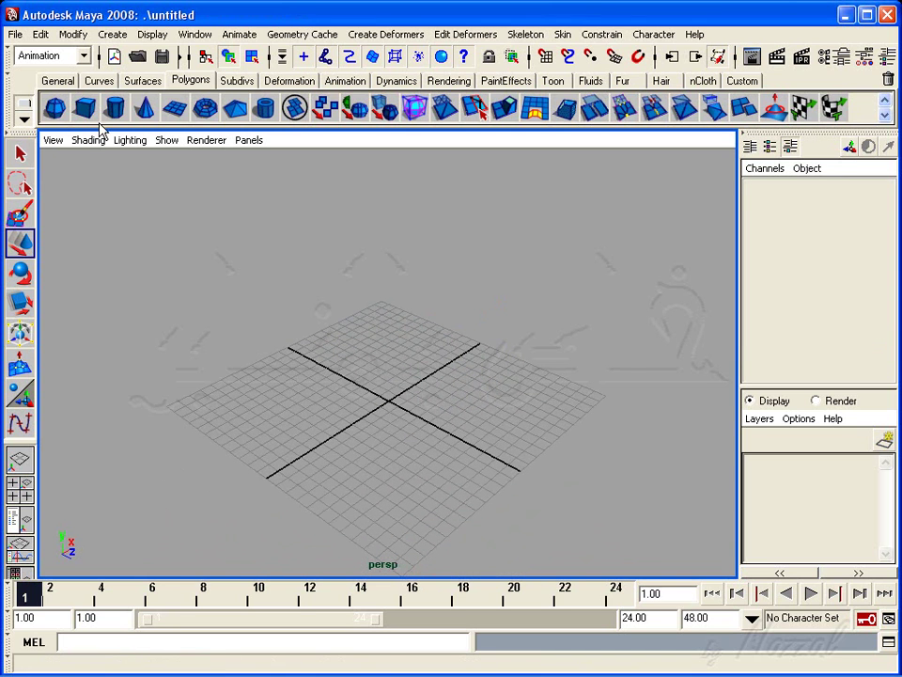
Step: Draw the first EP curve down the grid through a few edit points
{"action": "left_click", "coordinate": [112, 34]}
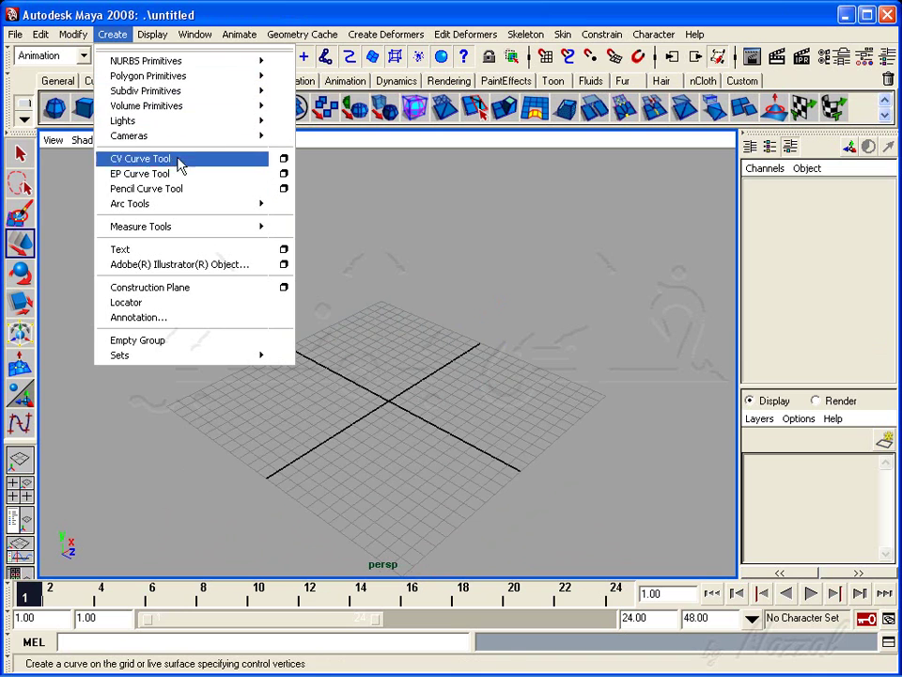
{"action": "left_click", "coordinate": [139, 173]}
{"action": "left_click", "coordinate": [396, 315]}
{"action": "left_click", "coordinate": [336, 367]}
{"action": "left_click", "coordinate": [318, 470]}
{"action": "left_click", "coordinate": [317, 470]}
{"action": "key", "text": "Return"}
{"action": "key", "text": "w"}
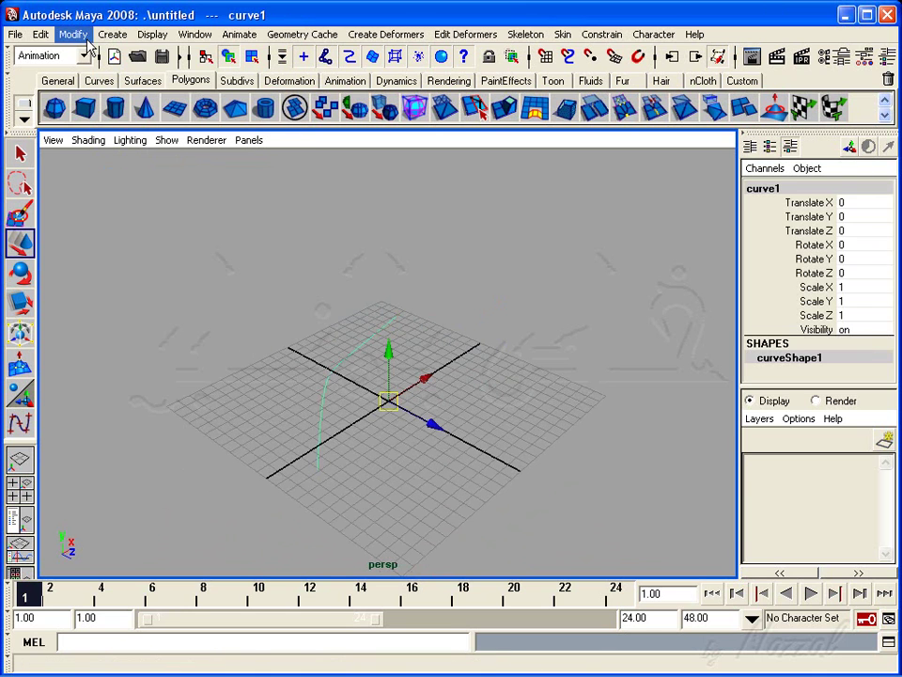
Step: Draw a second EP curve beside the first through five edit points
{"action": "left_click", "coordinate": [112, 34]}
{"action": "left_click", "coordinate": [139, 174]}
{"action": "left_click", "coordinate": [434, 325]}
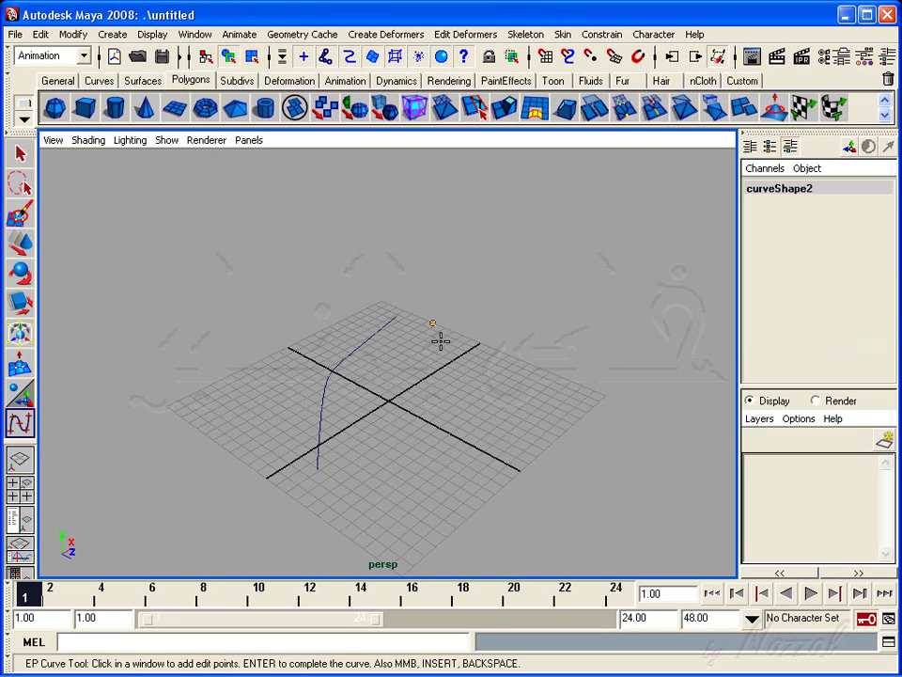
{"action": "left_click", "coordinate": [458, 386]}
{"action": "left_click", "coordinate": [456, 449]}
{"action": "left_click", "coordinate": [399, 517]}
{"action": "left_click", "coordinate": [400, 519]}
{"action": "key", "text": "Return"}
{"action": "key", "text": "w"}
Step: Marquee-select both curves together
{"action": "mouse_move", "coordinate": [247, 357]}
{"action": "left_mouse_down", "text": "alt"}
{"action": "mouse_move", "coordinate": [490, 408]}
{"action": "mouse_move", "coordinate": [471, 438]}
{"action": "mouse_move", "coordinate": [429, 382]}
{"action": "mouse_move", "coordinate": [470, 358]}
{"action": "left_mouse_up", "text": "alt"}
{"action": "left_click", "coordinate": [429, 382]}
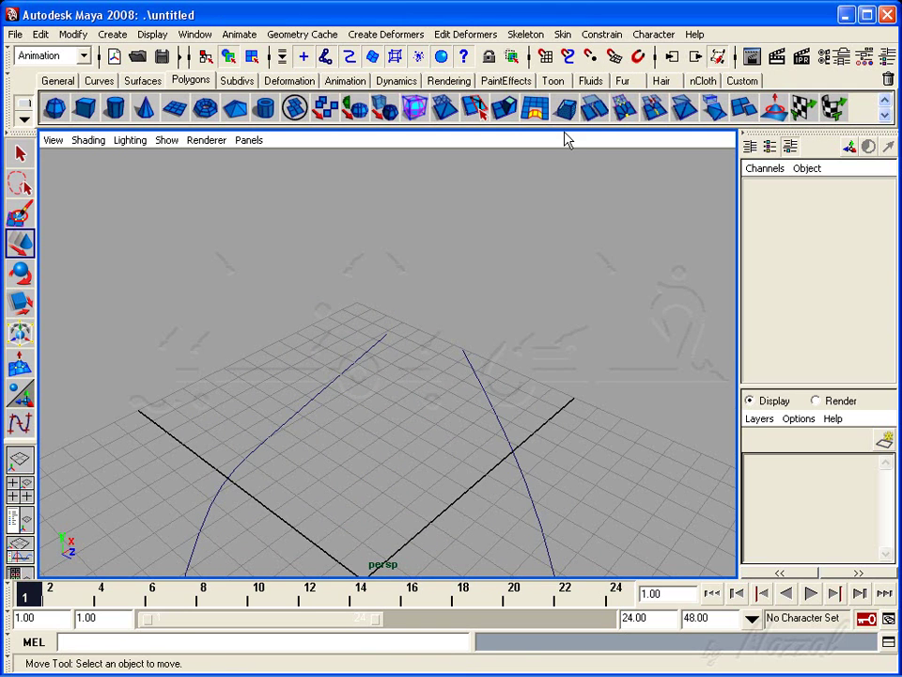
{"action": "left_click_drag", "start_coordinate": [564, 271], "coordinate": [285, 443]}
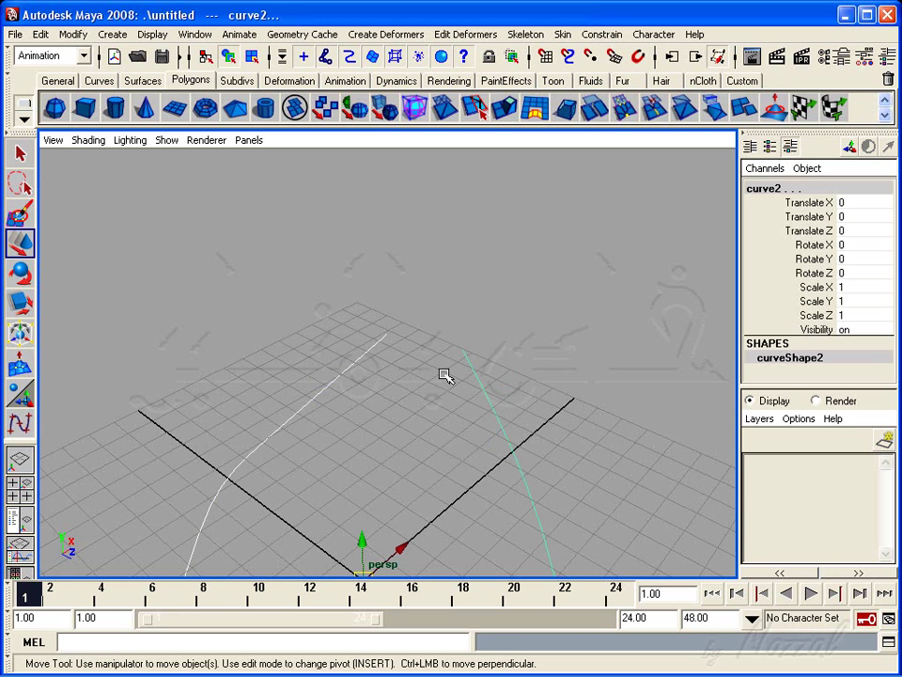
Step: Show the curves' control points and switch snapping to the grid
{"action": "left_click", "coordinate": [252, 62]}
{"action": "mouse_move", "coordinate": [425, 358]}
{"action": "left_mouse_down", "text": "alt"}
{"action": "mouse_move", "coordinate": [390, 319]}
{"action": "mouse_move", "coordinate": [347, 375]}
{"action": "mouse_move", "coordinate": [386, 393]}
{"action": "mouse_move", "coordinate": [487, 295]}
{"action": "mouse_move", "coordinate": [418, 354]}
{"action": "left_mouse_up", "text": "alt"}
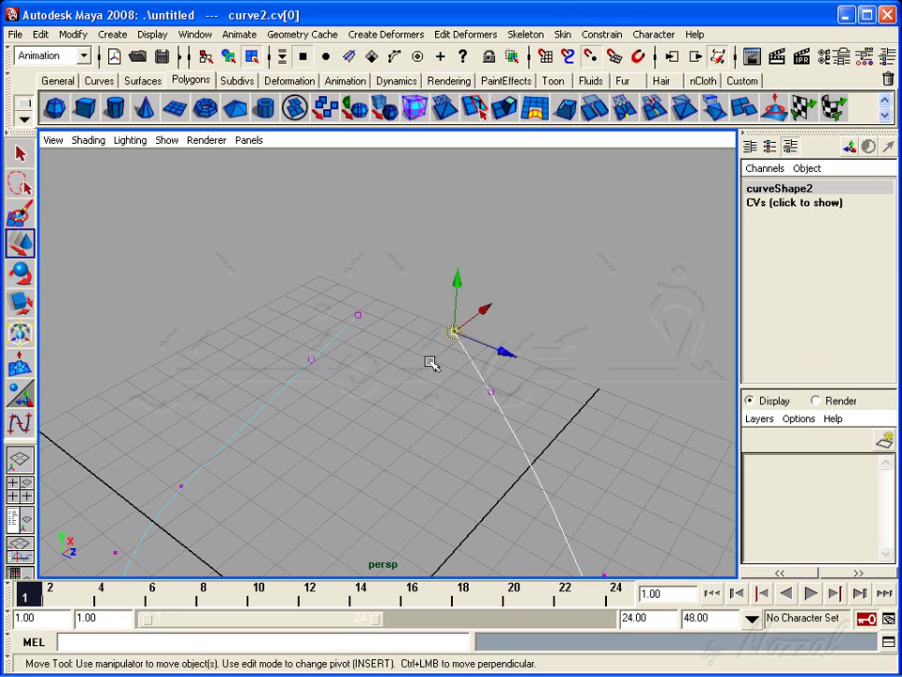
{"action": "left_click", "coordinate": [590, 62]}
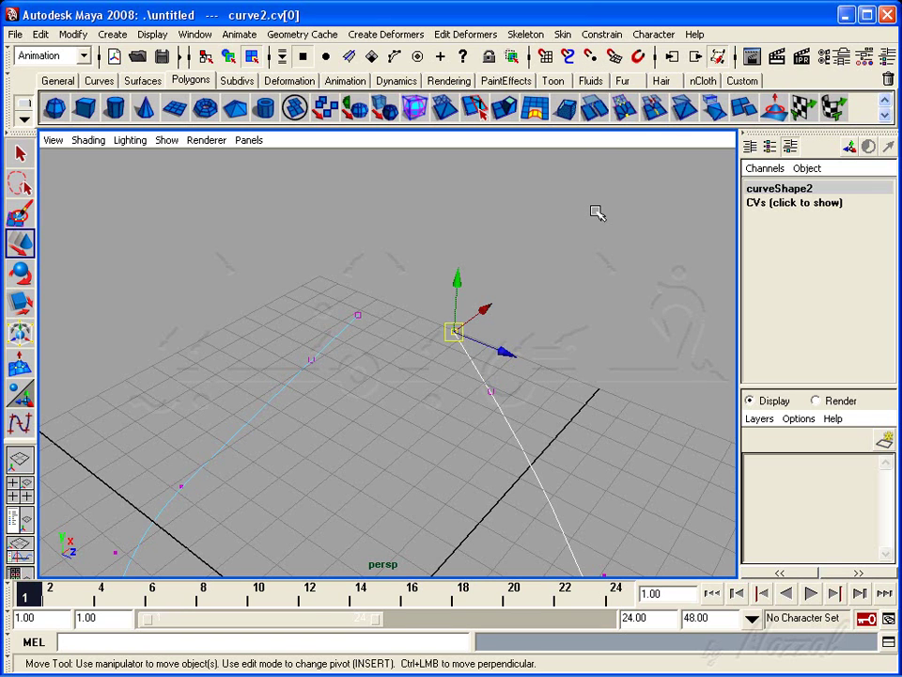
{"action": "left_click", "coordinate": [569, 58]}
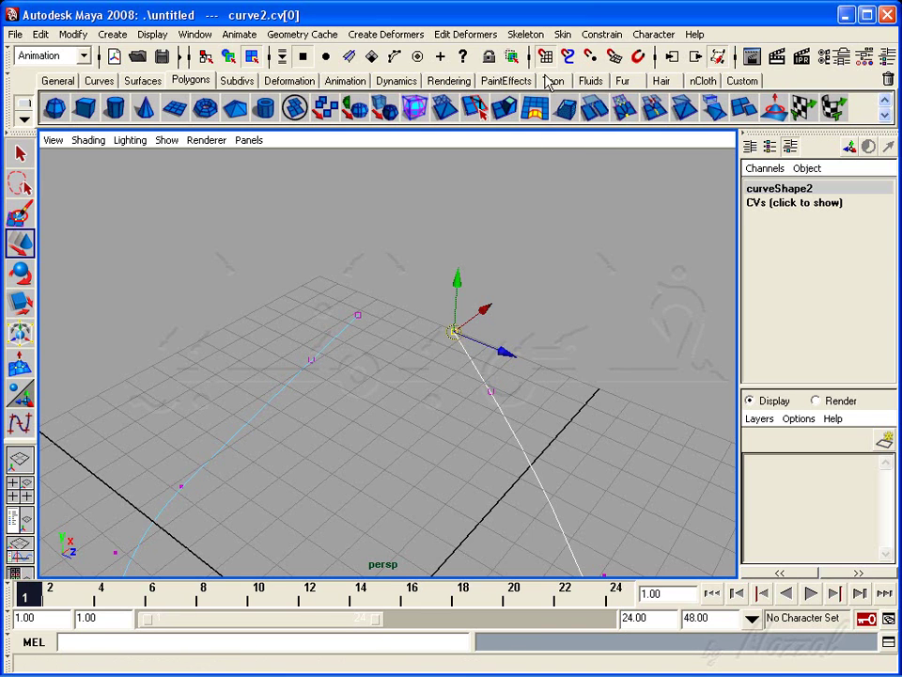
{"action": "left_click", "coordinate": [545, 58]}
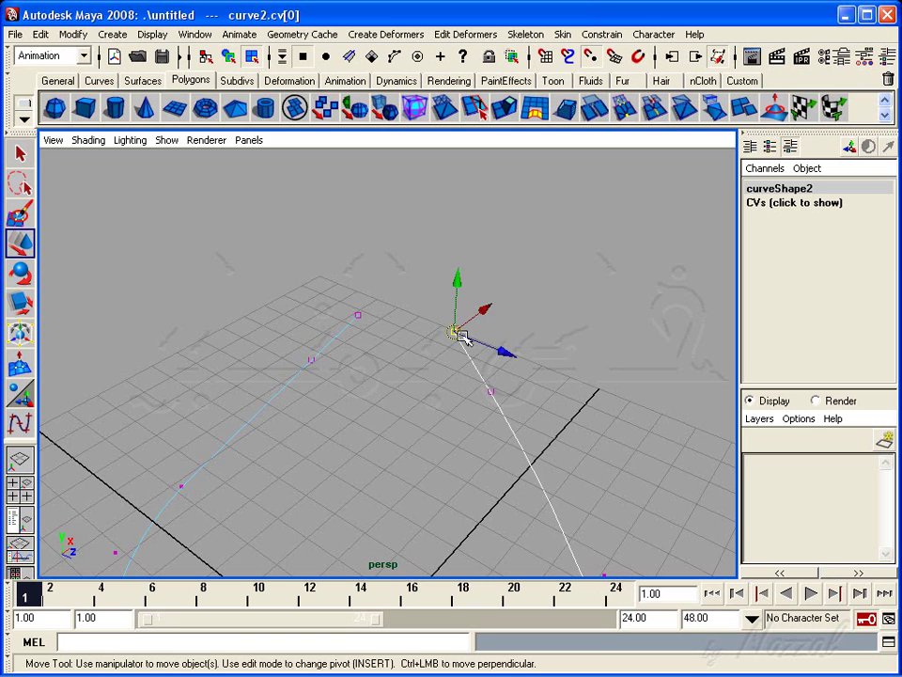
Step: Try moving the second curve's end point, undoing the attempts, and view both curves from above
{"action": "left_click_drag", "start_coordinate": [457, 332], "coordinate": [451, 335]}
{"action": "key", "text": "ctrl+z"}
{"action": "key", "text": "shift+z"}
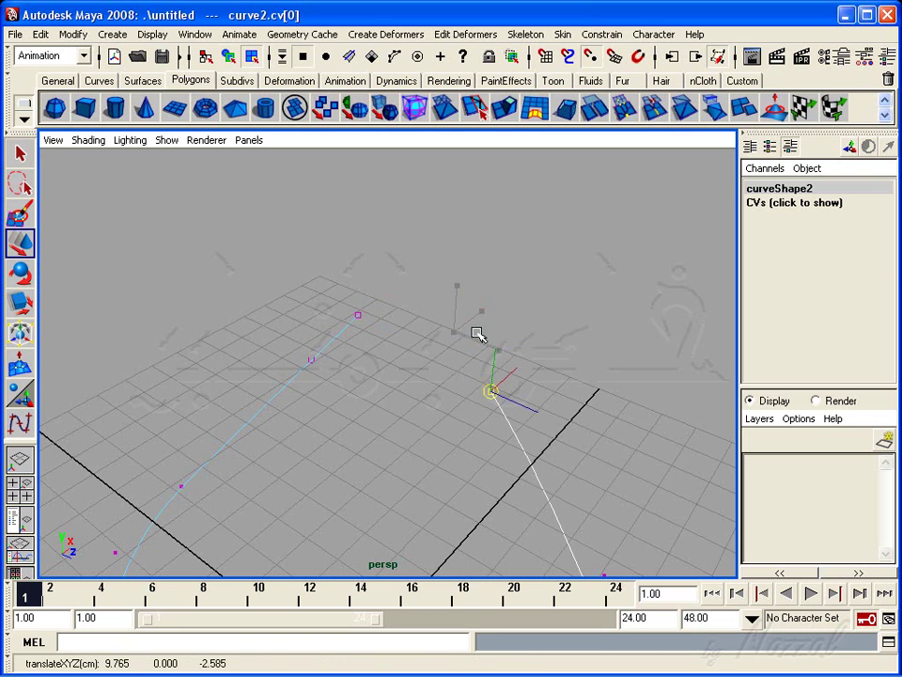
{"action": "key", "text": "ctrl+z"}
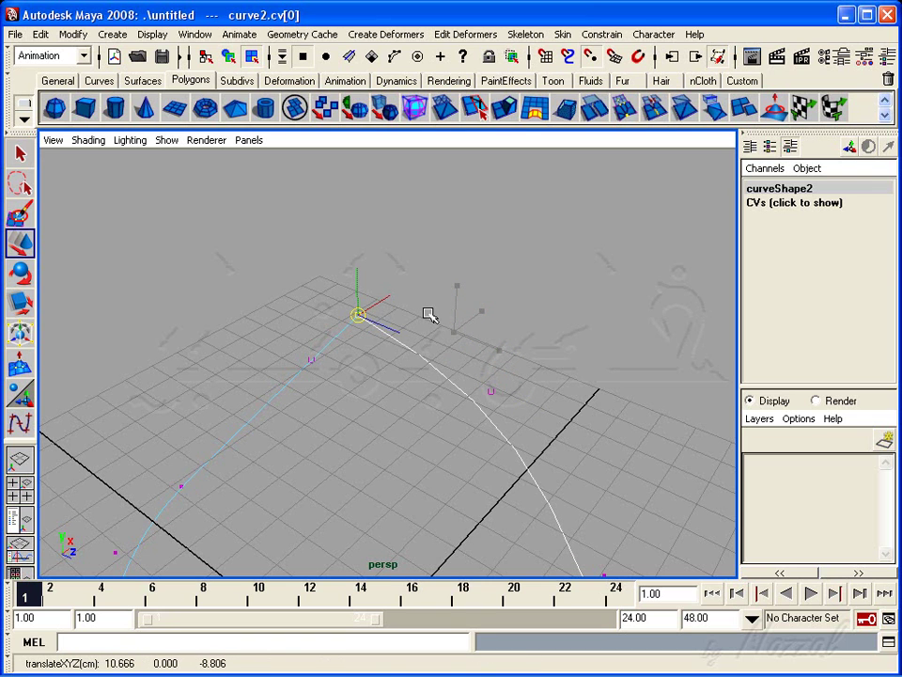
{"action": "left_click_drag", "start_coordinate": [355, 346], "coordinate": [338, 324]}
{"action": "left_click_drag", "start_coordinate": [575, 447], "coordinate": [215, 471], "text": "alt"}
{"action": "right_click_drag", "start_coordinate": [215, 471], "coordinate": [367, 365], "text": "alt"}
{"action": "left_click_drag", "start_coordinate": [367, 365], "coordinate": [348, 429], "text": "alt"}
{"action": "mouse_move", "coordinate": [348, 429]}
{"action": "right_mouse_down", "text": "alt"}
{"action": "mouse_move", "coordinate": [559, 487]}
{"action": "mouse_move", "coordinate": [564, 460]}
{"action": "right_mouse_up", "text": "alt"}
{"action": "left_click_drag", "start_coordinate": [564, 460], "coordinate": [366, 414], "text": "alt"}
Step: Drag the first curve's end point to meet the other curve
{"action": "left_click", "coordinate": [334, 433]}
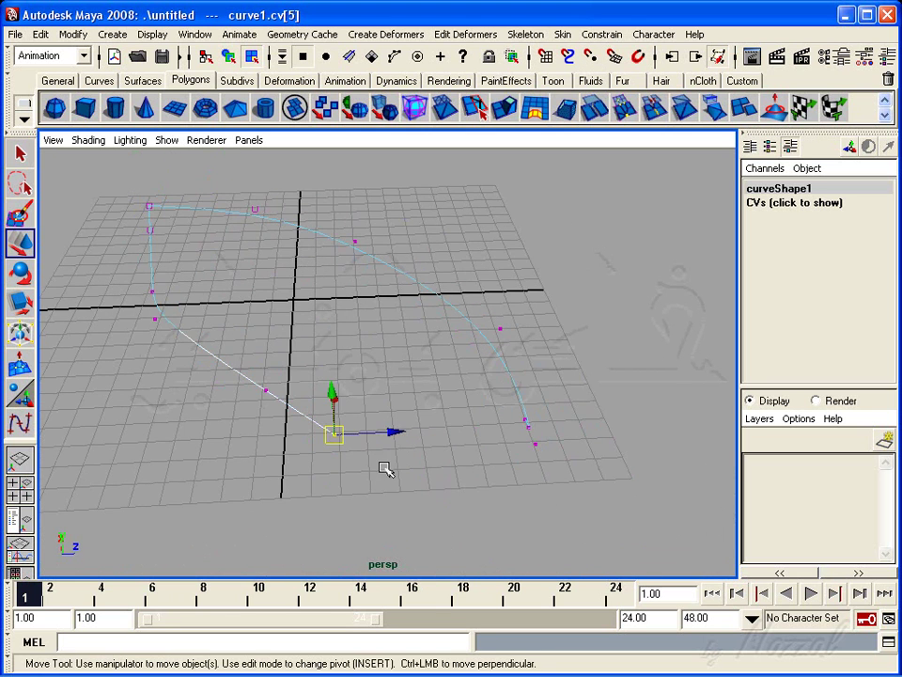
{"action": "middle_click_drag", "start_coordinate": [342, 464], "coordinate": [536, 448]}
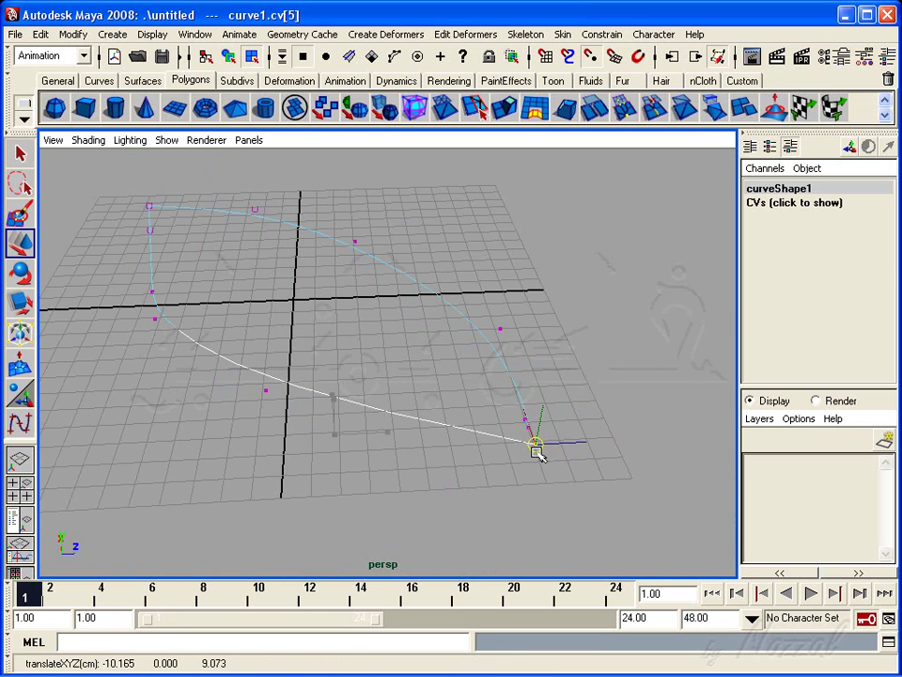
{"action": "mouse_move", "coordinate": [543, 496]}
{"action": "left_mouse_down", "text": "alt"}
{"action": "mouse_move", "coordinate": [464, 460]}
{"action": "mouse_move", "coordinate": [439, 435]}
{"action": "mouse_move", "coordinate": [467, 467]}
{"action": "left_mouse_up", "text": "alt"}
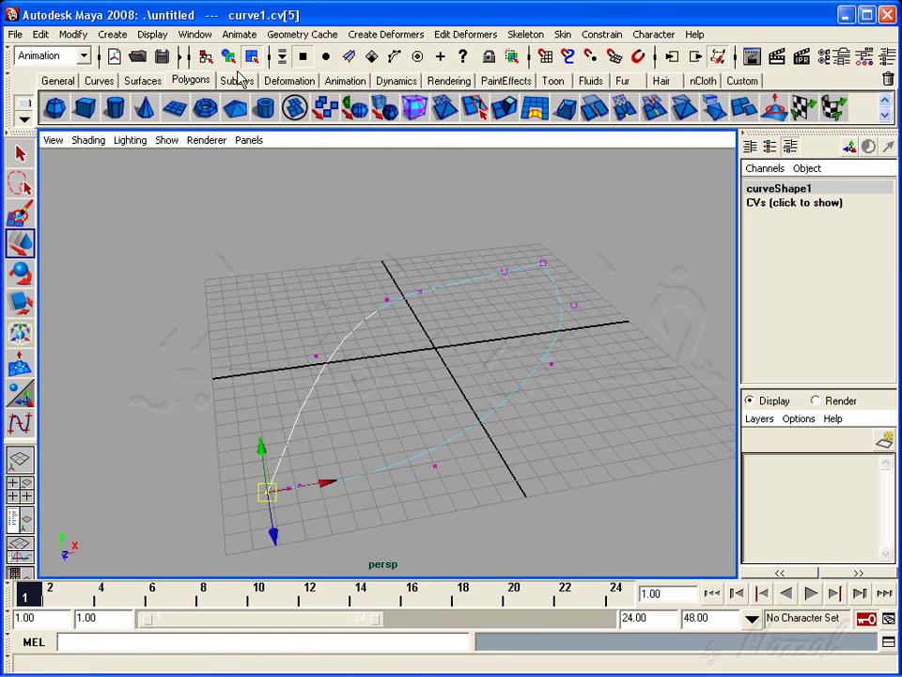
Step: Return to object mode, box-select both curves and delete them
{"action": "key", "text": "F8"}
{"action": "right_click_drag", "start_coordinate": [467, 467], "coordinate": [448, 479], "text": "alt"}
{"action": "left_click_drag", "start_coordinate": [266, 266], "coordinate": [522, 472]}
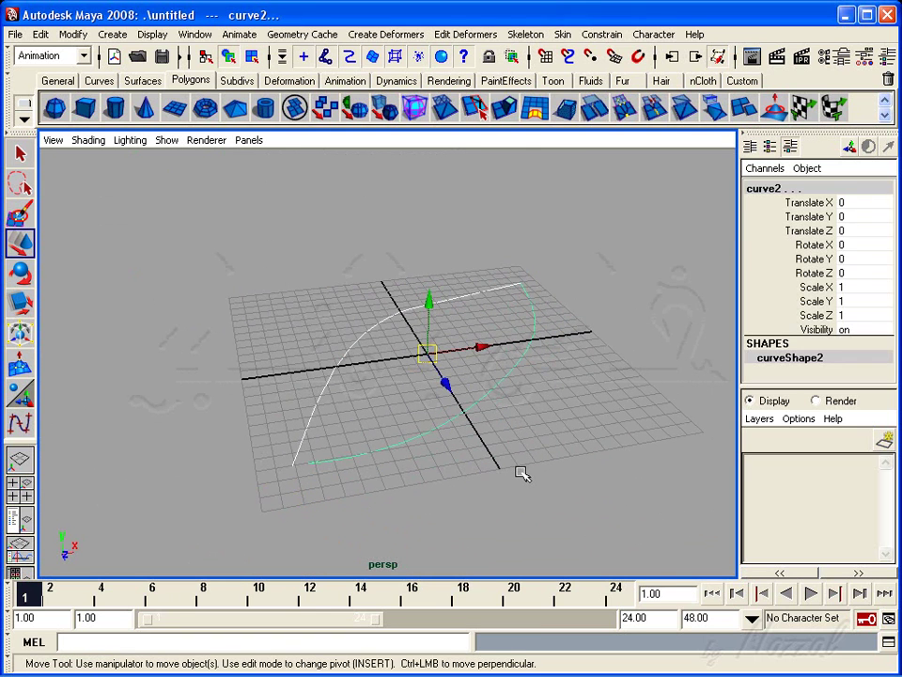
{"action": "key", "text": "Delete"}
{"action": "mouse_move", "coordinate": [453, 432]}
{"action": "left_mouse_down", "text": "alt"}
{"action": "mouse_move", "coordinate": [508, 433]}
{"action": "mouse_move", "coordinate": [434, 439]}
{"action": "mouse_move", "coordinate": [439, 421]}
{"action": "mouse_move", "coordinate": [460, 421]}
{"action": "left_mouse_up", "text": "alt"}
Step: Create a polygon cube and scale it up into a tall box about 9.904 high
{"action": "left_click", "coordinate": [90, 113]}
{"action": "left_click", "coordinate": [15, 308]}
{"action": "middle_click_drag", "start_coordinate": [453, 369], "coordinate": [425, 282]}
{"action": "left_click_drag", "start_coordinate": [425, 282], "coordinate": [418, 68]}
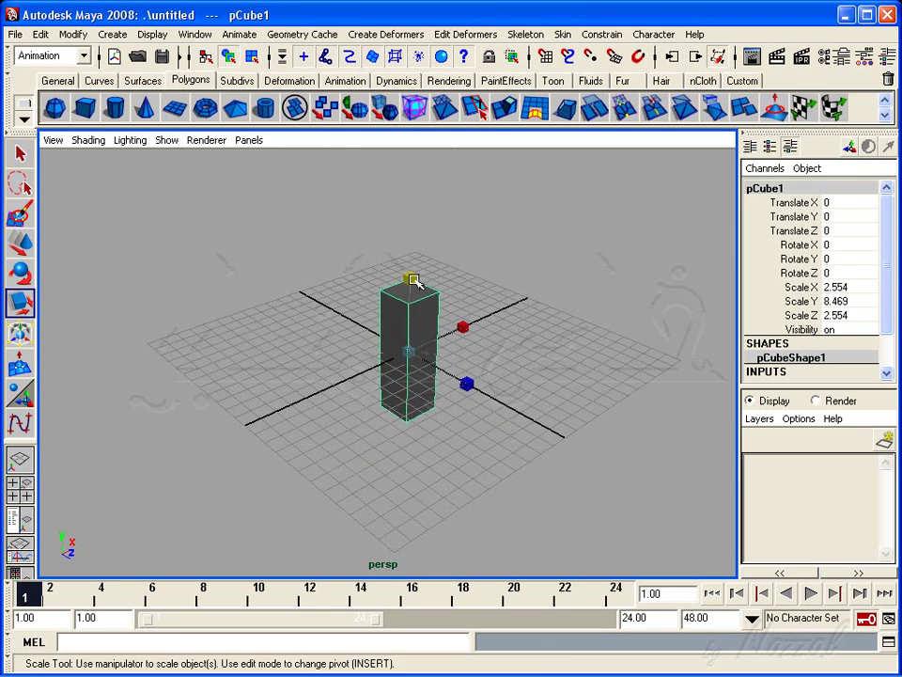
{"action": "middle_click_drag", "start_coordinate": [419, 68], "coordinate": [61, 225]}
Step: Duplicate the tall box as pCube2 and move the copy along X to 11.841
{"action": "left_click", "coordinate": [20, 243]}
{"action": "mouse_move", "coordinate": [282, 282]}
{"action": "left_mouse_down", "text": "alt"}
{"action": "mouse_move", "coordinate": [446, 338]}
{"action": "mouse_move", "coordinate": [386, 364]}
{"action": "mouse_move", "coordinate": [386, 394]}
{"action": "mouse_move", "coordinate": [548, 298]}
{"action": "mouse_move", "coordinate": [564, 306]}
{"action": "left_mouse_up", "text": "alt"}
{"action": "key", "text": "ctrl+d"}
{"action": "middle_click_drag", "start_coordinate": [564, 307], "coordinate": [424, 362], "text": "alt"}
{"action": "right_click_drag", "start_coordinate": [423, 363], "coordinate": [489, 412], "text": "alt"}
{"action": "left_click_drag", "start_coordinate": [489, 412], "coordinate": [439, 411], "text": "alt"}
Step: Orbit around the two boxes, selecting the copy, the left box, then the right box
{"action": "left_click", "coordinate": [470, 404]}
{"action": "left_click", "coordinate": [500, 368]}
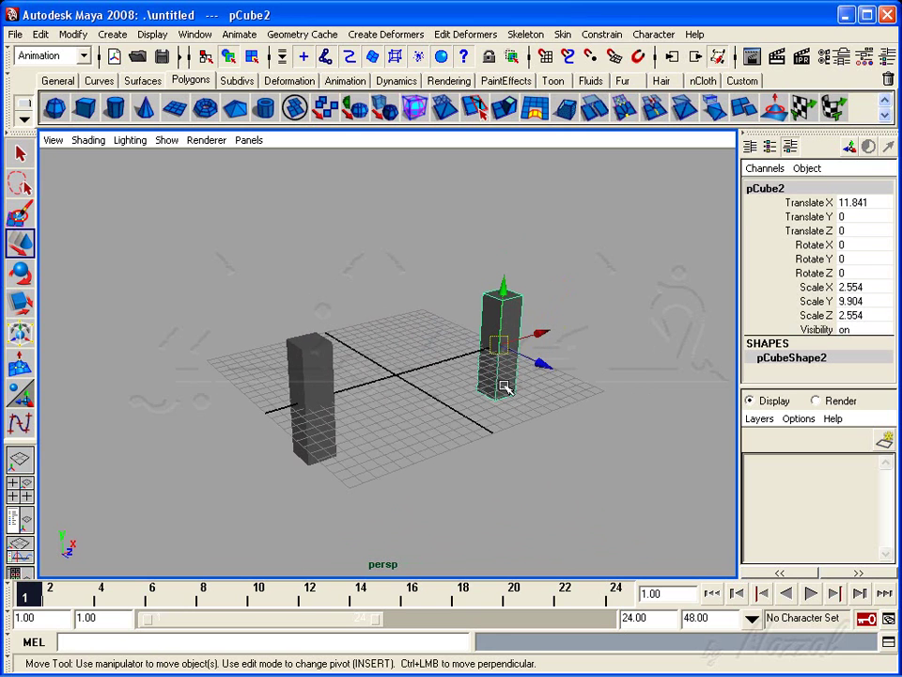
{"action": "mouse_move", "coordinate": [311, 342]}
{"action": "left_mouse_down", "text": "alt"}
{"action": "mouse_move", "coordinate": [441, 400]}
{"action": "mouse_move", "coordinate": [409, 378]}
{"action": "left_mouse_up", "text": "alt"}
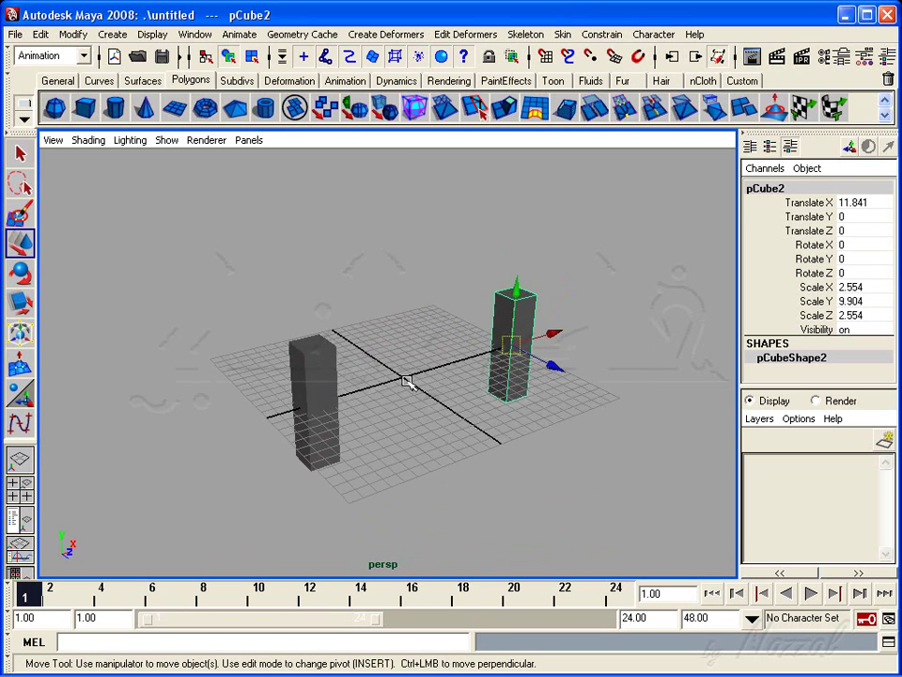
{"action": "left_click", "coordinate": [297, 397]}
{"action": "left_click_drag", "start_coordinate": [456, 339], "coordinate": [437, 361], "text": "alt"}
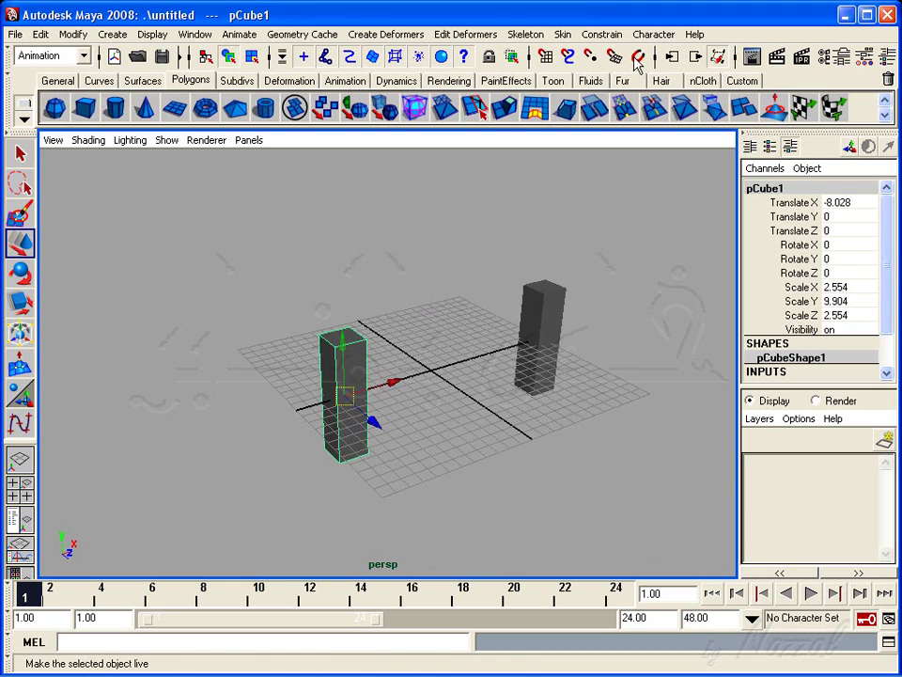
{"action": "left_click", "coordinate": [543, 325]}
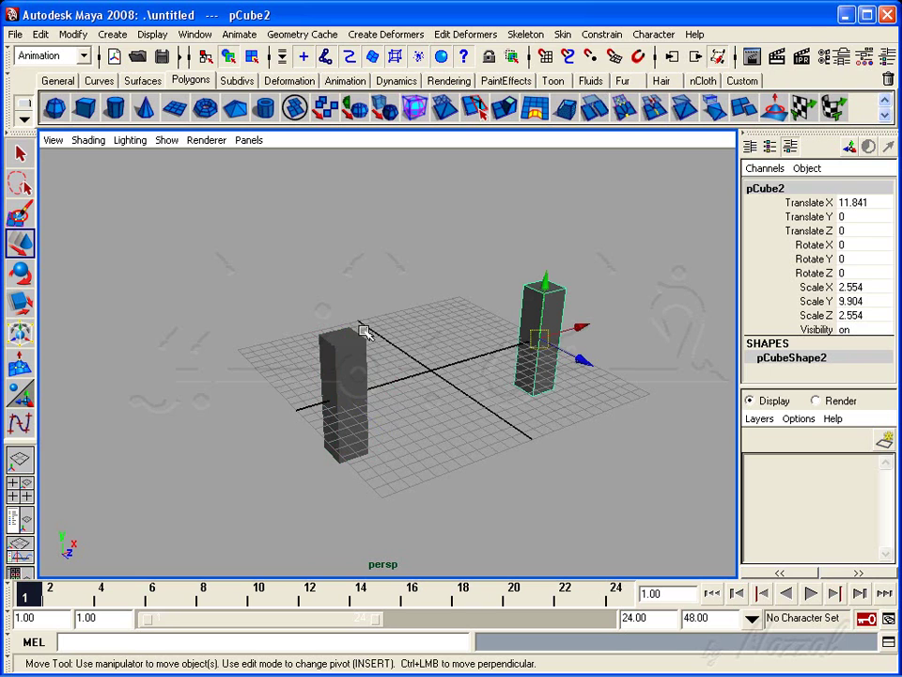
Step: Make the left box a live surface, reframe the view, and select the right box
{"action": "left_click", "coordinate": [323, 405]}
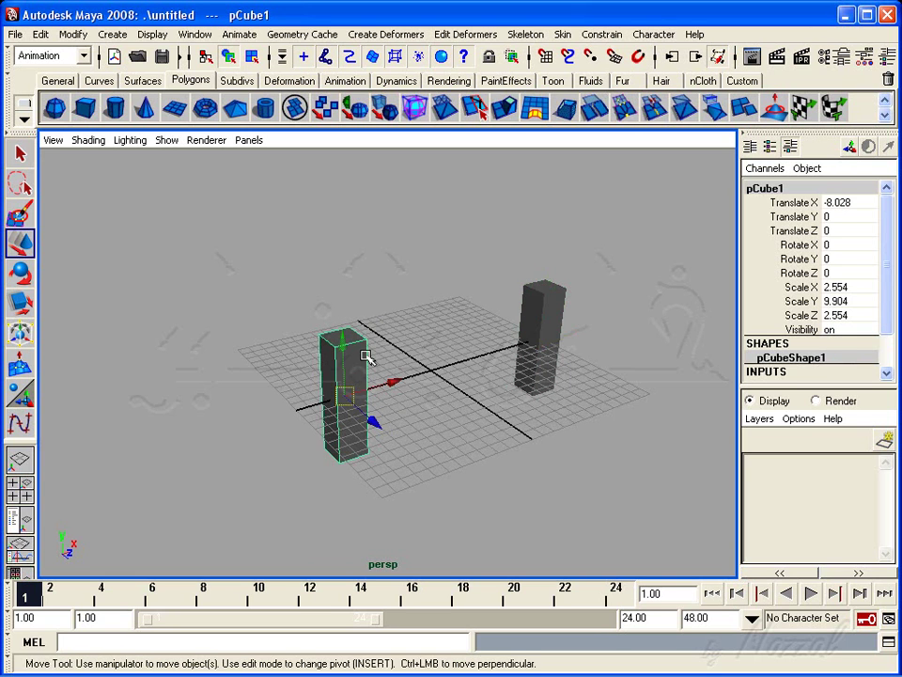
{"action": "left_click", "coordinate": [638, 57]}
{"action": "mouse_move", "coordinate": [405, 394]}
{"action": "left_mouse_down", "text": "alt"}
{"action": "mouse_move", "coordinate": [464, 397]}
{"action": "mouse_move", "coordinate": [334, 229]}
{"action": "left_mouse_up", "text": "alt"}
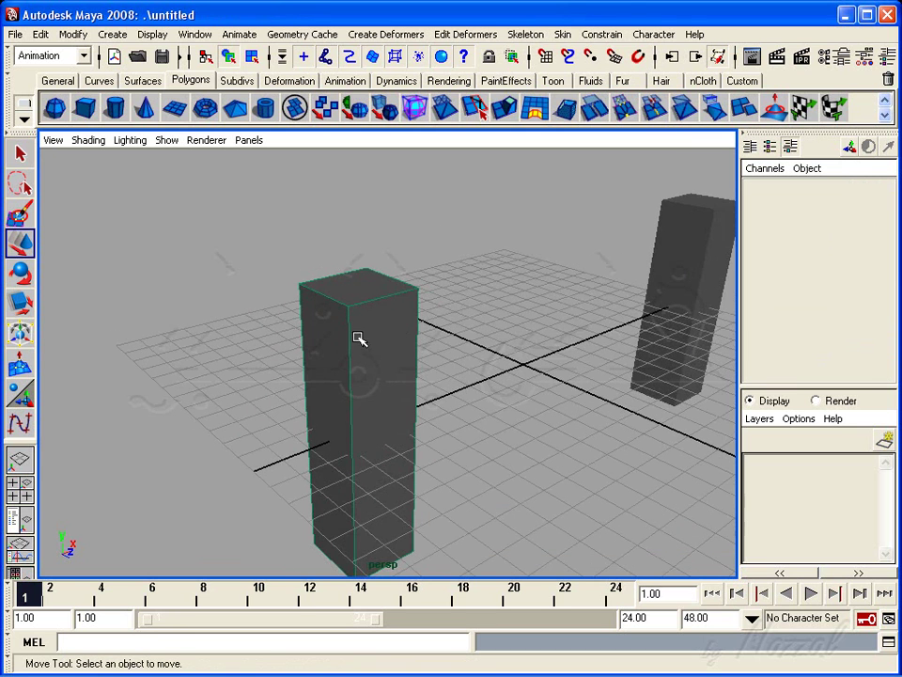
{"action": "right_click_drag", "start_coordinate": [359, 339], "coordinate": [399, 469], "text": "alt"}
{"action": "left_click_drag", "start_coordinate": [398, 469], "coordinate": [377, 477], "text": "alt"}
{"action": "right_click_drag", "start_coordinate": [377, 477], "coordinate": [409, 479], "text": "alt"}
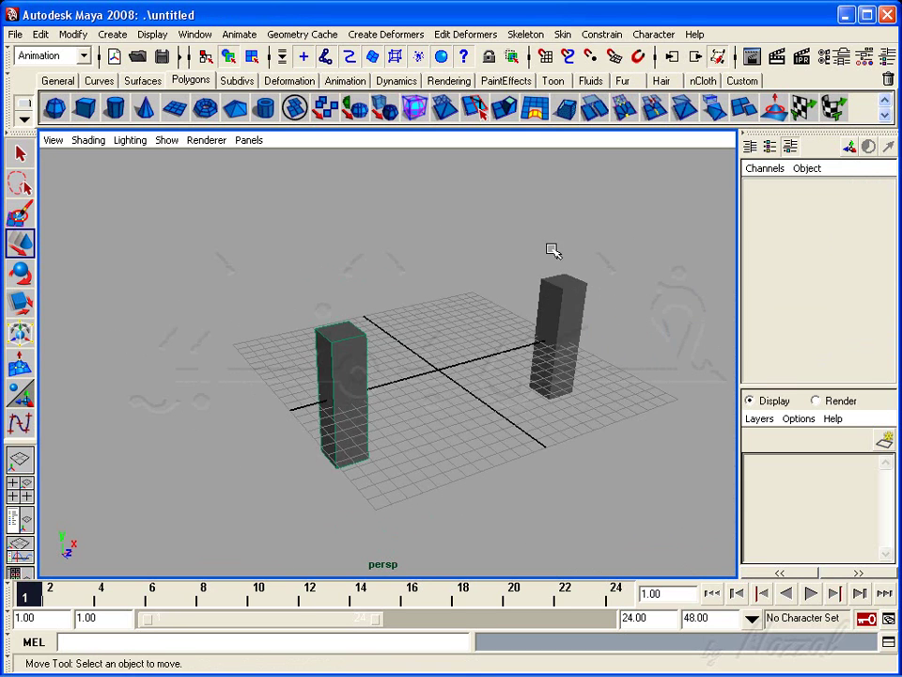
{"action": "left_click", "coordinate": [578, 365]}
{"action": "mouse_move", "coordinate": [557, 410]}
{"action": "left_mouse_down", "text": "alt"}
{"action": "mouse_move", "coordinate": [508, 409]}
{"action": "mouse_move", "coordinate": [561, 329]}
{"action": "left_mouse_up", "text": "alt"}
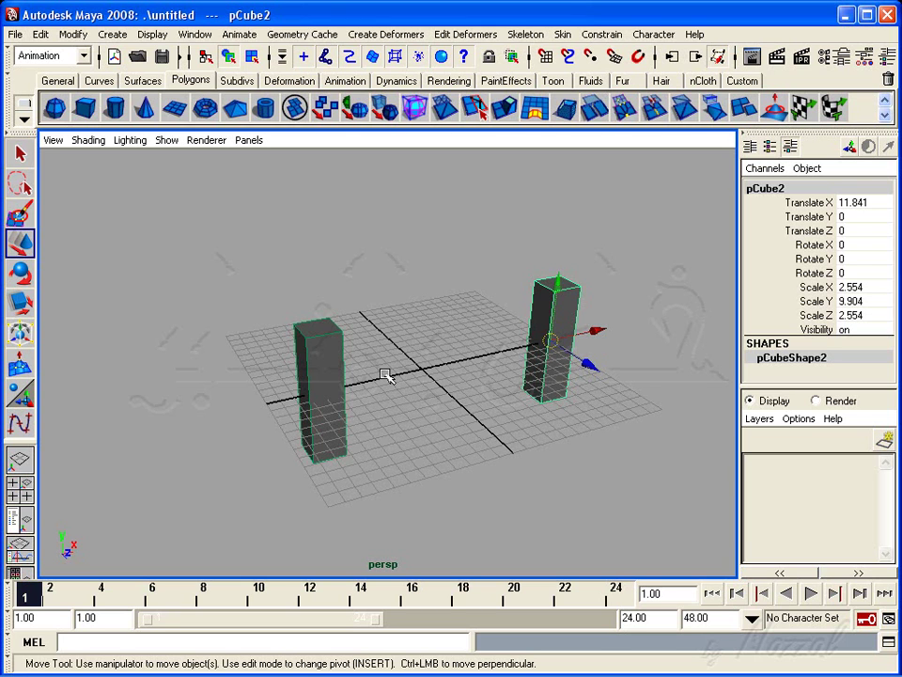
Step: Move pCube2 left and up to X -6.751, Y 4.952 beside pCube1
{"action": "mouse_move", "coordinate": [548, 343]}
{"action": "left_mouse_down"}
{"action": "mouse_move", "coordinate": [463, 343]}
{"action": "mouse_move", "coordinate": [463, 372]}
{"action": "mouse_move", "coordinate": [449, 269]}
{"action": "left_mouse_up"}
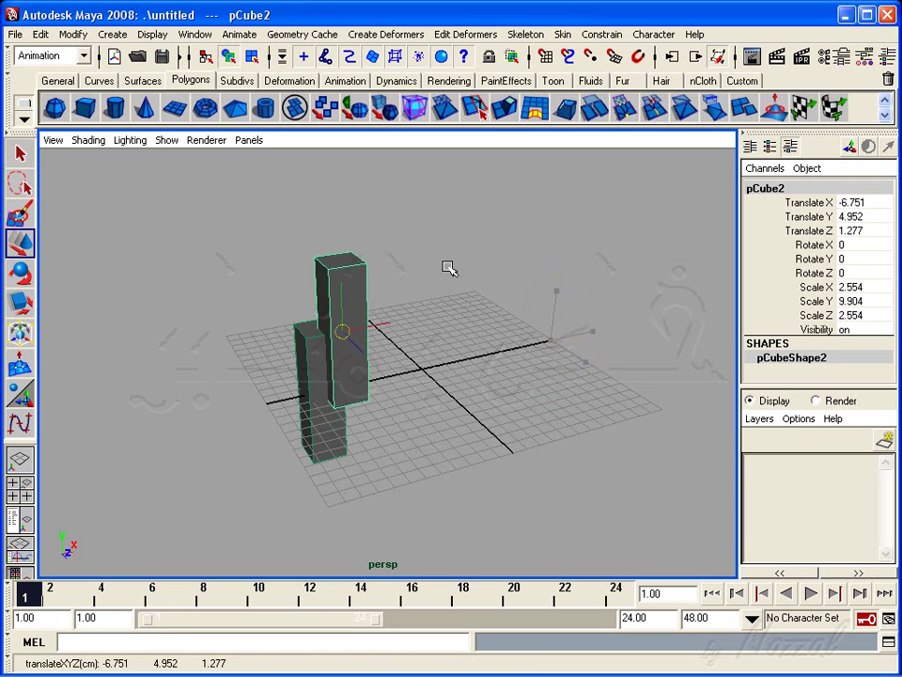
{"action": "mouse_move", "coordinate": [381, 325]}
{"action": "left_mouse_down"}
{"action": "mouse_move", "coordinate": [432, 315]}
{"action": "mouse_move", "coordinate": [503, 282]}
{"action": "mouse_move", "coordinate": [483, 257]}
{"action": "mouse_move", "coordinate": [518, 362]}
{"action": "left_mouse_up"}
{"action": "key", "text": "ctrl+z"}
{"action": "key", "text": "ctrl+z"}
{"action": "mouse_move", "coordinate": [362, 325]}
{"action": "left_mouse_down"}
{"action": "mouse_move", "coordinate": [540, 312]}
{"action": "mouse_move", "coordinate": [552, 256]}
{"action": "mouse_move", "coordinate": [561, 375]}
{"action": "left_mouse_up"}
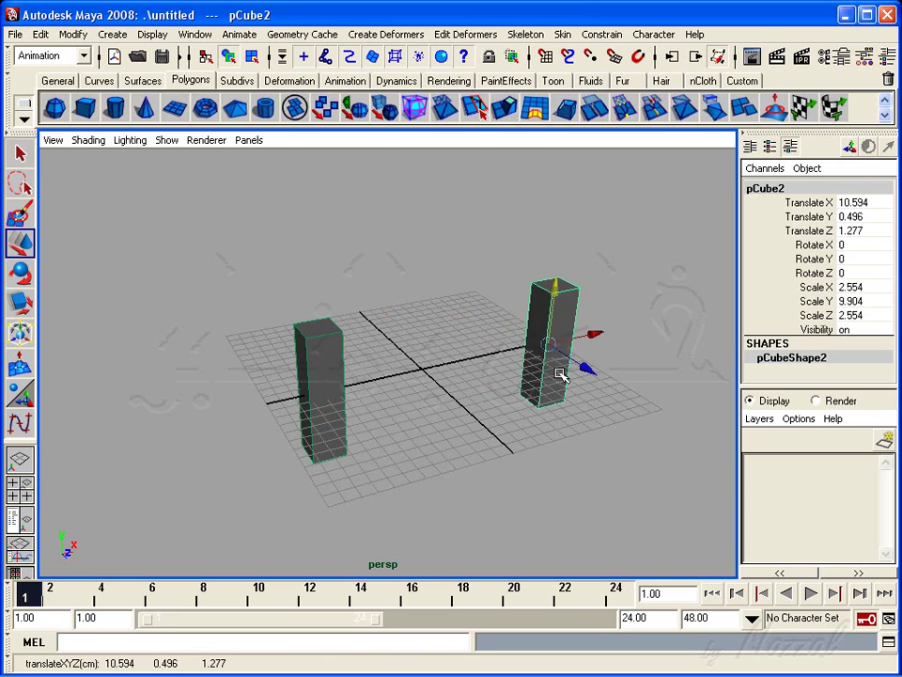
{"action": "left_click_drag", "start_coordinate": [559, 293], "coordinate": [553, 338]}
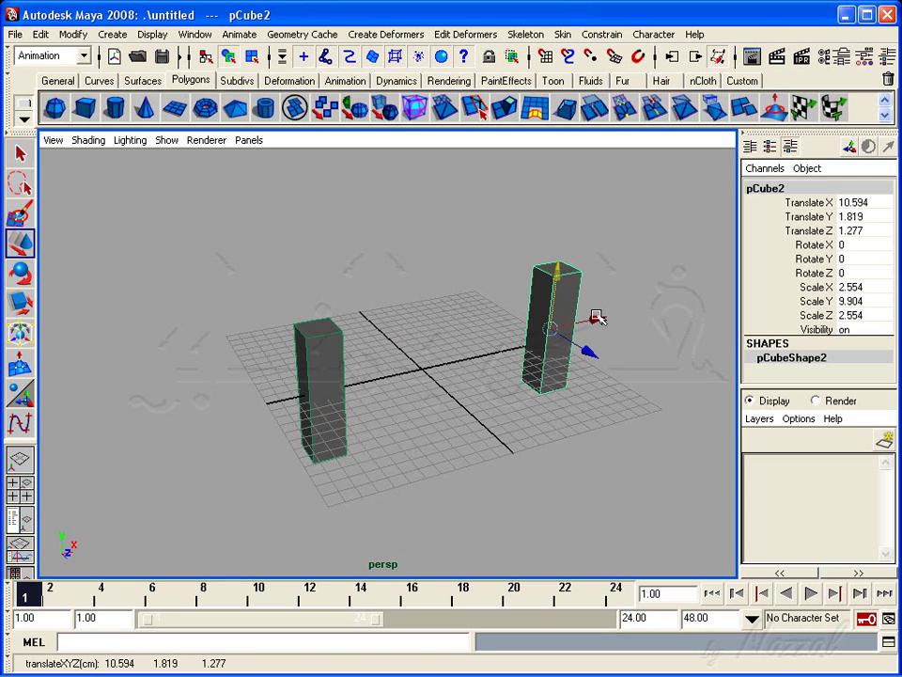
{"action": "mouse_move", "coordinate": [599, 318]}
{"action": "left_mouse_down"}
{"action": "mouse_move", "coordinate": [403, 356]}
{"action": "mouse_move", "coordinate": [222, 368]}
{"action": "mouse_move", "coordinate": [308, 374]}
{"action": "mouse_move", "coordinate": [640, 326]}
{"action": "mouse_move", "coordinate": [620, 317]}
{"action": "mouse_move", "coordinate": [427, 342]}
{"action": "left_mouse_up"}
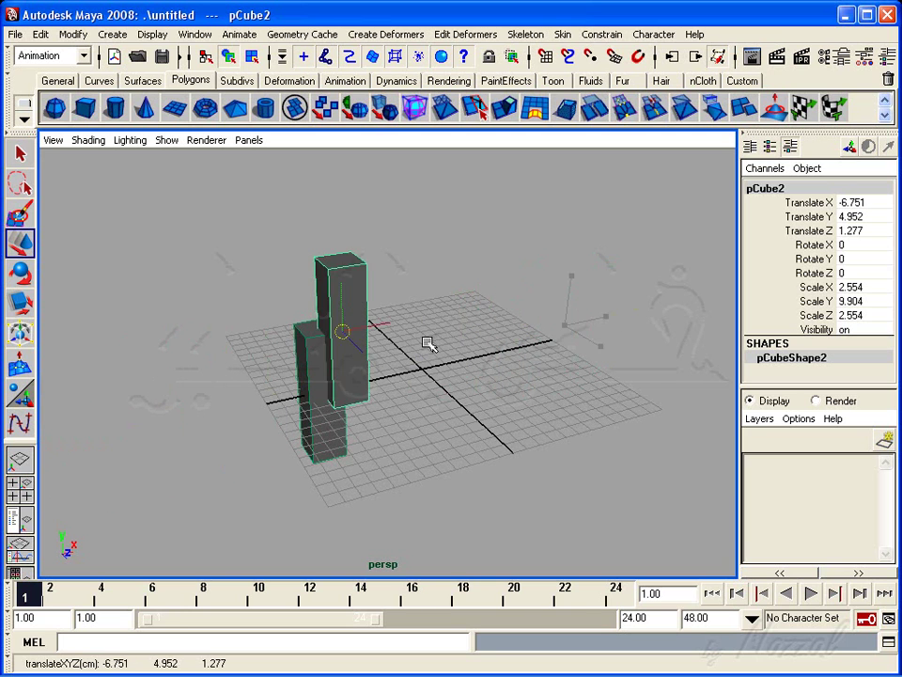
Step: Move pCube2 back to the right of pCube1, to X 3.458, Y 1.778
{"action": "middle_click_drag", "start_coordinate": [423, 238], "coordinate": [409, 505]}
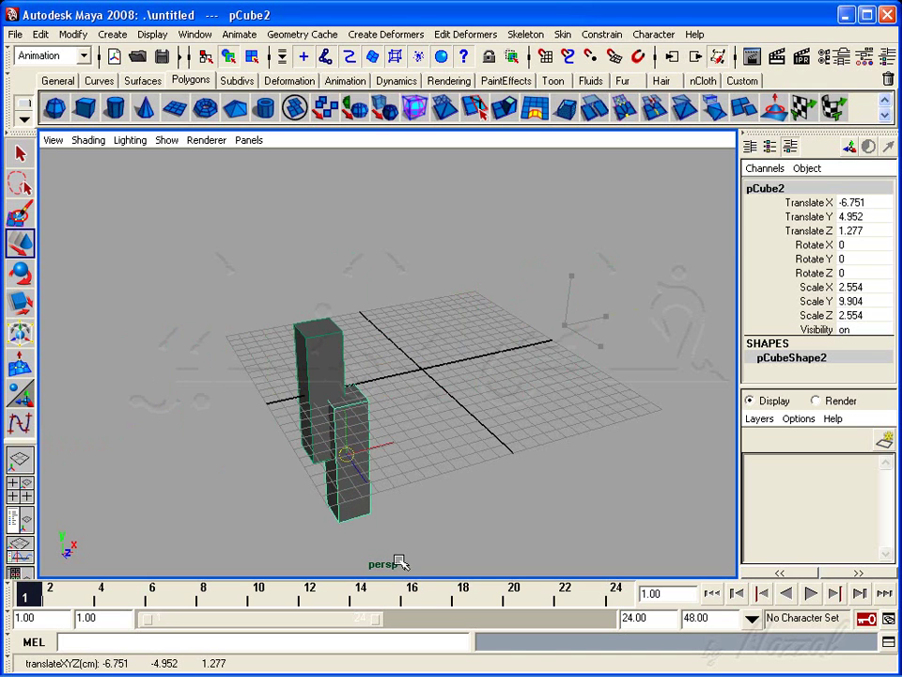
{"action": "middle_click_drag", "start_coordinate": [399, 560], "coordinate": [358, 268]}
{"action": "right_click_drag", "start_coordinate": [358, 268], "coordinate": [501, 377], "text": "alt"}
{"action": "left_click_drag", "start_coordinate": [501, 377], "coordinate": [524, 417], "text": "alt"}
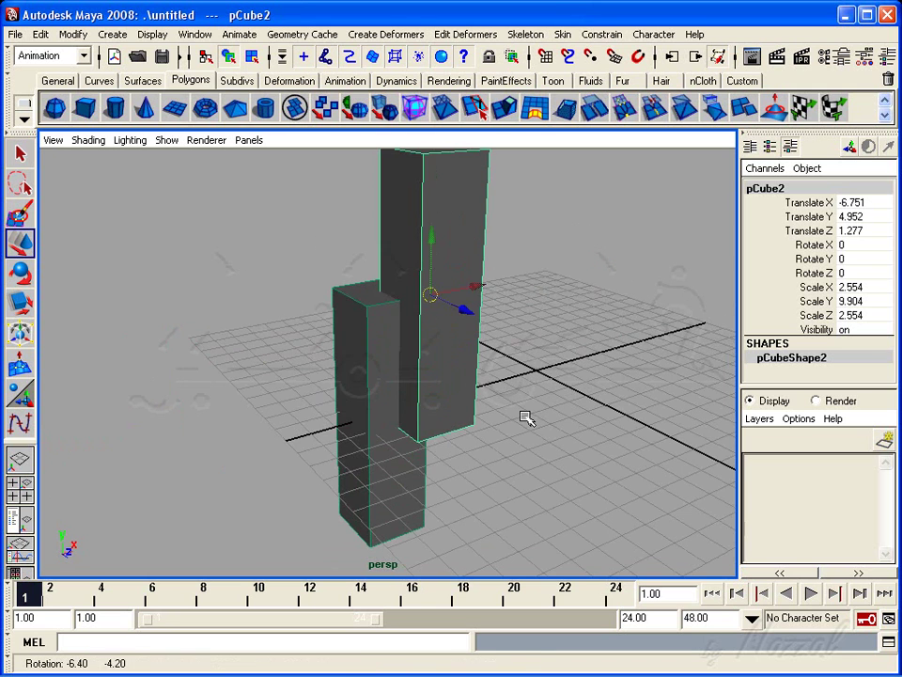
{"action": "left_click_drag", "start_coordinate": [432, 294], "coordinate": [308, 292]}
{"action": "key", "text": "ctrl+z"}
{"action": "key", "text": "ctrl+z"}
{"action": "key", "text": "ctrl+z"}
{"action": "left_click_drag", "start_coordinate": [548, 252], "coordinate": [419, 395], "text": "alt"}
{"action": "mouse_move", "coordinate": [460, 315]}
{"action": "left_mouse_down"}
{"action": "mouse_move", "coordinate": [594, 352]}
{"action": "mouse_move", "coordinate": [539, 317]}
{"action": "left_mouse_up"}
{"action": "left_click_drag", "start_coordinate": [510, 275], "coordinate": [557, 338]}
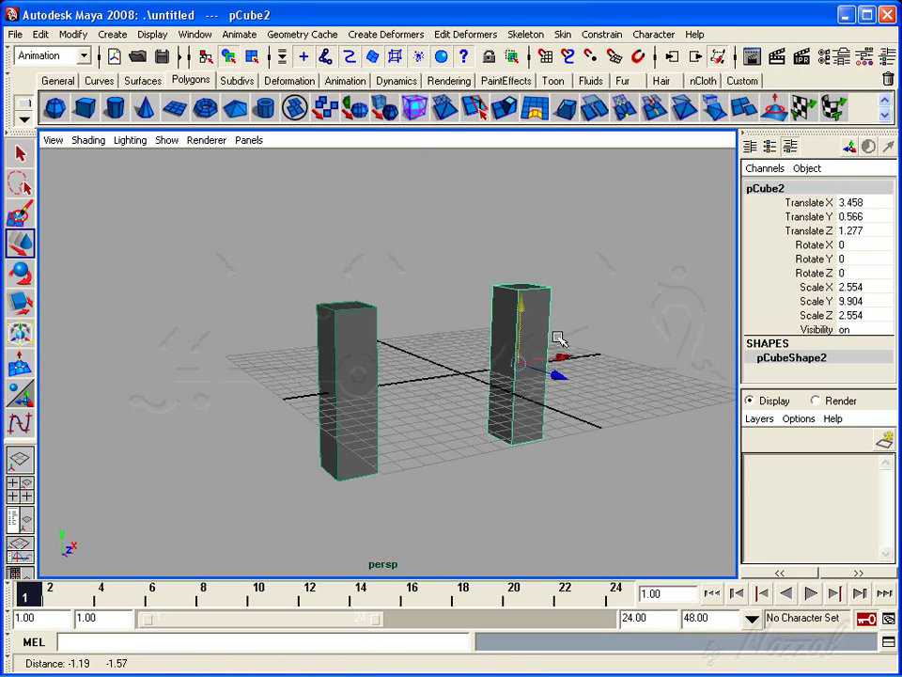
{"action": "middle_click_drag", "start_coordinate": [557, 339], "coordinate": [538, 346], "text": "alt"}
{"action": "left_click_drag", "start_coordinate": [538, 346], "coordinate": [536, 282]}
{"action": "mouse_move", "coordinate": [331, 268]}
{"action": "right_mouse_down", "text": "alt"}
{"action": "mouse_move", "coordinate": [383, 355]}
{"action": "mouse_move", "coordinate": [476, 375]}
{"action": "mouse_move", "coordinate": [491, 370]}
{"action": "right_mouse_up", "text": "alt"}
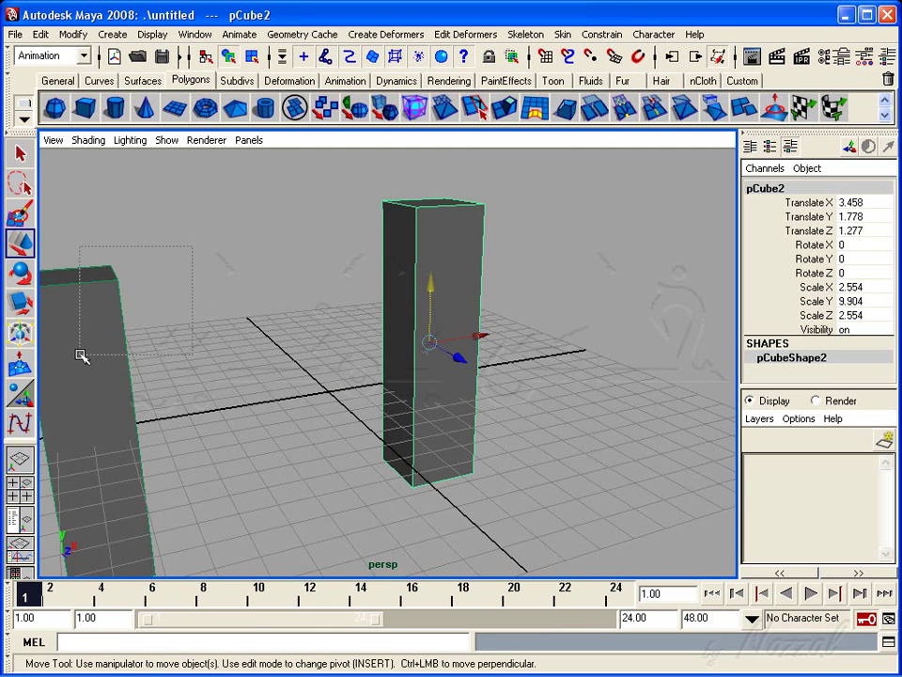
Step: Reselect pCube2 and move its pivot off the box to 6.84, 2.09, 3.21
{"action": "left_click", "coordinate": [611, 197]}
{"action": "right_click_drag", "start_coordinate": [548, 347], "coordinate": [467, 370], "text": "alt"}
{"action": "left_click", "coordinate": [467, 370]}
{"action": "left_click_drag", "start_coordinate": [467, 370], "coordinate": [513, 362], "text": "alt"}
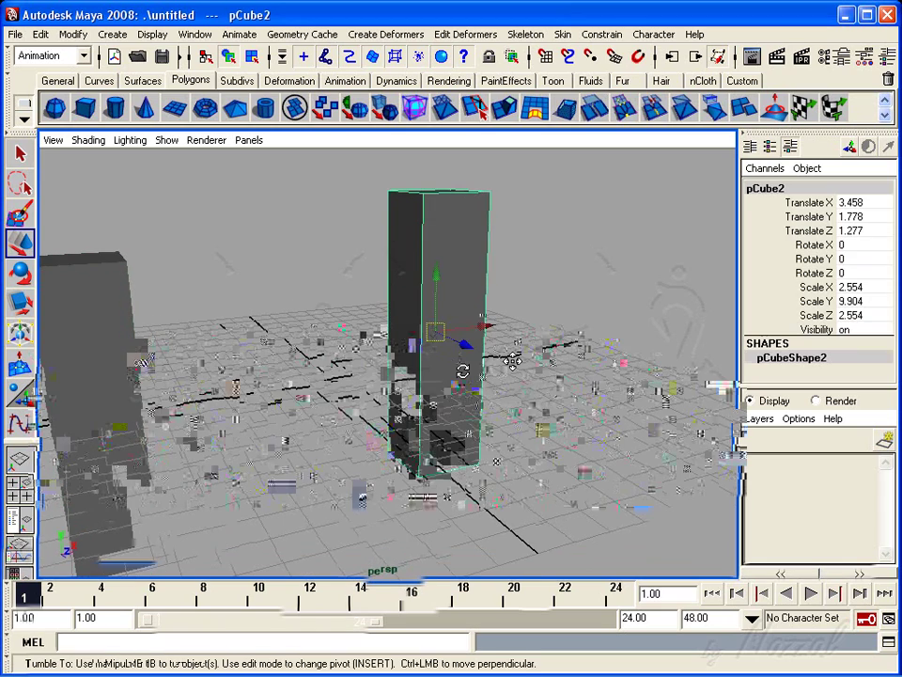
{"action": "right_click_drag", "start_coordinate": [462, 372], "coordinate": [489, 367], "text": "alt"}
{"action": "left_click_drag", "start_coordinate": [488, 366], "coordinate": [564, 372], "text": "alt"}
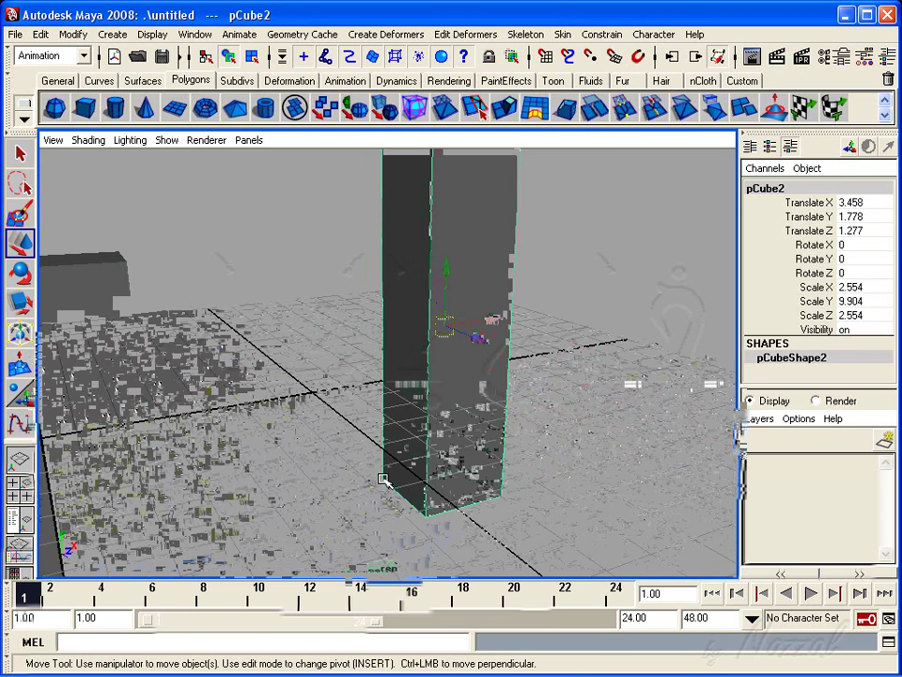
{"action": "mouse_move", "coordinate": [385, 476]}
{"action": "right_mouse_down", "text": "alt"}
{"action": "mouse_move", "coordinate": [487, 466]}
{"action": "mouse_move", "coordinate": [433, 454]}
{"action": "right_mouse_up", "text": "alt"}
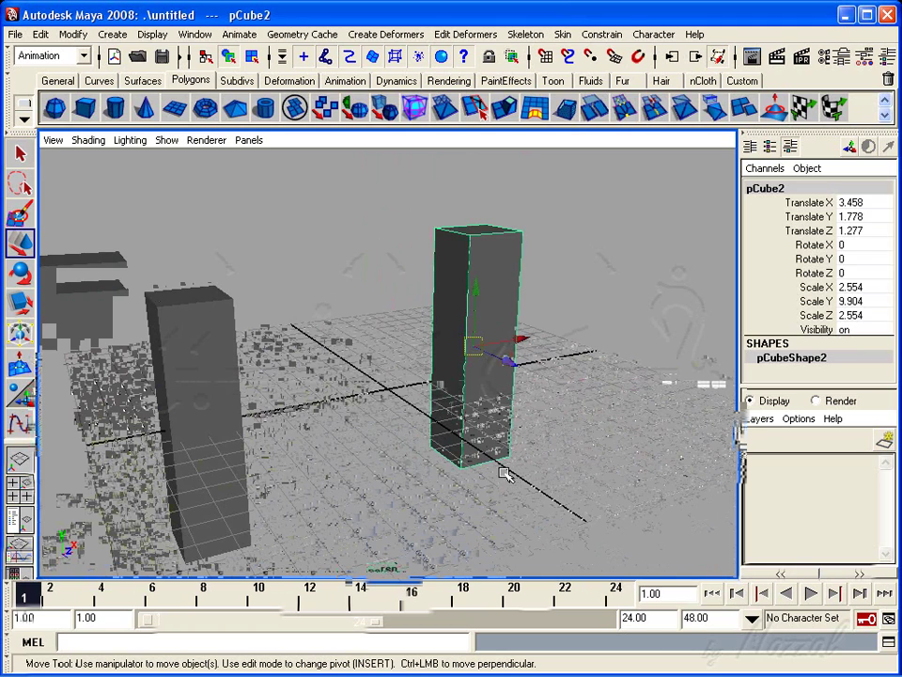
{"action": "right_click_drag", "start_coordinate": [504, 474], "coordinate": [462, 424], "text": "alt"}
{"action": "mouse_move", "coordinate": [461, 425]}
{"action": "left_mouse_down", "text": "alt"}
{"action": "mouse_move", "coordinate": [473, 425]}
{"action": "mouse_move", "coordinate": [455, 440]}
{"action": "left_mouse_up", "text": "alt"}
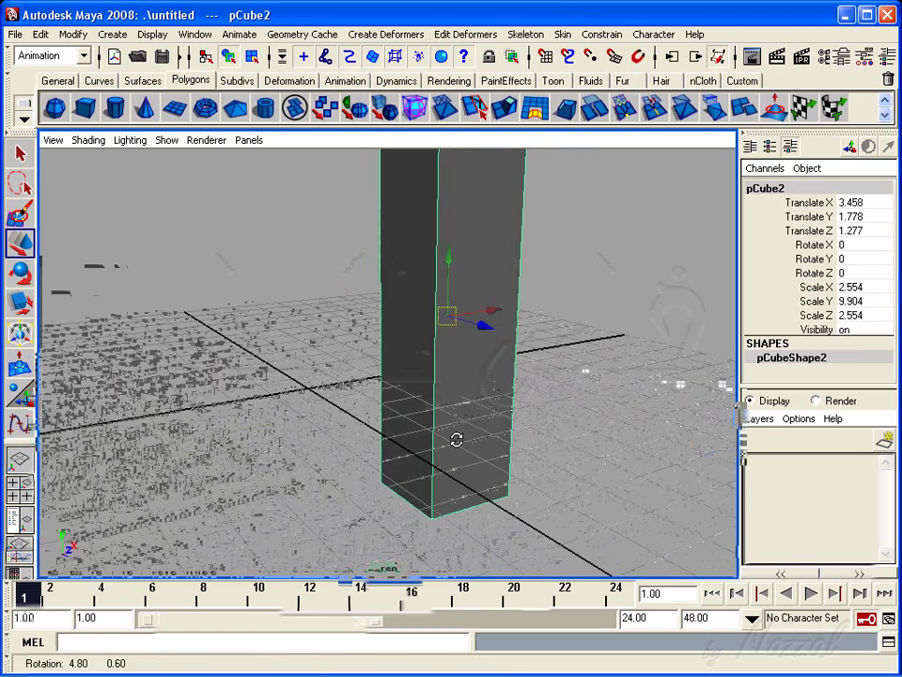
{"action": "key", "text": "Insert"}
{"action": "left_click_drag", "start_coordinate": [449, 326], "coordinate": [595, 303]}
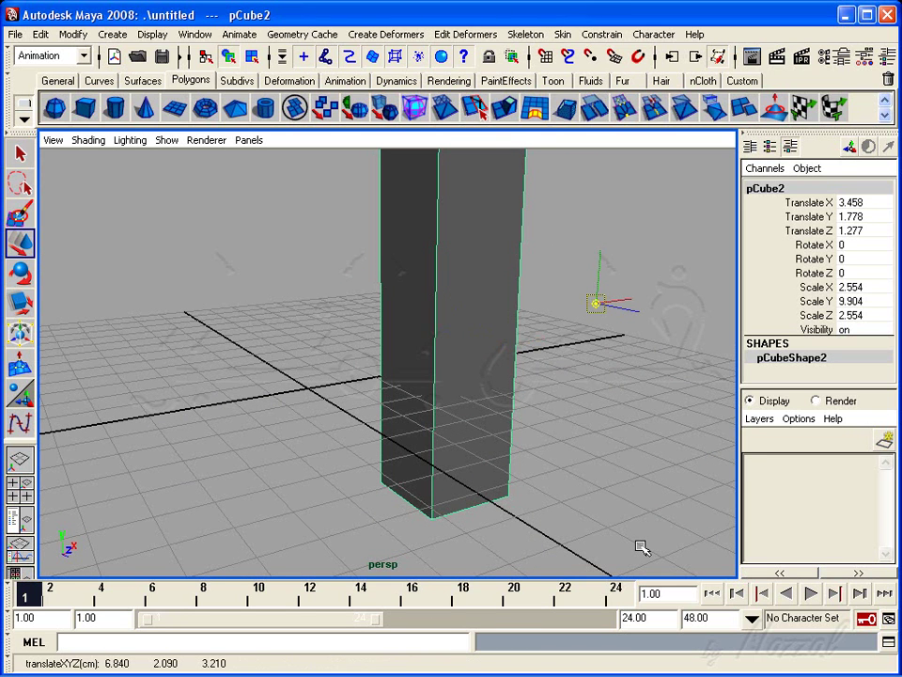
Step: Toggle pivot editing, nudge pCube2's pivot toward its bottom corner, and reframe both boxes
{"action": "key", "text": "Insert"}
{"action": "key", "text": "Insert"}
{"action": "key", "text": "Insert"}
{"action": "key", "text": "Insert"}
{"action": "key", "text": "Insert"}
{"action": "key", "text": "Insert"}
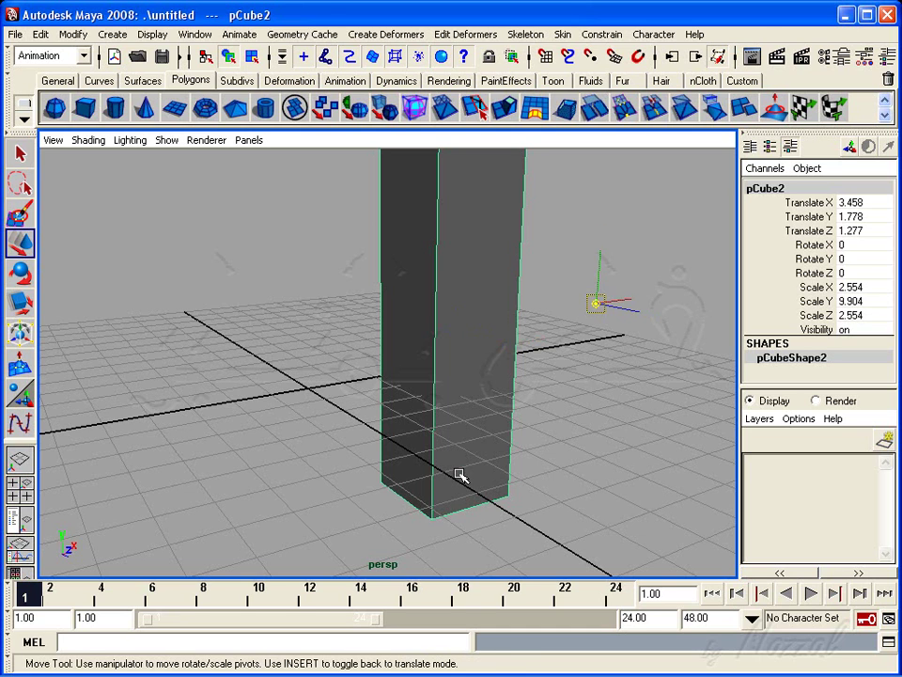
{"action": "key", "text": "Insert"}
{"action": "key", "text": "Insert"}
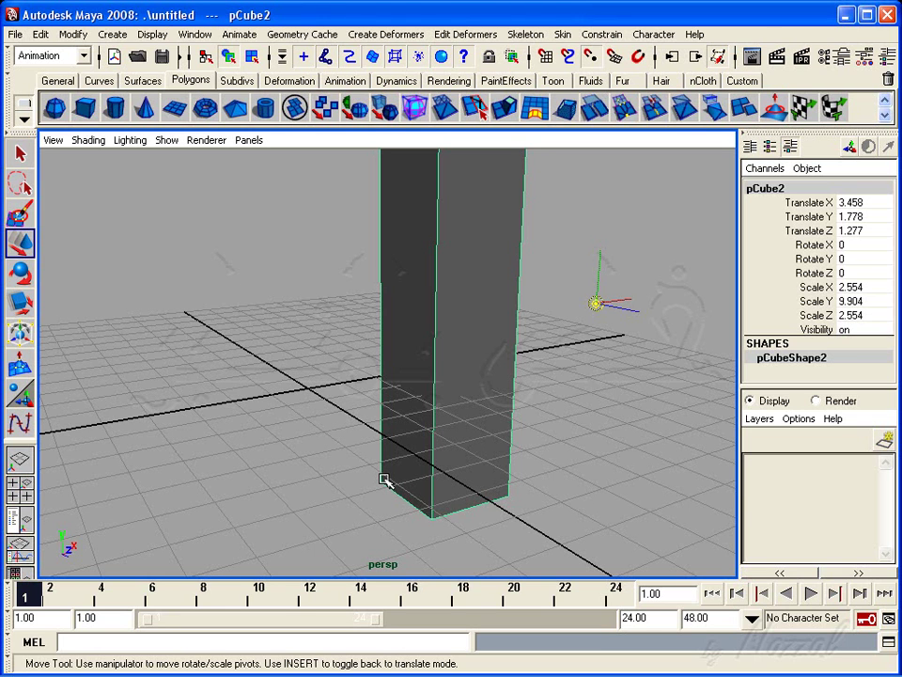
{"action": "middle_click_drag", "start_coordinate": [385, 480], "coordinate": [381, 480]}
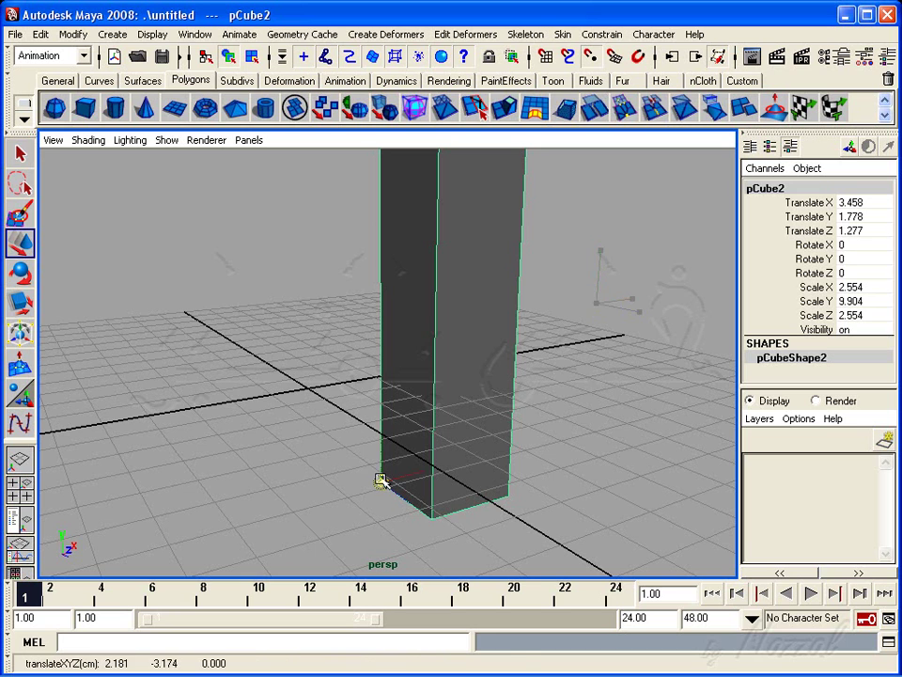
{"action": "key", "text": "Insert"}
{"action": "right_click_drag", "start_coordinate": [601, 494], "coordinate": [455, 478], "text": "alt"}
{"action": "mouse_move", "coordinate": [455, 477]}
{"action": "left_mouse_down", "text": "alt"}
{"action": "mouse_move", "coordinate": [546, 490]}
{"action": "mouse_move", "coordinate": [457, 499]}
{"action": "mouse_move", "coordinate": [468, 505]}
{"action": "left_mouse_up", "text": "alt"}
{"action": "mouse_move", "coordinate": [468, 506]}
{"action": "right_mouse_down", "text": "alt"}
{"action": "mouse_move", "coordinate": [513, 485]}
{"action": "mouse_move", "coordinate": [493, 483]}
{"action": "right_mouse_up", "text": "alt"}
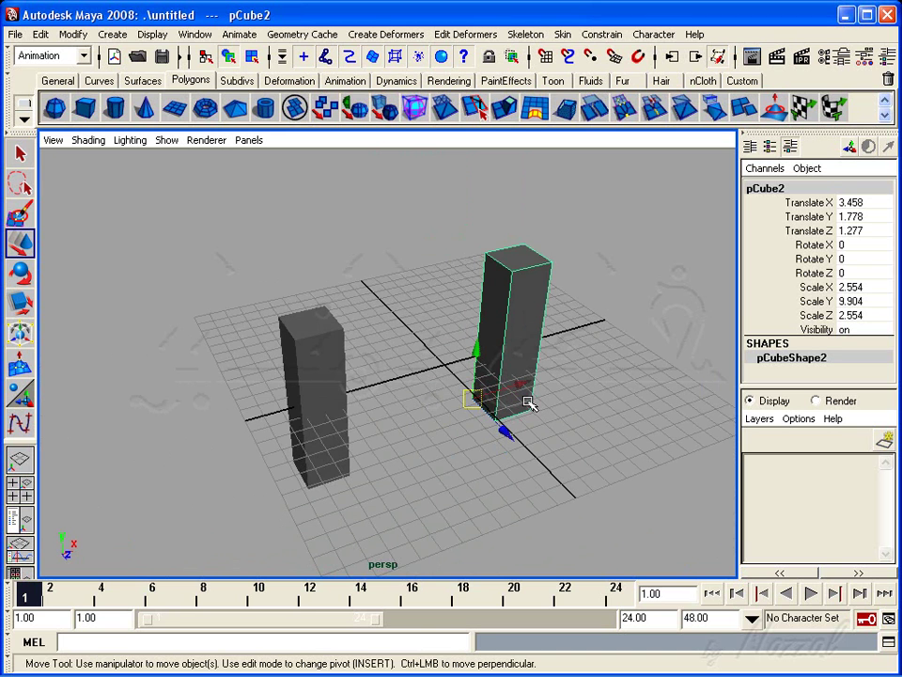
Step: Enable Snap to Points and snap pCube2's pivot onto the box's bottom corner vertex
{"action": "key", "text": "Insert"}
{"action": "left_click_drag", "start_coordinate": [489, 400], "coordinate": [609, 366]}
{"action": "key", "text": "Insert"}
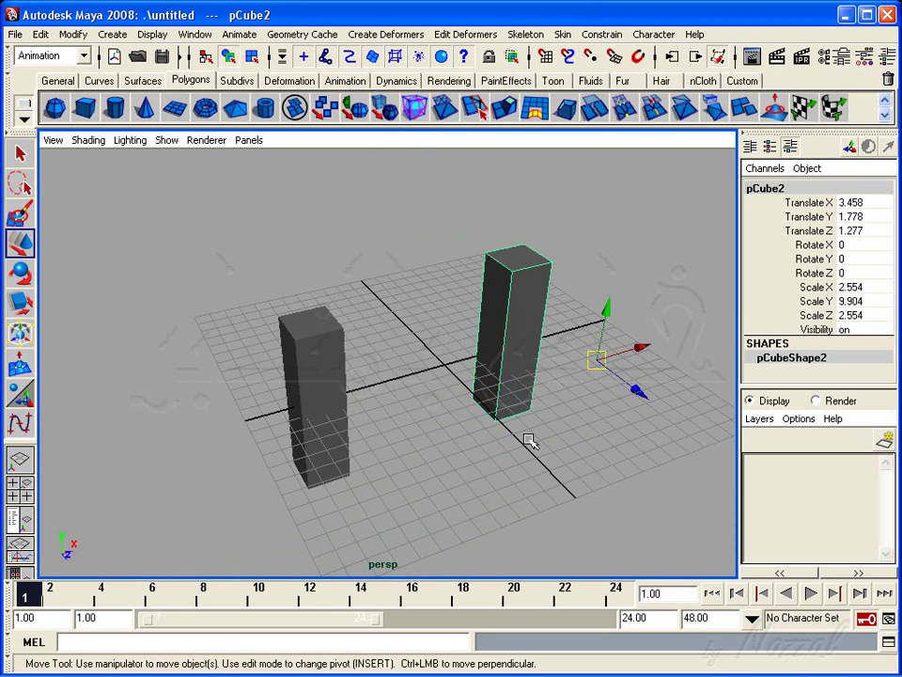
{"action": "left_click_drag", "start_coordinate": [527, 439], "coordinate": [409, 447], "text": "alt"}
{"action": "mouse_move", "coordinate": [409, 447]}
{"action": "right_mouse_down", "text": "alt"}
{"action": "mouse_move", "coordinate": [461, 453]}
{"action": "mouse_move", "coordinate": [464, 433]}
{"action": "right_mouse_up", "text": "alt"}
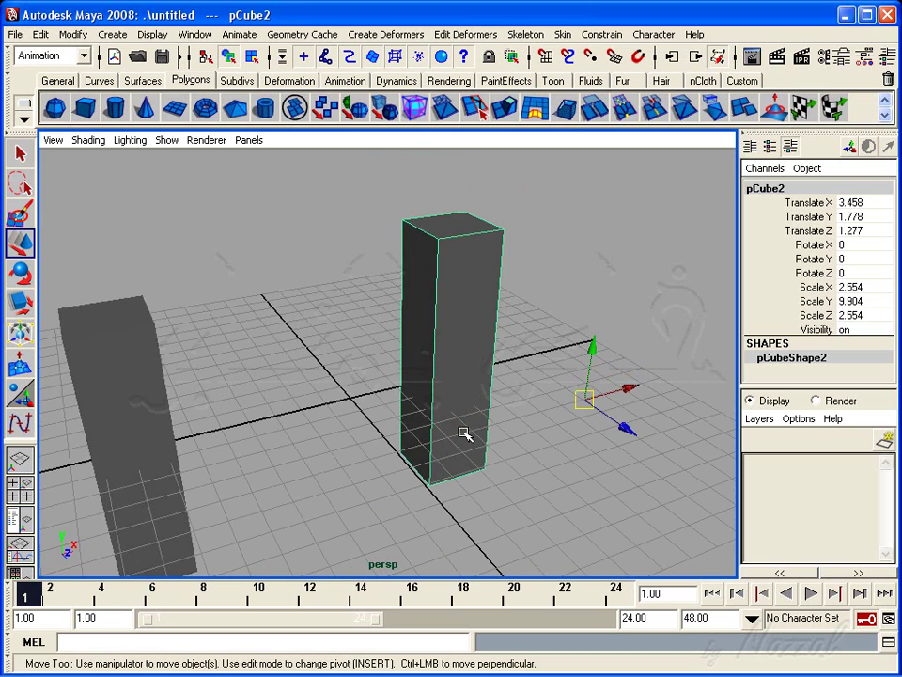
{"action": "key", "text": "Insert"}
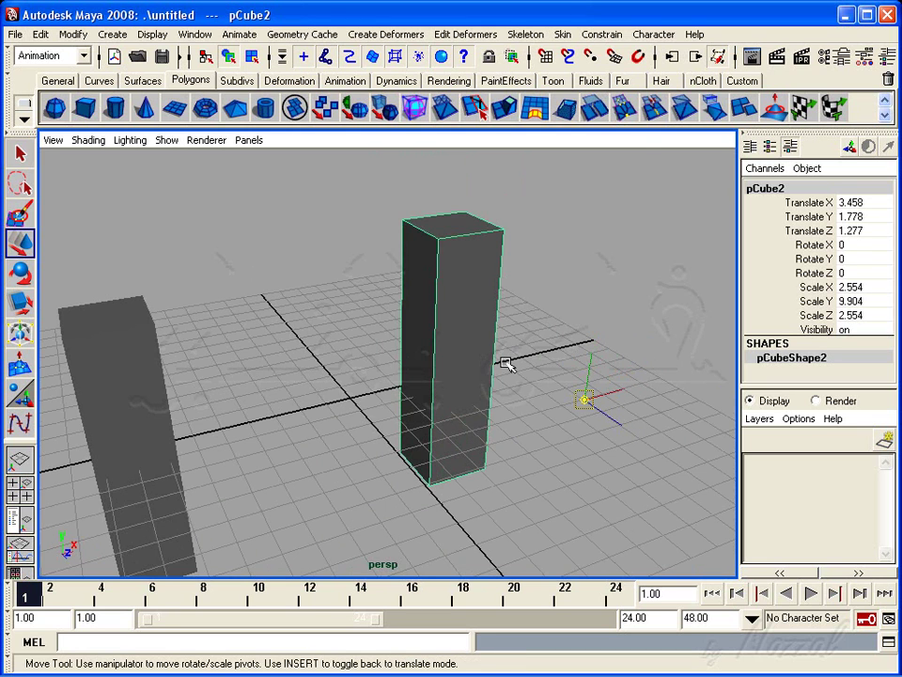
{"action": "left_click", "coordinate": [591, 56]}
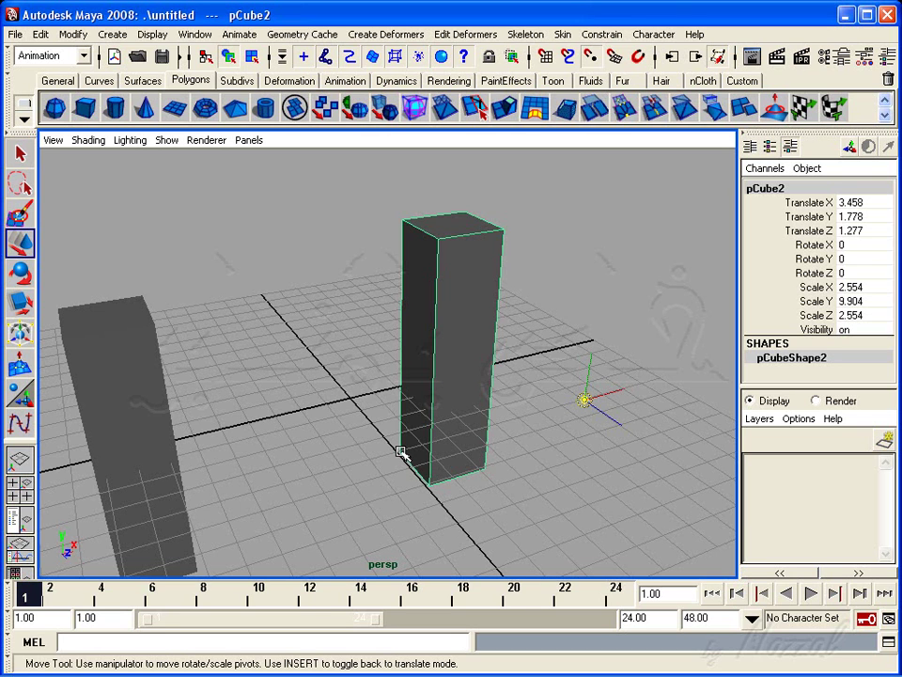
{"action": "middle_click_drag", "start_coordinate": [400, 452], "coordinate": [397, 451]}
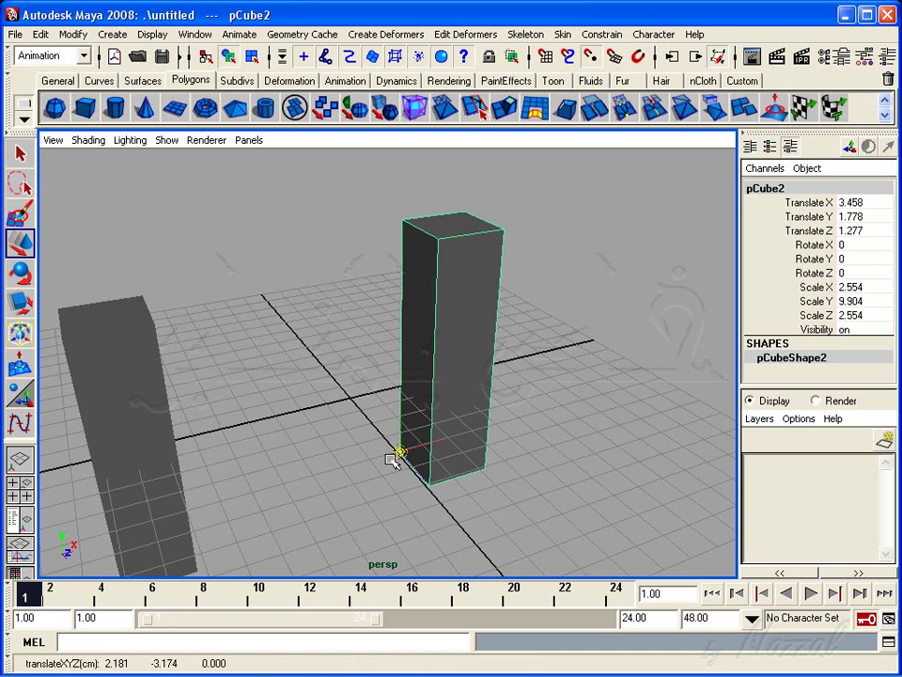
{"action": "mouse_move", "coordinate": [565, 488]}
{"action": "left_mouse_down", "text": "alt"}
{"action": "mouse_move", "coordinate": [429, 477]}
{"action": "mouse_move", "coordinate": [532, 479]}
{"action": "mouse_move", "coordinate": [520, 477]}
{"action": "mouse_move", "coordinate": [480, 417]}
{"action": "mouse_move", "coordinate": [455, 422]}
{"action": "left_mouse_up", "text": "alt"}
Step: Select the second box, drag it up and left, and reframe on the tall box
{"action": "left_click", "coordinate": [277, 395]}
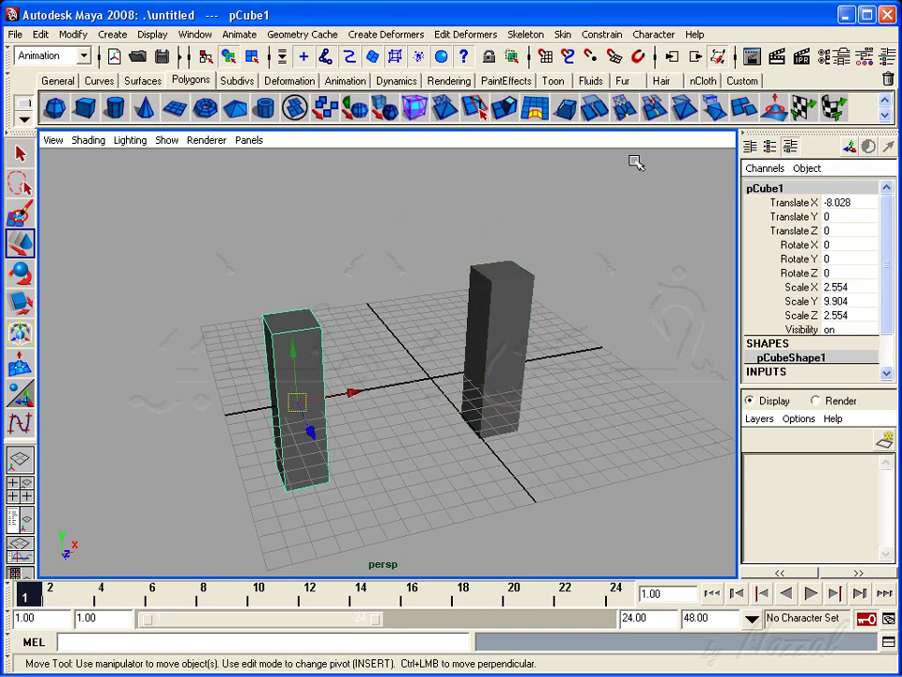
{"action": "left_click", "coordinate": [507, 492]}
{"action": "left_click", "coordinate": [517, 418]}
{"action": "mouse_move", "coordinate": [471, 423]}
{"action": "left_mouse_down"}
{"action": "mouse_move", "coordinate": [375, 295]}
{"action": "mouse_move", "coordinate": [246, 268]}
{"action": "left_mouse_up"}
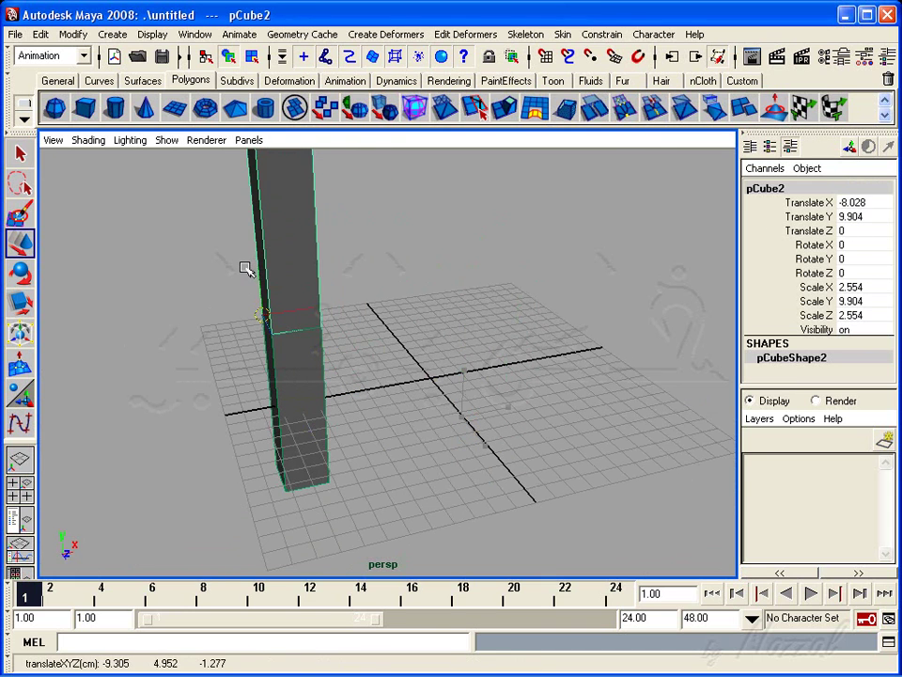
{"action": "middle_click_drag", "start_coordinate": [246, 268], "coordinate": [433, 426], "text": "alt"}
{"action": "left_click_drag", "start_coordinate": [433, 427], "coordinate": [568, 426], "text": "alt"}
{"action": "middle_click_drag", "start_coordinate": [568, 427], "coordinate": [532, 400], "text": "alt"}
{"action": "right_click_drag", "start_coordinate": [532, 401], "coordinate": [505, 453], "text": "alt"}
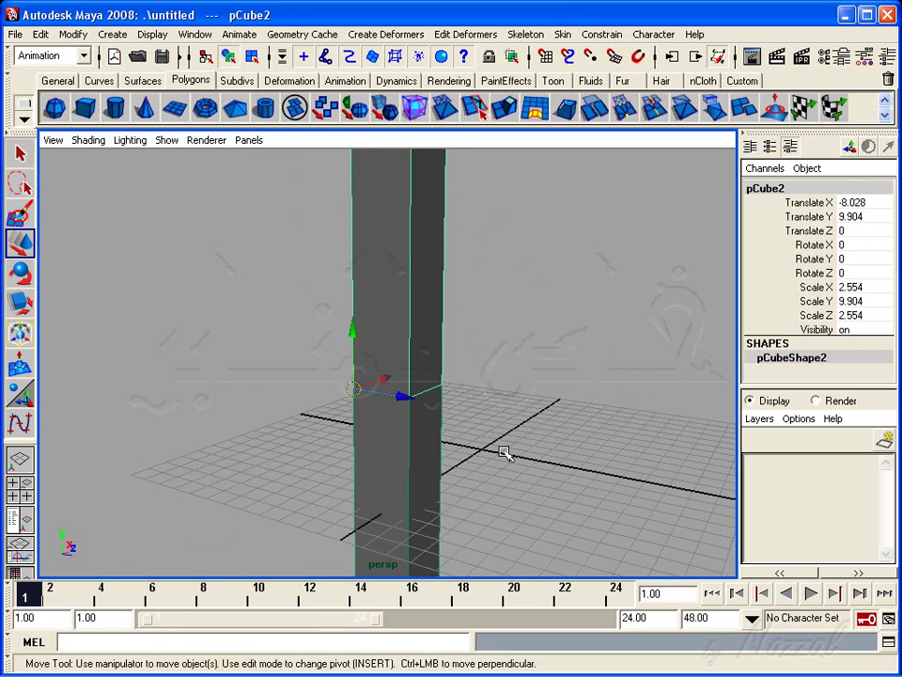
Step: Marquee-select the remaining tall box and delete it, leaving an empty grid
{"action": "left_click", "coordinate": [624, 195]}
{"action": "left_click_drag", "start_coordinate": [409, 449], "coordinate": [377, 443], "text": "alt"}
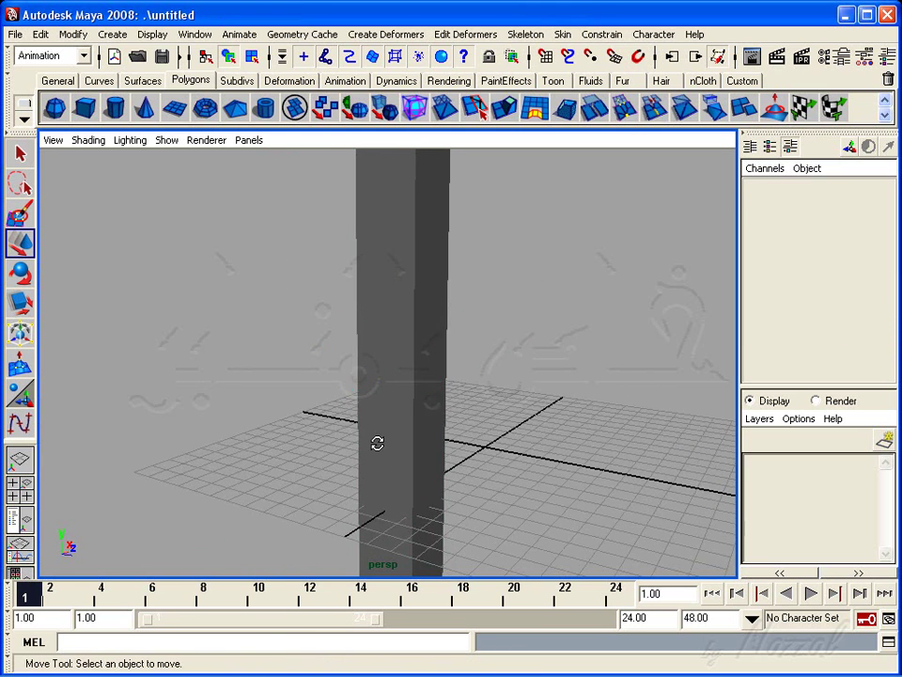
{"action": "right_click_drag", "start_coordinate": [376, 442], "coordinate": [502, 425], "text": "alt"}
{"action": "left_click_drag", "start_coordinate": [502, 425], "coordinate": [501, 361], "text": "alt"}
{"action": "middle_click_drag", "start_coordinate": [502, 361], "coordinate": [502, 370], "text": "alt"}
{"action": "right_click_drag", "start_coordinate": [502, 370], "coordinate": [458, 467], "text": "alt"}
{"action": "left_click_drag", "start_coordinate": [312, 366], "coordinate": [520, 550]}
{"action": "right_click_drag", "start_coordinate": [544, 386], "coordinate": [236, 441], "text": "alt"}
{"action": "left_click_drag", "start_coordinate": [398, 512], "coordinate": [419, 507], "text": "alt"}
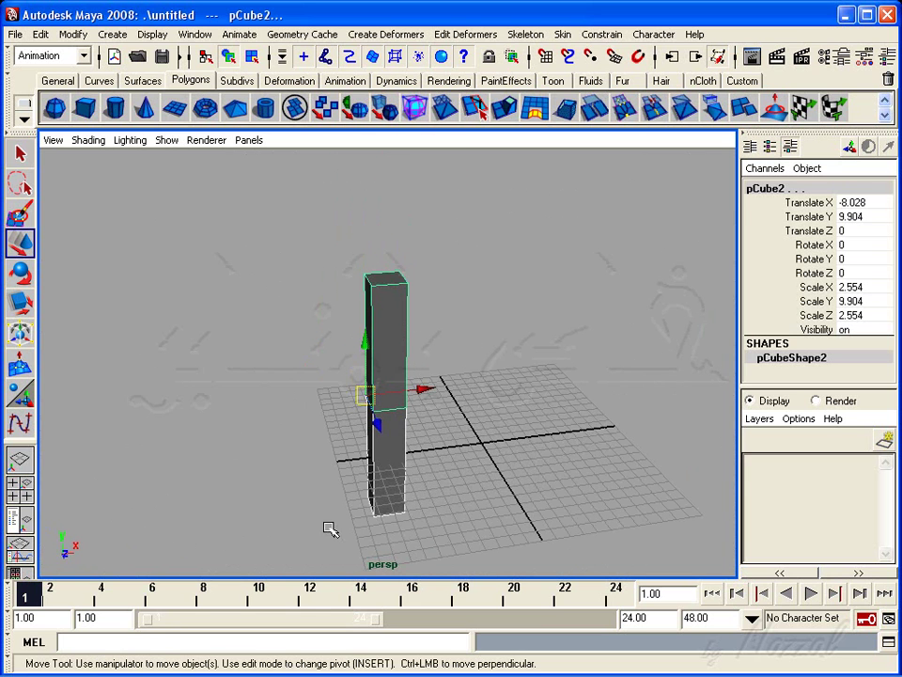
{"action": "key", "text": "Delete"}
{"action": "mouse_move", "coordinate": [328, 534]}
{"action": "left_mouse_down", "text": "alt"}
{"action": "mouse_move", "coordinate": [405, 453]}
{"action": "mouse_move", "coordinate": [435, 476]}
{"action": "left_mouse_up", "text": "alt"}
{"action": "right_click_drag", "start_coordinate": [435, 475], "coordinate": [467, 483], "text": "alt"}
{"action": "mouse_move", "coordinate": [467, 483]}
{"action": "left_mouse_down", "text": "alt"}
{"action": "mouse_move", "coordinate": [413, 433]}
{"action": "mouse_move", "coordinate": [508, 462]}
{"action": "left_mouse_up", "text": "alt"}
Step: Create a polygon sphere at the origin and scale it uniformly to 4.641
{"action": "left_click", "coordinate": [55, 108]}
{"action": "key", "text": "r"}
{"action": "left_click", "coordinate": [21, 243]}
{"action": "mouse_move", "coordinate": [512, 488]}
{"action": "right_mouse_down", "text": "alt"}
{"action": "mouse_move", "coordinate": [482, 487]}
{"action": "mouse_move", "coordinate": [377, 433]}
{"action": "mouse_move", "coordinate": [495, 427]}
{"action": "right_mouse_up", "text": "alt"}
{"action": "left_click_drag", "start_coordinate": [495, 426], "coordinate": [477, 451], "text": "alt"}
{"action": "right_click_drag", "start_coordinate": [477, 451], "coordinate": [422, 474], "text": "alt"}
{"action": "mouse_move", "coordinate": [422, 474]}
{"action": "left_mouse_down", "text": "alt"}
{"action": "mouse_move", "coordinate": [395, 489]}
{"action": "mouse_move", "coordinate": [431, 477]}
{"action": "mouse_move", "coordinate": [494, 486]}
{"action": "mouse_move", "coordinate": [457, 487]}
{"action": "mouse_move", "coordinate": [464, 483]}
{"action": "left_mouse_up", "text": "alt"}
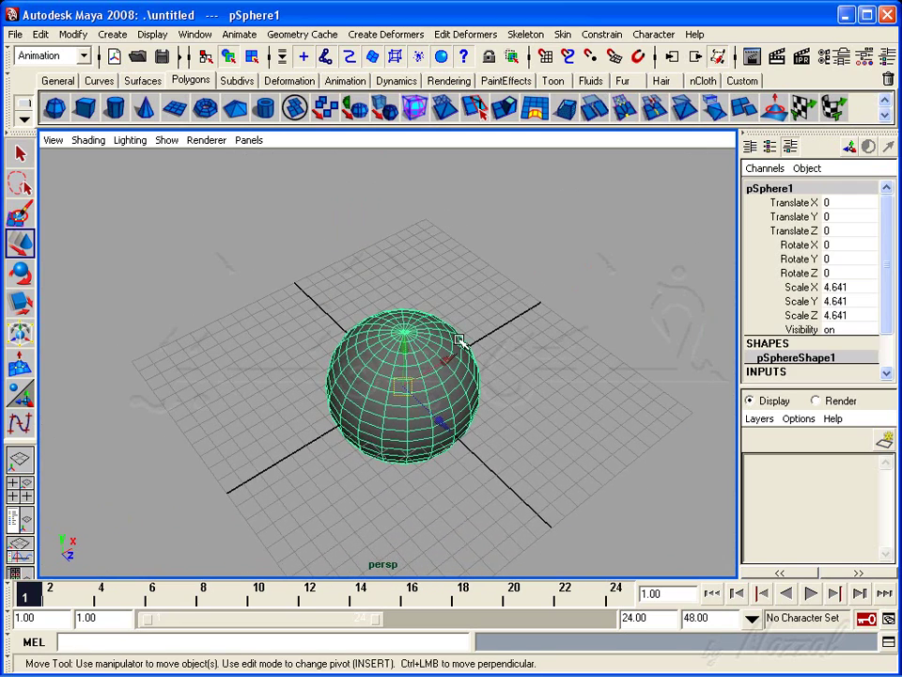
Step: Make the sphere a live surface and choose the EP Curve Tool from the Create menu
{"action": "mouse_move", "coordinate": [482, 484]}
{"action": "right_mouse_down", "text": "alt"}
{"action": "mouse_move", "coordinate": [437, 483]}
{"action": "mouse_move", "coordinate": [472, 469]}
{"action": "right_mouse_up", "text": "alt"}
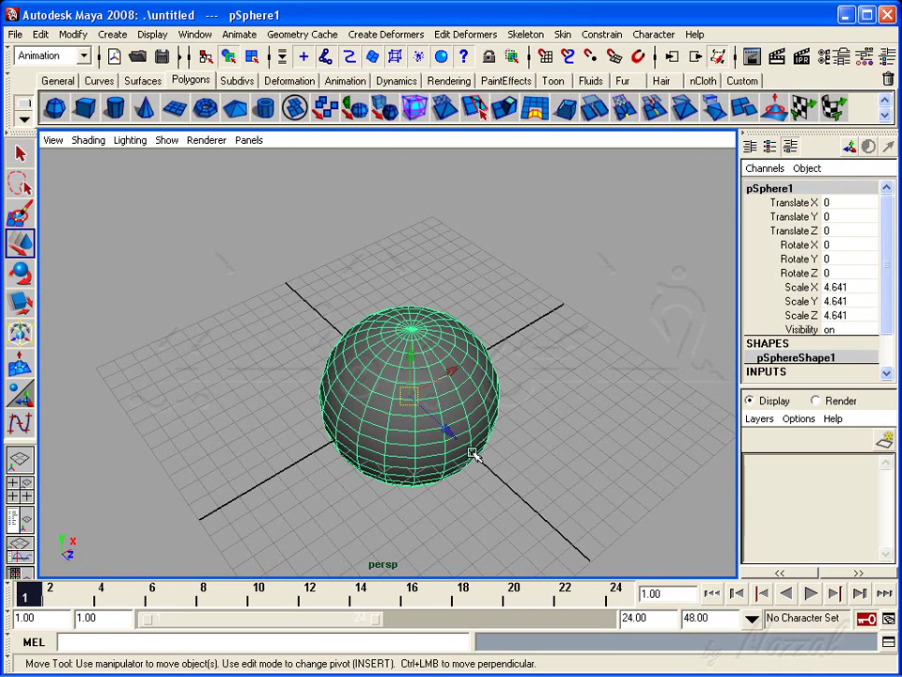
{"action": "left_click", "coordinate": [473, 454]}
{"action": "left_click_drag", "start_coordinate": [445, 350], "coordinate": [446, 351]}
{"action": "left_click", "coordinate": [637, 58]}
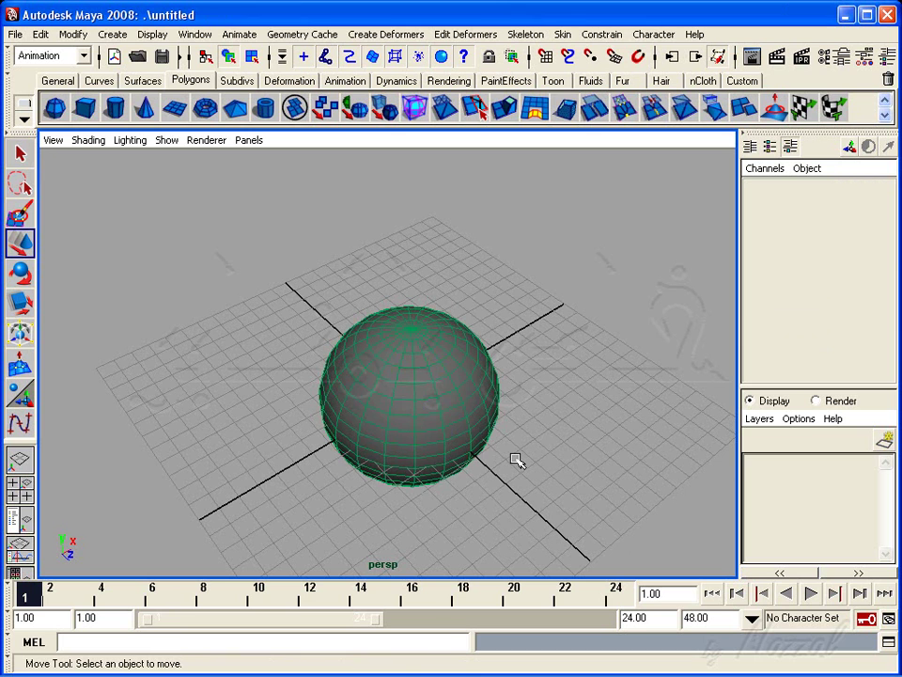
{"action": "left_click", "coordinate": [109, 35]}
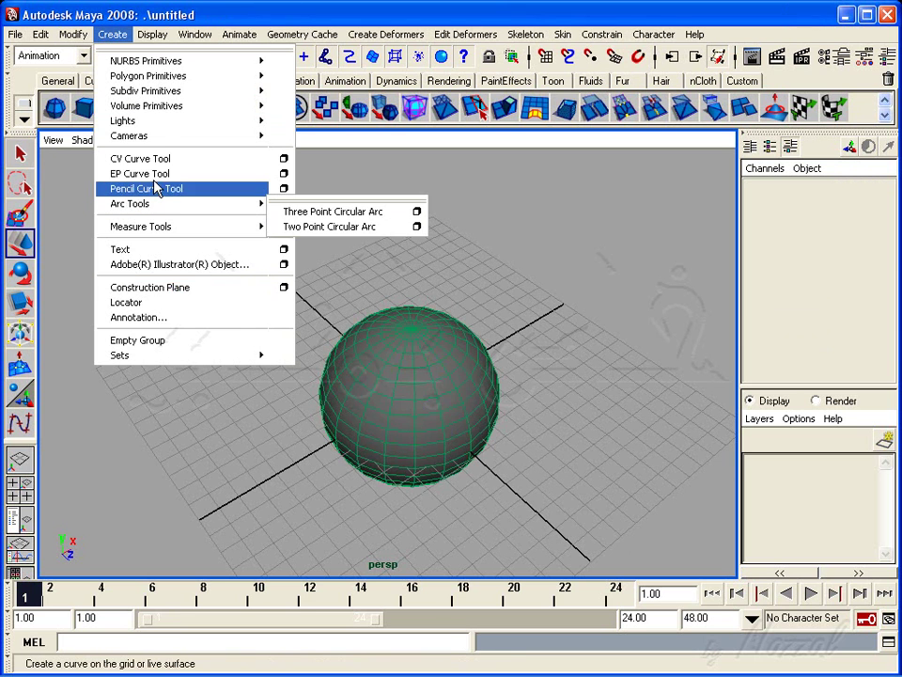
{"action": "left_click", "coordinate": [155, 177]}
Step: Place the curve's first edit points across the live sphere, tumbling around it
{"action": "mouse_move", "coordinate": [395, 385]}
{"action": "right_mouse_down", "text": "alt"}
{"action": "mouse_move", "coordinate": [426, 382]}
{"action": "mouse_move", "coordinate": [389, 389]}
{"action": "right_mouse_up", "text": "alt"}
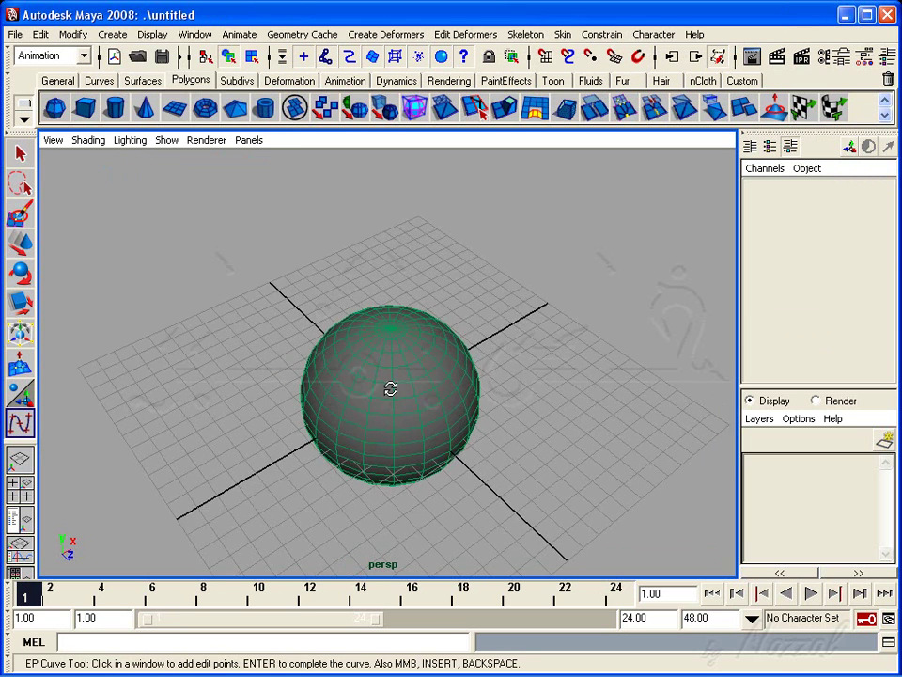
{"action": "left_click_drag", "start_coordinate": [389, 389], "coordinate": [389, 397], "text": "alt"}
{"action": "left_click", "coordinate": [411, 295]}
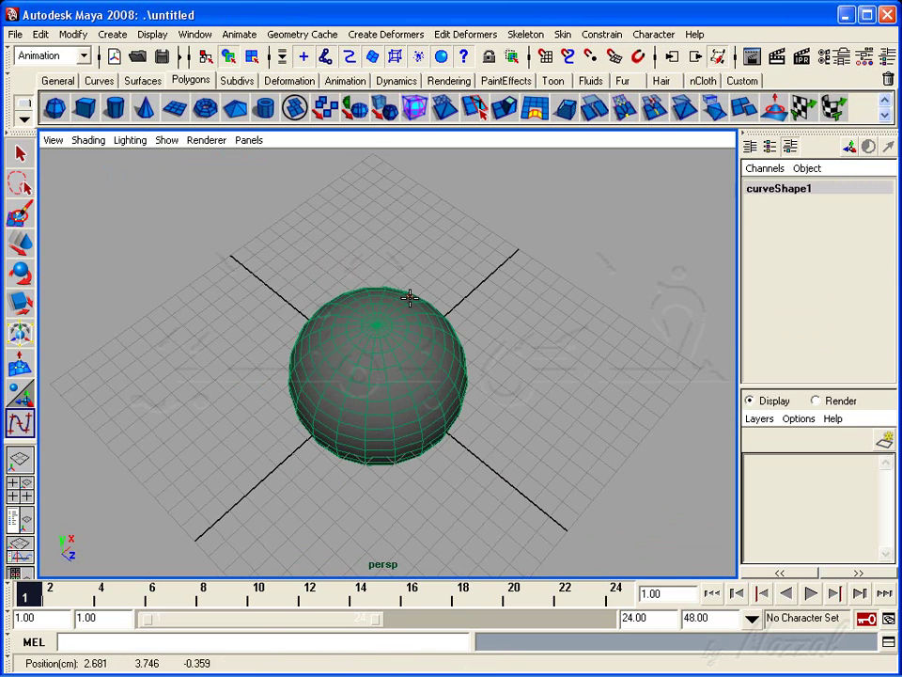
{"action": "left_click", "coordinate": [428, 338]}
{"action": "left_click", "coordinate": [423, 368]}
{"action": "left_click", "coordinate": [403, 398]}
{"action": "left_click", "coordinate": [335, 392]}
{"action": "left_click", "coordinate": [308, 357]}
{"action": "mouse_move", "coordinate": [282, 412]}
{"action": "left_mouse_down", "text": "alt"}
{"action": "mouse_move", "coordinate": [506, 460]}
{"action": "mouse_move", "coordinate": [548, 363]}
{"action": "mouse_move", "coordinate": [431, 387]}
{"action": "left_mouse_up", "text": "alt"}
{"action": "left_click", "coordinate": [320, 282]}
{"action": "left_click", "coordinate": [272, 299]}
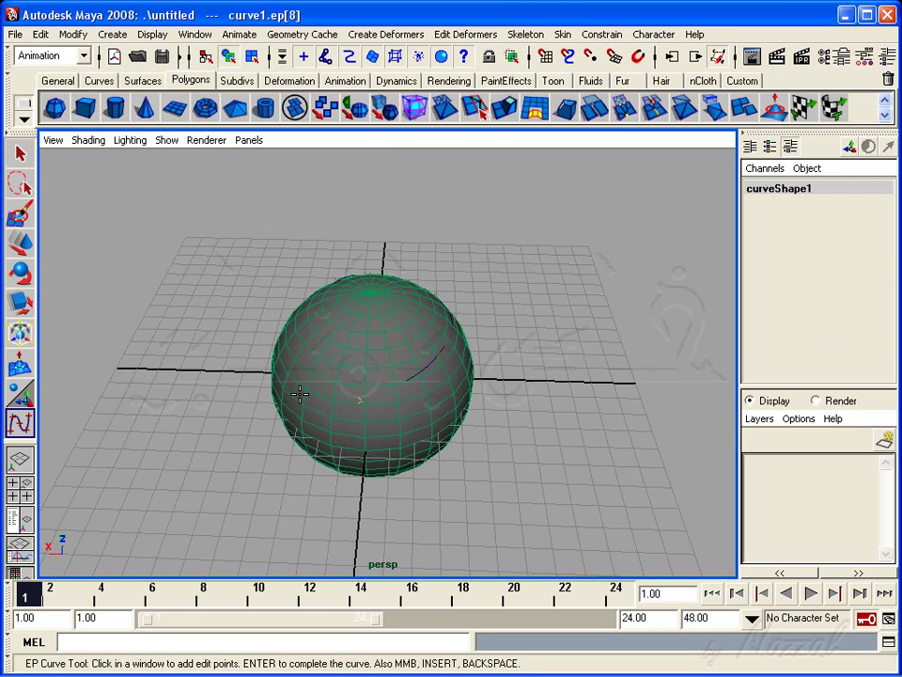
{"action": "left_click", "coordinate": [226, 297]}
Step: Switch to wireframe, add the last edit points, and finish the 17-point curve
{"action": "left_click_drag", "start_coordinate": [226, 297], "coordinate": [439, 423], "text": "alt"}
{"action": "right_click_drag", "start_coordinate": [439, 423], "coordinate": [235, 421], "text": "alt"}
{"action": "mouse_move", "coordinate": [235, 420]}
{"action": "left_mouse_down", "text": "alt"}
{"action": "mouse_move", "coordinate": [395, 469]}
{"action": "mouse_move", "coordinate": [490, 432]}
{"action": "left_mouse_up", "text": "alt"}
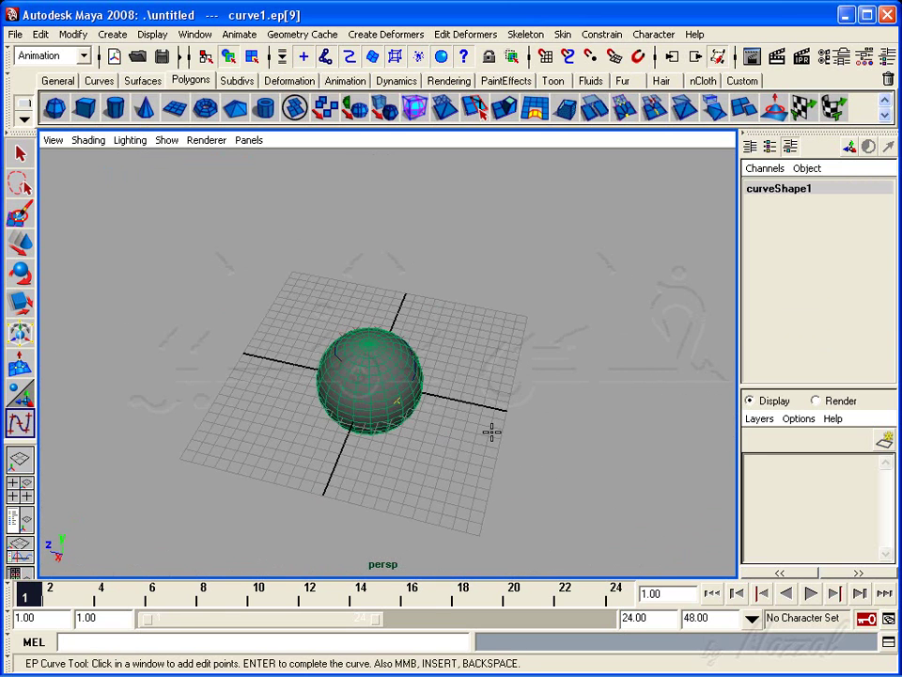
{"action": "mouse_move", "coordinate": [498, 468]}
{"action": "left_mouse_down", "text": "alt"}
{"action": "mouse_move", "coordinate": [451, 427]}
{"action": "mouse_move", "coordinate": [467, 465]}
{"action": "mouse_move", "coordinate": [414, 488]}
{"action": "mouse_move", "coordinate": [435, 481]}
{"action": "left_mouse_up", "text": "alt"}
{"action": "key", "text": "4"}
{"action": "right_click_drag", "start_coordinate": [462, 512], "coordinate": [379, 516], "text": "alt"}
{"action": "middle_click_drag", "start_coordinate": [378, 516], "coordinate": [352, 483], "text": "alt"}
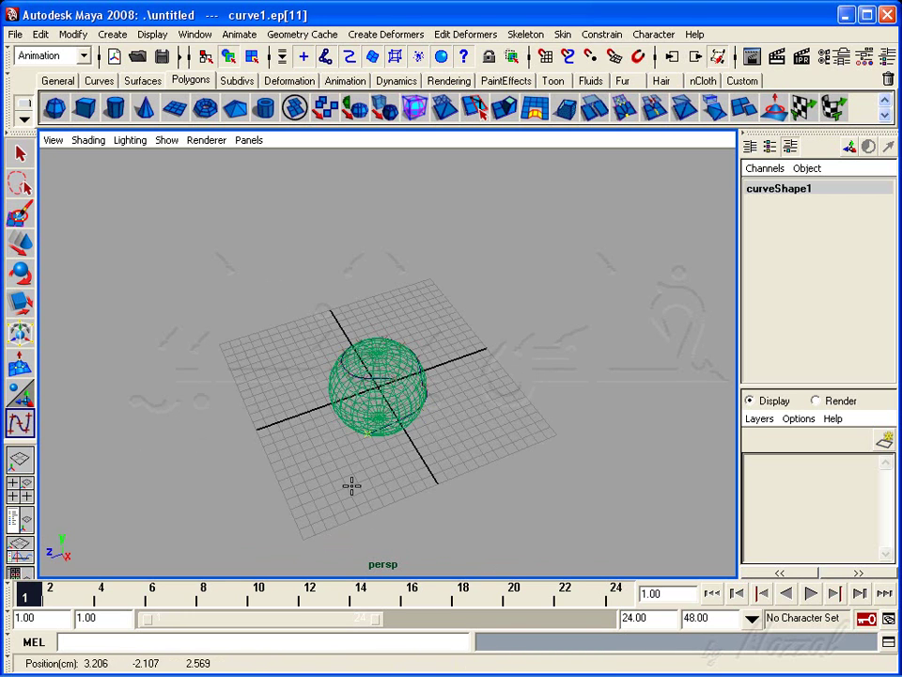
{"action": "mouse_move", "coordinate": [238, 447]}
{"action": "left_mouse_down", "text": "alt"}
{"action": "mouse_move", "coordinate": [459, 471]}
{"action": "mouse_move", "coordinate": [310, 464]}
{"action": "mouse_move", "coordinate": [389, 455]}
{"action": "mouse_move", "coordinate": [264, 487]}
{"action": "mouse_move", "coordinate": [361, 499]}
{"action": "mouse_move", "coordinate": [270, 483]}
{"action": "mouse_move", "coordinate": [402, 490]}
{"action": "mouse_move", "coordinate": [220, 483]}
{"action": "mouse_move", "coordinate": [349, 312]}
{"action": "mouse_move", "coordinate": [447, 439]}
{"action": "left_mouse_up", "text": "alt"}
{"action": "left_click", "coordinate": [319, 455]}
{"action": "left_click", "coordinate": [391, 470]}
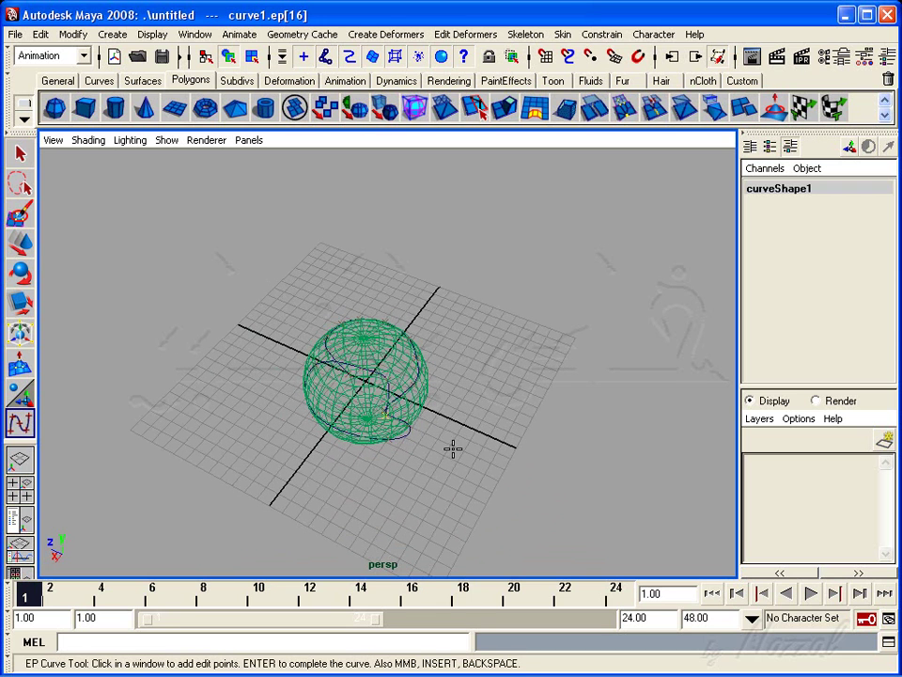
{"action": "key", "text": "w"}
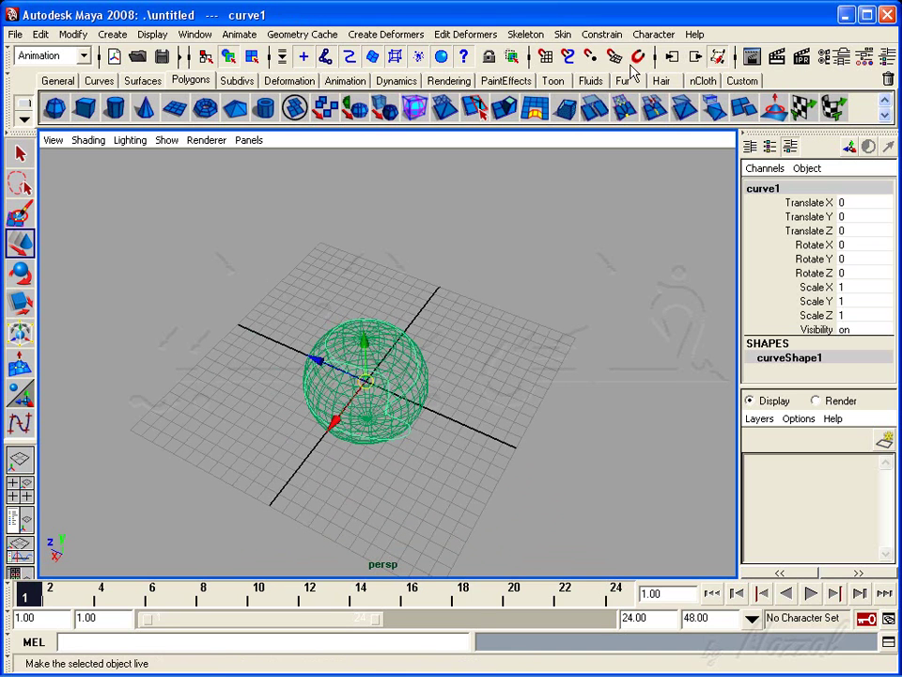
Step: Turn off Make Live and delete the old sphere and its curve
{"action": "left_click", "coordinate": [508, 375]}
{"action": "left_click", "coordinate": [639, 57]}
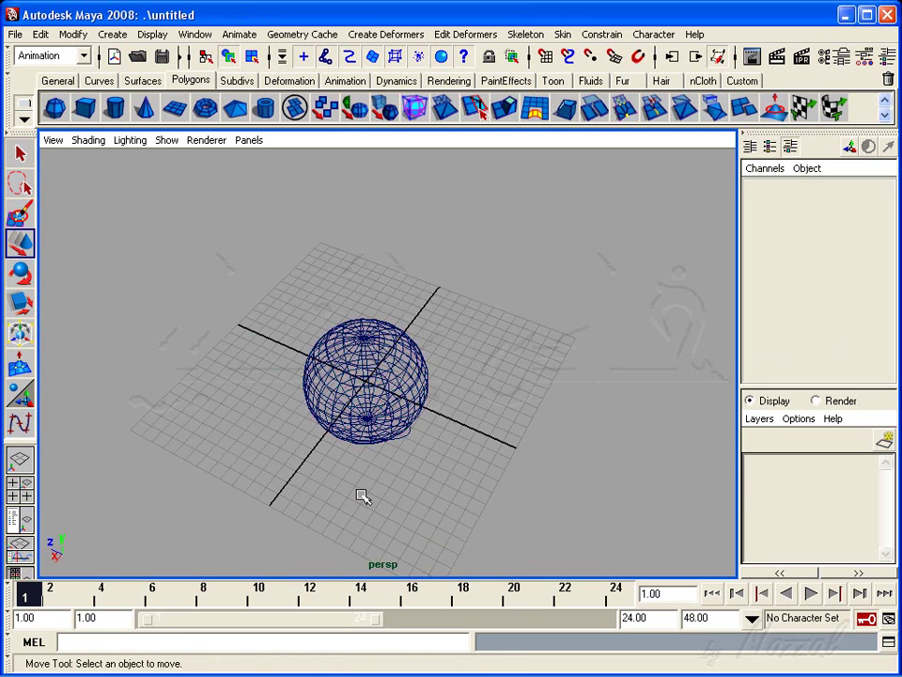
{"action": "right_click_drag", "start_coordinate": [363, 495], "coordinate": [463, 465], "text": "alt"}
{"action": "left_click", "coordinate": [411, 371]}
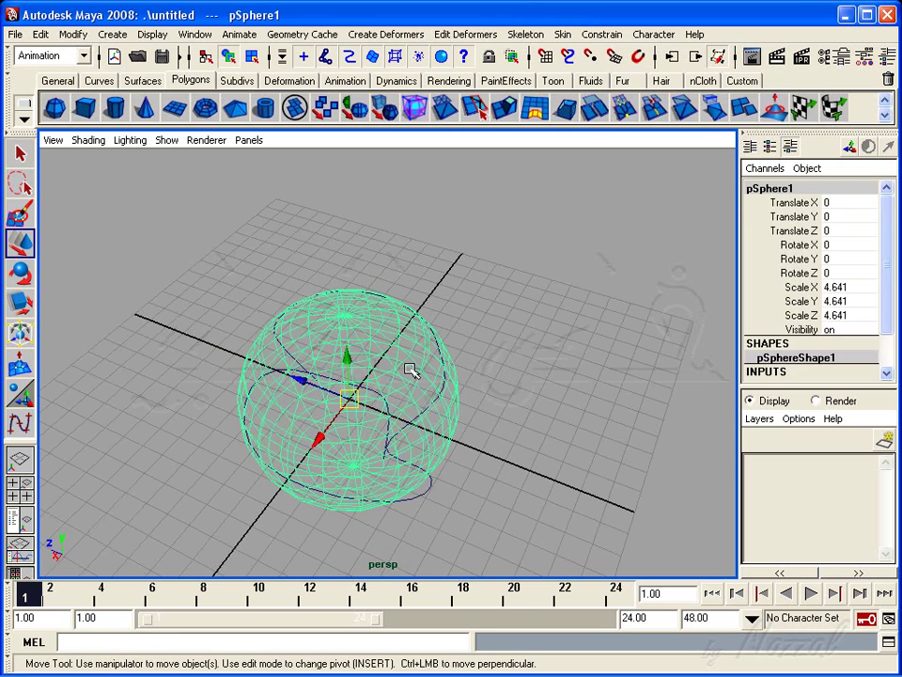
{"action": "key", "text": "Delete"}
{"action": "mouse_move", "coordinate": [409, 368]}
{"action": "left_mouse_down", "text": "alt"}
{"action": "mouse_move", "coordinate": [193, 451]}
{"action": "mouse_move", "coordinate": [465, 409]}
{"action": "left_mouse_up", "text": "alt"}
{"action": "left_click", "coordinate": [441, 421]}
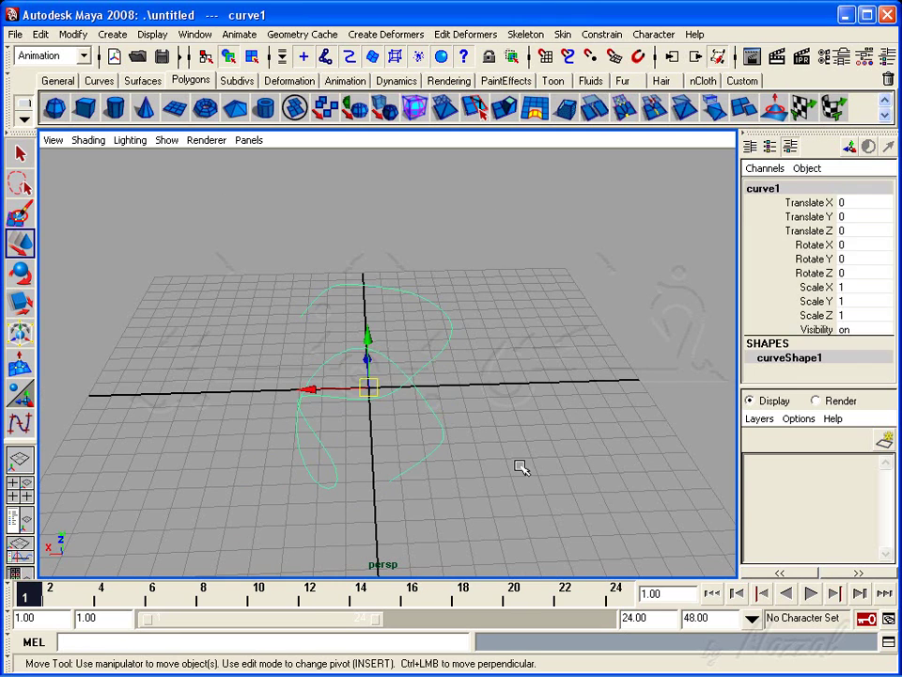
{"action": "key", "text": "Delete"}
{"action": "right_click_drag", "start_coordinate": [519, 472], "coordinate": [231, 439], "text": "alt"}
{"action": "left_click_drag", "start_coordinate": [231, 439], "coordinate": [201, 263], "text": "alt"}
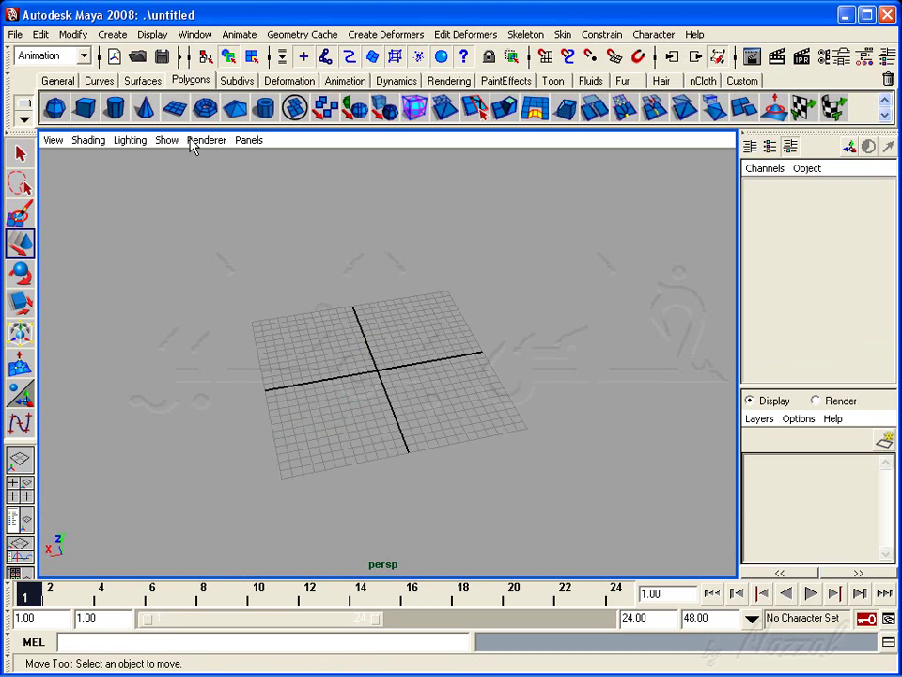
Step: Create a polygon sphere at the origin and scale it uniformly to 6.249
{"action": "left_click", "coordinate": [54, 109]}
{"action": "right_click_drag", "start_coordinate": [282, 369], "coordinate": [234, 338], "text": "alt"}
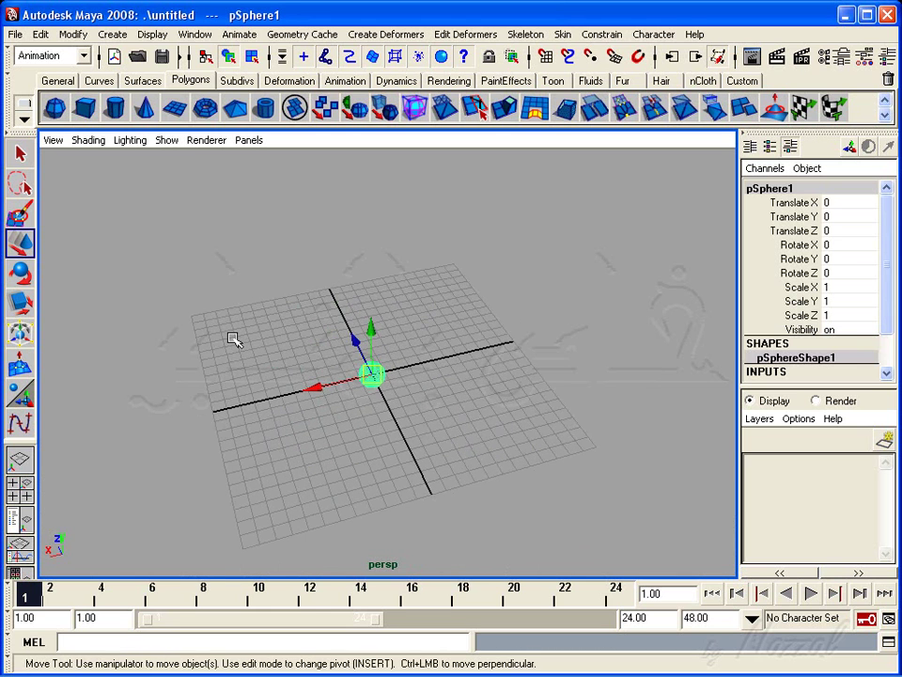
{"action": "key", "text": "r"}
{"action": "mouse_move", "coordinate": [486, 399]}
{"action": "middle_mouse_down"}
{"action": "mouse_move", "coordinate": [477, 385]}
{"action": "mouse_move", "coordinate": [527, 417]}
{"action": "middle_mouse_up"}
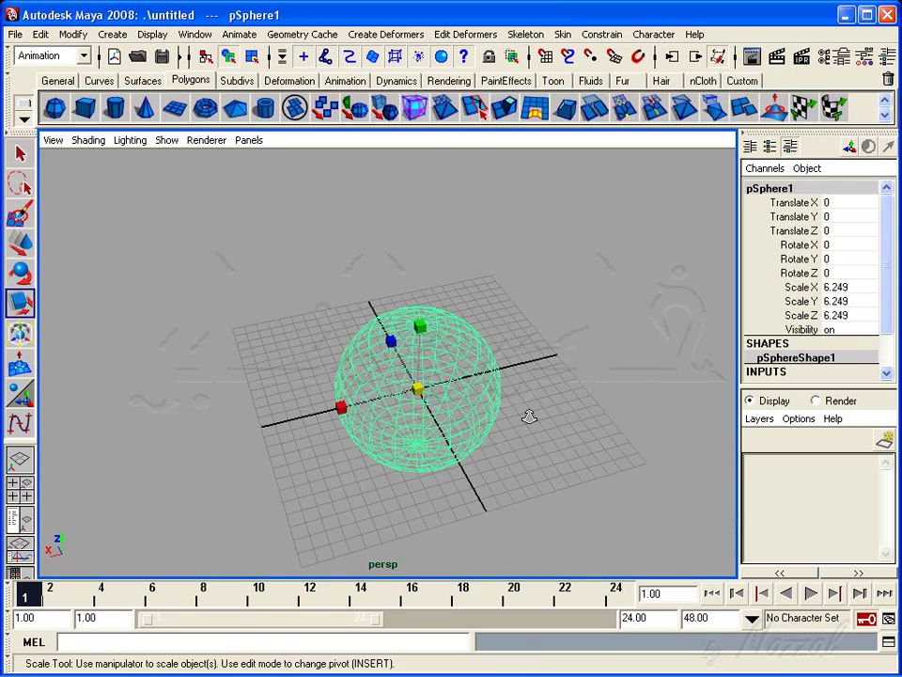
{"action": "key", "text": "w"}
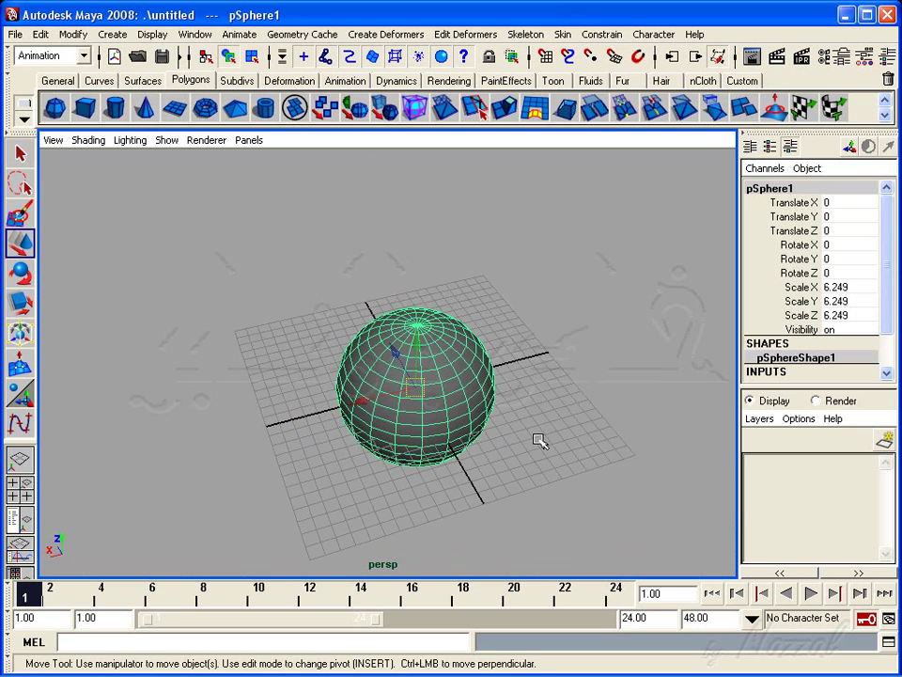
{"action": "left_click", "coordinate": [495, 362]}
{"action": "left_click_drag", "start_coordinate": [495, 362], "coordinate": [448, 401], "text": "alt"}
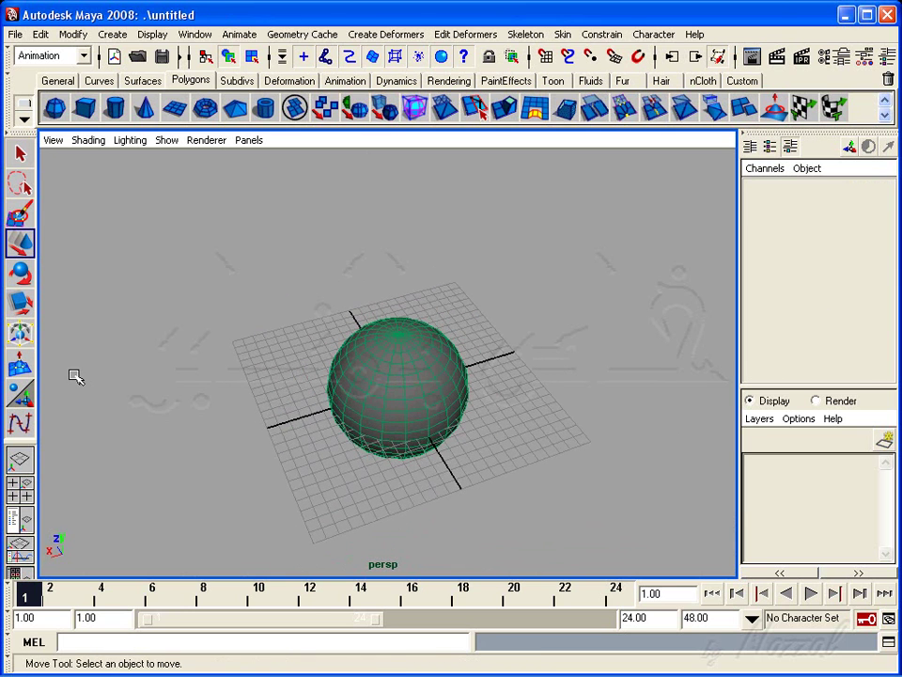
Step: Start an EP curve on the live sphere, placing the first points across its surface
{"action": "left_click", "coordinate": [19, 425]}
{"action": "right_click_drag", "start_coordinate": [404, 385], "coordinate": [435, 394], "text": "alt"}
{"action": "mouse_move", "coordinate": [435, 395]}
{"action": "left_mouse_down", "text": "alt"}
{"action": "mouse_move", "coordinate": [400, 425]}
{"action": "mouse_move", "coordinate": [417, 358]}
{"action": "left_mouse_up", "text": "alt"}
{"action": "left_click", "coordinate": [418, 357]}
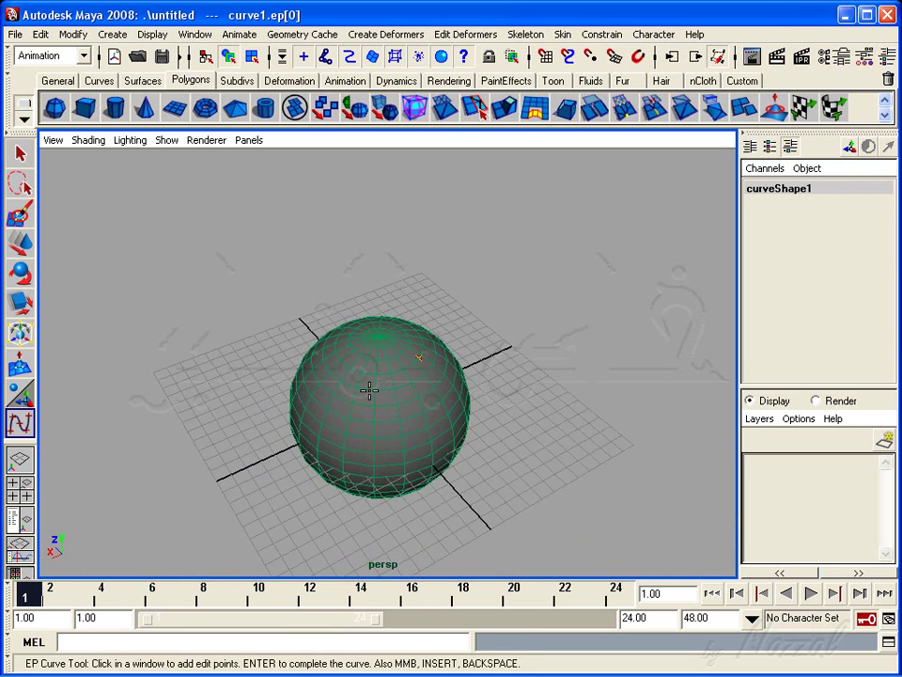
{"action": "left_click", "coordinate": [320, 376]}
{"action": "left_click", "coordinate": [442, 395]}
{"action": "mouse_move", "coordinate": [442, 394]}
{"action": "left_mouse_down", "text": "alt"}
{"action": "mouse_move", "coordinate": [520, 419]}
{"action": "mouse_move", "coordinate": [367, 418]}
{"action": "mouse_move", "coordinate": [446, 435]}
{"action": "mouse_move", "coordinate": [507, 422]}
{"action": "left_mouse_up", "text": "alt"}
{"action": "left_click", "coordinate": [365, 418]}
{"action": "left_click", "coordinate": [365, 418]}
{"action": "left_click", "coordinate": [445, 435]}
{"action": "left_click", "coordinate": [386, 433]}
{"action": "left_click", "coordinate": [302, 465]}
Step: Continue the curve around the sphere's underside to its last point and finish it
{"action": "left_click_drag", "start_coordinate": [302, 465], "coordinate": [545, 443], "text": "alt"}
{"action": "left_click", "coordinate": [407, 447]}
{"action": "left_click", "coordinate": [326, 471]}
{"action": "left_click", "coordinate": [327, 471]}
{"action": "left_click_drag", "start_coordinate": [327, 470], "coordinate": [584, 459], "text": "alt"}
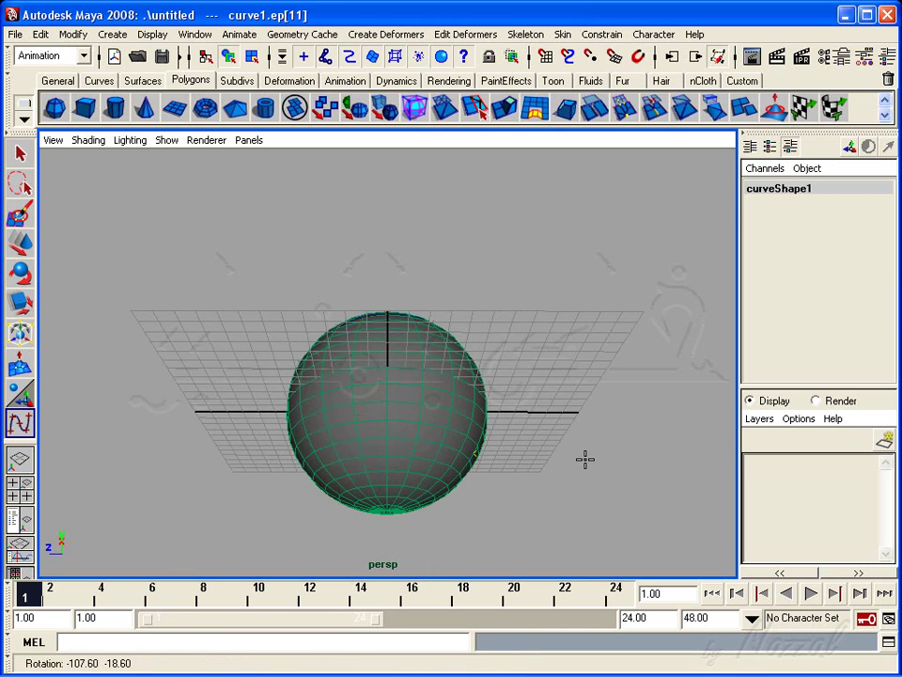
{"action": "left_click", "coordinate": [310, 355]}
{"action": "left_click", "coordinate": [356, 494]}
{"action": "left_click_drag", "start_coordinate": [356, 493], "coordinate": [527, 485], "text": "alt"}
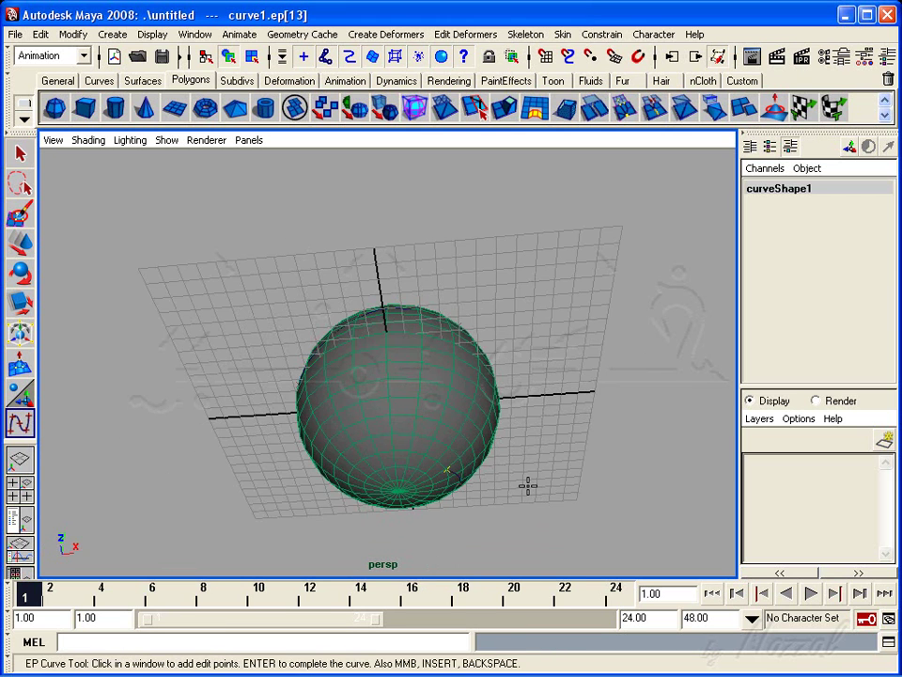
{"action": "left_click", "coordinate": [424, 480]}
{"action": "left_click_drag", "start_coordinate": [424, 479], "coordinate": [490, 480], "text": "alt"}
{"action": "right_click_drag", "start_coordinate": [489, 479], "coordinate": [333, 534], "text": "alt"}
{"action": "key", "text": "w"}
Step: Turn off Make Live, then delete the sphere and the traced curve
{"action": "mouse_move", "coordinate": [473, 430]}
{"action": "left_mouse_down", "text": "alt"}
{"action": "mouse_move", "coordinate": [467, 455]}
{"action": "mouse_move", "coordinate": [526, 441]}
{"action": "left_mouse_up", "text": "alt"}
{"action": "left_click", "coordinate": [575, 151]}
{"action": "left_click", "coordinate": [639, 58]}
{"action": "left_click", "coordinate": [349, 425]}
{"action": "key", "text": "Delete"}
{"action": "mouse_move", "coordinate": [438, 461]}
{"action": "left_mouse_down"}
{"action": "mouse_move", "coordinate": [99, 437]}
{"action": "mouse_move", "coordinate": [423, 477]}
{"action": "mouse_move", "coordinate": [695, 440]}
{"action": "mouse_move", "coordinate": [259, 478]}
{"action": "mouse_move", "coordinate": [487, 503]}
{"action": "left_mouse_up"}
{"action": "right_click_drag", "start_coordinate": [488, 504], "coordinate": [419, 455], "text": "alt"}
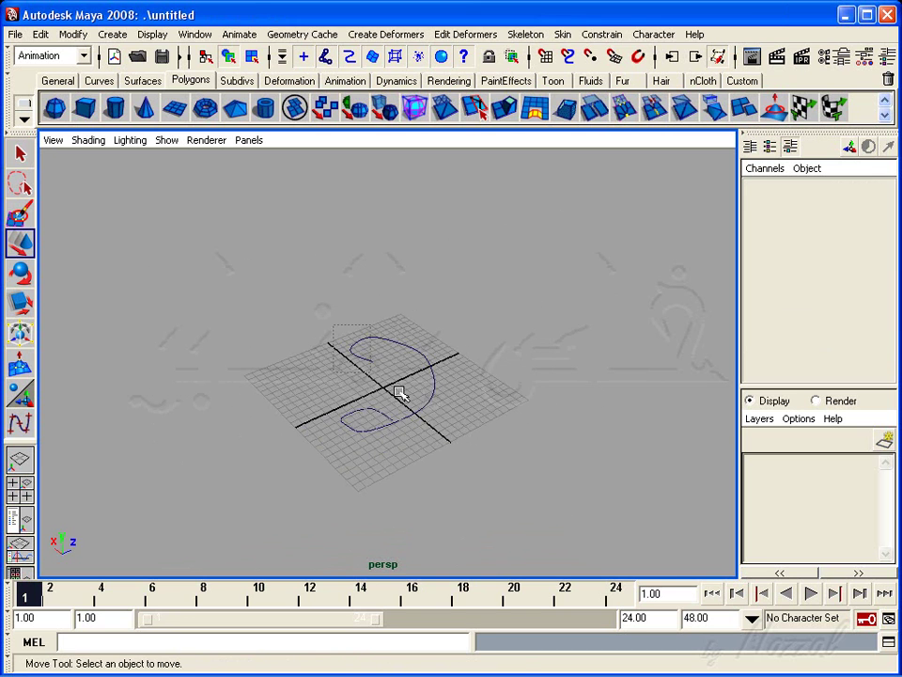
{"action": "left_click_drag", "start_coordinate": [399, 393], "coordinate": [570, 466]}
{"action": "key", "text": "Delete"}
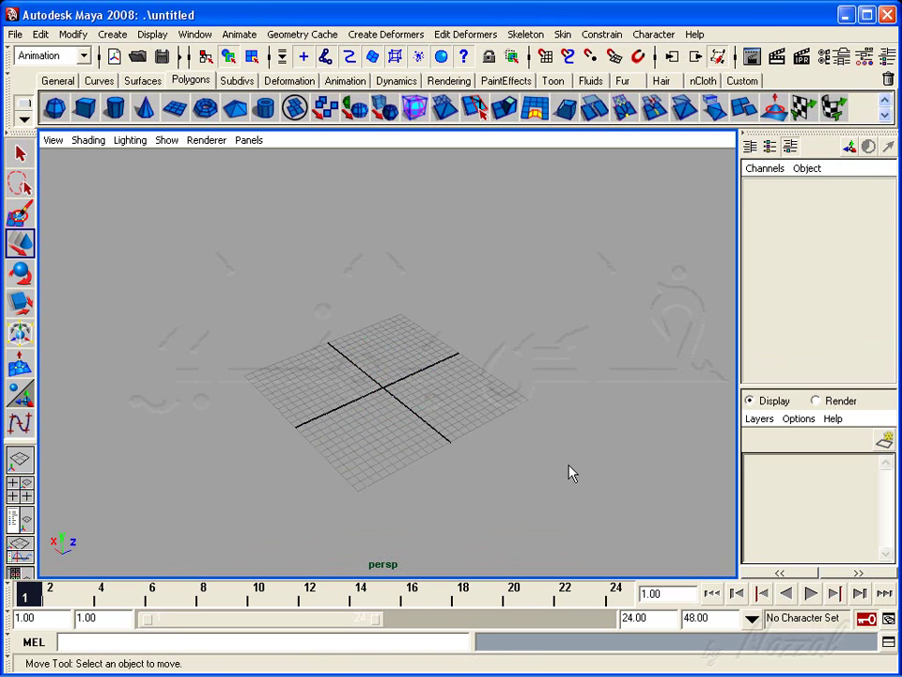
{"action": "middle_click_drag", "start_coordinate": [453, 375], "coordinate": [431, 390], "text": "alt"}
{"action": "right_click_drag", "start_coordinate": [428, 390], "coordinate": [470, 400], "text": "alt"}
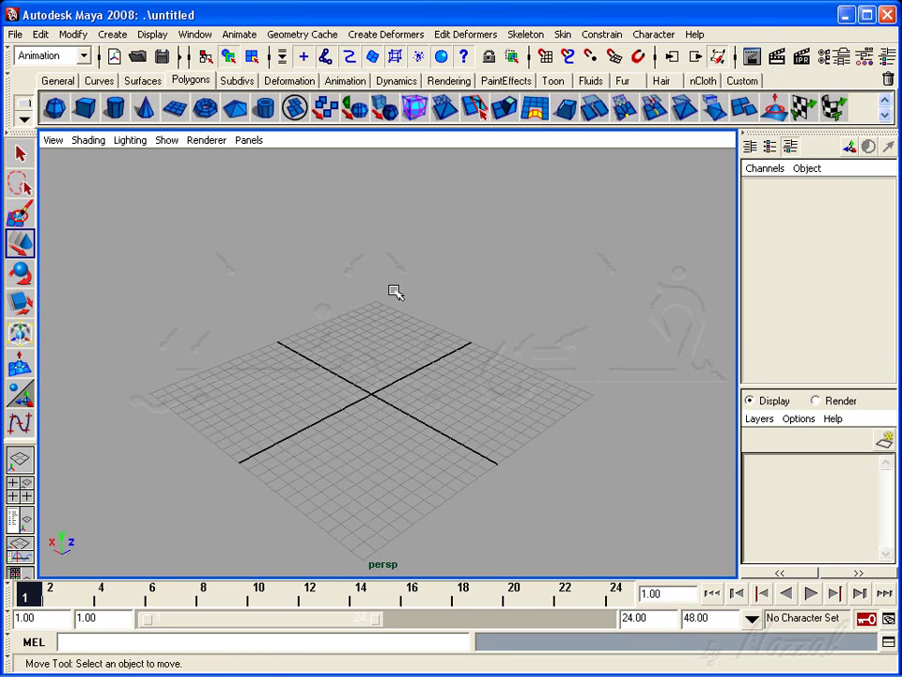
{"action": "left_click_drag", "start_coordinate": [383, 323], "coordinate": [427, 365], "text": "alt"}
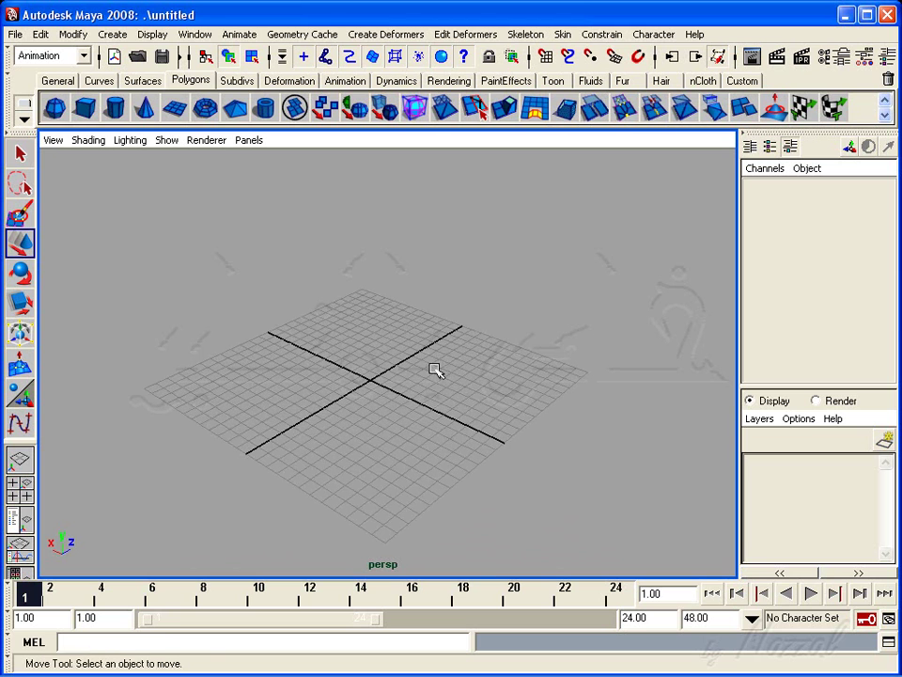
{"action": "left_click", "coordinate": [85, 107]}
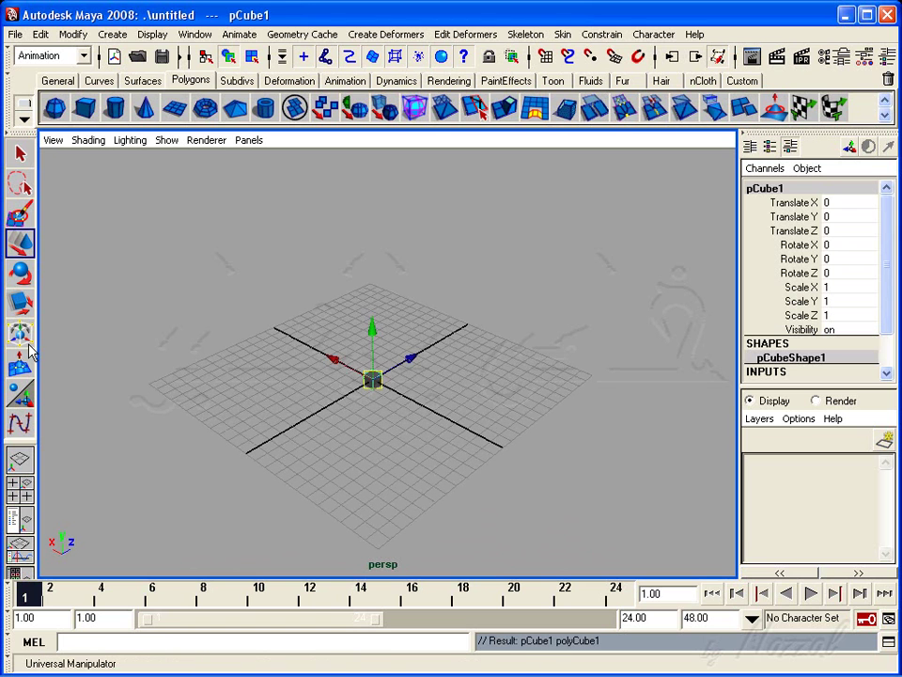
{"action": "key", "text": "r"}
{"action": "left_click_drag", "start_coordinate": [374, 380], "coordinate": [402, 402]}
{"action": "left_click_drag", "start_coordinate": [372, 308], "coordinate": [377, 132]}
{"action": "key", "text": "w"}
{"action": "mouse_move", "coordinate": [282, 451]}
{"action": "left_mouse_down", "text": "alt"}
{"action": "mouse_move", "coordinate": [364, 489]}
{"action": "mouse_move", "coordinate": [440, 395]}
{"action": "mouse_move", "coordinate": [564, 347]}
{"action": "mouse_move", "coordinate": [538, 417]}
{"action": "mouse_move", "coordinate": [516, 411]}
{"action": "mouse_move", "coordinate": [524, 403]}
{"action": "left_mouse_up", "text": "alt"}
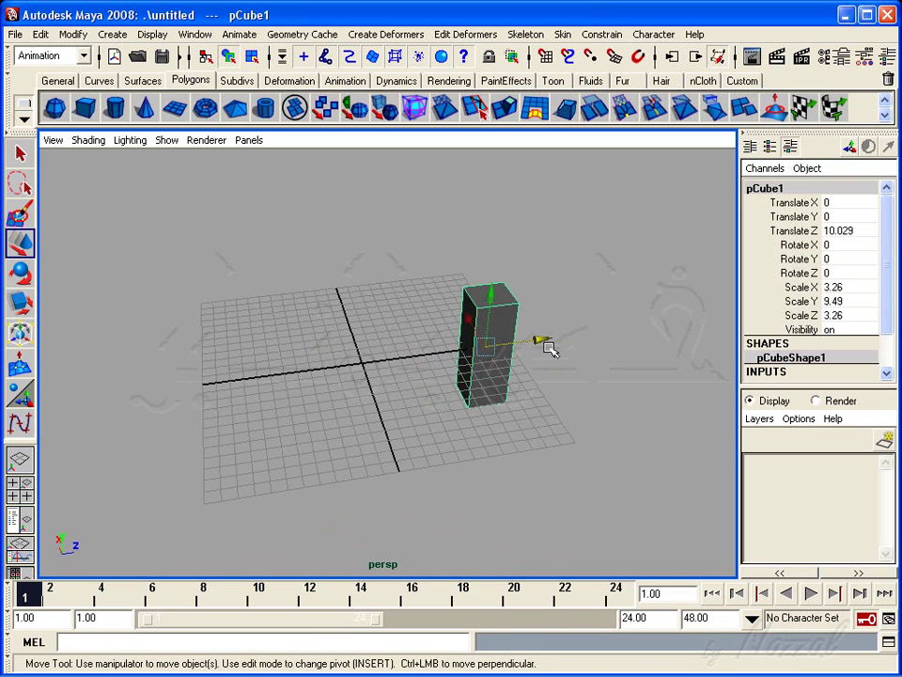
{"action": "key", "text": "ctrl+d"}
{"action": "mouse_move", "coordinate": [550, 342]}
{"action": "left_mouse_down"}
{"action": "mouse_move", "coordinate": [382, 379]}
{"action": "mouse_move", "coordinate": [358, 401]}
{"action": "left_mouse_up"}
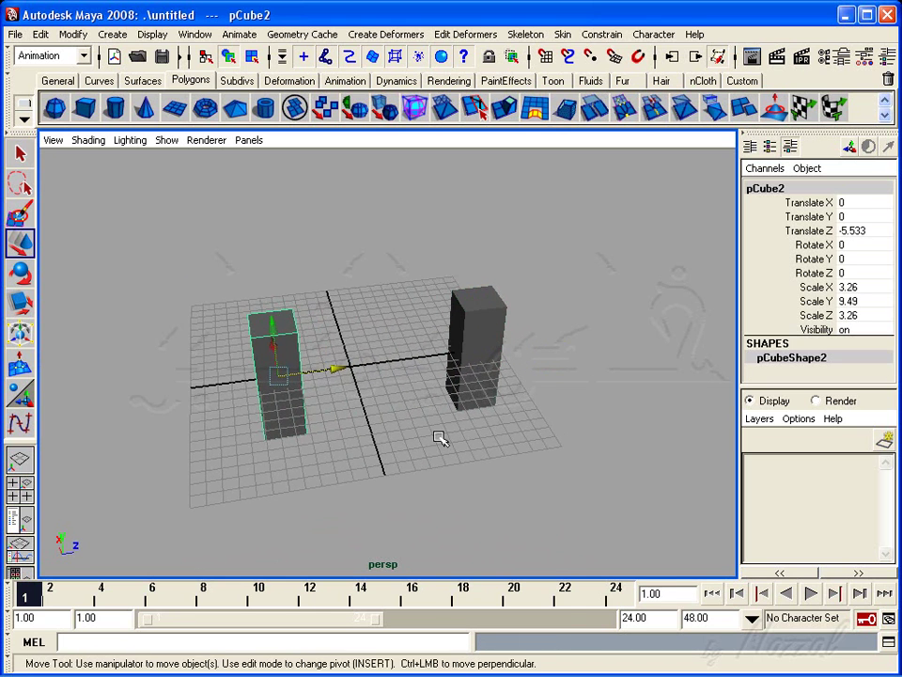
{"action": "left_click_drag", "start_coordinate": [438, 438], "coordinate": [412, 445], "text": "alt"}
{"action": "mouse_move", "coordinate": [412, 445]}
{"action": "right_mouse_down", "text": "alt"}
{"action": "mouse_move", "coordinate": [438, 435]}
{"action": "mouse_move", "coordinate": [420, 419]}
{"action": "right_mouse_up", "text": "alt"}
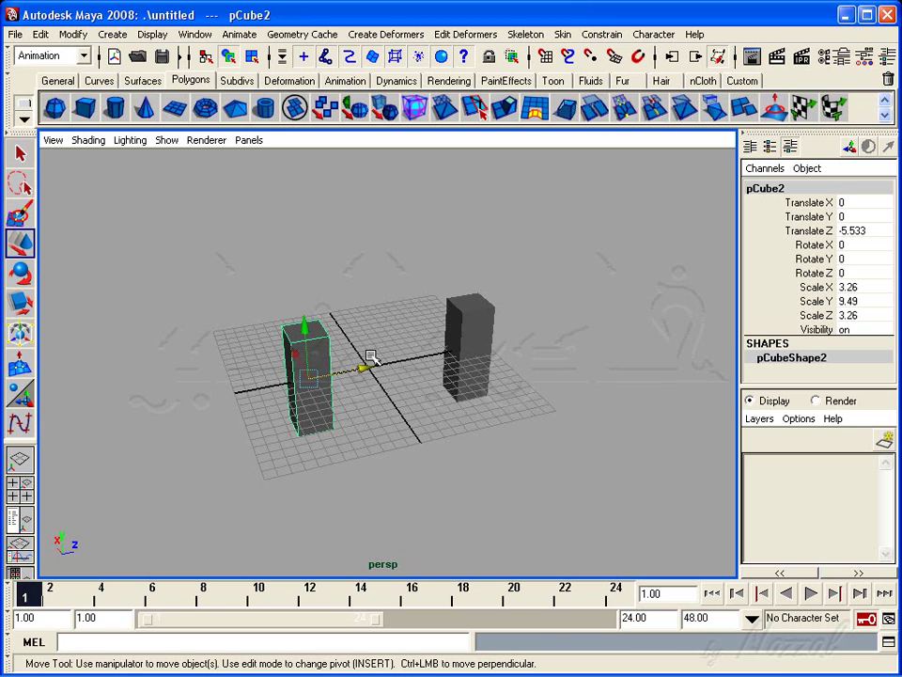
{"action": "key", "text": "ctrl+d"}
{"action": "mouse_move", "coordinate": [297, 354]}
{"action": "left_mouse_down"}
{"action": "mouse_move", "coordinate": [262, 292]}
{"action": "mouse_move", "coordinate": [369, 414]}
{"action": "left_mouse_up"}
{"action": "key", "text": "ctrl+d"}
{"action": "mouse_move", "coordinate": [352, 278]}
{"action": "left_mouse_down"}
{"action": "mouse_move", "coordinate": [389, 258]}
{"action": "mouse_move", "coordinate": [508, 263]}
{"action": "mouse_move", "coordinate": [452, 379]}
{"action": "left_mouse_up"}
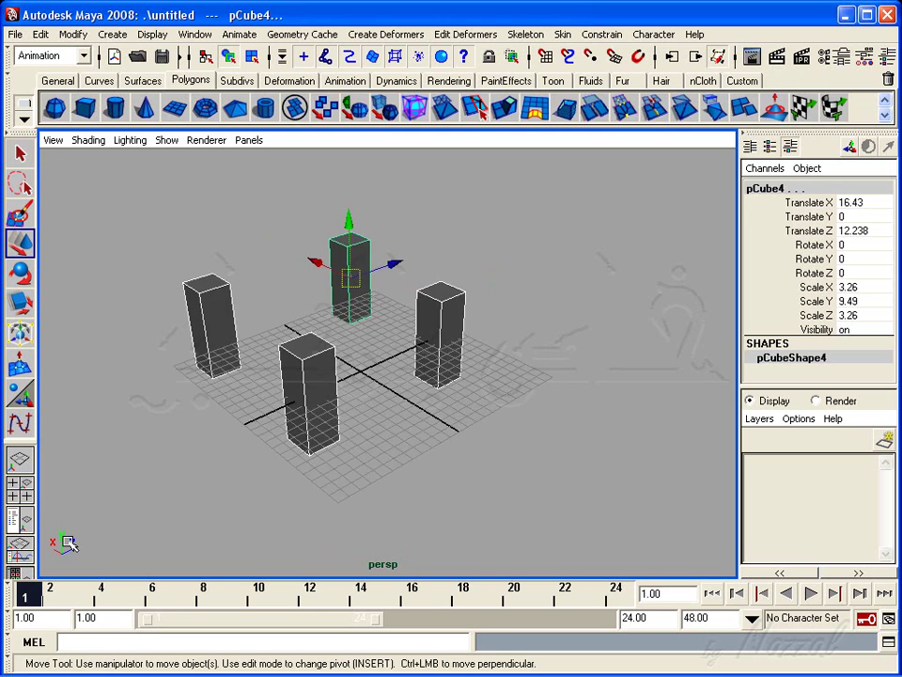
{"action": "left_click_drag", "start_coordinate": [658, 160], "coordinate": [68, 550]}
{"action": "key", "text": "Delete"}
{"action": "left_click_drag", "start_coordinate": [217, 526], "coordinate": [342, 509], "text": "alt"}
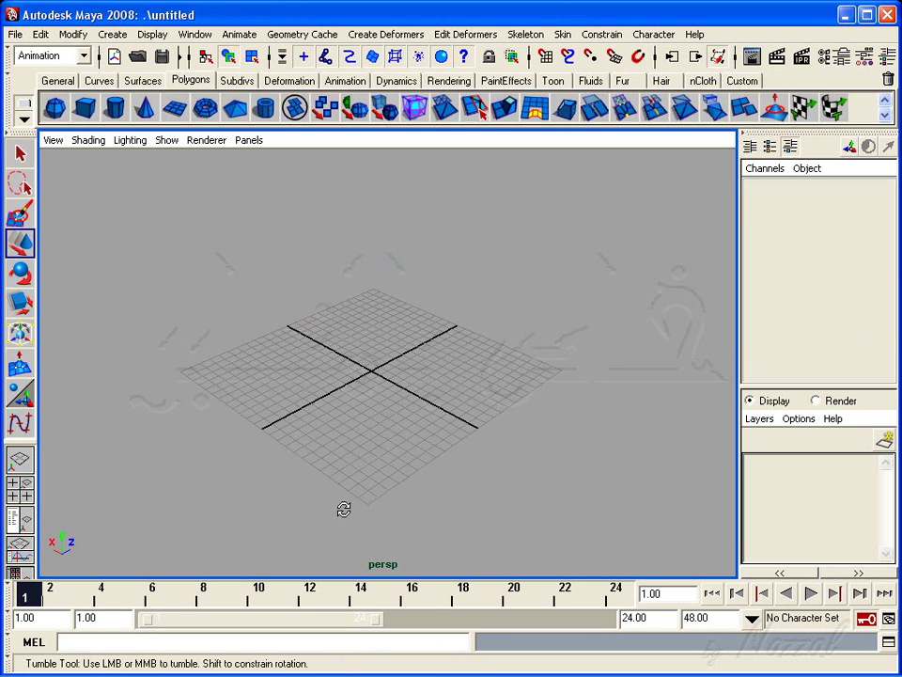
Step: Create a polygon cube scaled uniformly to 4.899 and check its polyCube1 inputs in the Channel Box
{"action": "left_click", "coordinate": [85, 107]}
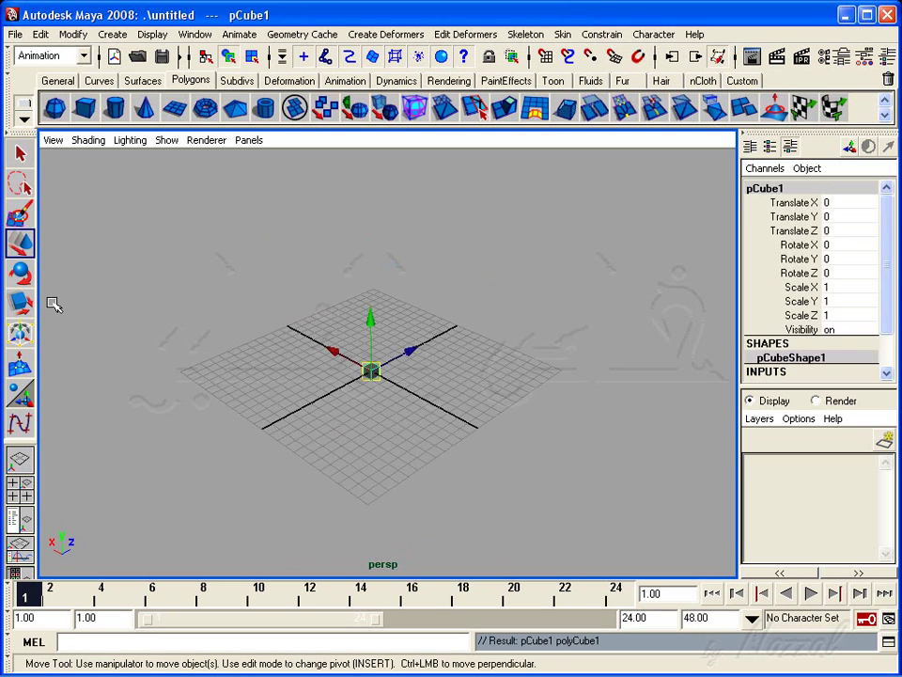
{"action": "key", "text": "r"}
{"action": "left_click_drag", "start_coordinate": [370, 370], "coordinate": [306, 328]}
{"action": "key", "text": "w"}
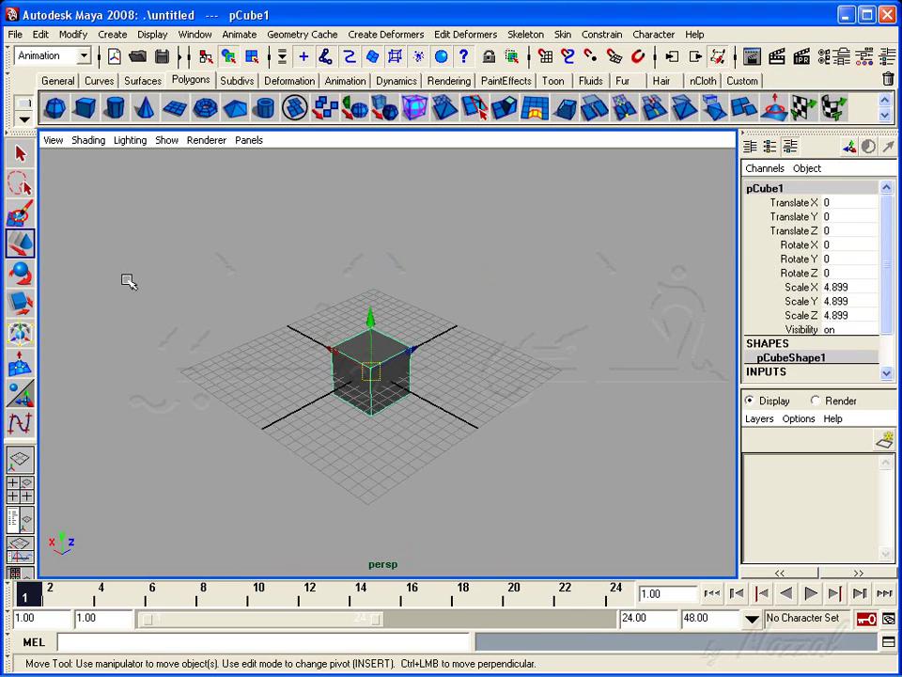
{"action": "scroll", "coordinate": [777, 282], "scroll_direction": "down", "scroll_amount": 2}
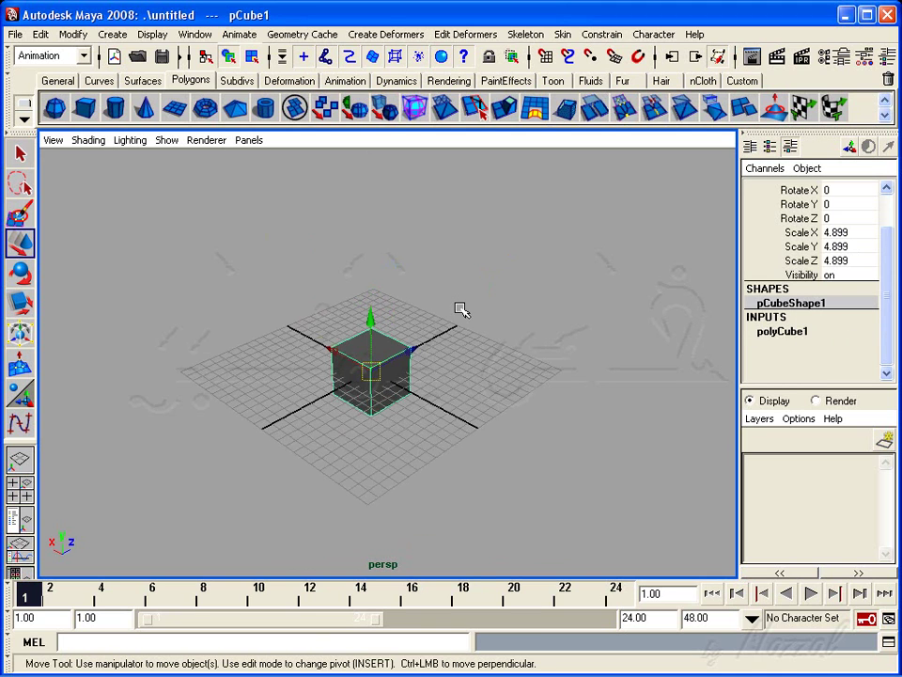
{"action": "left_click", "coordinate": [782, 330]}
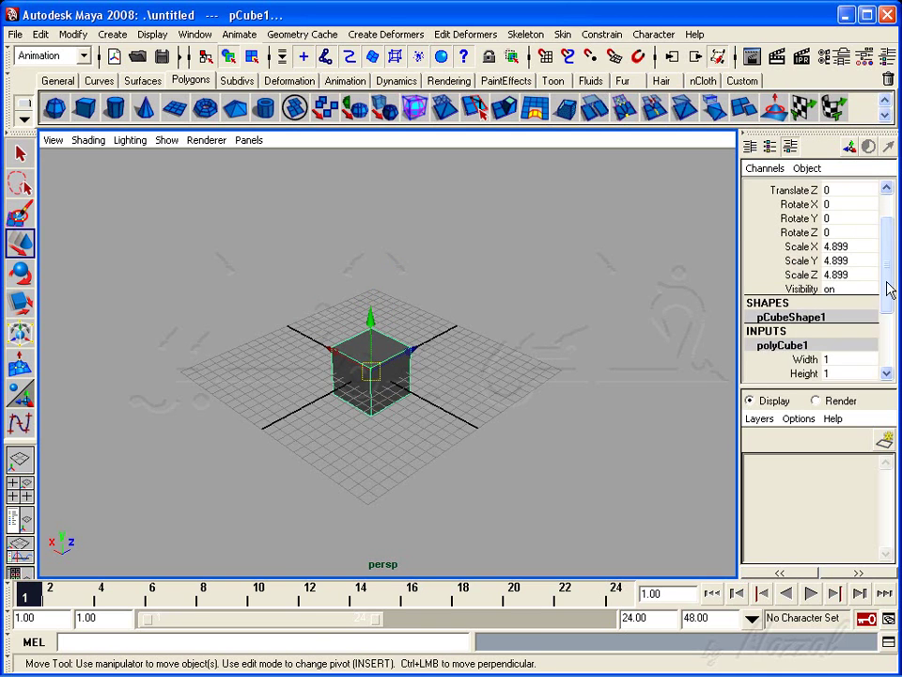
{"action": "scroll", "coordinate": [810, 310], "scroll_direction": "down", "scroll_amount": 3}
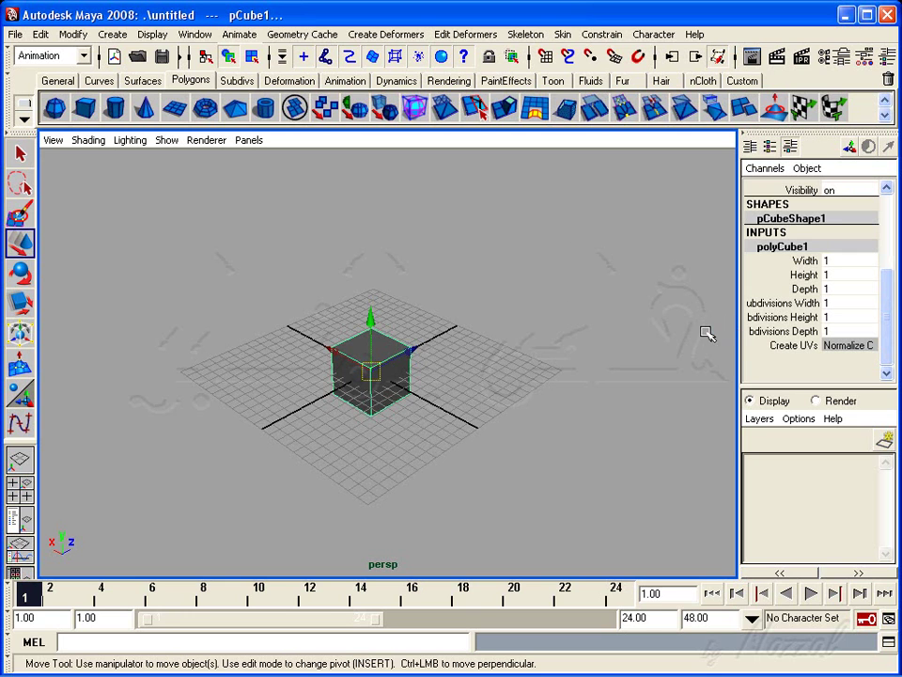
{"action": "left_click", "coordinate": [467, 278]}
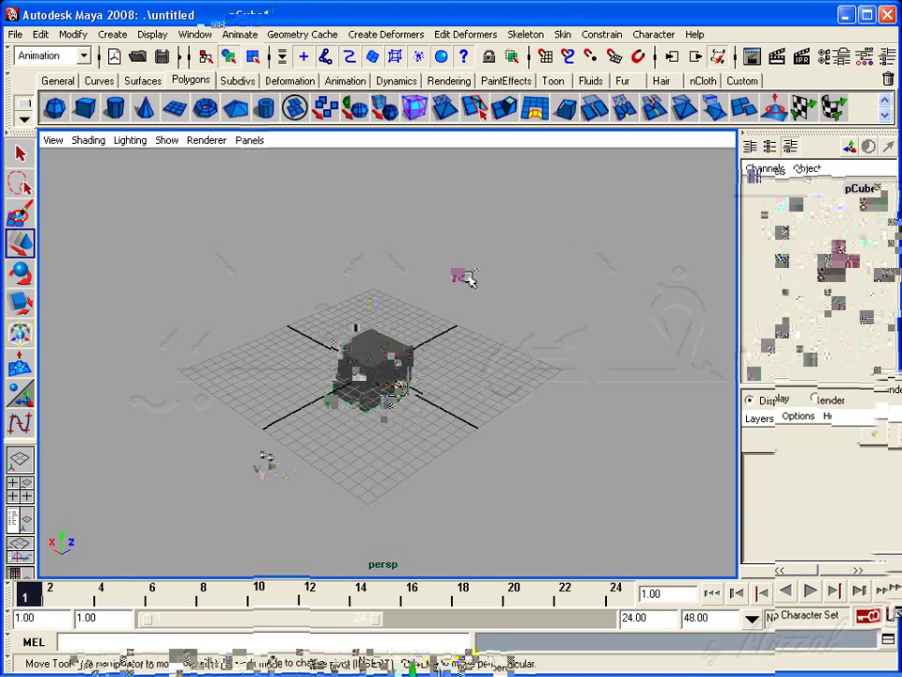
{"action": "key", "text": "ctrl+d"}
{"action": "middle_click_drag", "start_coordinate": [463, 275], "coordinate": [538, 507]}
{"action": "left_click_drag", "start_coordinate": [538, 508], "coordinate": [543, 377], "text": "alt"}
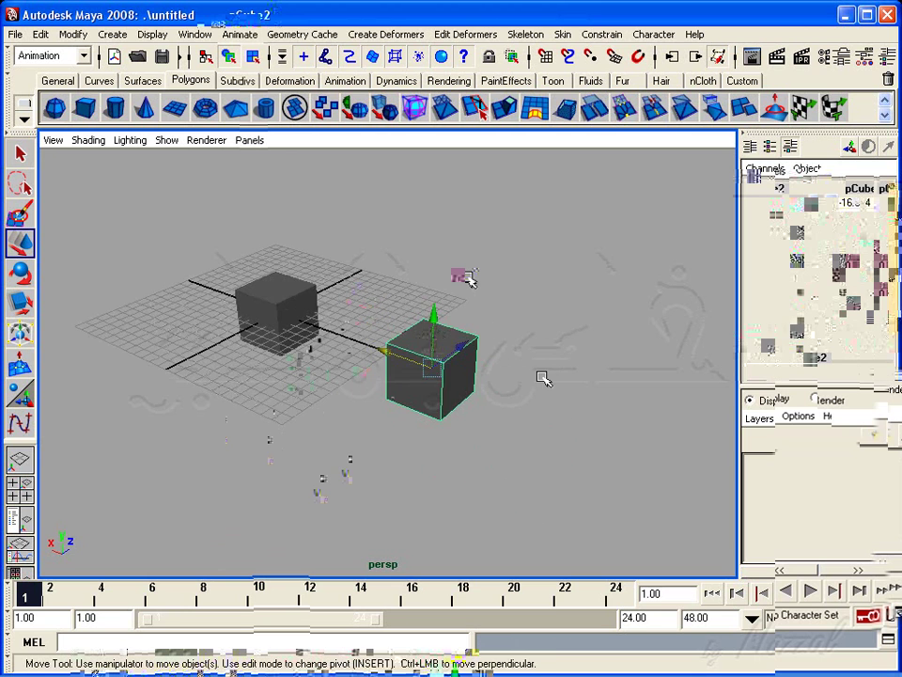
{"action": "left_click", "coordinate": [544, 378]}
{"action": "left_click", "coordinate": [467, 342]}
{"action": "scroll", "coordinate": [818, 336], "scroll_direction": "down", "scroll_amount": 1}
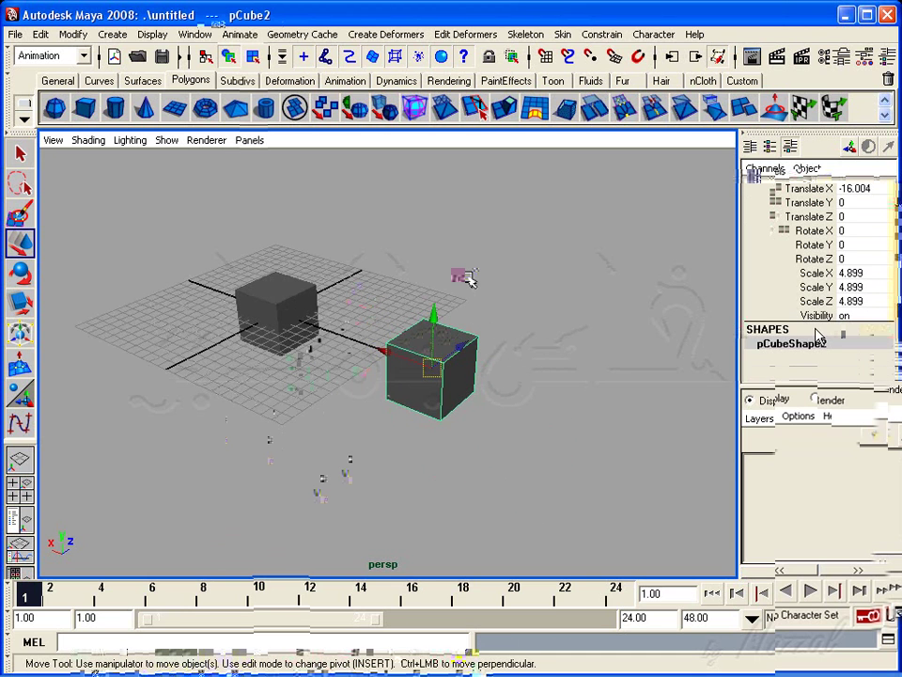
{"action": "double_click", "coordinate": [821, 344]}
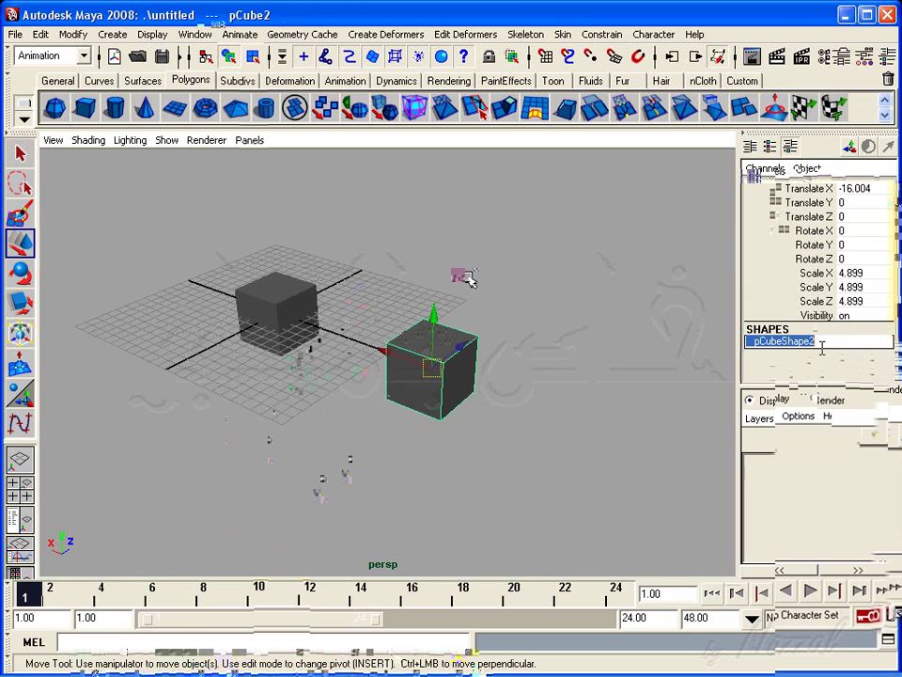
{"action": "left_click", "coordinate": [538, 326]}
{"action": "left_click", "coordinate": [433, 366]}
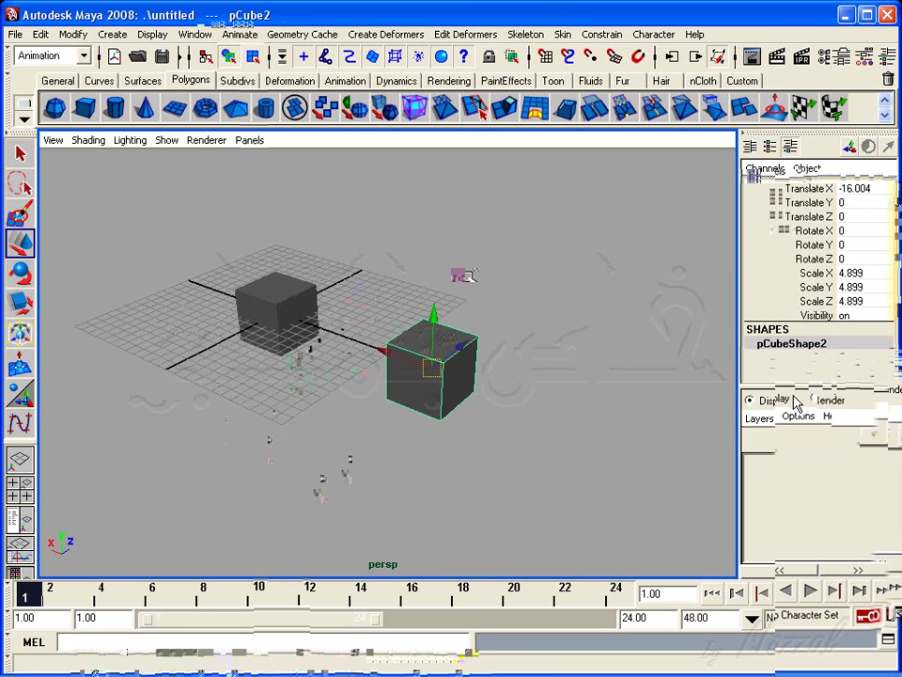
{"action": "left_click", "coordinate": [282, 325]}
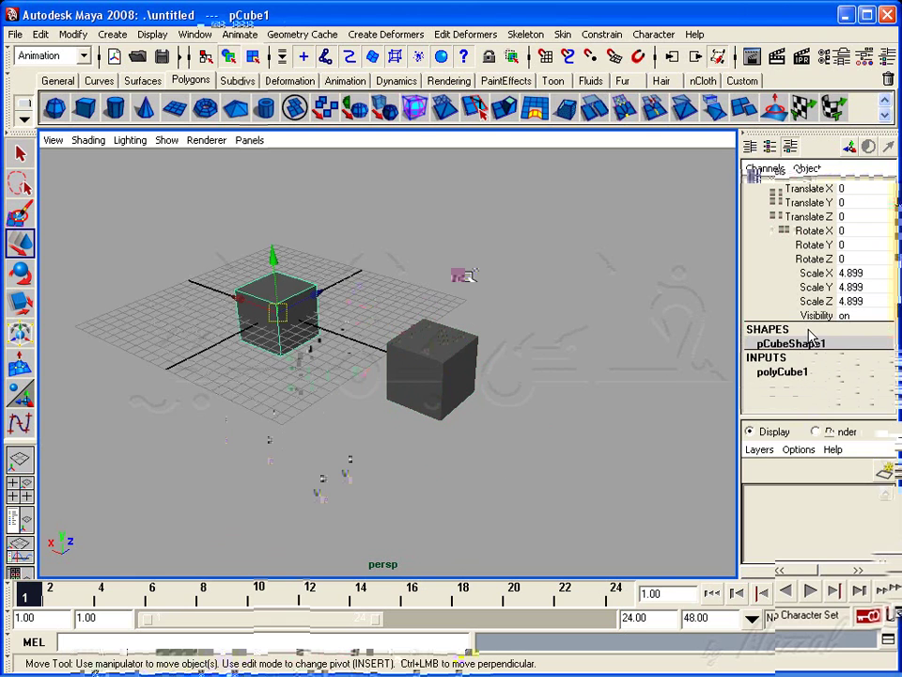
{"action": "left_click", "coordinate": [435, 387]}
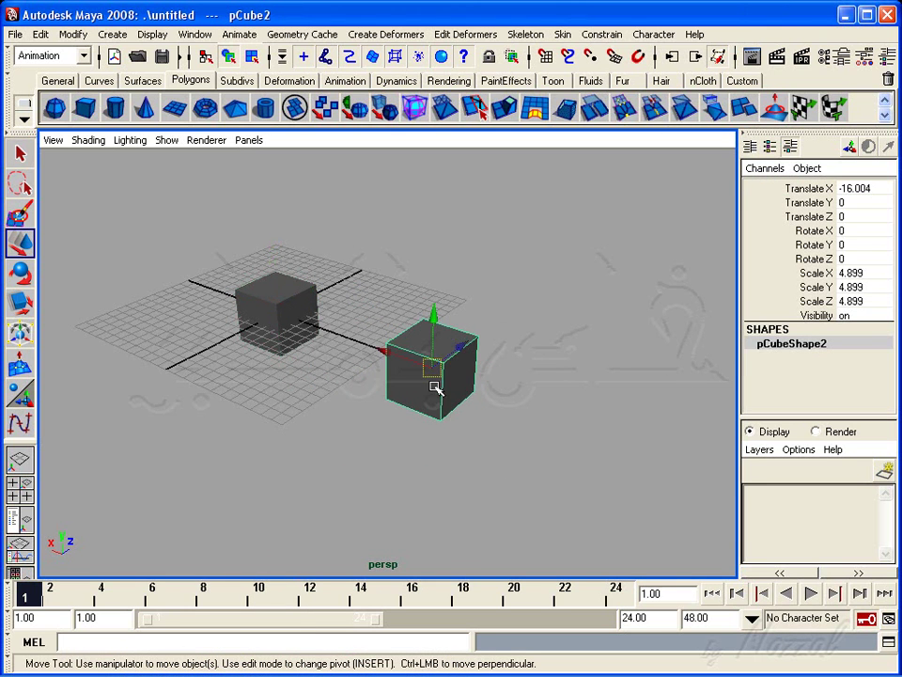
{"action": "mouse_move", "coordinate": [555, 238]}
{"action": "left_mouse_down", "text": "alt"}
{"action": "mouse_move", "coordinate": [532, 326]}
{"action": "mouse_move", "coordinate": [548, 323]}
{"action": "mouse_move", "coordinate": [456, 402]}
{"action": "left_mouse_up", "text": "alt"}
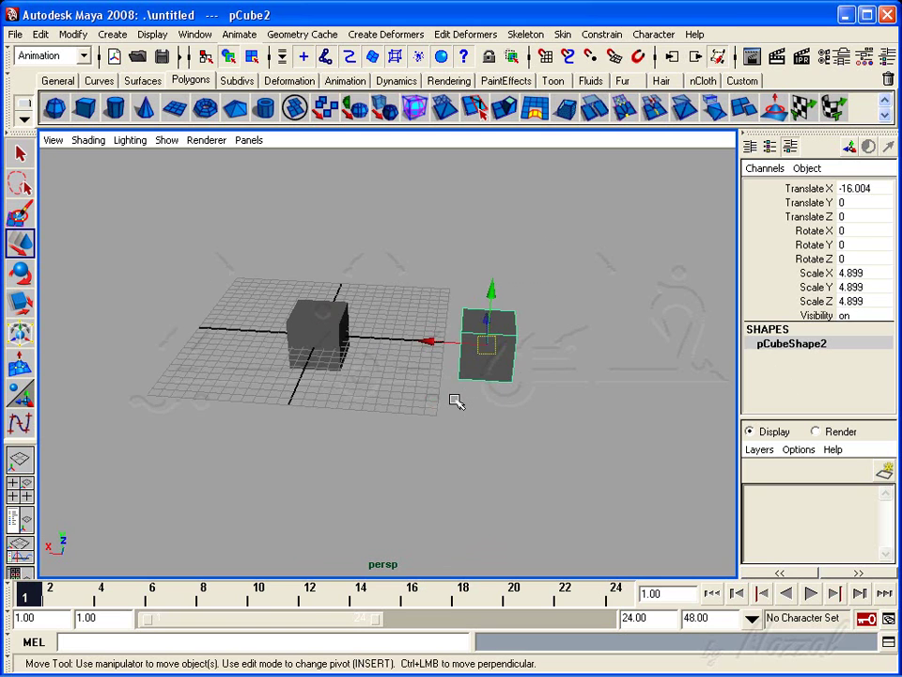
{"action": "key", "text": "Delete"}
{"action": "middle_click_drag", "start_coordinate": [453, 407], "coordinate": [487, 397], "text": "alt"}
{"action": "left_click_drag", "start_coordinate": [487, 397], "coordinate": [430, 425], "text": "alt"}
Step: Duplicate Special the cube with Duplicate input graph on, moving the copy to X -11.665
{"action": "middle_click_drag", "start_coordinate": [430, 425], "coordinate": [444, 433], "text": "alt"}
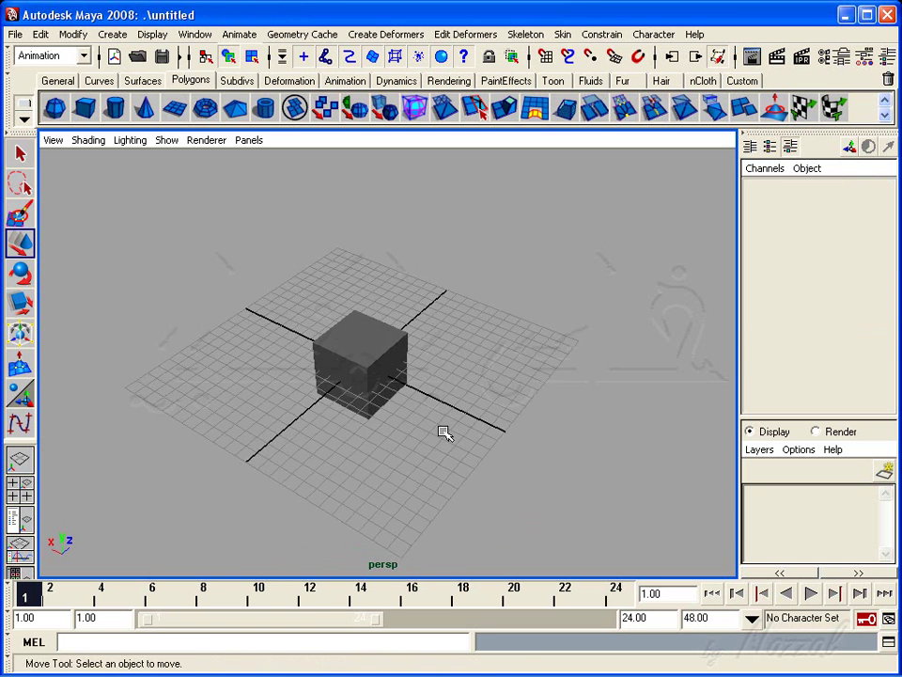
{"action": "left_click", "coordinate": [334, 325]}
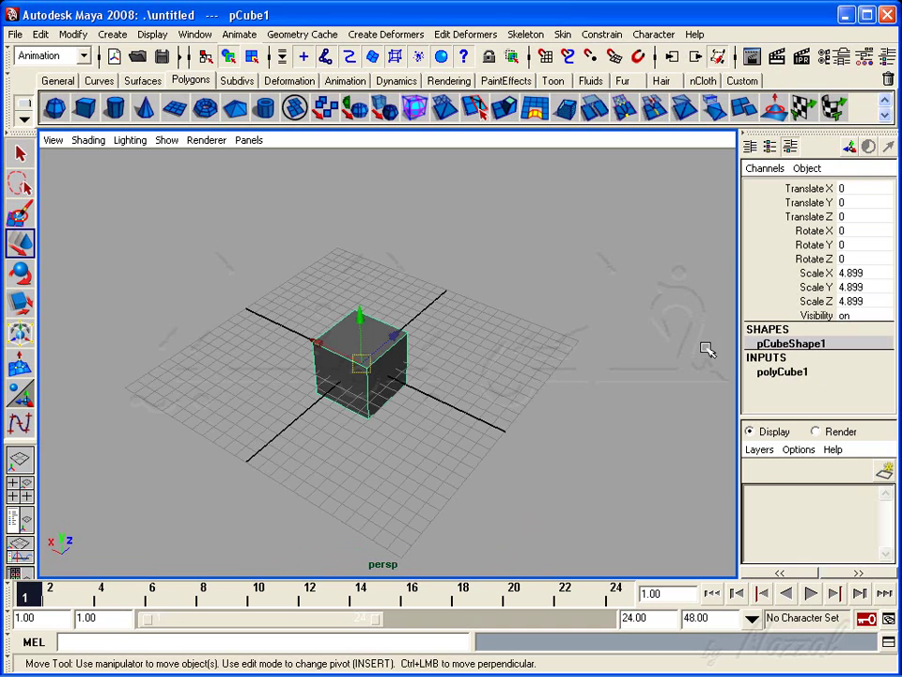
{"action": "left_click", "coordinate": [41, 34]}
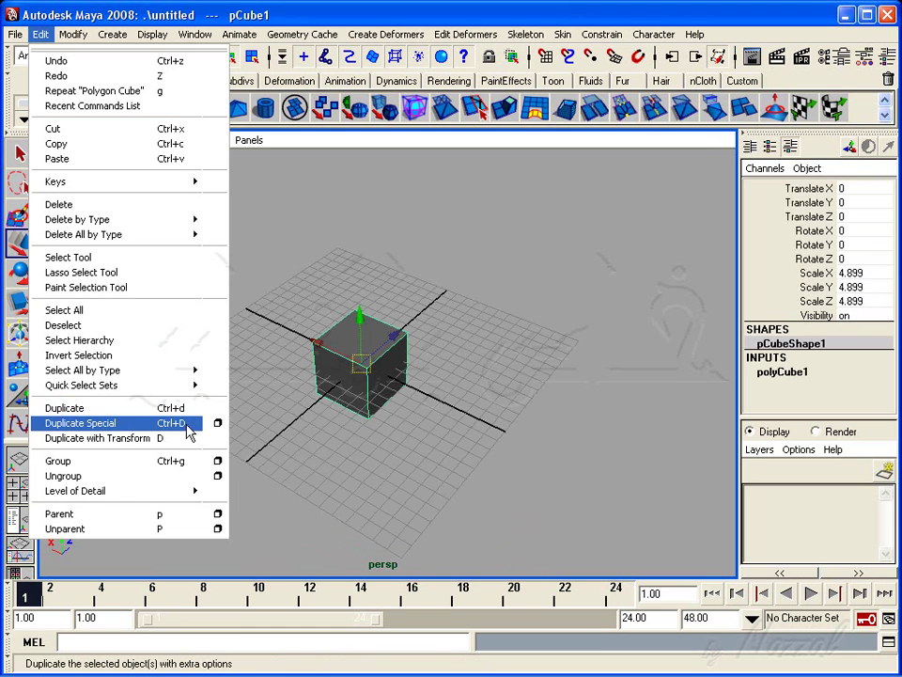
{"action": "left_click", "coordinate": [218, 429]}
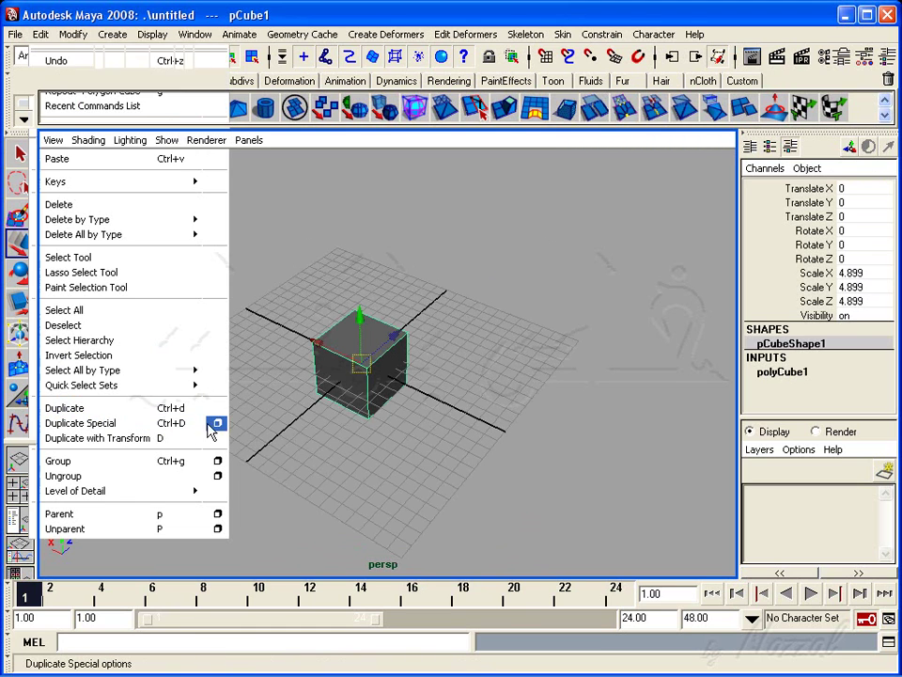
{"action": "left_click_drag", "start_coordinate": [369, 110], "coordinate": [586, 93]}
{"action": "mouse_move", "coordinate": [316, 457]}
{"action": "left_mouse_down", "text": "alt"}
{"action": "mouse_move", "coordinate": [264, 447]}
{"action": "mouse_move", "coordinate": [276, 428]}
{"action": "left_mouse_up", "text": "alt"}
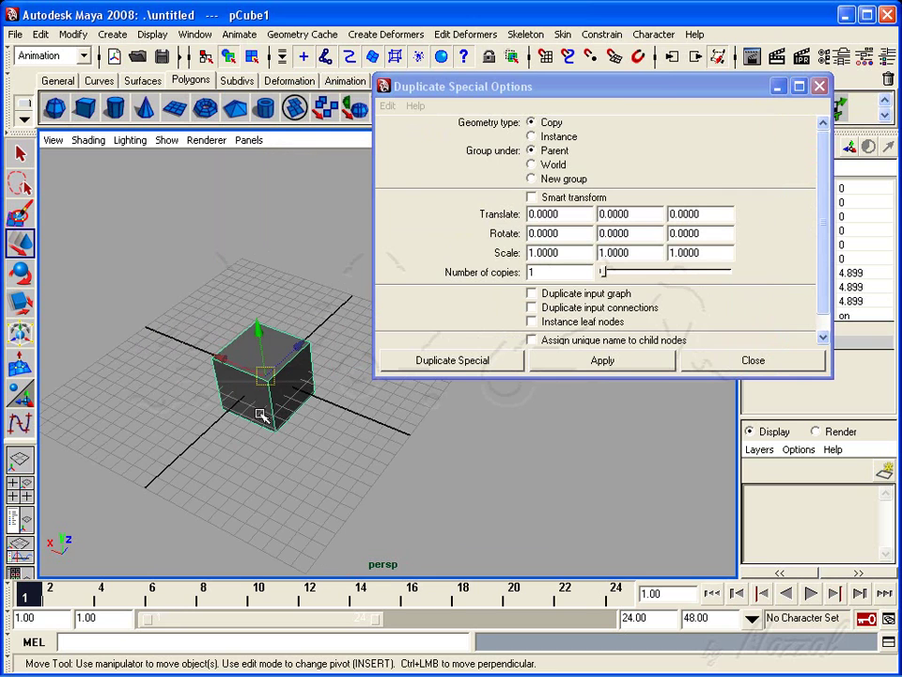
{"action": "left_click", "coordinate": [532, 294]}
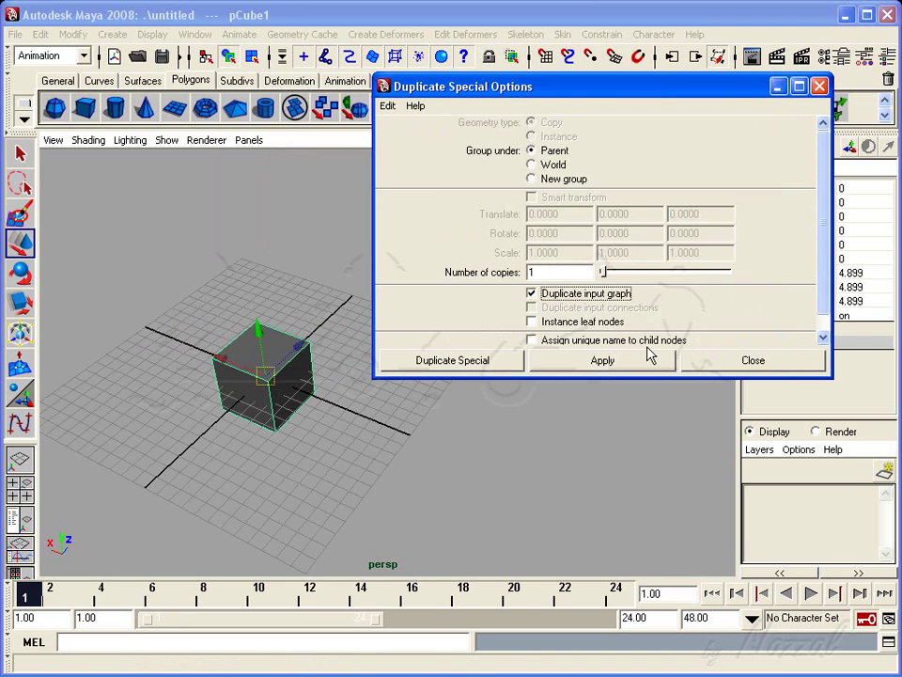
{"action": "left_click", "coordinate": [592, 364]}
{"action": "left_click_drag", "start_coordinate": [397, 477], "coordinate": [375, 463], "text": "alt"}
{"action": "mouse_move", "coordinate": [268, 380]}
{"action": "left_mouse_down"}
{"action": "mouse_move", "coordinate": [246, 383]}
{"action": "mouse_move", "coordinate": [318, 402]}
{"action": "left_mouse_up"}
{"action": "left_click_drag", "start_coordinate": [480, 469], "coordinate": [451, 413], "text": "alt"}
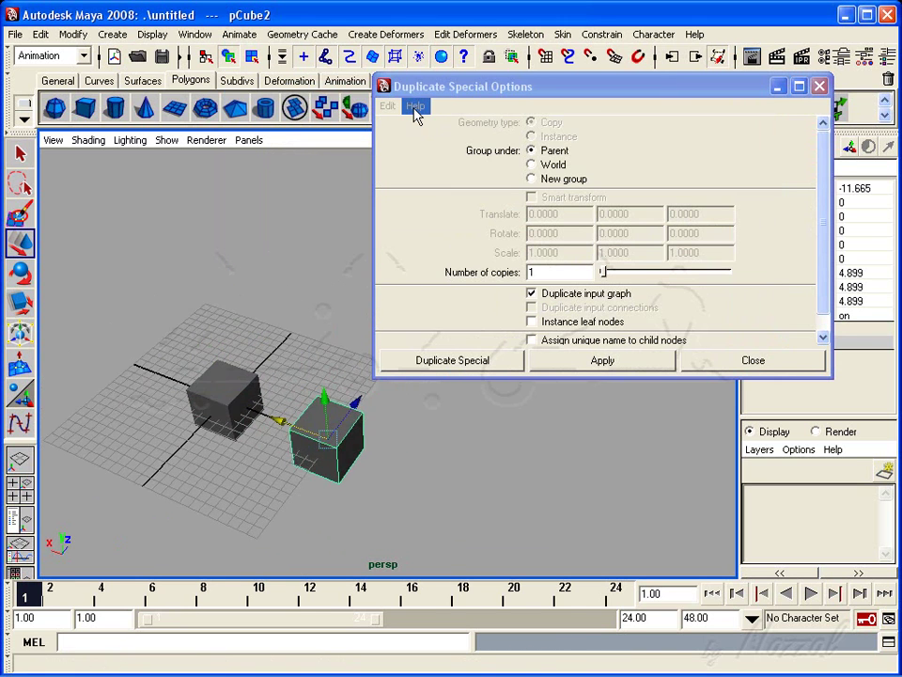
Step: Reset the Duplicate Special options to their defaults and close the window
{"action": "left_click", "coordinate": [388, 106]}
{"action": "left_click", "coordinate": [403, 141]}
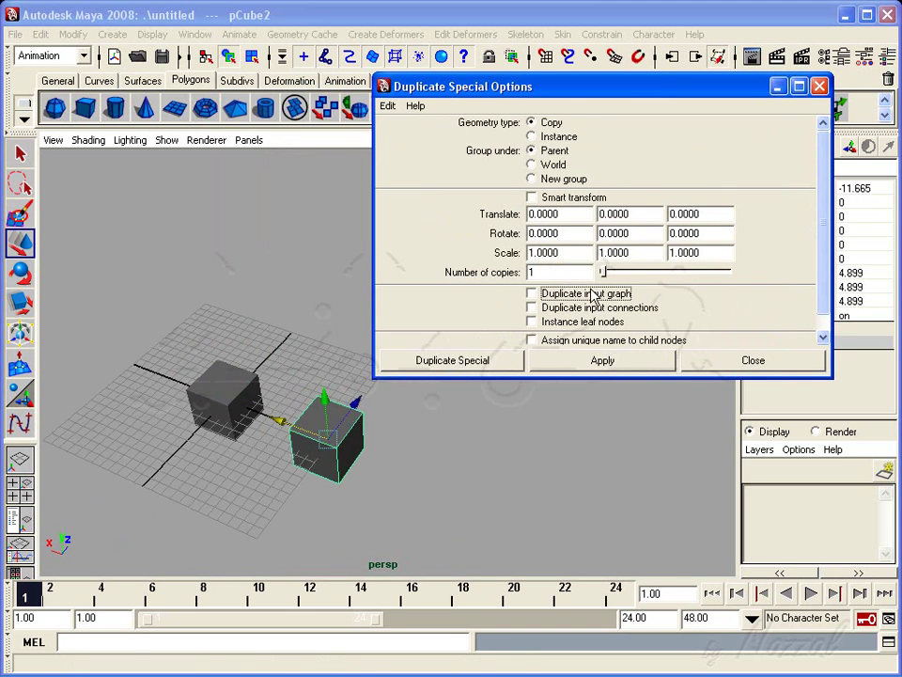
{"action": "left_click", "coordinate": [388, 106]}
{"action": "left_click", "coordinate": [394, 141]}
{"action": "left_click", "coordinate": [753, 361]}
Step: Compare the polyCube2 and polyCube1 inputs, then delete both cubes
{"action": "middle_click_drag", "start_coordinate": [459, 379], "coordinate": [469, 323], "text": "alt"}
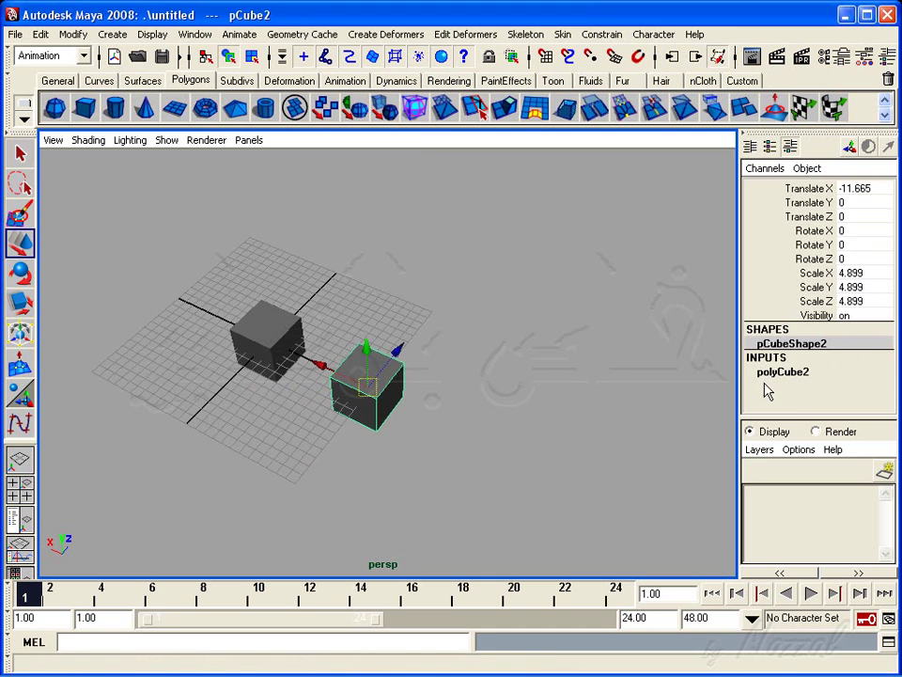
{"action": "left_click", "coordinate": [799, 374]}
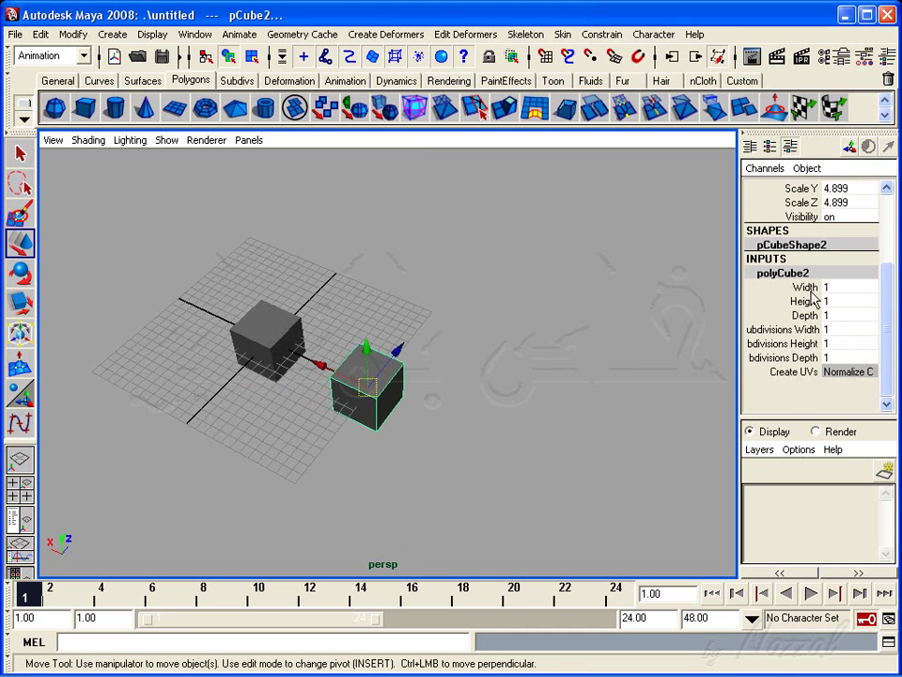
{"action": "left_click", "coordinate": [246, 350]}
{"action": "left_click", "coordinate": [794, 370]}
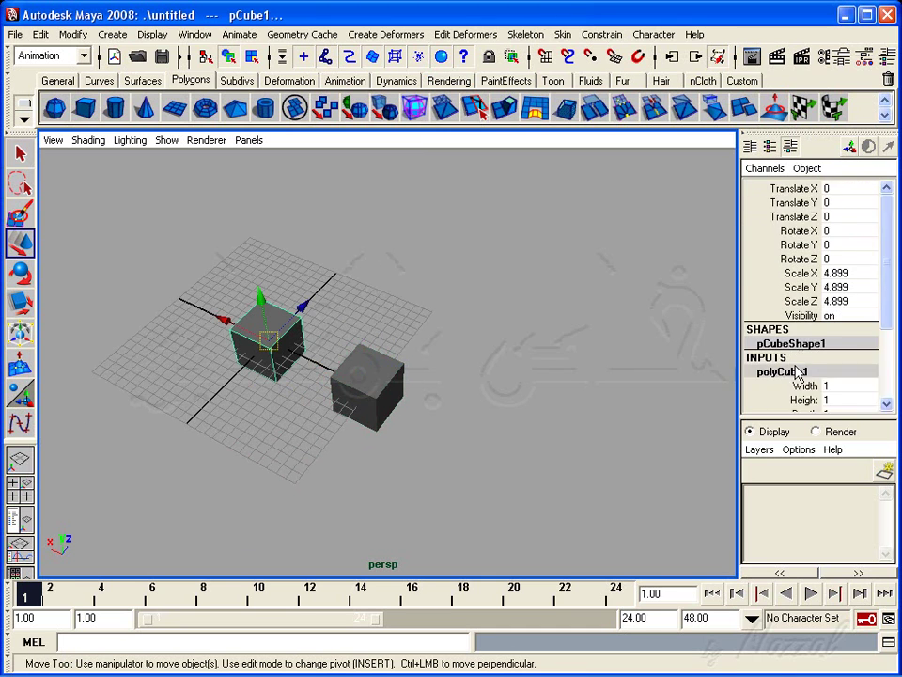
{"action": "right_click_drag", "start_coordinate": [294, 362], "coordinate": [210, 302], "text": "alt"}
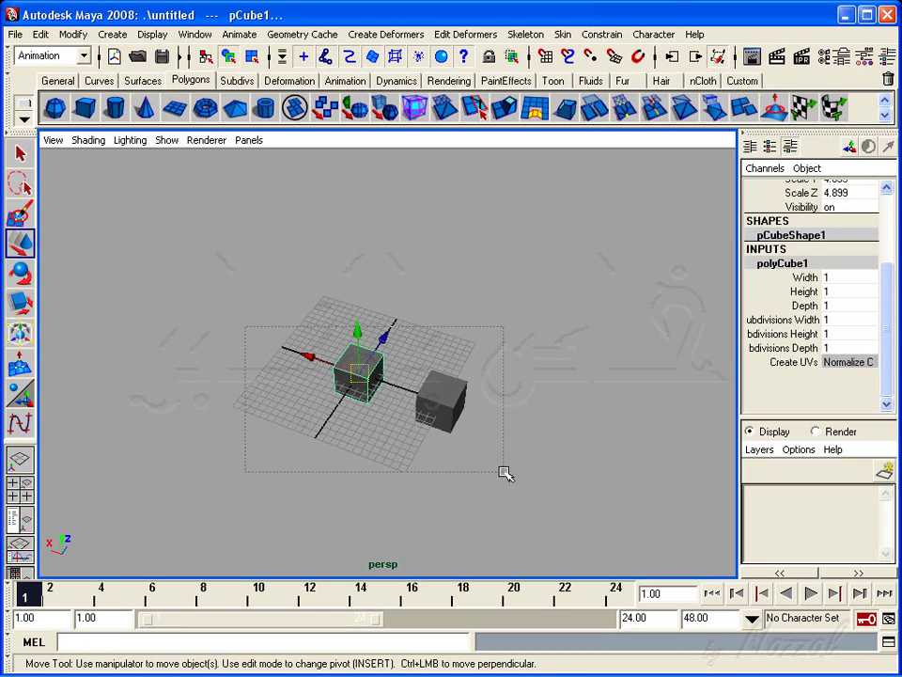
{"action": "left_click_drag", "start_coordinate": [505, 472], "coordinate": [505, 474], "text": "shift"}
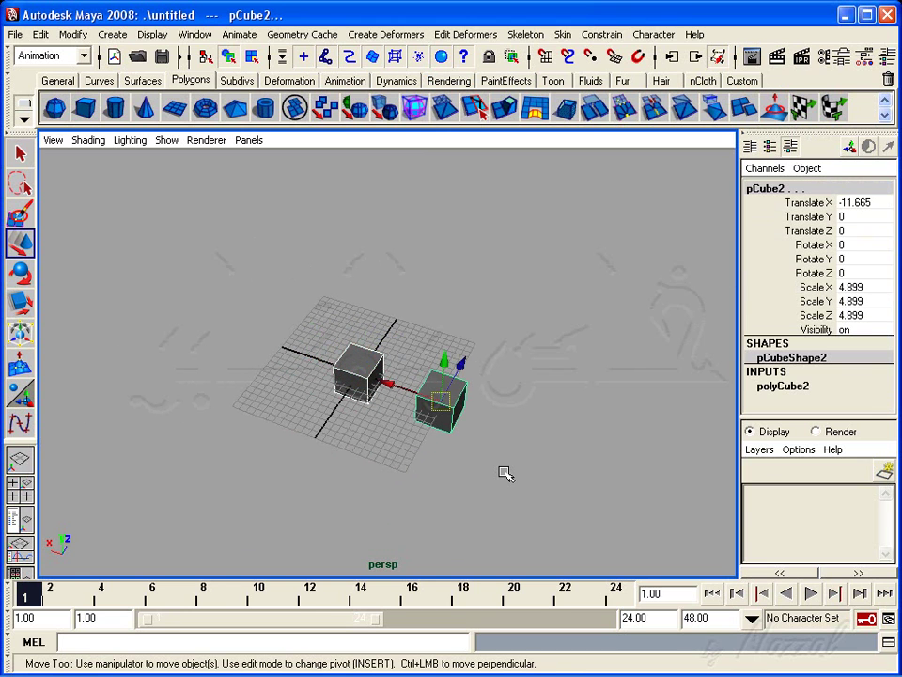
{"action": "key", "text": "Delete"}
{"action": "mouse_move", "coordinate": [503, 473]}
{"action": "right_mouse_down", "text": "alt"}
{"action": "mouse_move", "coordinate": [393, 417]}
{"action": "mouse_move", "coordinate": [510, 416]}
{"action": "right_mouse_up", "text": "alt"}
{"action": "mouse_move", "coordinate": [510, 416]}
{"action": "left_mouse_down", "text": "alt"}
{"action": "mouse_move", "coordinate": [499, 387]}
{"action": "mouse_move", "coordinate": [467, 389]}
{"action": "left_mouse_up", "text": "alt"}
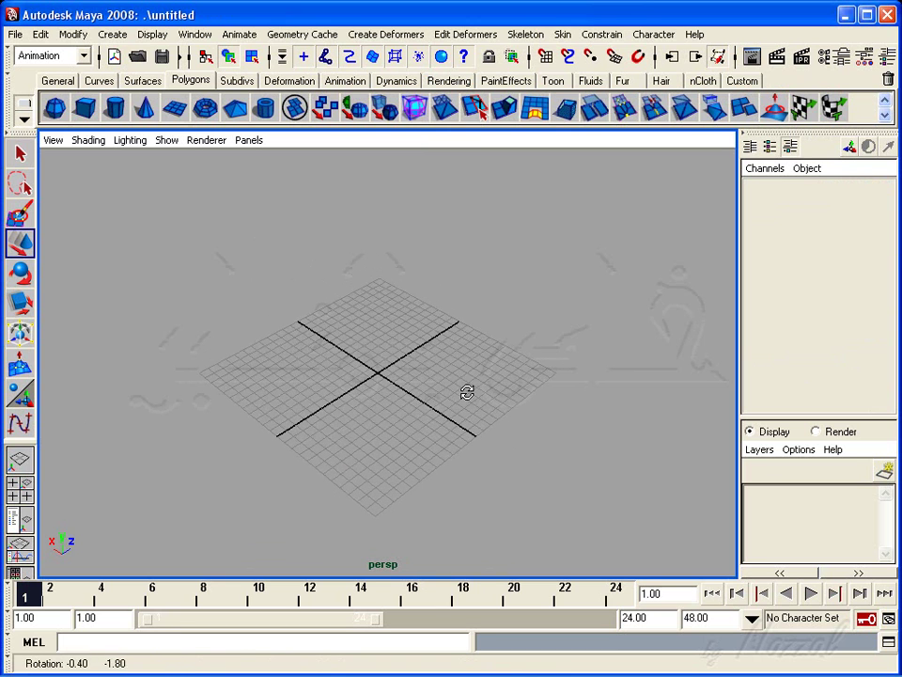
Step: Create a polygon cube and scale it into a 2.725 × 0.534 × 8.356 plank
{"action": "left_click", "coordinate": [86, 108]}
{"action": "right_click_drag", "start_coordinate": [436, 358], "coordinate": [423, 412], "text": "alt"}
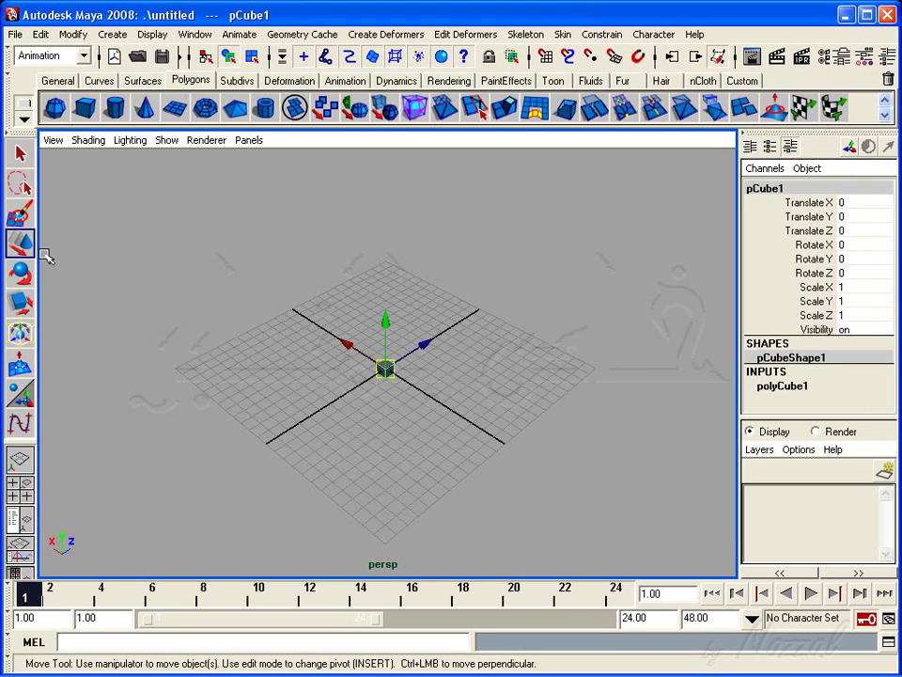
{"action": "left_click", "coordinate": [38, 308]}
{"action": "left_click_drag", "start_coordinate": [385, 370], "coordinate": [394, 366]}
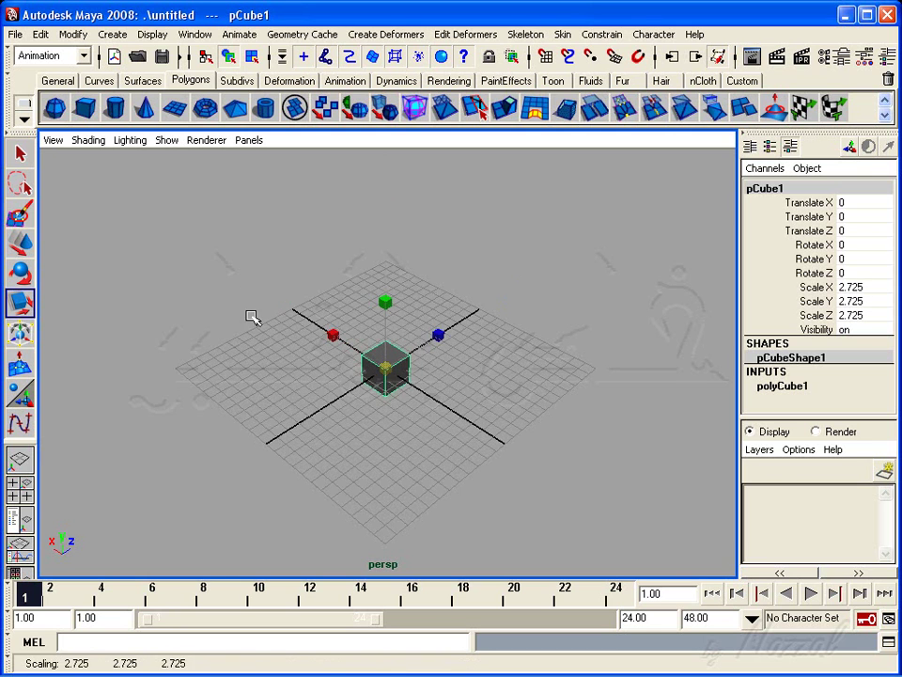
{"action": "left_click_drag", "start_coordinate": [430, 438], "coordinate": [427, 402], "text": "alt"}
{"action": "mouse_move", "coordinate": [391, 280]}
{"action": "left_mouse_down"}
{"action": "mouse_move", "coordinate": [393, 346]}
{"action": "mouse_move", "coordinate": [417, 413]}
{"action": "mouse_move", "coordinate": [448, 365]}
{"action": "mouse_move", "coordinate": [611, 374]}
{"action": "left_mouse_up"}
{"action": "mouse_move", "coordinate": [611, 374]}
{"action": "left_mouse_down", "text": "alt"}
{"action": "mouse_move", "coordinate": [497, 415]}
{"action": "mouse_move", "coordinate": [399, 412]}
{"action": "left_mouse_up", "text": "alt"}
{"action": "key", "text": "w"}
{"action": "right_click_drag", "start_coordinate": [399, 412], "coordinate": [282, 339], "text": "alt"}
{"action": "left_click", "coordinate": [113, 188]}
Step: Move the plank along X to -10.352 and reselect it
{"action": "left_click", "coordinate": [41, 34]}
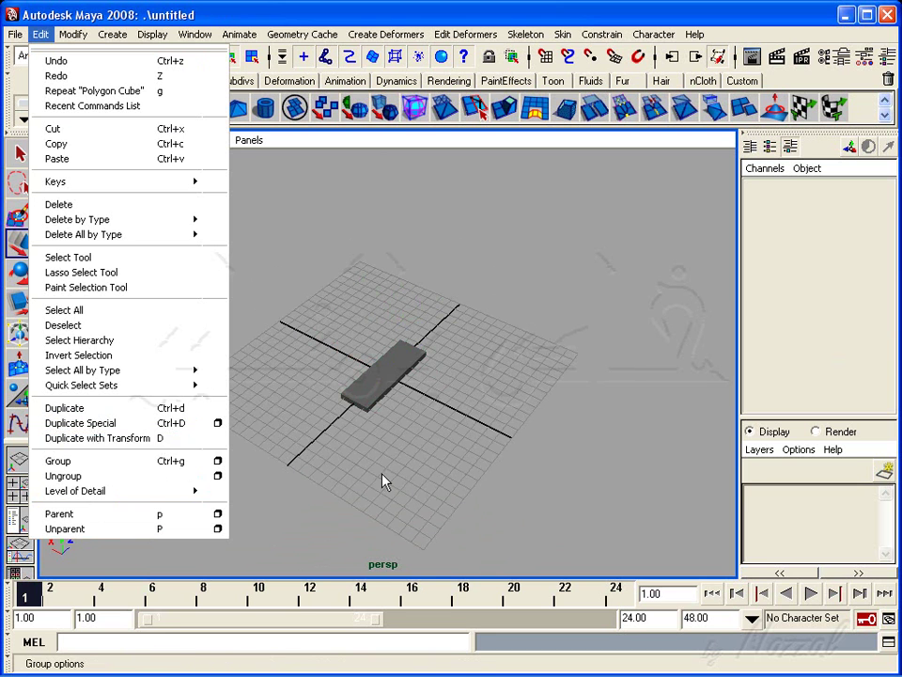
{"action": "right_click_drag", "start_coordinate": [383, 479], "coordinate": [425, 462], "text": "alt"}
{"action": "left_click_drag", "start_coordinate": [425, 461], "coordinate": [497, 405], "text": "alt"}
{"action": "right_click_drag", "start_coordinate": [497, 405], "coordinate": [416, 391], "text": "alt"}
{"action": "mouse_move", "coordinate": [417, 391]}
{"action": "left_mouse_down", "text": "alt"}
{"action": "mouse_move", "coordinate": [378, 365]}
{"action": "mouse_move", "coordinate": [548, 404]}
{"action": "mouse_move", "coordinate": [596, 431]}
{"action": "mouse_move", "coordinate": [463, 416]}
{"action": "mouse_move", "coordinate": [581, 331]}
{"action": "left_mouse_up", "text": "alt"}
{"action": "left_click", "coordinate": [379, 365]}
{"action": "mouse_move", "coordinate": [341, 314]}
{"action": "left_mouse_down", "text": "alt"}
{"action": "mouse_move", "coordinate": [553, 365]}
{"action": "mouse_move", "coordinate": [446, 363]}
{"action": "mouse_move", "coordinate": [533, 383]}
{"action": "mouse_move", "coordinate": [544, 368]}
{"action": "mouse_move", "coordinate": [566, 369]}
{"action": "mouse_move", "coordinate": [524, 409]}
{"action": "mouse_move", "coordinate": [533, 422]}
{"action": "left_mouse_up", "text": "alt"}
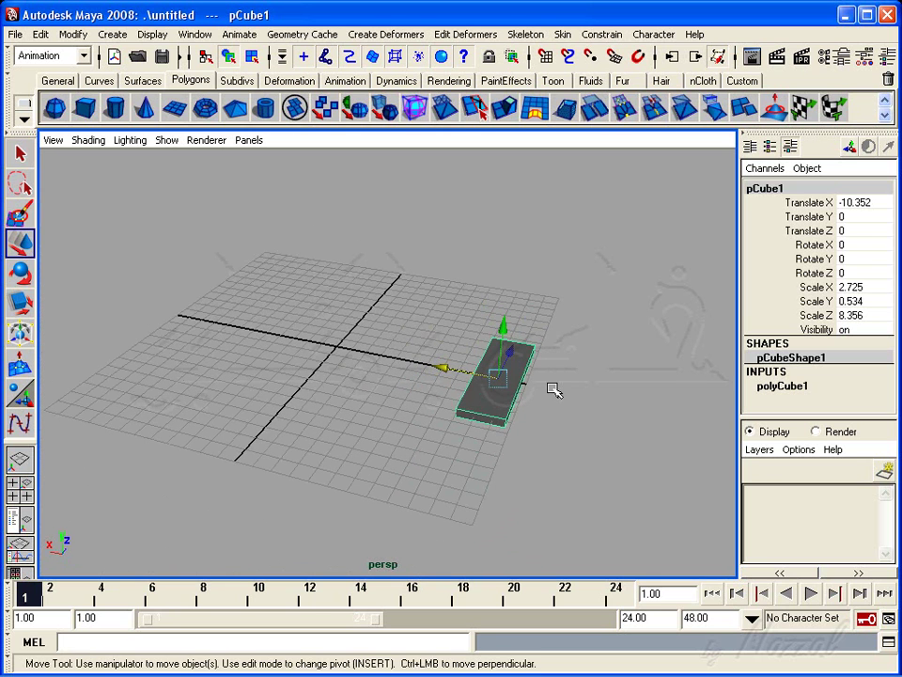
{"action": "right_click_drag", "start_coordinate": [553, 390], "coordinate": [519, 395], "text": "alt"}
{"action": "left_click", "coordinate": [431, 333]}
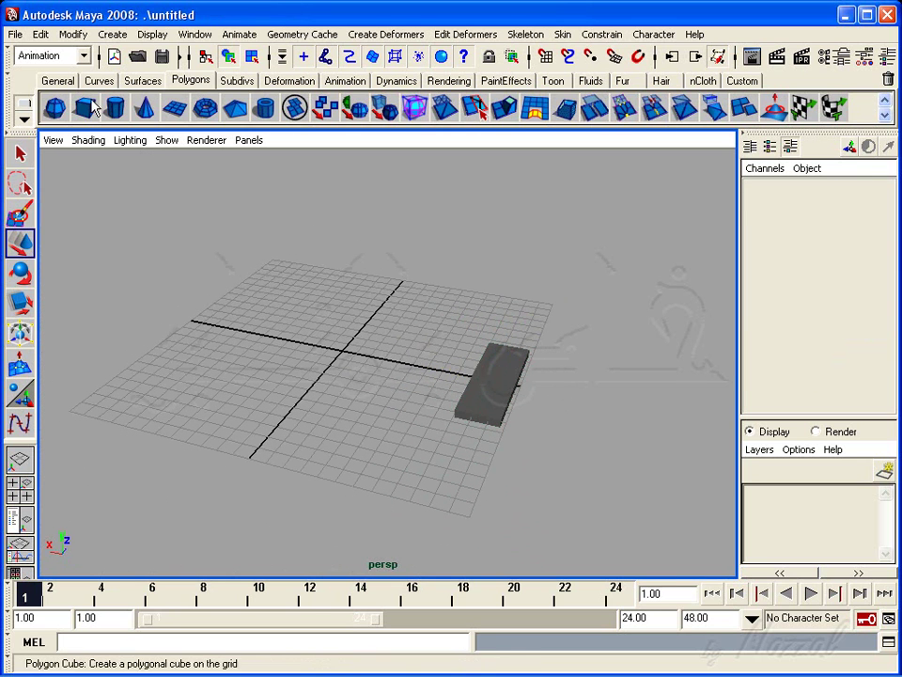
{"action": "left_click", "coordinate": [457, 423]}
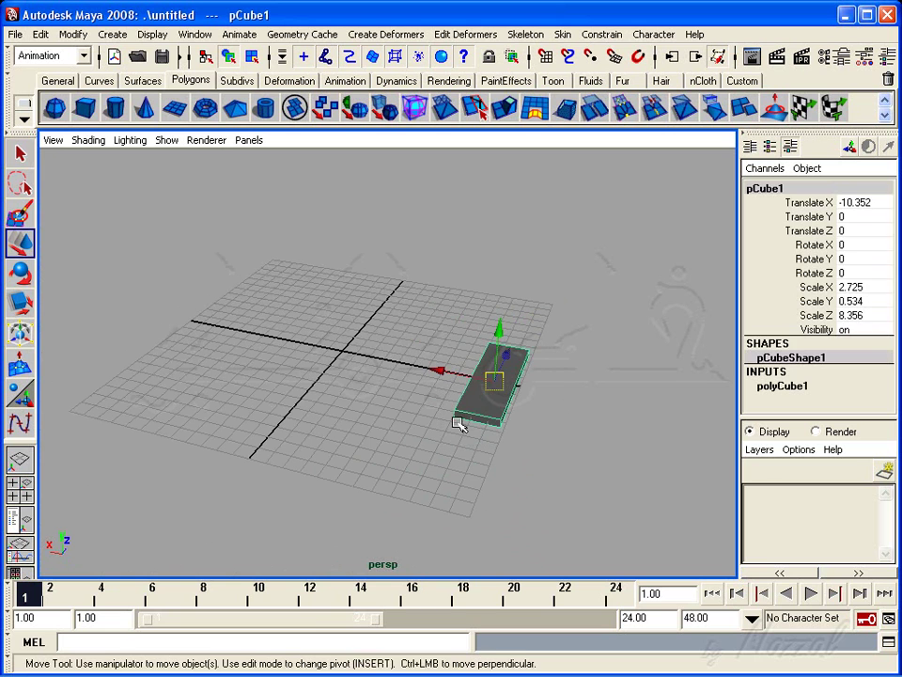
{"action": "left_click", "coordinate": [40, 34]}
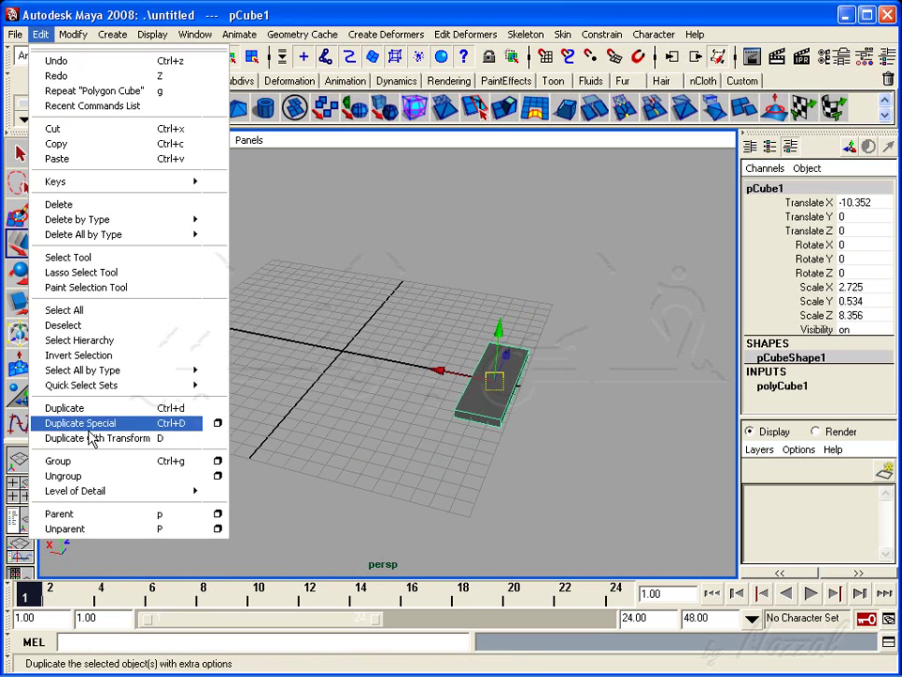
Step: Duplicate the plank with transform and raise the copy above the first, offset along X
{"action": "left_click", "coordinate": [120, 440]}
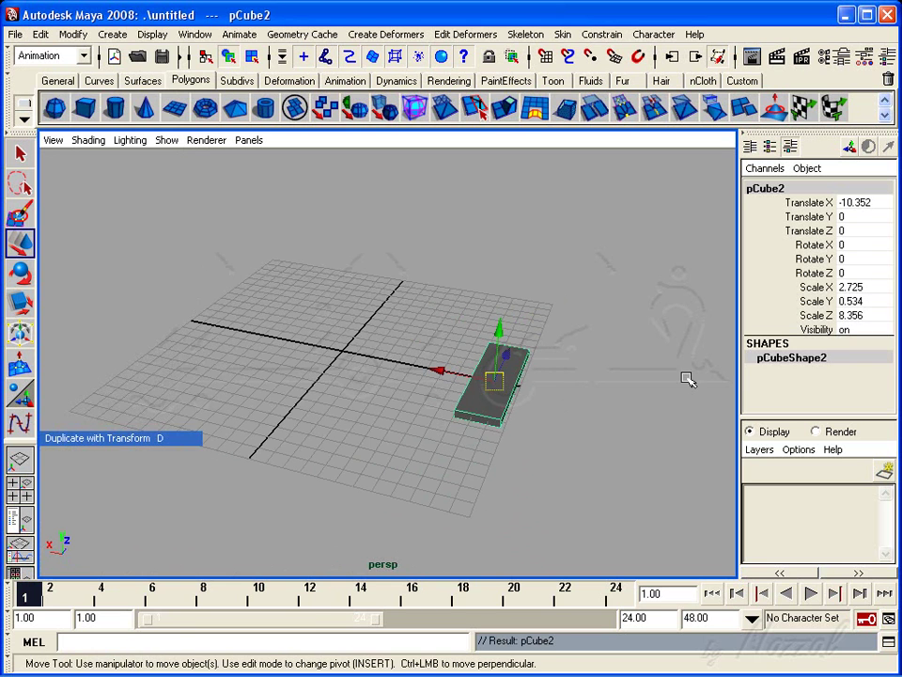
{"action": "right_click_drag", "start_coordinate": [686, 379], "coordinate": [644, 407], "text": "alt"}
{"action": "left_click_drag", "start_coordinate": [645, 407], "coordinate": [522, 409], "text": "alt"}
{"action": "right_click_drag", "start_coordinate": [405, 421], "coordinate": [462, 429], "text": "alt"}
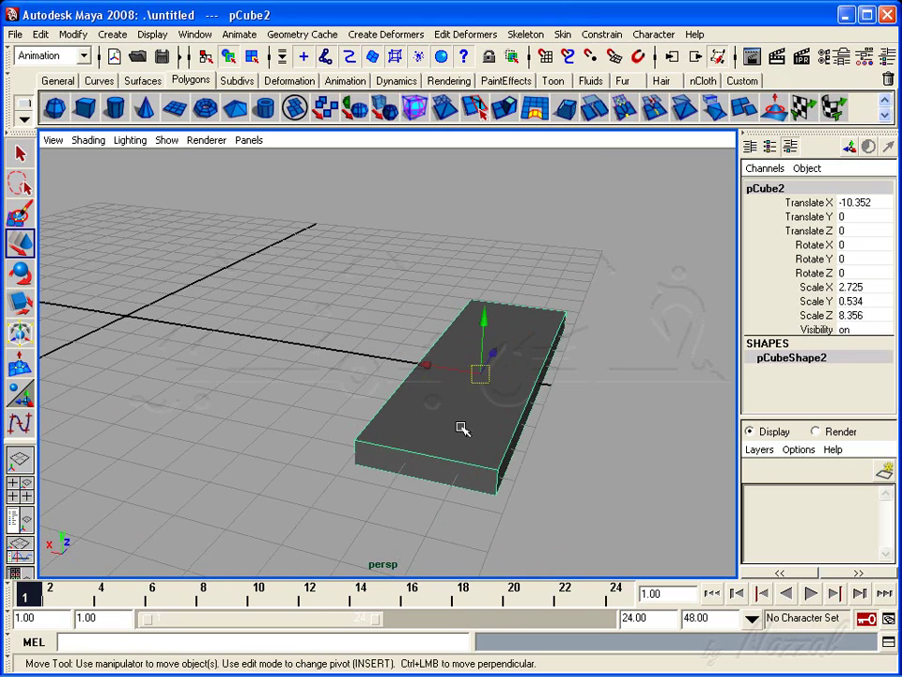
{"action": "left_click_drag", "start_coordinate": [462, 429], "coordinate": [463, 439], "text": "alt"}
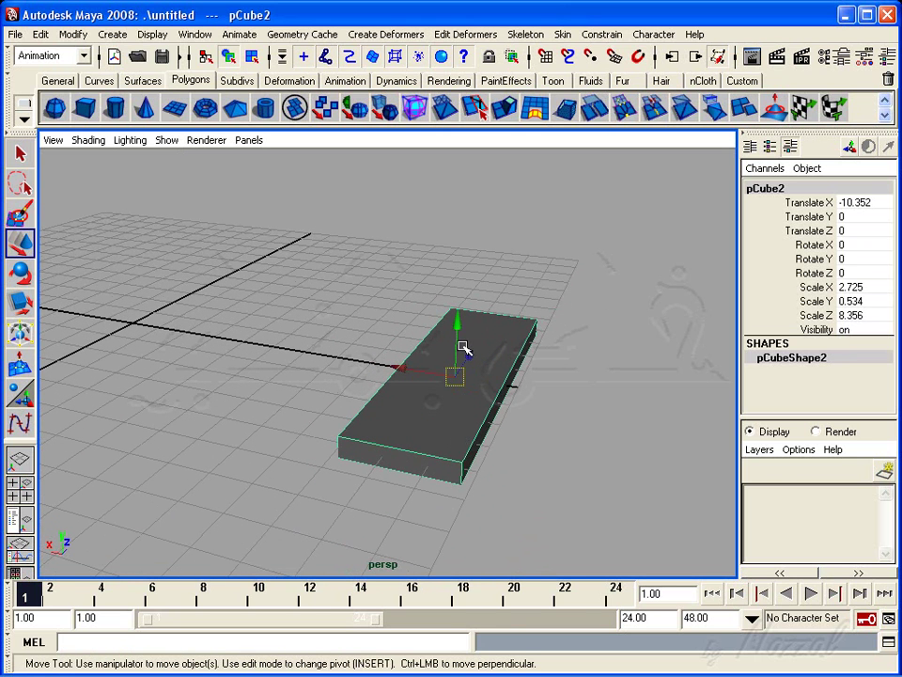
{"action": "left_click_drag", "start_coordinate": [459, 322], "coordinate": [460, 303]}
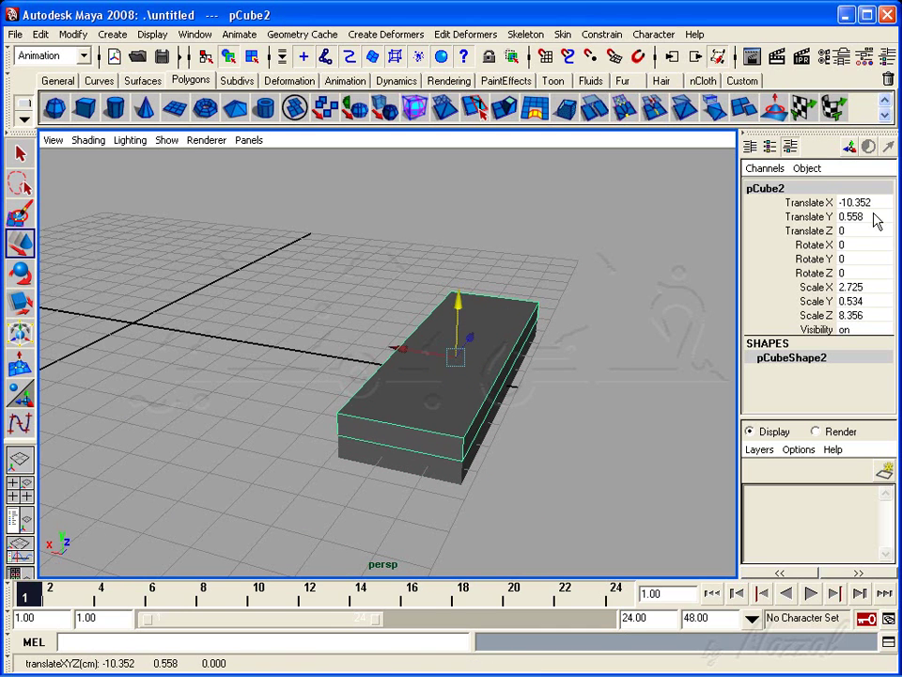
{"action": "left_click_drag", "start_coordinate": [405, 350], "coordinate": [366, 347]}
{"action": "left_click_drag", "start_coordinate": [479, 470], "coordinate": [507, 489], "text": "alt"}
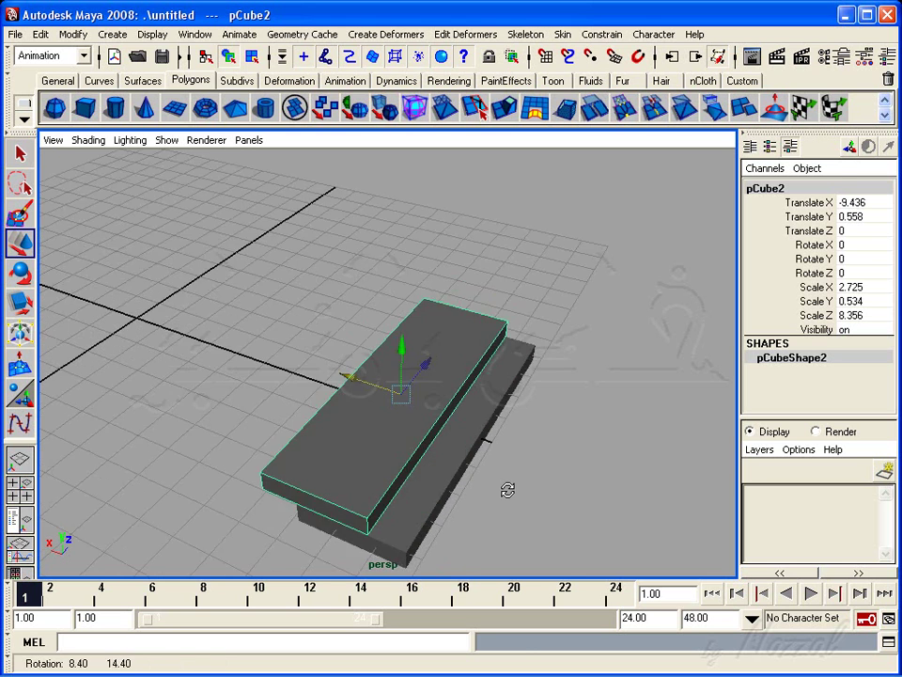
{"action": "right_click_drag", "start_coordinate": [507, 489], "coordinate": [461, 464], "text": "alt"}
{"action": "left_click_drag", "start_coordinate": [462, 463], "coordinate": [364, 396], "text": "alt"}
Step: Rotate pCube2 9.817° about Y and fine-tune it to X -9.436, Y 0.532
{"action": "left_click", "coordinate": [20, 273]}
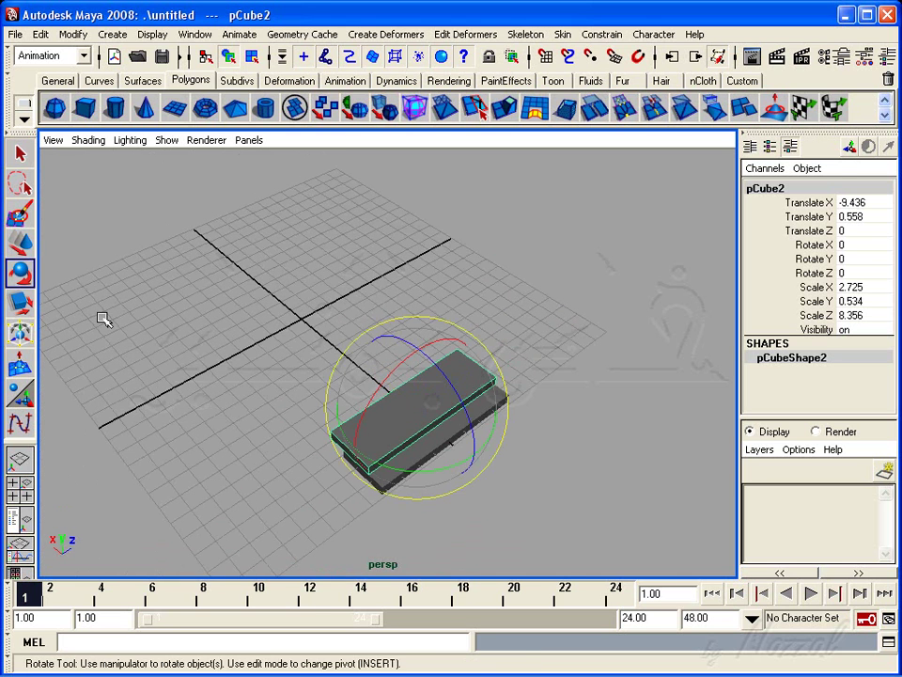
{"action": "mouse_move", "coordinate": [417, 460]}
{"action": "left_mouse_down"}
{"action": "mouse_move", "coordinate": [409, 467]}
{"action": "mouse_move", "coordinate": [425, 468]}
{"action": "left_mouse_up"}
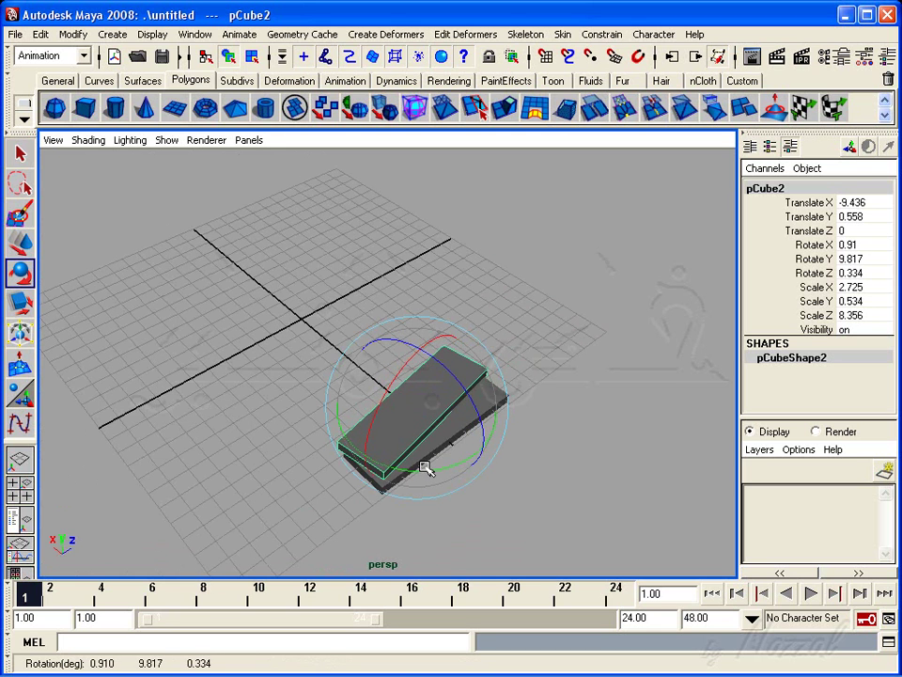
{"action": "left_click", "coordinate": [21, 241]}
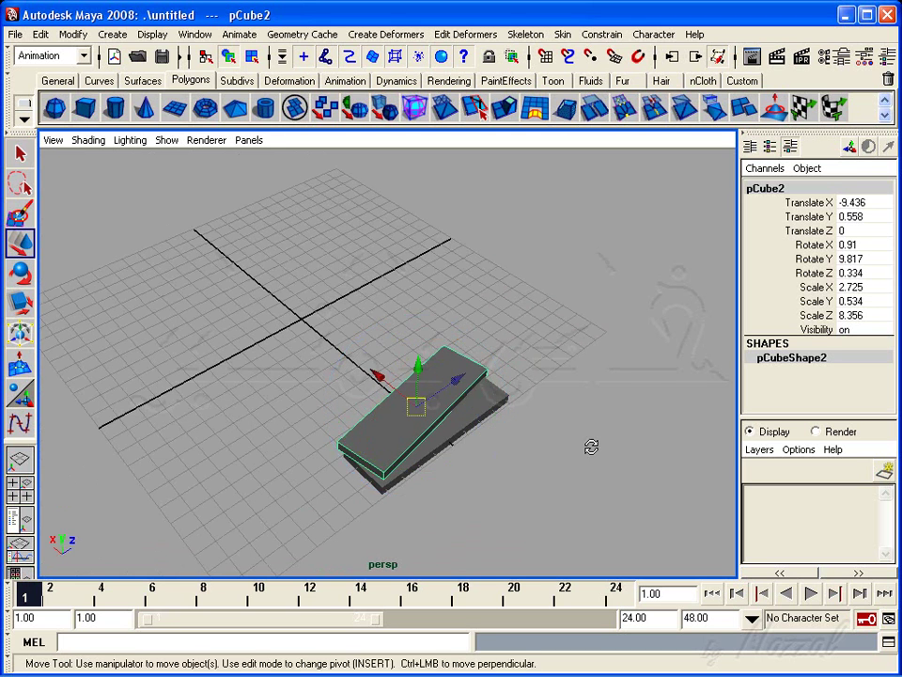
{"action": "left_click_drag", "start_coordinate": [590, 446], "coordinate": [520, 421], "text": "alt"}
{"action": "right_click_drag", "start_coordinate": [520, 421], "coordinate": [497, 391], "text": "alt"}
{"action": "left_click_drag", "start_coordinate": [452, 368], "coordinate": [456, 367]}
{"action": "right_click_drag", "start_coordinate": [564, 419], "coordinate": [431, 432], "text": "alt"}
{"action": "left_click_drag", "start_coordinate": [431, 432], "coordinate": [421, 438], "text": "alt"}
{"action": "right_click_drag", "start_coordinate": [421, 439], "coordinate": [566, 408], "text": "alt"}
{"action": "left_click_drag", "start_coordinate": [566, 409], "coordinate": [575, 356], "text": "alt"}
{"action": "left_click_drag", "start_coordinate": [402, 282], "coordinate": [403, 286]}
{"action": "mouse_move", "coordinate": [608, 462]}
{"action": "left_mouse_down", "text": "alt"}
{"action": "mouse_move", "coordinate": [499, 467]}
{"action": "mouse_move", "coordinate": [470, 495]}
{"action": "mouse_move", "coordinate": [506, 478]}
{"action": "mouse_move", "coordinate": [495, 483]}
{"action": "left_mouse_up", "text": "alt"}
{"action": "left_click", "coordinate": [38, 35]}
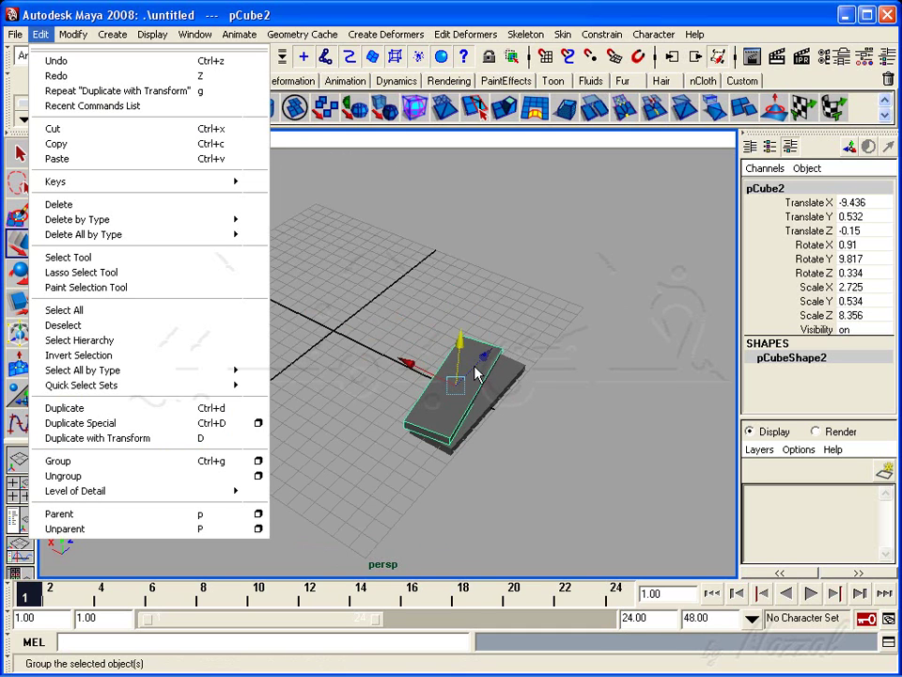
Step: Repeat Duplicate with Transform, including Shift+D, until the spiral reaches pCube32
{"action": "left_click", "coordinate": [92, 438]}
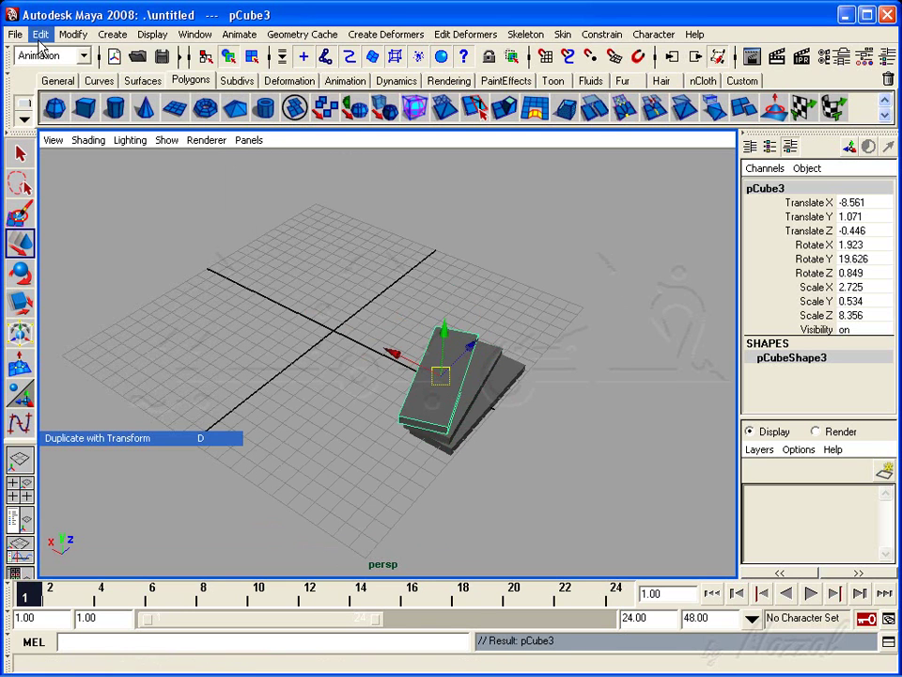
{"action": "left_click", "coordinate": [40, 34]}
{"action": "left_click", "coordinate": [104, 442]}
{"action": "mouse_move", "coordinate": [570, 455]}
{"action": "left_mouse_down", "text": "alt"}
{"action": "mouse_move", "coordinate": [364, 448]}
{"action": "mouse_move", "coordinate": [374, 421]}
{"action": "mouse_move", "coordinate": [331, 406]}
{"action": "left_mouse_up", "text": "alt"}
{"action": "mouse_move", "coordinate": [331, 406]}
{"action": "right_mouse_down", "text": "alt"}
{"action": "mouse_move", "coordinate": [365, 421]}
{"action": "mouse_move", "coordinate": [435, 427]}
{"action": "right_mouse_up", "text": "alt"}
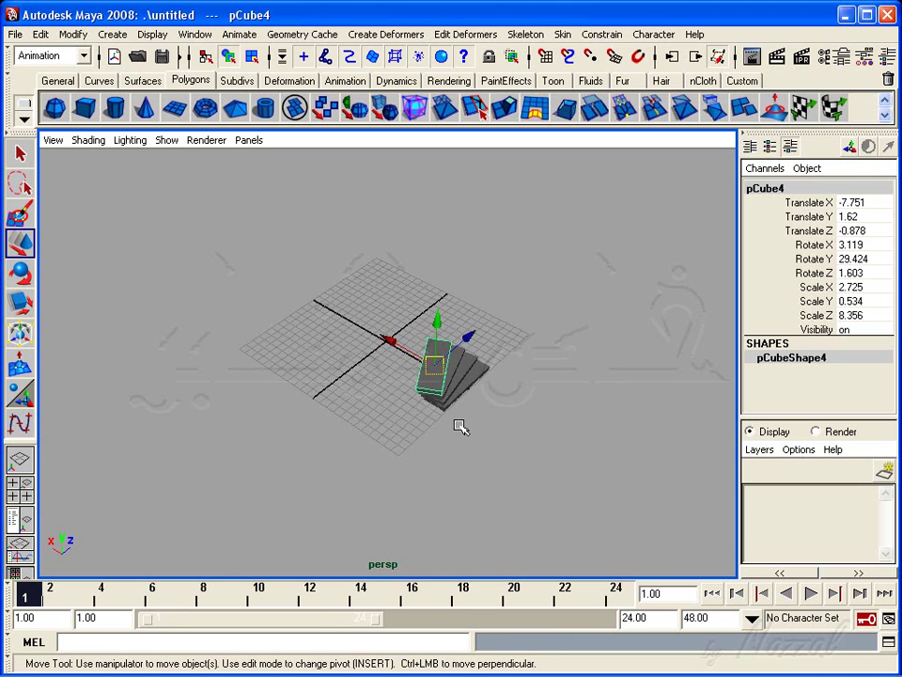
{"action": "key", "text": "shift+d"}
{"action": "key", "text": "shift+d"}
{"action": "key", "text": "shift+d"}
{"action": "key", "text": "shift+d"}
{"action": "key", "text": "shift+d"}
{"action": "key", "text": "shift+d"}
{"action": "key", "text": "shift+d"}
{"action": "key", "text": "shift+d"}
{"action": "key", "text": "shift+d"}
{"action": "key", "text": "shift+d"}
{"action": "key", "text": "shift+d"}
{"action": "key", "text": "shift+d"}
{"action": "key", "text": "shift+d"}
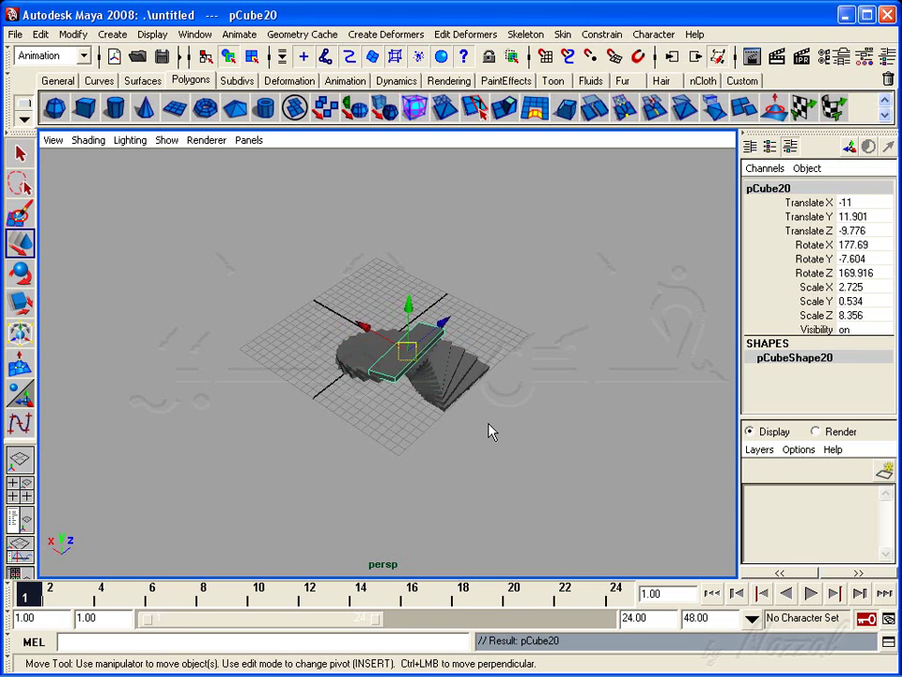
{"action": "key", "text": "shift+d"}
{"action": "key", "text": "shift+d"}
{"action": "key", "text": "shift+d"}
{"action": "key", "text": "shift+d"}
{"action": "key", "text": "shift+d"}
{"action": "key", "text": "shift+d"}
{"action": "key", "text": "shift+d"}
{"action": "key", "text": "shift+d"}
{"action": "key", "text": "shift+d"}
{"action": "key", "text": "shift+d"}
Step: Select the entire 32-plank staircase and delete it
{"action": "mouse_move", "coordinate": [339, 444]}
{"action": "left_mouse_down", "text": "alt"}
{"action": "mouse_move", "coordinate": [472, 442]}
{"action": "mouse_move", "coordinate": [674, 409]}
{"action": "mouse_move", "coordinate": [490, 405]}
{"action": "mouse_move", "coordinate": [182, 342]}
{"action": "mouse_move", "coordinate": [19, 249]}
{"action": "mouse_move", "coordinate": [452, 362]}
{"action": "left_mouse_up", "text": "alt"}
{"action": "mouse_move", "coordinate": [451, 362]}
{"action": "right_mouse_down", "text": "alt"}
{"action": "mouse_move", "coordinate": [488, 370]}
{"action": "mouse_move", "coordinate": [477, 330]}
{"action": "right_mouse_up", "text": "alt"}
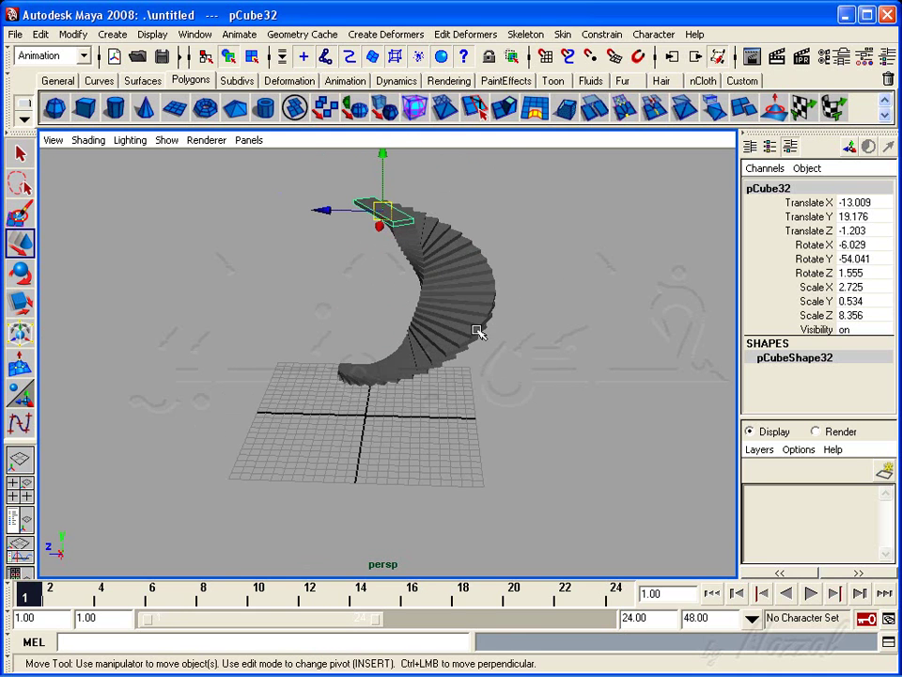
{"action": "left_click_drag", "start_coordinate": [525, 485], "coordinate": [520, 483]}
{"action": "key", "text": "Delete"}
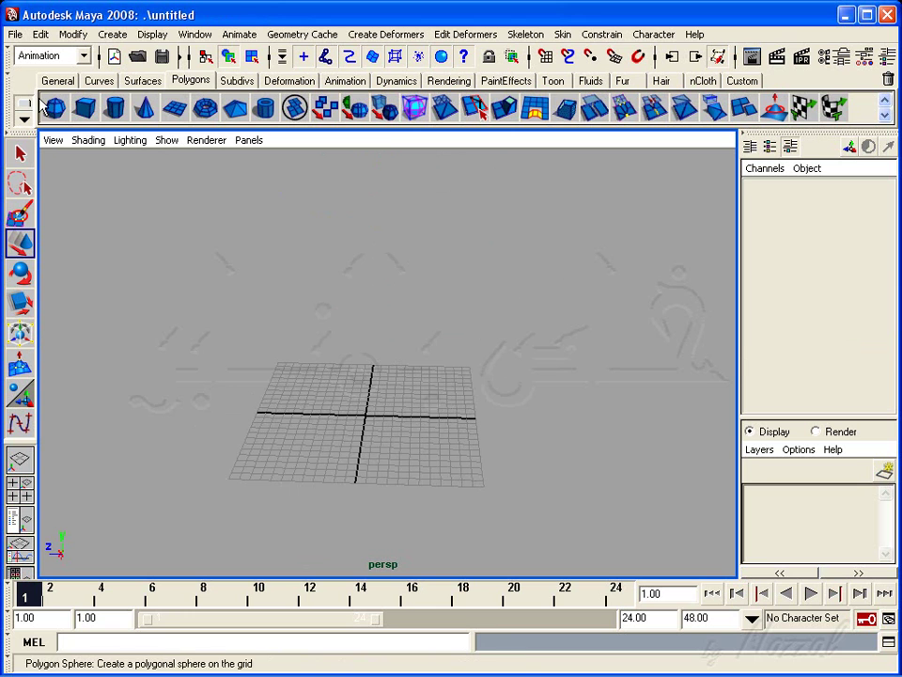
Step: Create a small polygon sphere and move it along X away from the origin
{"action": "left_click", "coordinate": [55, 107]}
{"action": "mouse_move", "coordinate": [516, 438]}
{"action": "right_mouse_down", "text": "alt"}
{"action": "mouse_move", "coordinate": [298, 418]}
{"action": "mouse_move", "coordinate": [619, 433]}
{"action": "right_mouse_up", "text": "alt"}
{"action": "mouse_move", "coordinate": [618, 434]}
{"action": "left_mouse_down", "text": "alt"}
{"action": "mouse_move", "coordinate": [578, 396]}
{"action": "mouse_move", "coordinate": [357, 393]}
{"action": "mouse_move", "coordinate": [532, 442]}
{"action": "left_mouse_up", "text": "alt"}
{"action": "mouse_move", "coordinate": [532, 442]}
{"action": "middle_mouse_down", "text": "alt"}
{"action": "mouse_move", "coordinate": [483, 436]}
{"action": "mouse_move", "coordinate": [451, 409]}
{"action": "middle_mouse_up", "text": "alt"}
{"action": "mouse_move", "coordinate": [451, 409]}
{"action": "left_mouse_down"}
{"action": "mouse_move", "coordinate": [476, 414]}
{"action": "mouse_move", "coordinate": [393, 364]}
{"action": "left_mouse_up"}
{"action": "left_click", "coordinate": [20, 302]}
{"action": "key", "text": "w"}
{"action": "middle_click_drag", "start_coordinate": [392, 364], "coordinate": [292, 353], "text": "alt"}
{"action": "mouse_move", "coordinate": [293, 353]}
{"action": "right_mouse_down", "text": "alt"}
{"action": "mouse_move", "coordinate": [422, 342]}
{"action": "mouse_move", "coordinate": [558, 439]}
{"action": "right_mouse_up", "text": "alt"}
{"action": "left_click", "coordinate": [469, 382]}
{"action": "mouse_move", "coordinate": [469, 383]}
{"action": "left_mouse_down", "text": "alt"}
{"action": "mouse_move", "coordinate": [580, 419]}
{"action": "mouse_move", "coordinate": [567, 427]}
{"action": "left_mouse_up", "text": "alt"}
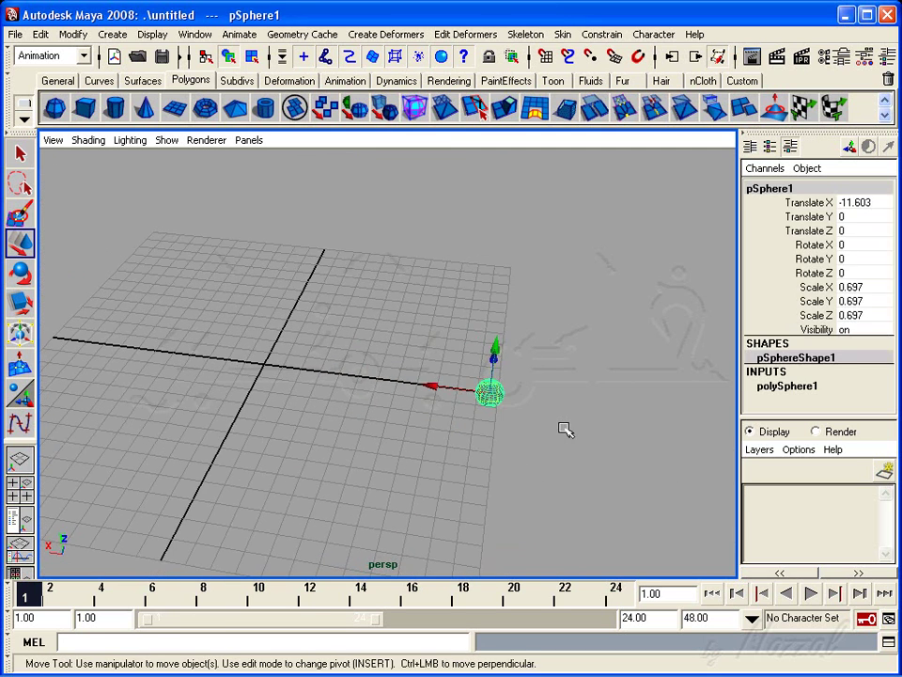
Step: Duplicate with Transform, then slide the copy along X, raise it and scale it to 1
{"action": "left_click", "coordinate": [40, 34]}
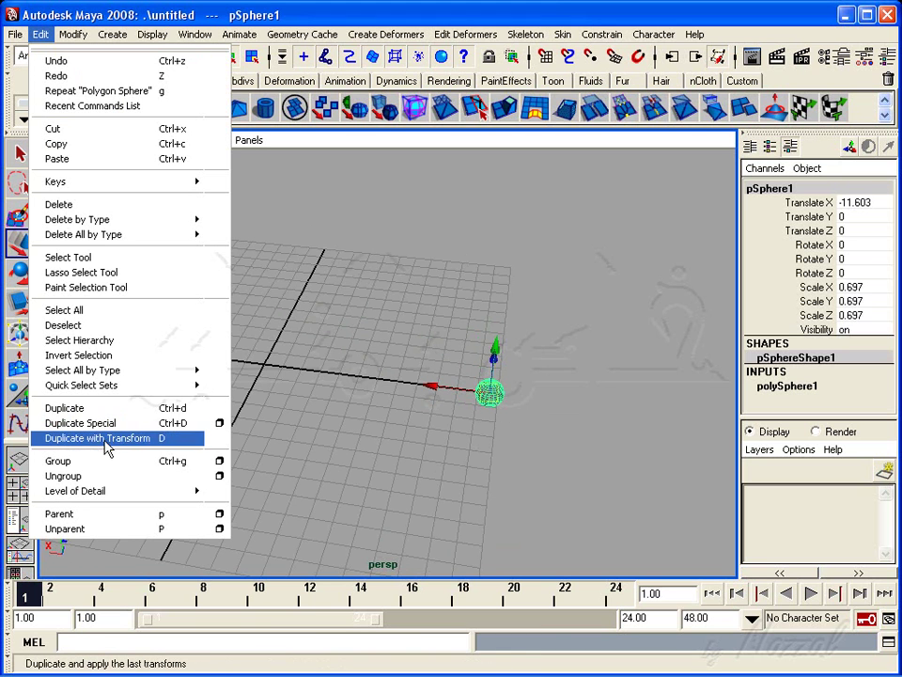
{"action": "left_click", "coordinate": [139, 445]}
{"action": "mouse_move", "coordinate": [583, 393]}
{"action": "right_mouse_down", "text": "alt"}
{"action": "mouse_move", "coordinate": [479, 380]}
{"action": "mouse_move", "coordinate": [525, 389]}
{"action": "right_mouse_up", "text": "alt"}
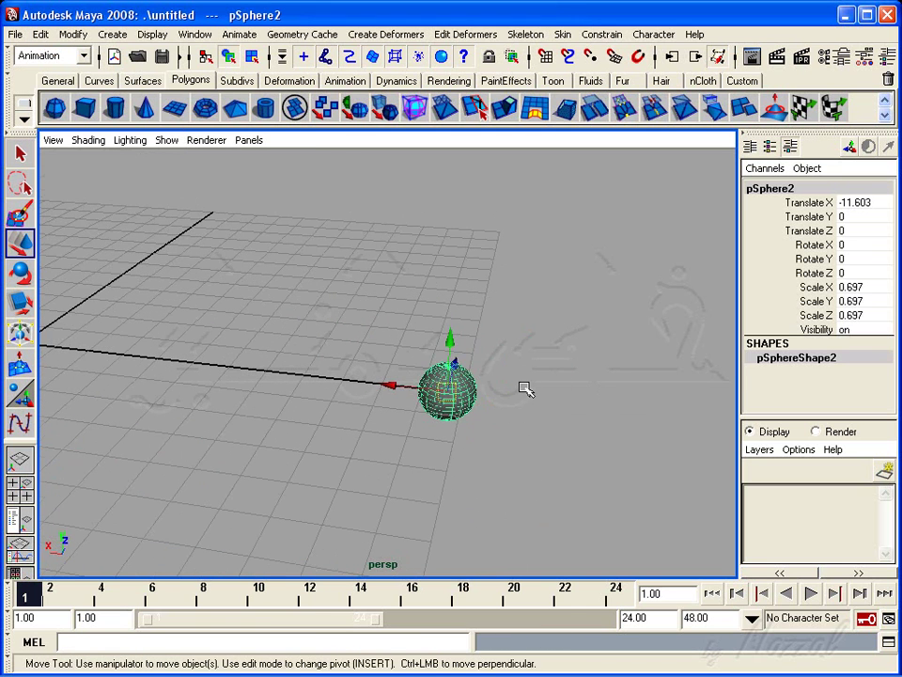
{"action": "mouse_move", "coordinate": [396, 387]}
{"action": "left_mouse_down"}
{"action": "mouse_move", "coordinate": [323, 382]}
{"action": "mouse_move", "coordinate": [358, 403]}
{"action": "left_mouse_up"}
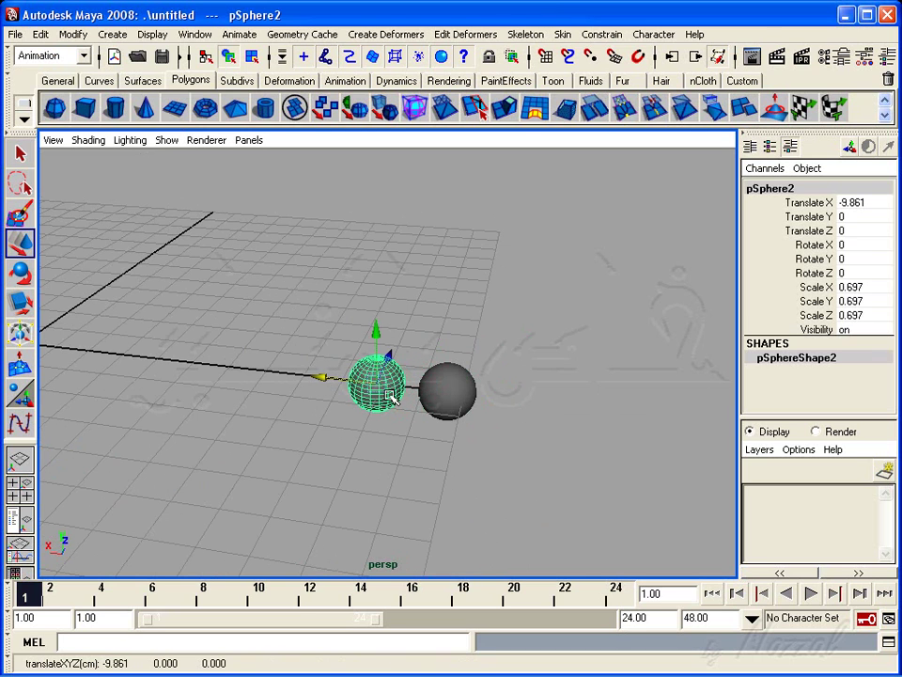
{"action": "left_click_drag", "start_coordinate": [381, 332], "coordinate": [372, 298]}
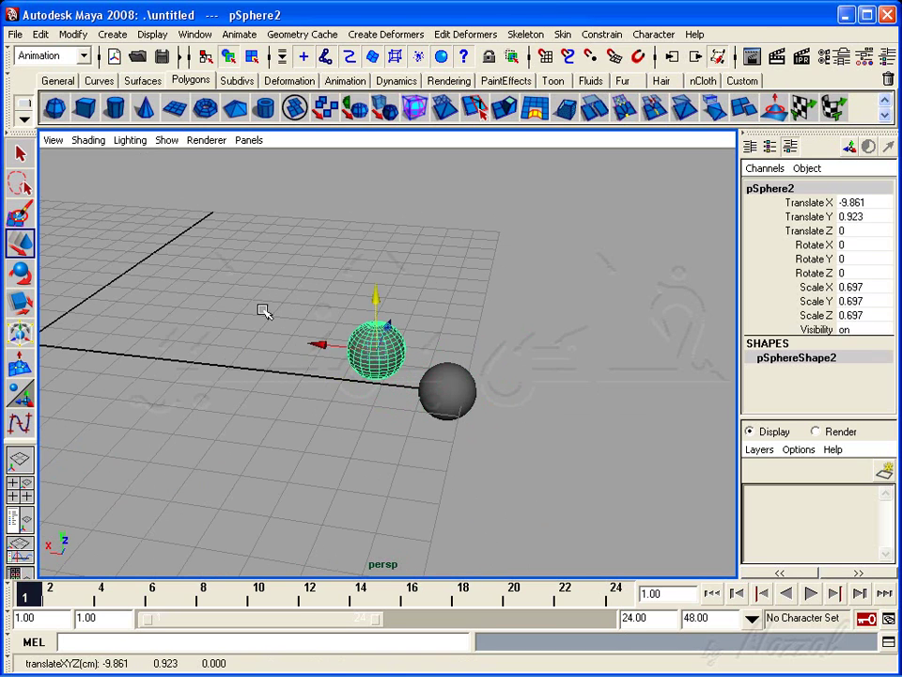
{"action": "left_click", "coordinate": [20, 302]}
{"action": "left_click_drag", "start_coordinate": [366, 350], "coordinate": [399, 358]}
{"action": "left_click", "coordinate": [20, 242]}
{"action": "middle_click_drag", "start_coordinate": [462, 376], "coordinate": [524, 398], "text": "alt"}
{"action": "mouse_move", "coordinate": [523, 397]}
{"action": "left_mouse_down", "text": "alt"}
{"action": "mouse_move", "coordinate": [488, 386]}
{"action": "mouse_move", "coordinate": [452, 405]}
{"action": "left_mouse_up", "text": "alt"}
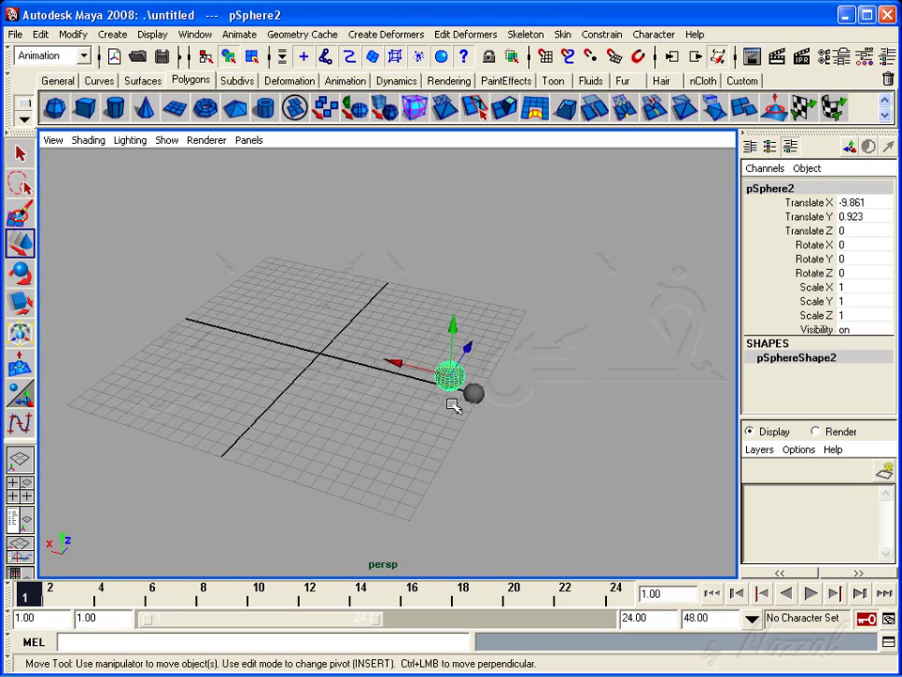
Step: Repeat the duplicate with Shift+D to extend the rising row of growing spheres to pSphere12
{"action": "key", "text": "shift+d"}
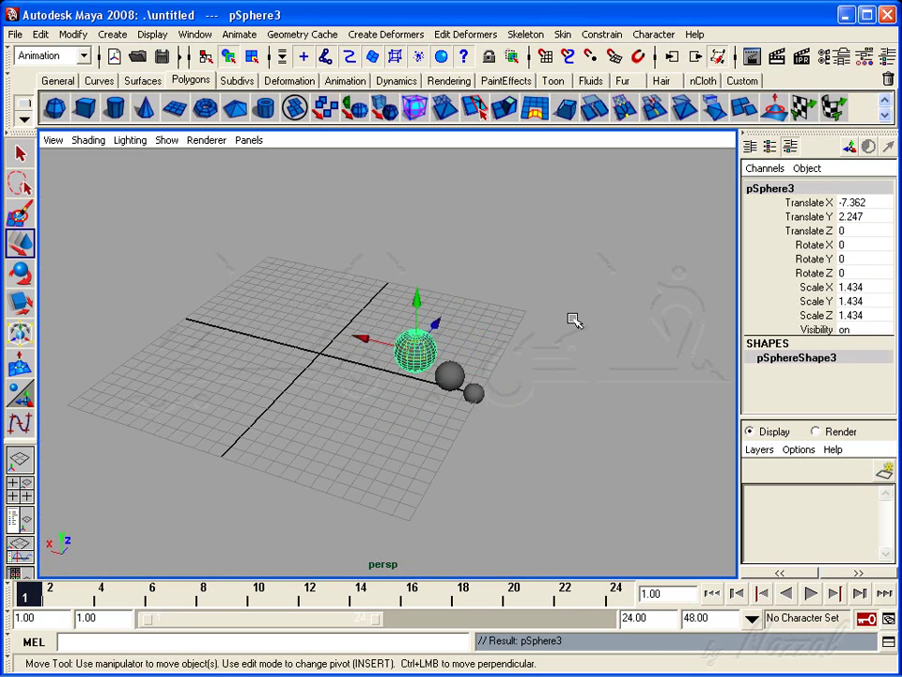
{"action": "key", "text": "shift+d"}
{"action": "key", "text": "shift+d"}
{"action": "key", "text": "shift+d"}
{"action": "key", "text": "shift+d"}
{"action": "key", "text": "shift+d"}
{"action": "mouse_move", "coordinate": [532, 371]}
{"action": "right_mouse_down", "text": "alt"}
{"action": "mouse_move", "coordinate": [383, 399]}
{"action": "mouse_move", "coordinate": [447, 451]}
{"action": "right_mouse_up", "text": "alt"}
{"action": "key", "text": "shift+d"}
{"action": "key", "text": "shift+d"}
{"action": "key", "text": "shift+d"}
{"action": "key", "text": "shift+d"}
{"action": "mouse_move", "coordinate": [510, 462]}
{"action": "left_mouse_down", "text": "alt"}
{"action": "mouse_move", "coordinate": [328, 467]}
{"action": "mouse_move", "coordinate": [481, 473]}
{"action": "mouse_move", "coordinate": [410, 462]}
{"action": "mouse_move", "coordinate": [180, 383]}
{"action": "left_mouse_up", "text": "alt"}
{"action": "right_click_drag", "start_coordinate": [180, 382], "coordinate": [356, 457], "text": "alt"}
Step: Marquee-select every sphere in the row and delete them all
{"action": "left_click_drag", "start_coordinate": [147, 252], "coordinate": [518, 547]}
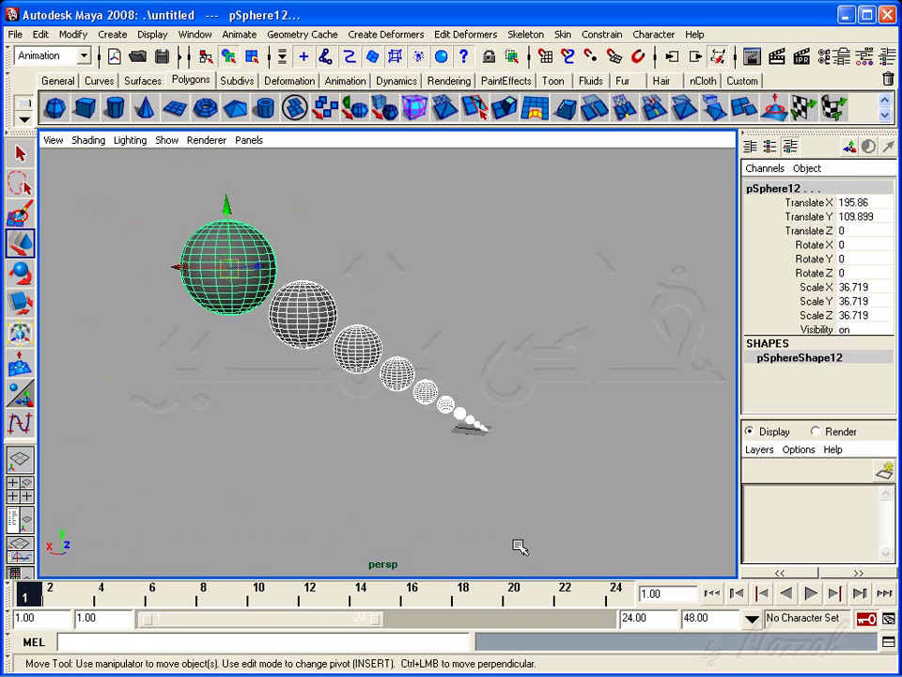
{"action": "key", "text": "Delete"}
{"action": "left_click_drag", "start_coordinate": [463, 397], "coordinate": [395, 435], "text": "alt"}
{"action": "mouse_move", "coordinate": [395, 435]}
{"action": "right_mouse_down", "text": "alt"}
{"action": "mouse_move", "coordinate": [649, 425]}
{"action": "mouse_move", "coordinate": [368, 383]}
{"action": "mouse_move", "coordinate": [413, 380]}
{"action": "right_mouse_up", "text": "alt"}
{"action": "mouse_move", "coordinate": [412, 381]}
{"action": "left_mouse_down", "text": "alt"}
{"action": "mouse_move", "coordinate": [419, 385]}
{"action": "mouse_move", "coordinate": [397, 375]}
{"action": "left_mouse_up", "text": "alt"}
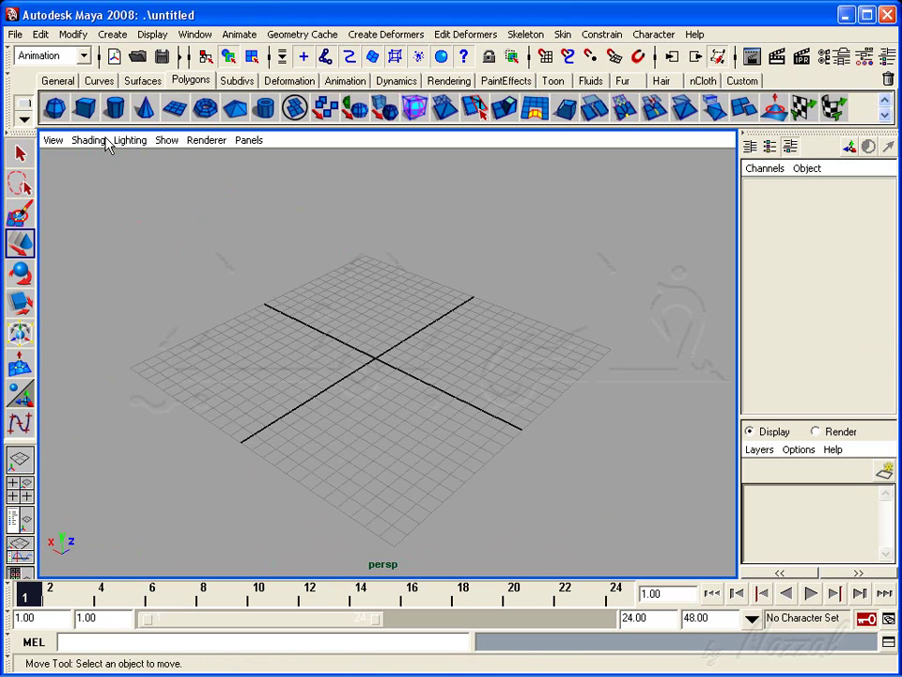
Step: Create a new polygon sphere at the origin and show its attributes in the Attribute Editor
{"action": "left_click", "coordinate": [55, 106]}
{"action": "scroll", "coordinate": [508, 423], "scroll_direction": "up", "scroll_amount": 3}
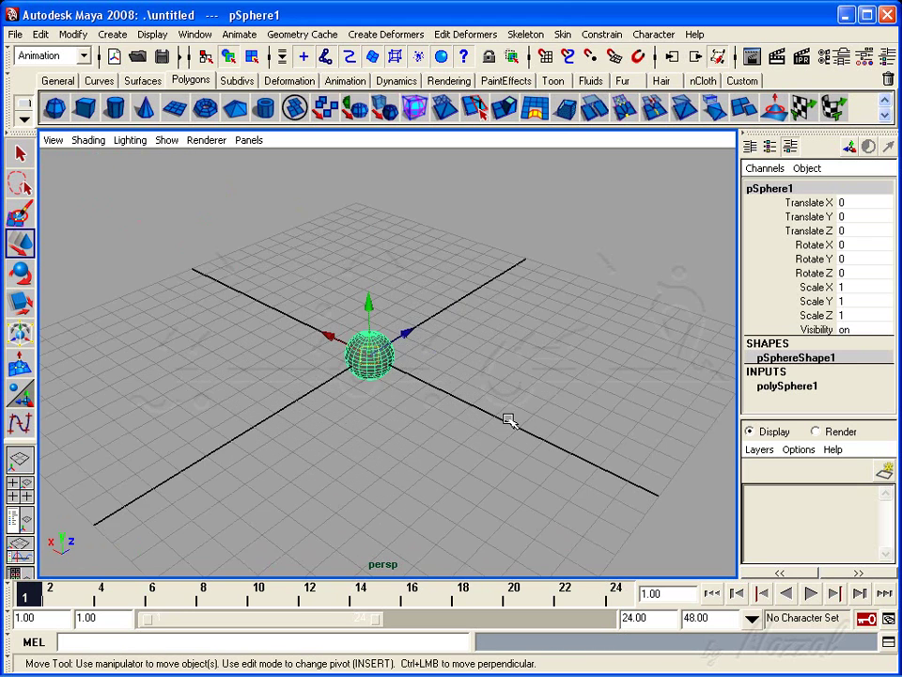
{"action": "scroll", "coordinate": [479, 414], "scroll_direction": "up", "scroll_amount": 2}
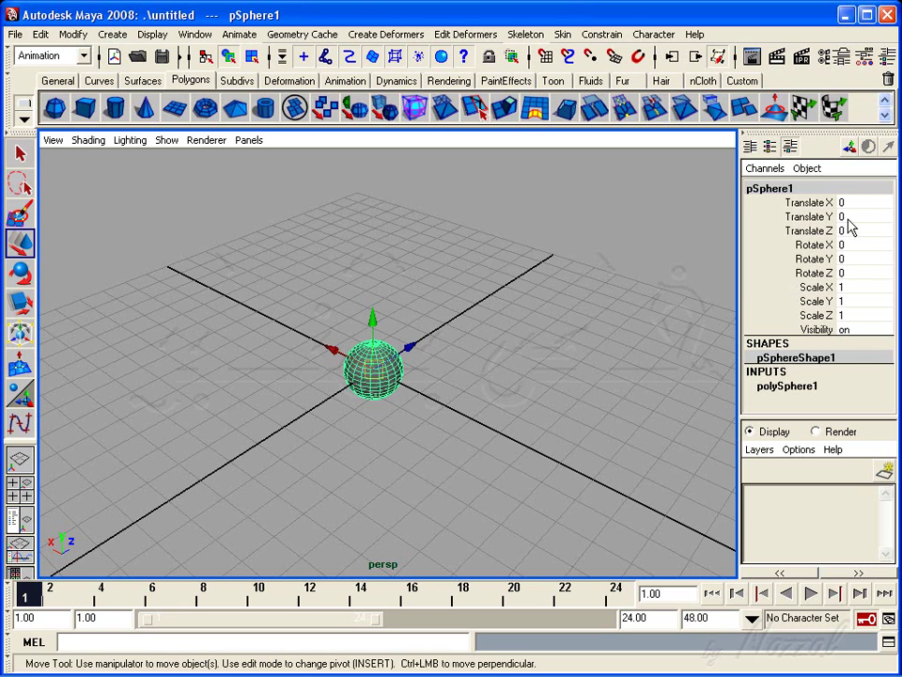
{"action": "left_click", "coordinate": [849, 69]}
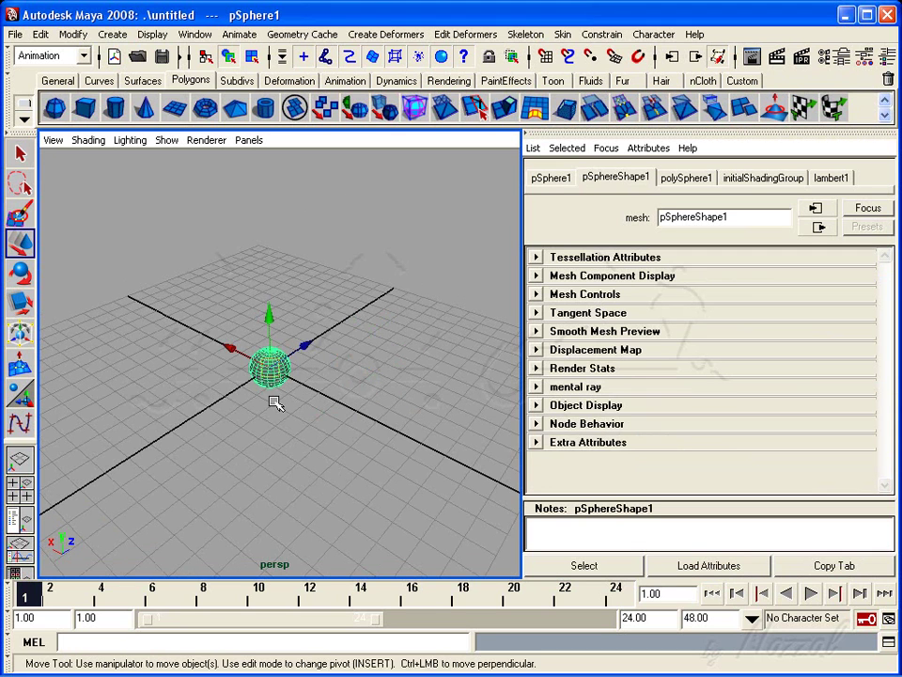
{"action": "left_click_drag", "start_coordinate": [273, 401], "coordinate": [378, 402], "text": "alt"}
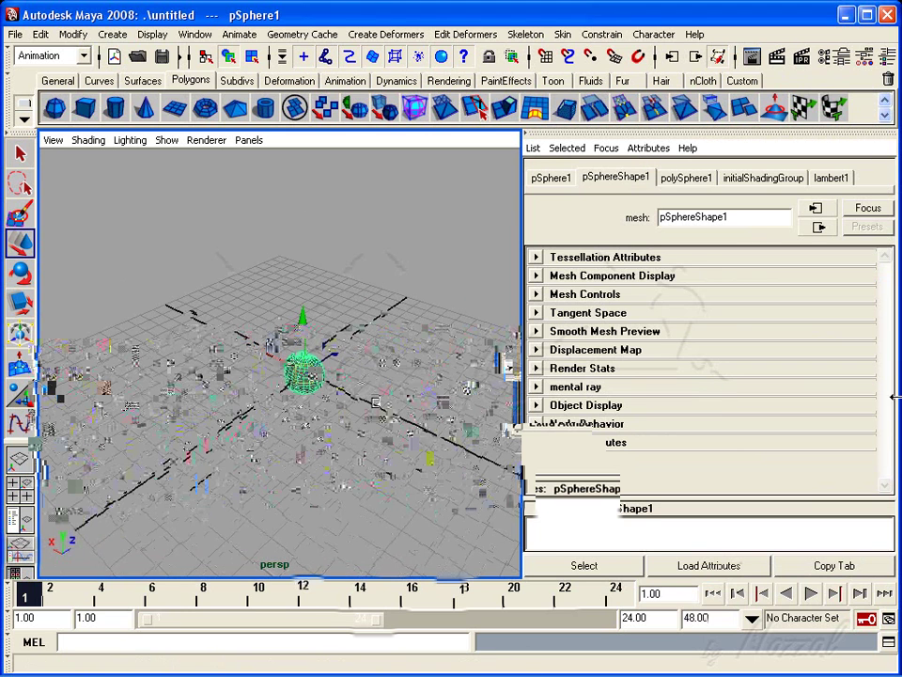
{"action": "scroll", "coordinate": [293, 402], "scroll_direction": "up", "scroll_amount": 5}
{"action": "scroll", "coordinate": [292, 394], "scroll_direction": "down", "scroll_amount": 4}
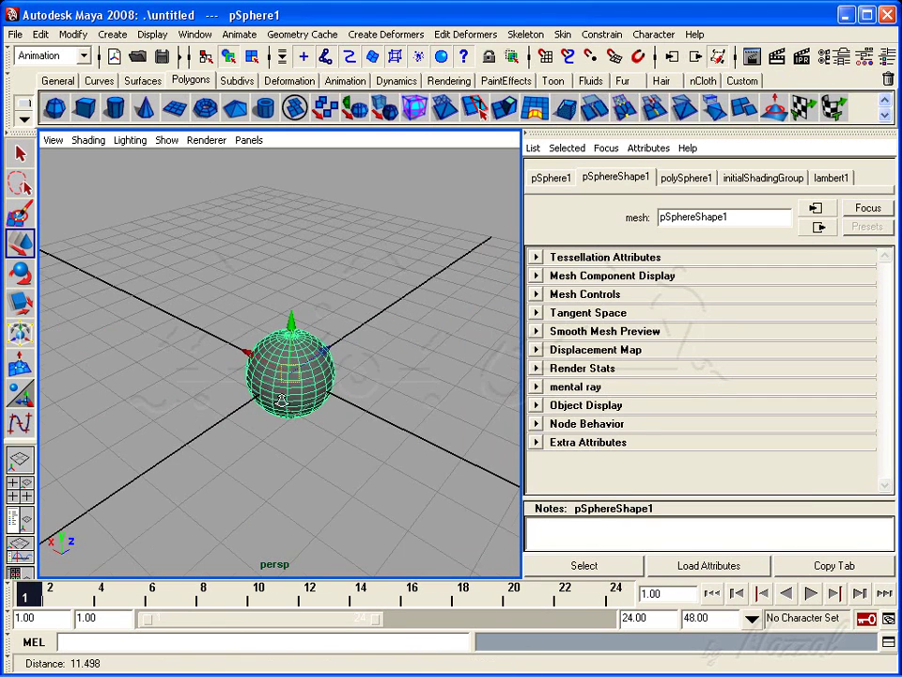
{"action": "left_click_drag", "start_coordinate": [291, 393], "coordinate": [297, 395], "text": "alt"}
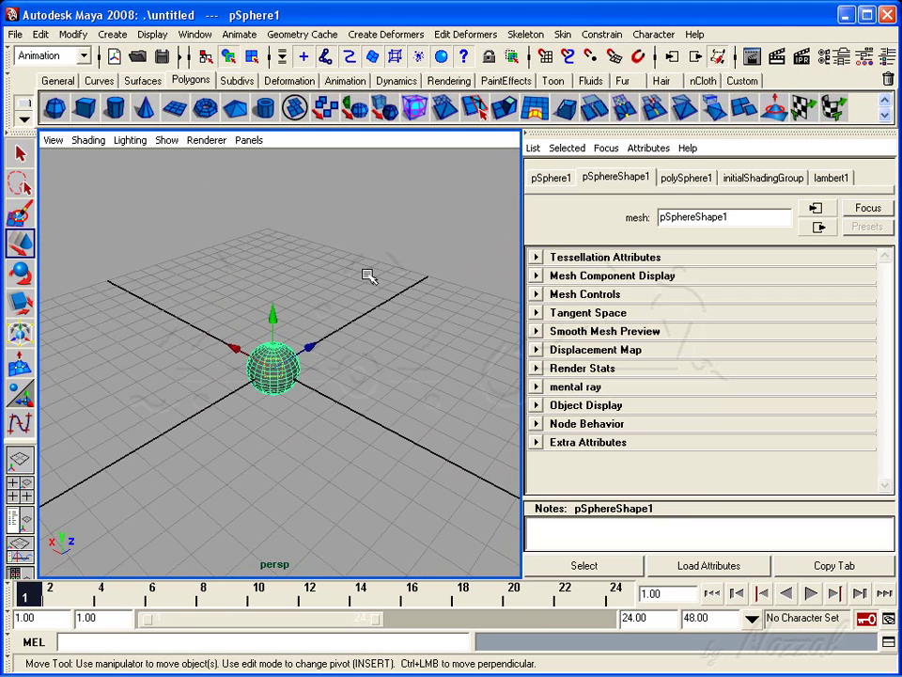
{"action": "mouse_move", "coordinate": [298, 403]}
{"action": "right_mouse_down", "text": "alt"}
{"action": "mouse_move", "coordinate": [282, 411]}
{"action": "mouse_move", "coordinate": [368, 451]}
{"action": "right_mouse_up", "text": "alt"}
Step: Deselect the sphere and swap the Attribute Editor for the Channel Box
{"action": "left_click", "coordinate": [317, 328]}
{"action": "left_click", "coordinate": [273, 371]}
{"action": "left_click_drag", "start_coordinate": [369, 451], "coordinate": [290, 435], "text": "alt"}
{"action": "mouse_move", "coordinate": [290, 434]}
{"action": "right_mouse_down", "text": "alt"}
{"action": "mouse_move", "coordinate": [419, 425]}
{"action": "mouse_move", "coordinate": [382, 409]}
{"action": "right_mouse_up", "text": "alt"}
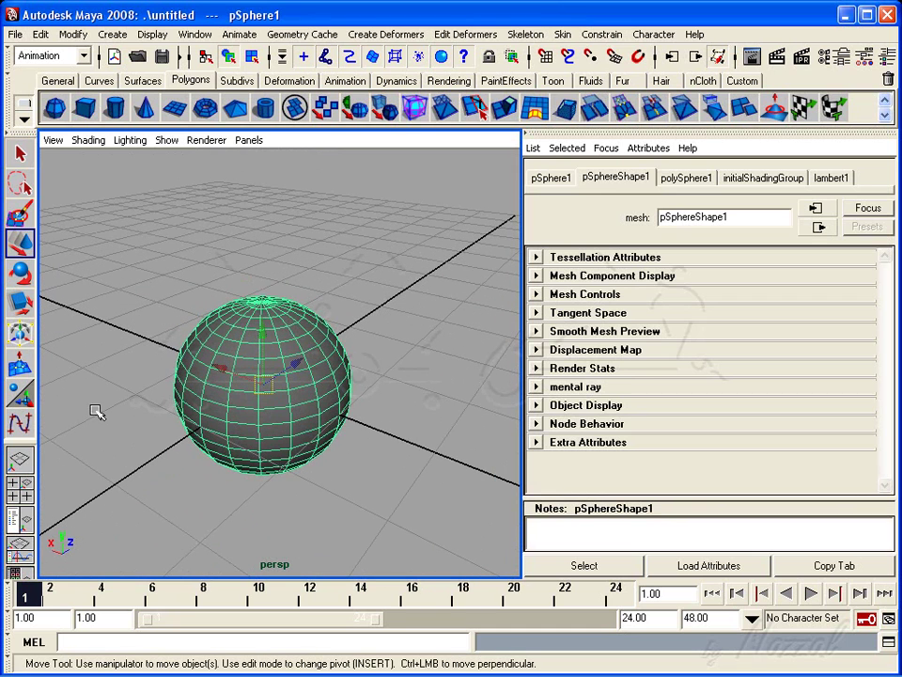
{"action": "right_click_drag", "start_coordinate": [292, 333], "coordinate": [272, 371], "text": "alt"}
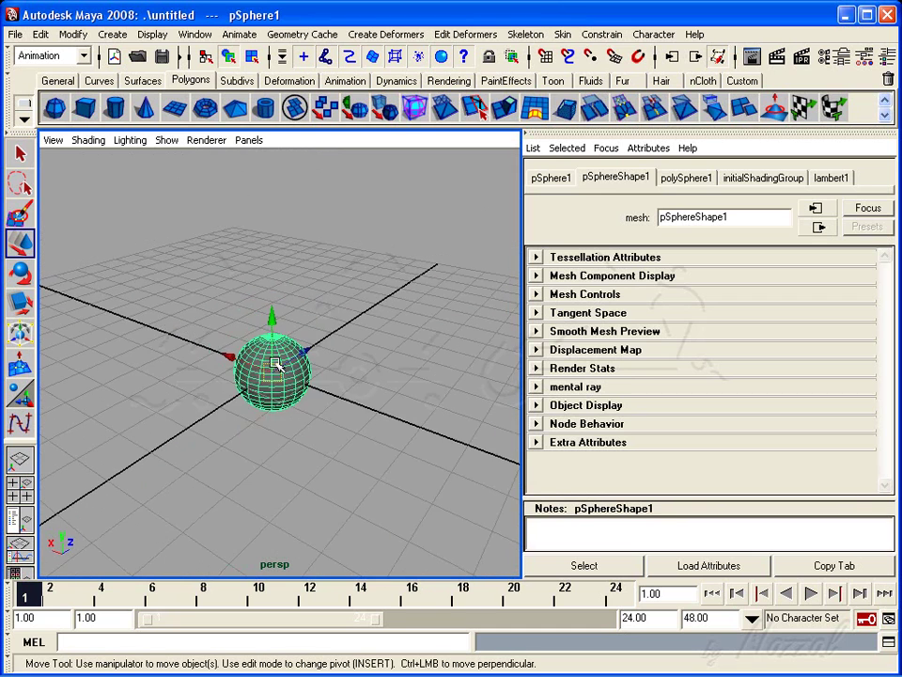
{"action": "left_click_drag", "start_coordinate": [273, 371], "coordinate": [287, 388], "text": "alt"}
{"action": "left_click", "coordinate": [338, 395]}
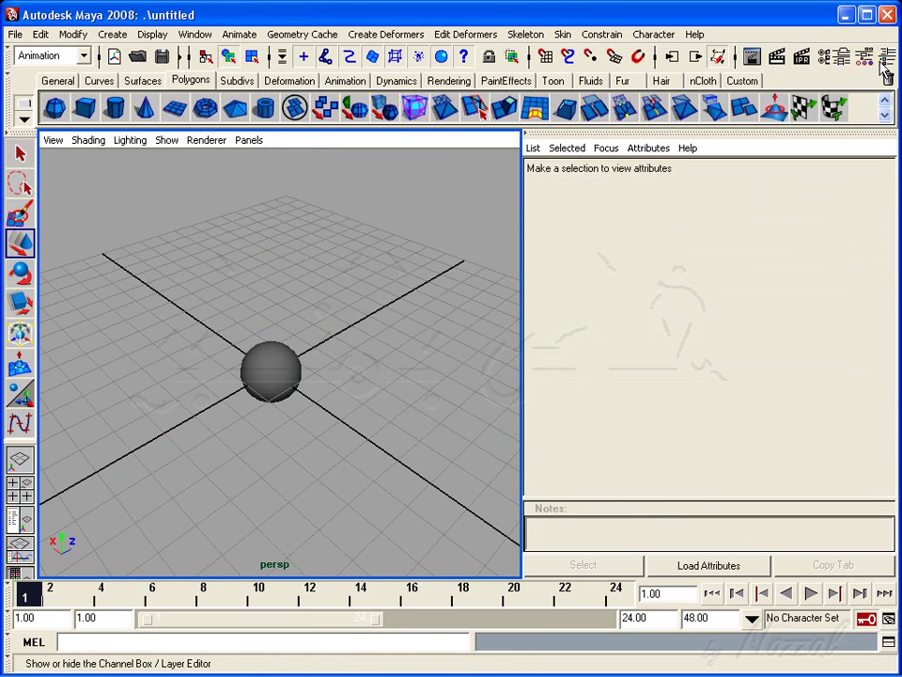
{"action": "left_click", "coordinate": [887, 62]}
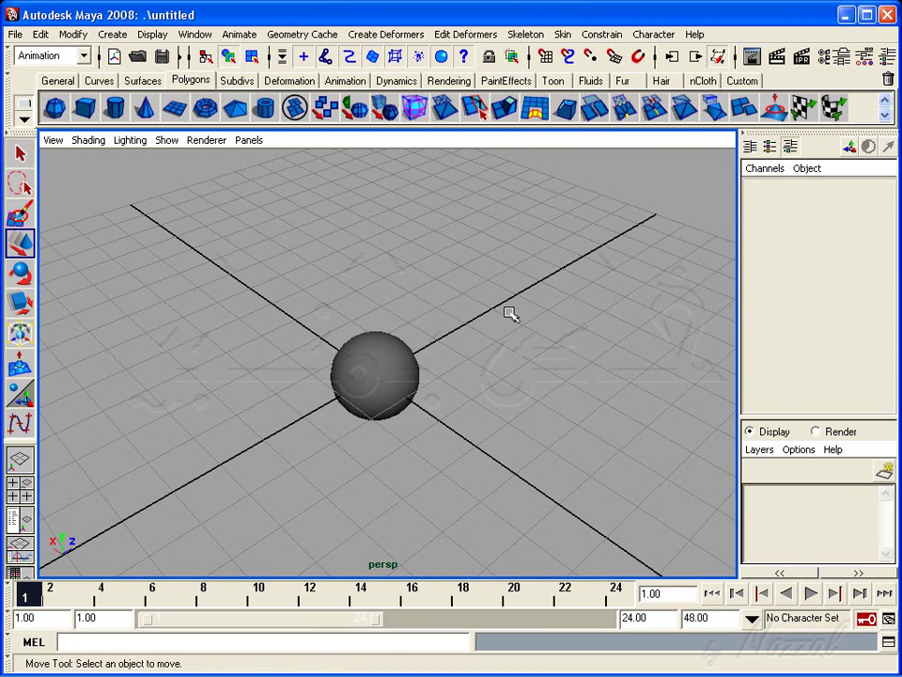
{"action": "left_click", "coordinate": [377, 417]}
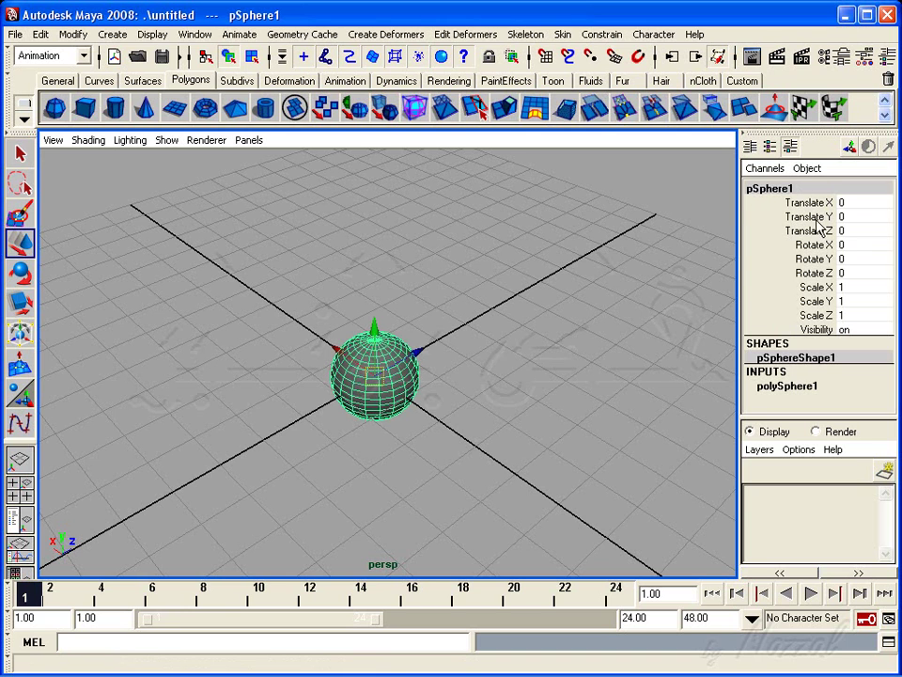
{"action": "left_click_drag", "start_coordinate": [814, 203], "coordinate": [821, 331]}
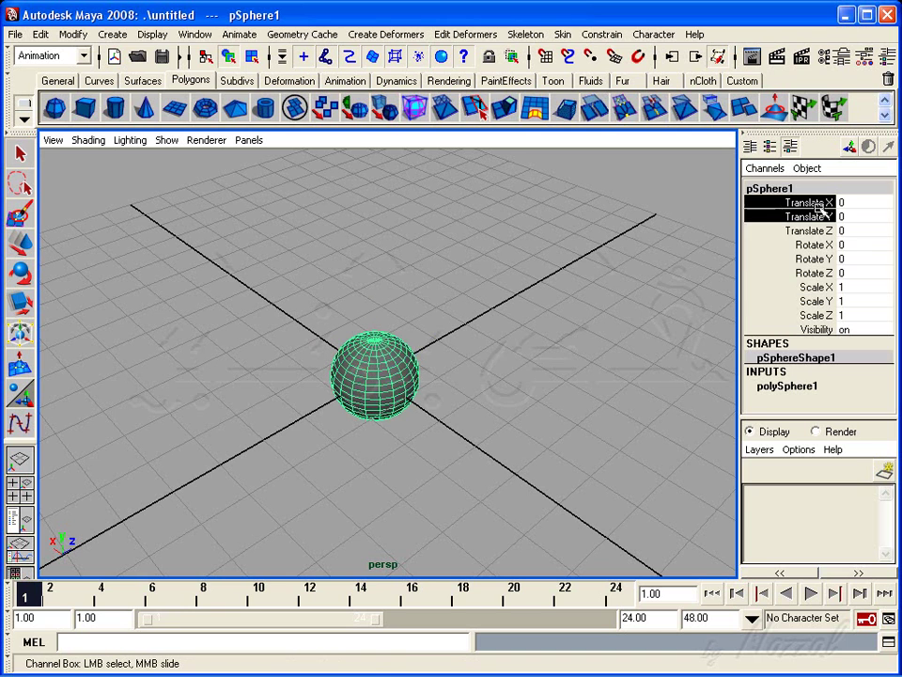
{"action": "mouse_move", "coordinate": [814, 203]}
{"action": "left_mouse_down"}
{"action": "mouse_move", "coordinate": [773, 228]}
{"action": "mouse_move", "coordinate": [777, 313]}
{"action": "mouse_move", "coordinate": [773, 218]}
{"action": "mouse_move", "coordinate": [821, 203]}
{"action": "left_mouse_up"}
{"action": "key", "text": "r"}
{"action": "key", "text": "e"}
{"action": "left_click_drag", "start_coordinate": [470, 416], "coordinate": [738, 354], "text": "alt"}
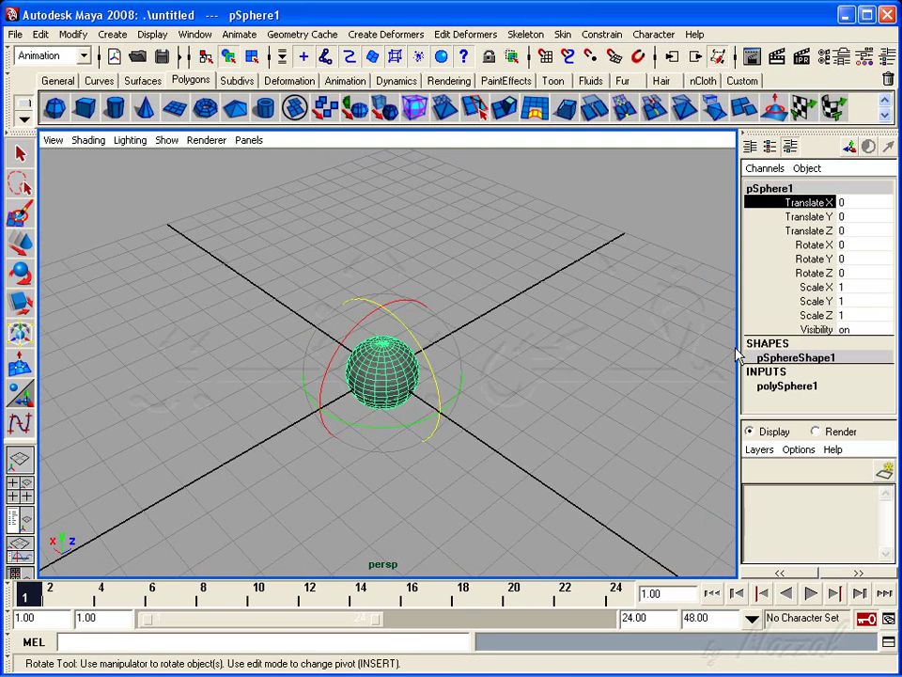
{"action": "left_click", "coordinate": [814, 329]}
{"action": "mouse_move", "coordinate": [539, 328]}
{"action": "middle_mouse_down", "text": "alt"}
{"action": "mouse_move", "coordinate": [463, 338]}
{"action": "mouse_move", "coordinate": [640, 350]}
{"action": "middle_mouse_up", "text": "alt"}
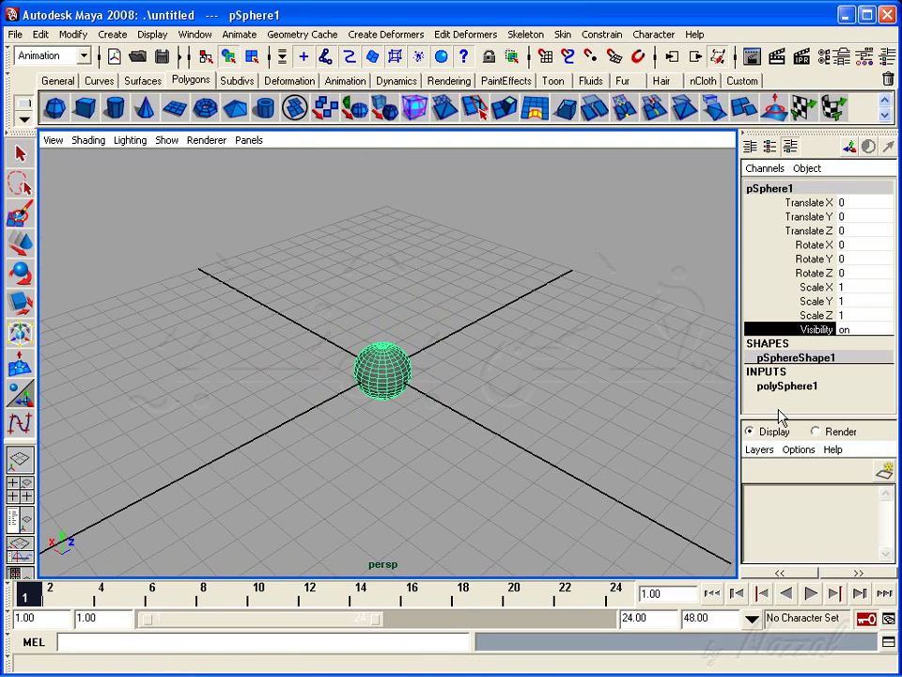
{"action": "left_click_drag", "start_coordinate": [786, 414], "coordinate": [785, 429]}
{"action": "key", "text": "w"}
{"action": "mouse_move", "coordinate": [387, 268]}
{"action": "right_mouse_down", "text": "alt"}
{"action": "mouse_move", "coordinate": [520, 354]}
{"action": "mouse_move", "coordinate": [849, 336]}
{"action": "right_mouse_up", "text": "alt"}
{"action": "scroll", "coordinate": [789, 343], "scroll_direction": "down", "scroll_amount": 3}
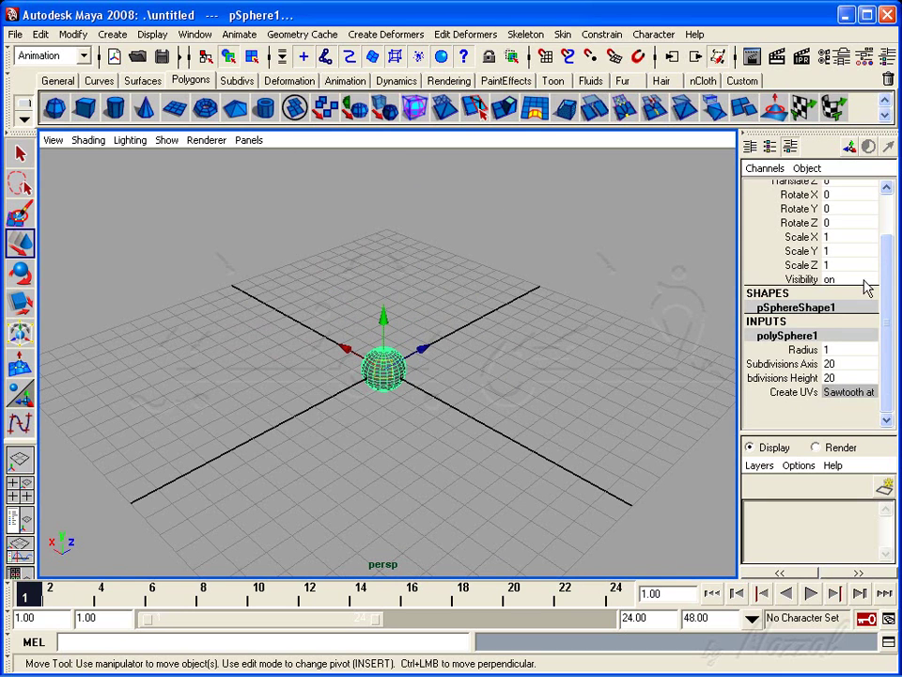
{"action": "scroll", "coordinate": [866, 287], "scroll_direction": "up", "scroll_amount": 3}
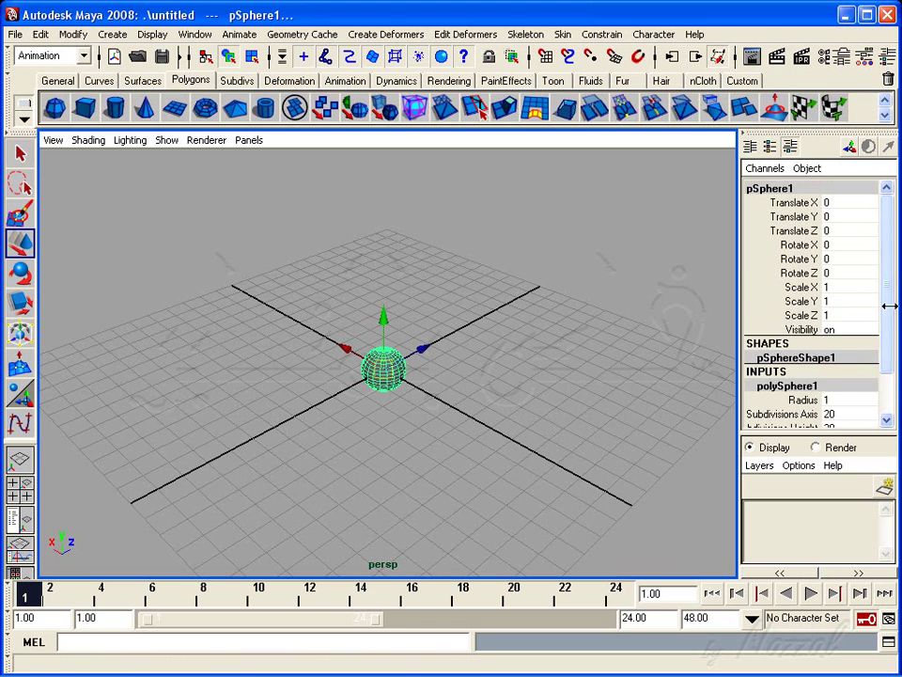
{"action": "scroll", "coordinate": [893, 291], "scroll_direction": "down", "scroll_amount": 2}
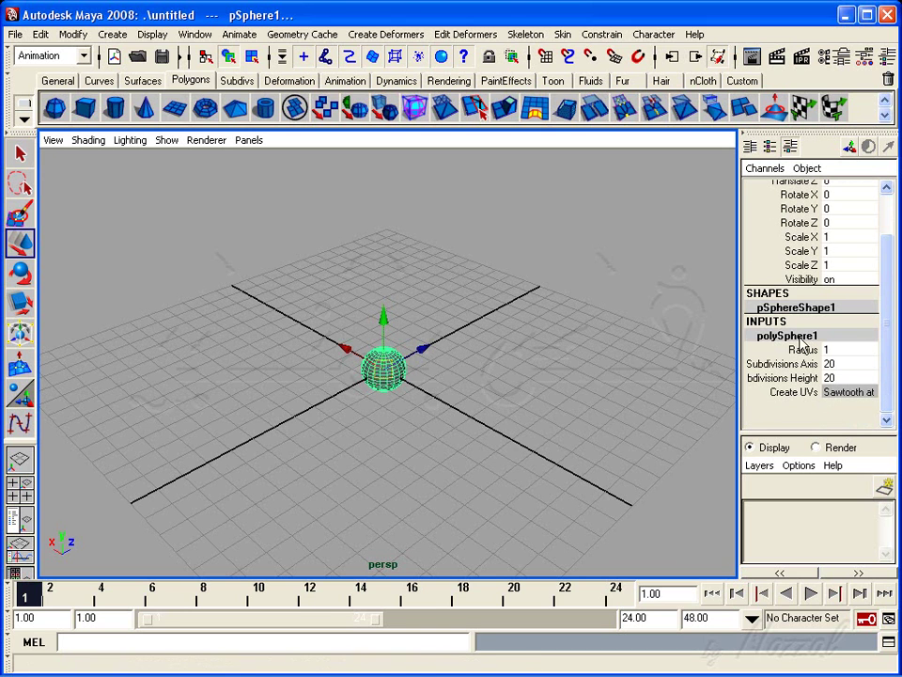
{"action": "scroll", "coordinate": [427, 393], "scroll_direction": "up", "scroll_amount": 5}
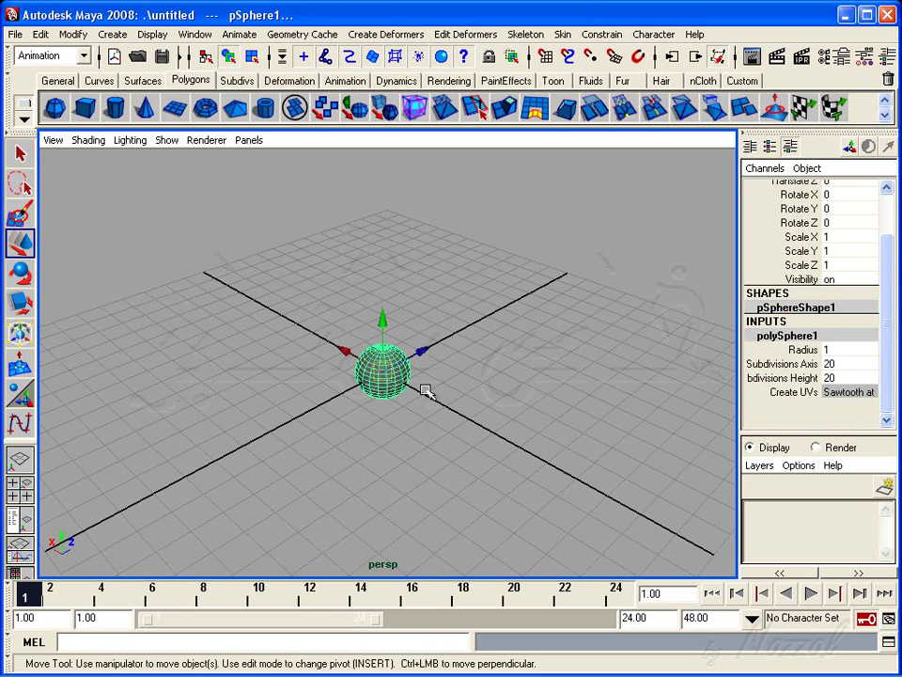
{"action": "left_click", "coordinate": [454, 335]}
{"action": "right_click_drag", "start_coordinate": [313, 364], "coordinate": [496, 388], "text": "alt"}
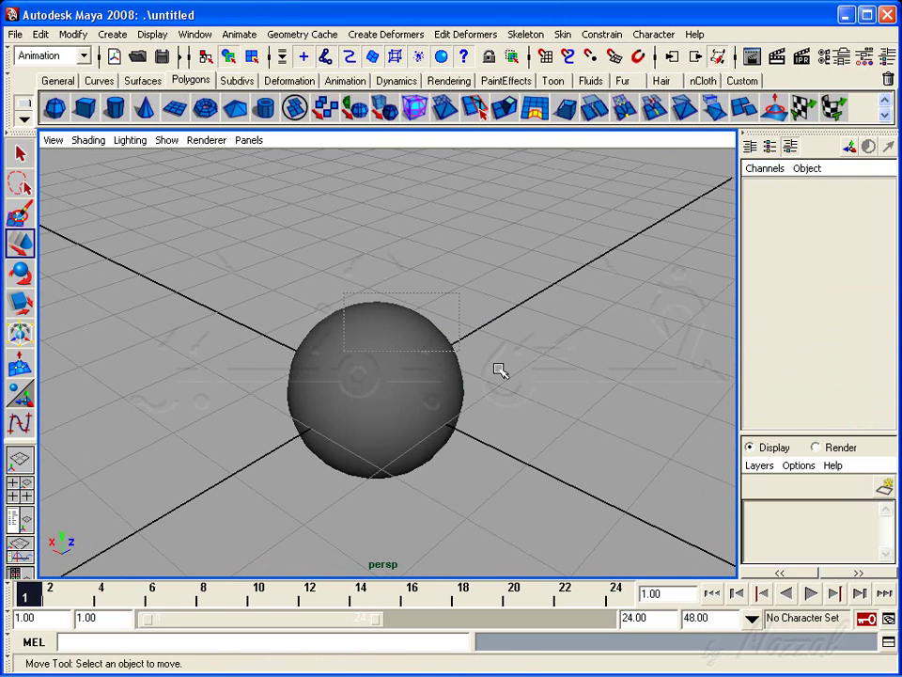
Step: Undo the last action, then dolly and tumble the camera around pSphere1 at the origin
{"action": "key", "text": "ctrl+z"}
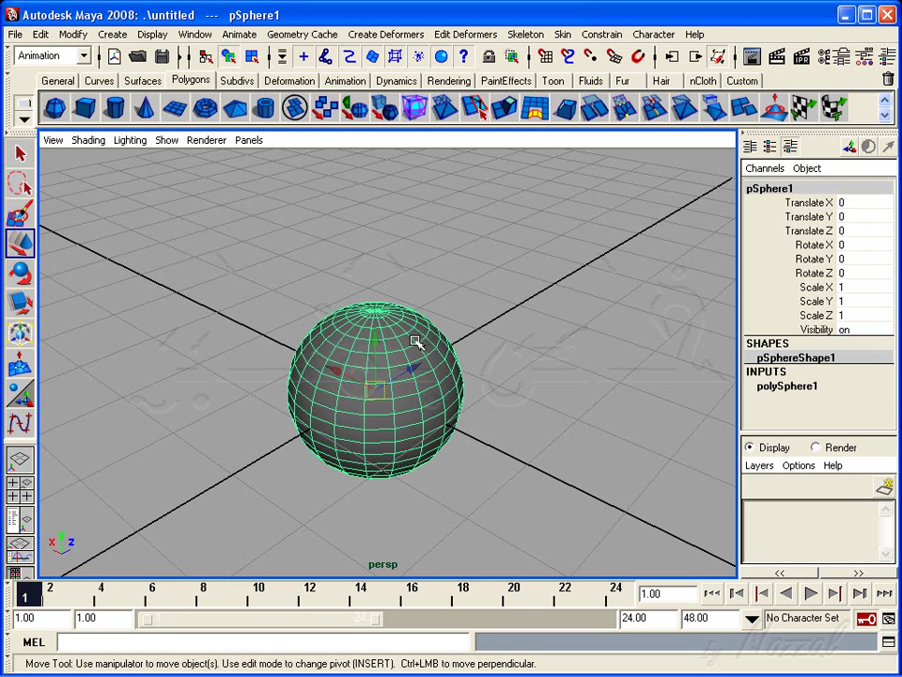
{"action": "mouse_move", "coordinate": [413, 368]}
{"action": "right_mouse_down", "text": "alt"}
{"action": "mouse_move", "coordinate": [312, 423]}
{"action": "mouse_move", "coordinate": [235, 442]}
{"action": "right_mouse_up", "text": "alt"}
{"action": "mouse_move", "coordinate": [235, 442]}
{"action": "left_mouse_down", "text": "alt"}
{"action": "mouse_move", "coordinate": [354, 460]}
{"action": "mouse_move", "coordinate": [328, 441]}
{"action": "left_mouse_up", "text": "alt"}
{"action": "right_click_drag", "start_coordinate": [335, 437], "coordinate": [649, 458], "text": "alt"}
{"action": "left_click_drag", "start_coordinate": [648, 458], "coordinate": [568, 439], "text": "alt"}
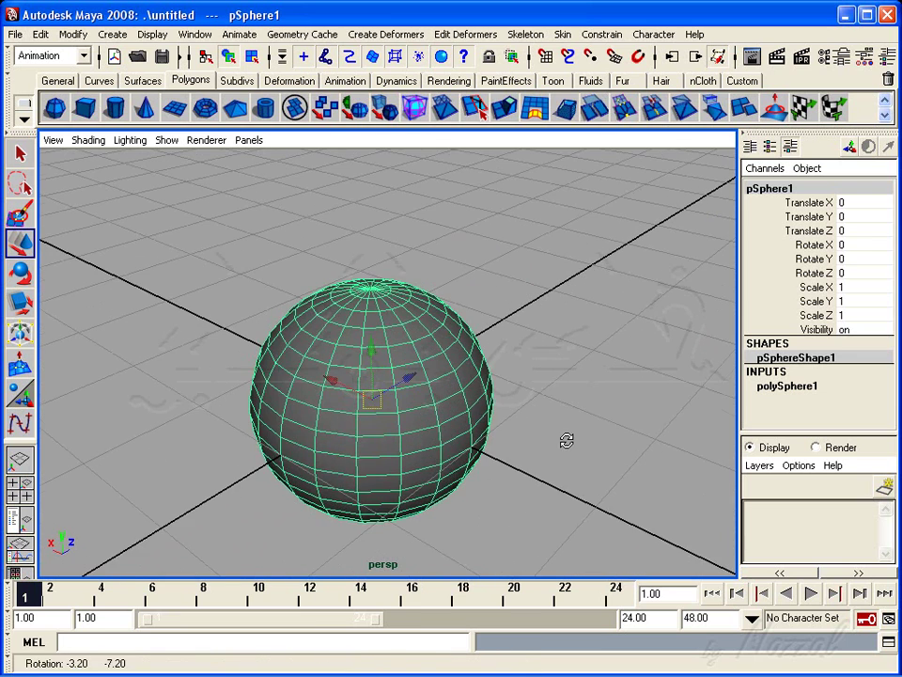
{"action": "right_click_drag", "start_coordinate": [424, 419], "coordinate": [521, 424], "text": "alt"}
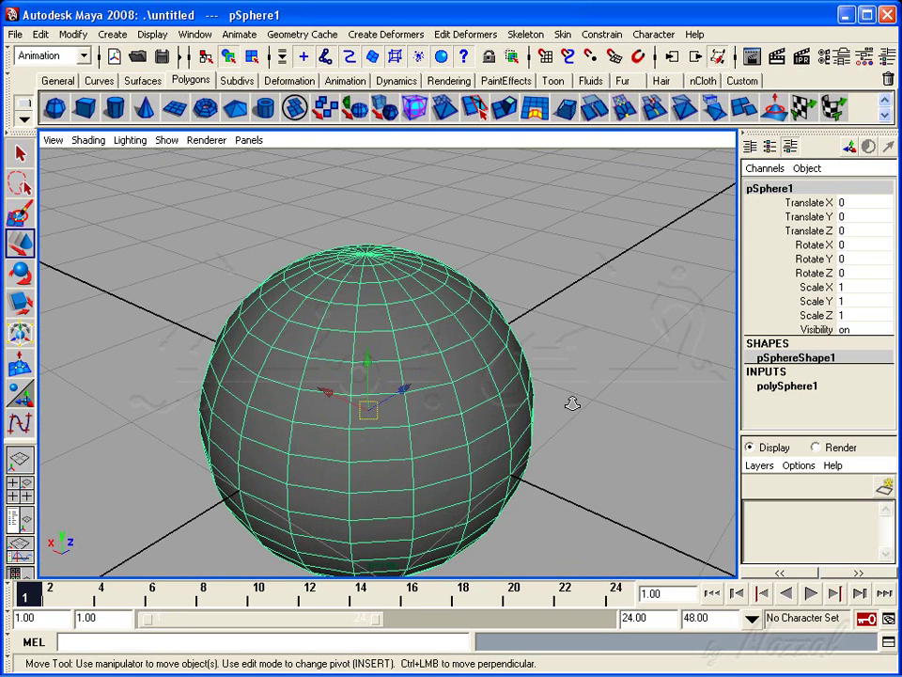
{"action": "right_click_drag", "start_coordinate": [571, 398], "coordinate": [523, 412], "text": "alt"}
{"action": "left_click_drag", "start_coordinate": [523, 413], "coordinate": [271, 439], "text": "alt"}
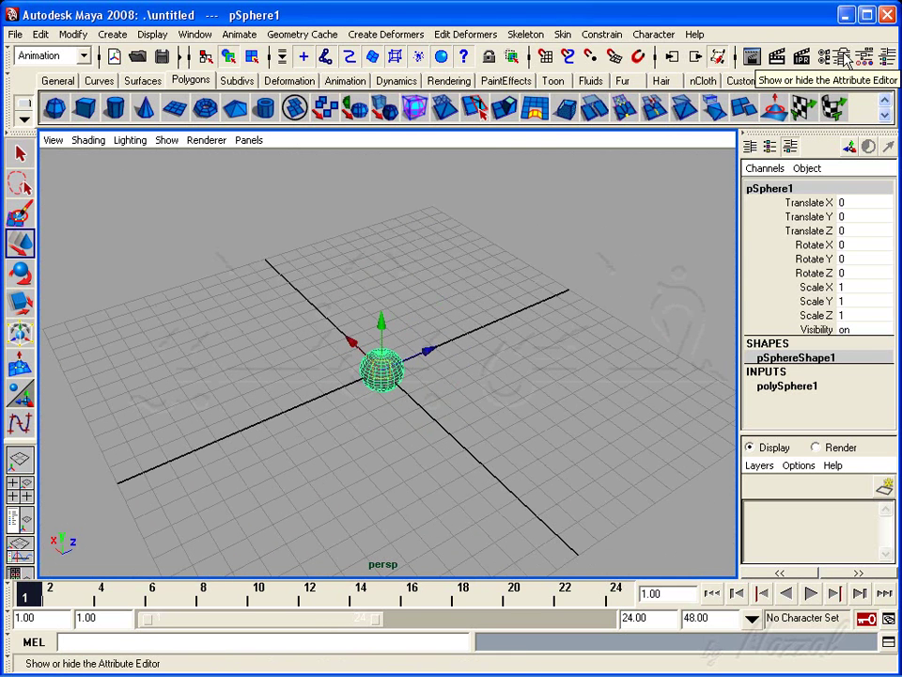
{"action": "right_click_drag", "start_coordinate": [332, 417], "coordinate": [654, 453], "text": "alt"}
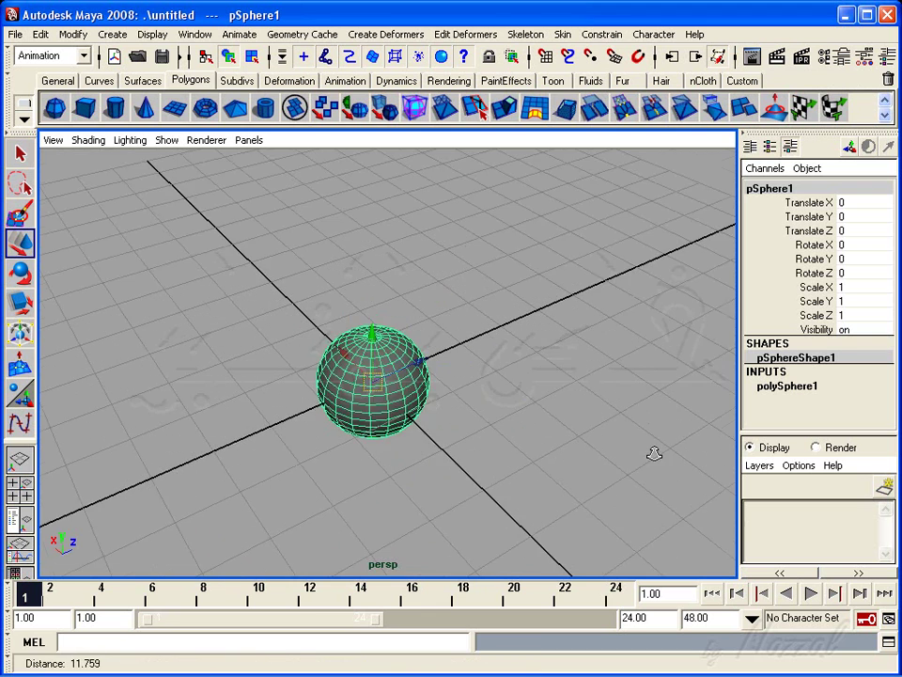
{"action": "left_click_drag", "start_coordinate": [654, 453], "coordinate": [397, 316], "text": "alt"}
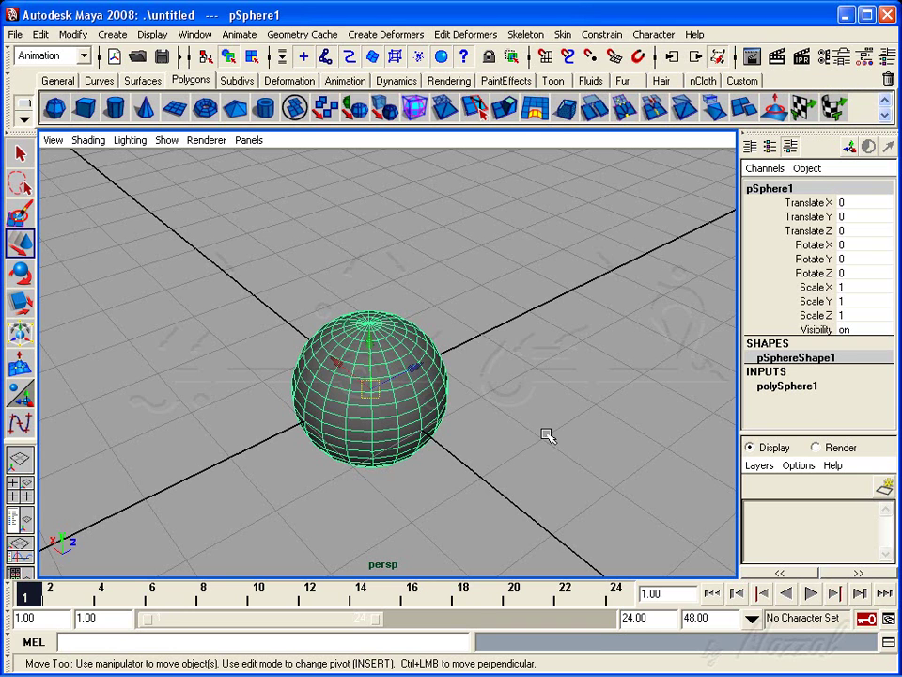
Step: Toggle the Attribute Editor, return to the Channel Box and select the translate, rotate and scale channels
{"action": "left_click", "coordinate": [842, 54]}
{"action": "left_click_drag", "start_coordinate": [346, 349], "coordinate": [300, 343], "text": "alt"}
{"action": "scroll", "coordinate": [300, 343], "scroll_direction": "up", "scroll_amount": 3}
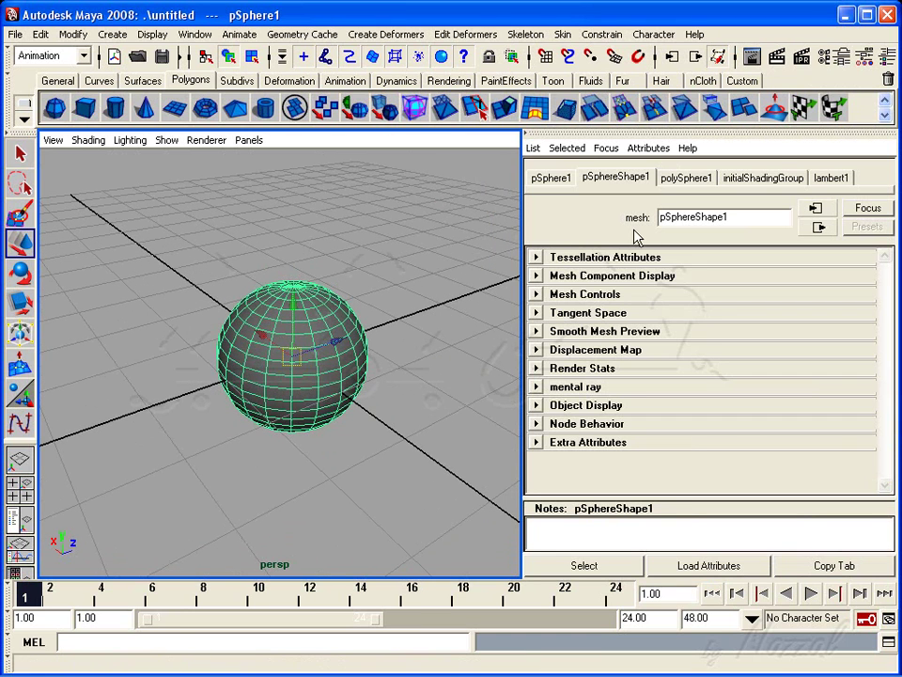
{"action": "left_click", "coordinate": [886, 55]}
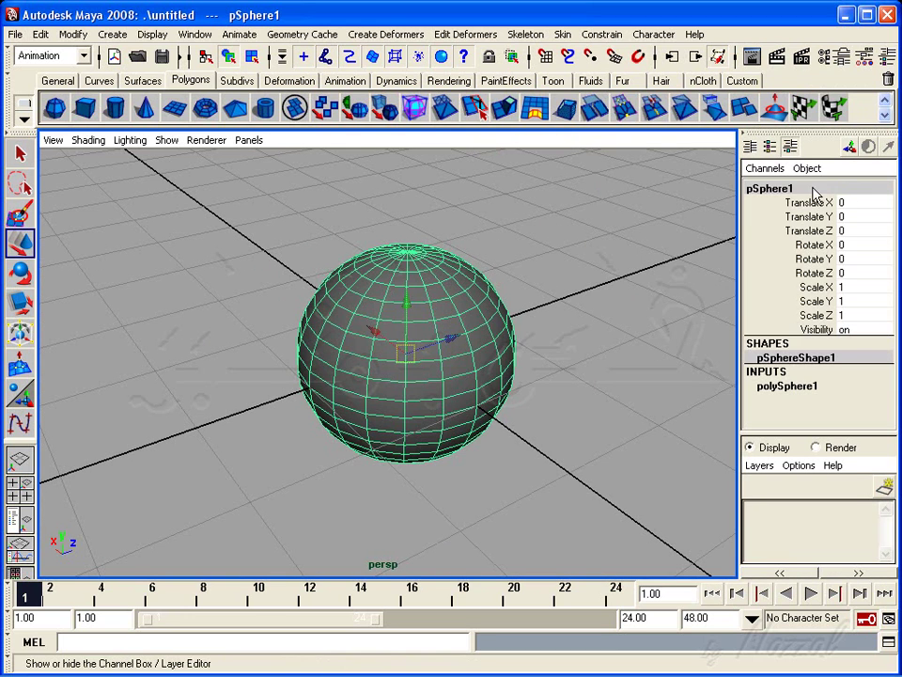
{"action": "left_click_drag", "start_coordinate": [805, 207], "coordinate": [817, 331]}
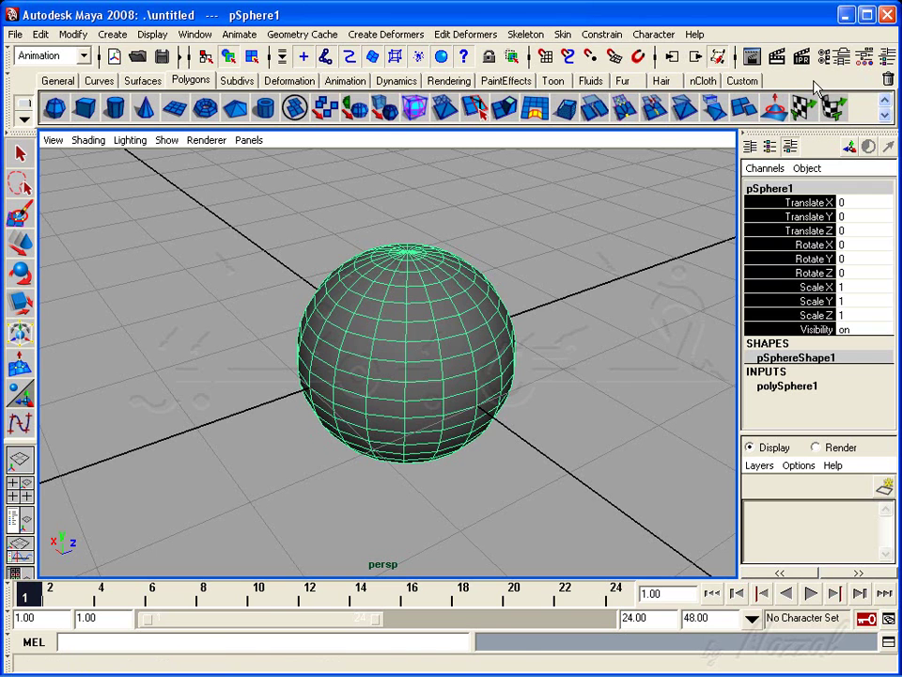
Step: Show the pSphere1 transform tab in the Attribute Editor and collapse Limit Information
{"action": "left_click", "coordinate": [843, 56]}
{"action": "key", "text": "w"}
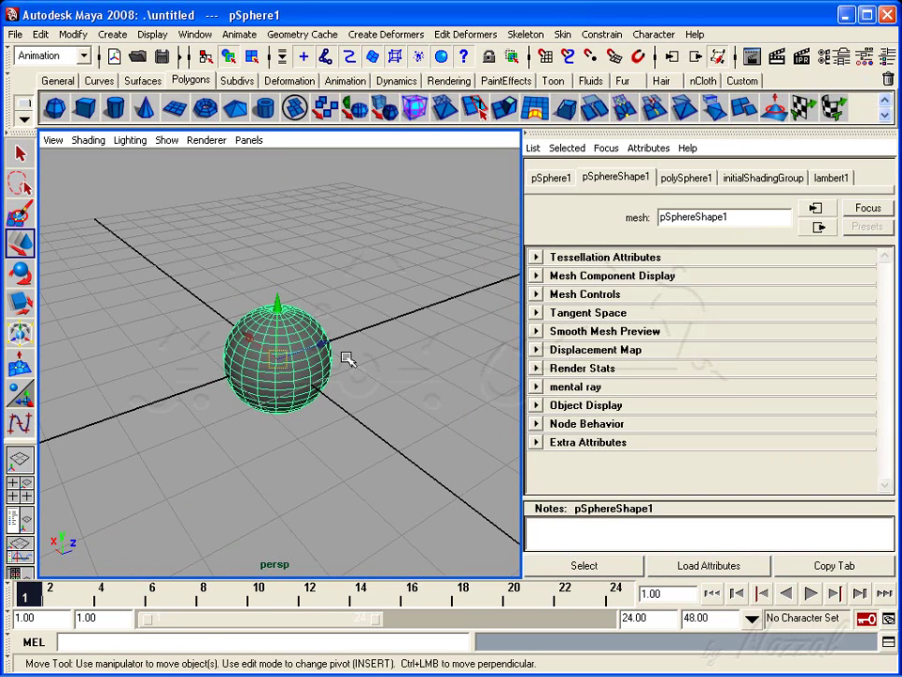
{"action": "left_click", "coordinate": [562, 180]}
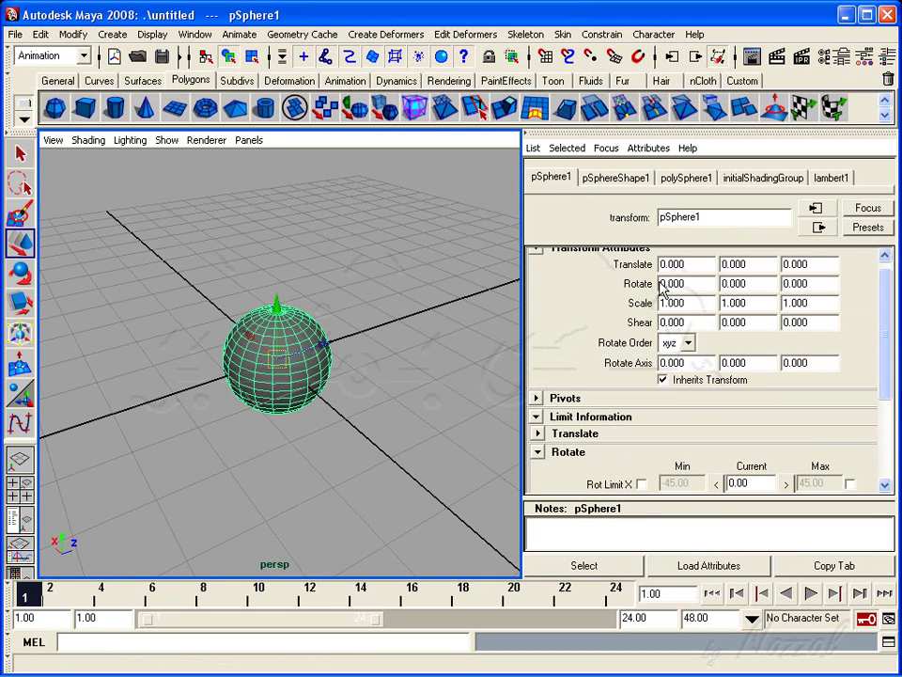
{"action": "key", "text": "ctrl+a"}
{"action": "left_click_drag", "start_coordinate": [827, 205], "coordinate": [818, 315]}
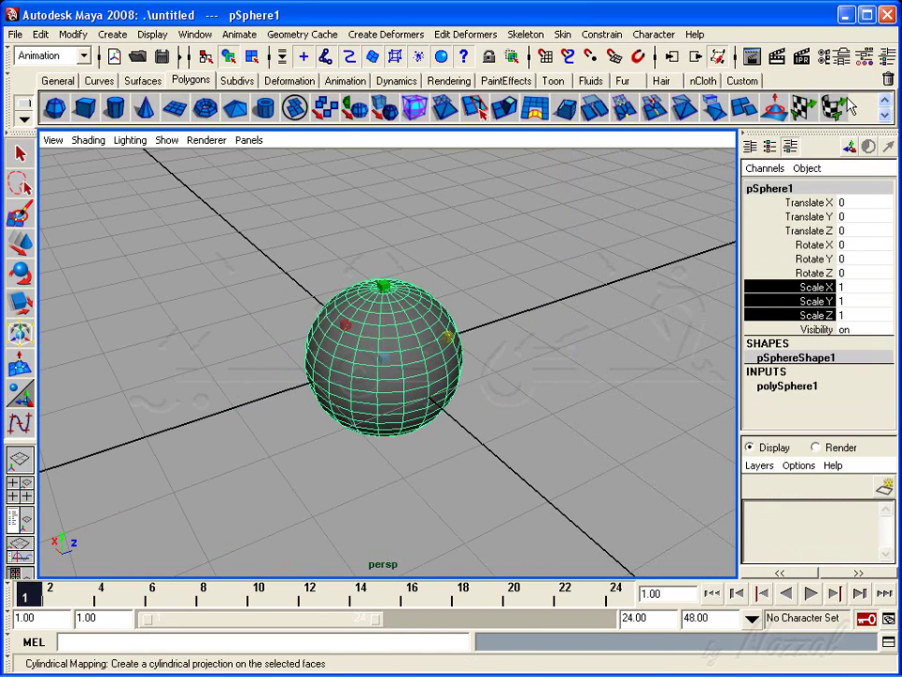
{"action": "left_click", "coordinate": [845, 55]}
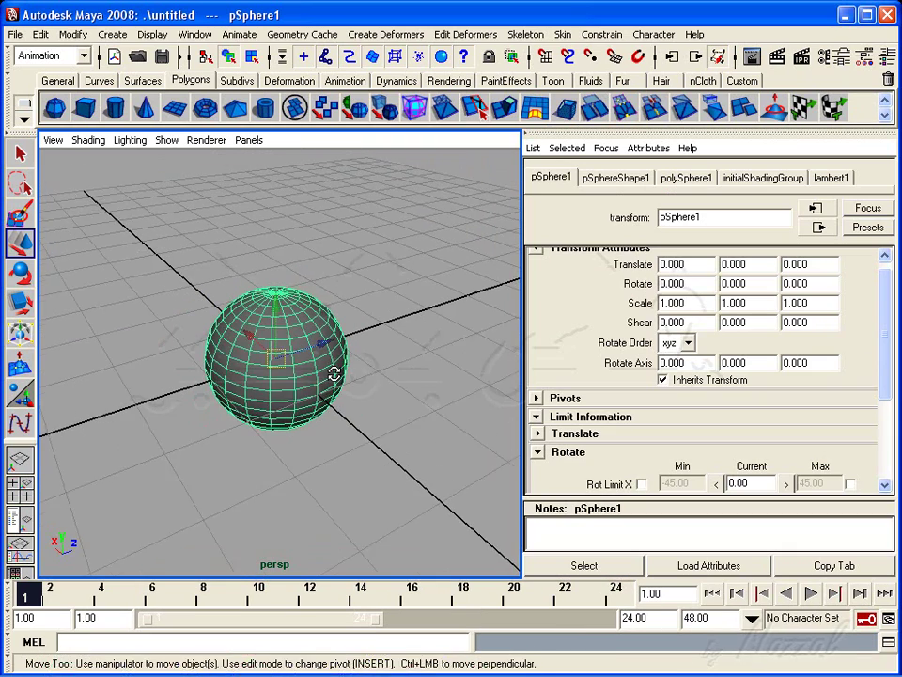
{"action": "left_click_drag", "start_coordinate": [334, 373], "coordinate": [298, 366], "text": "alt"}
{"action": "left_click", "coordinate": [537, 417]}
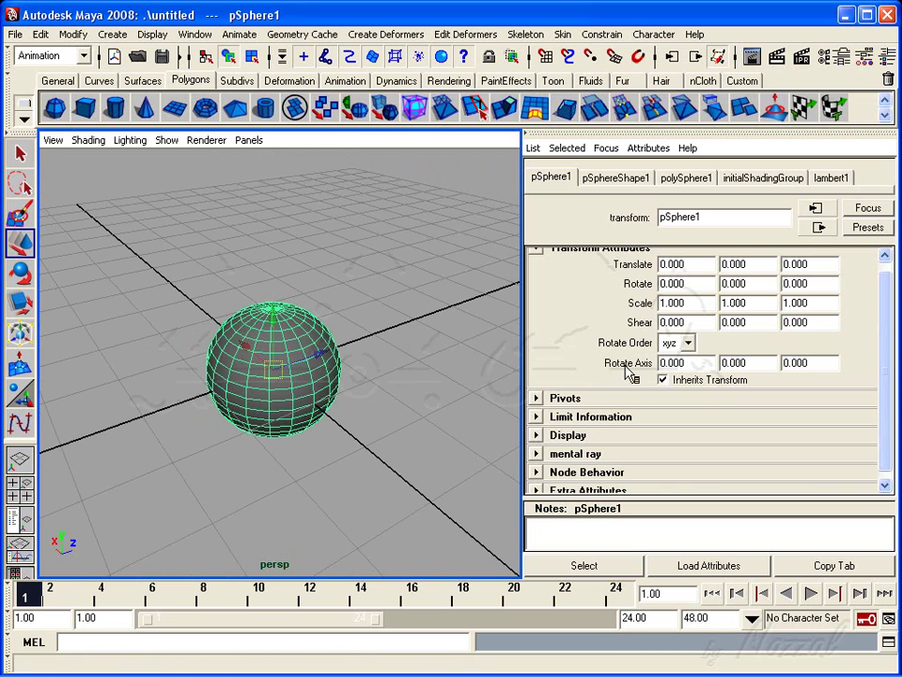
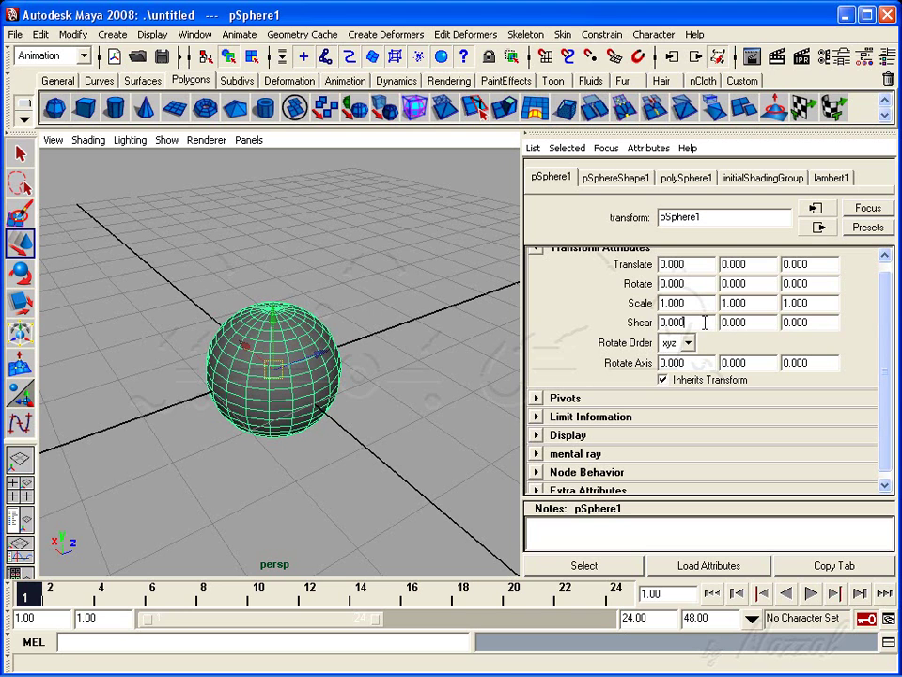
Step: Experiment with the sphere's X shear and X scale, then reset them to 0 and 1
{"action": "mouse_move", "coordinate": [708, 322]}
{"action": "left_mouse_down", "text": "ctrl"}
{"action": "mouse_move", "coordinate": [678, 323]}
{"action": "mouse_move", "coordinate": [707, 322]}
{"action": "left_mouse_up", "text": "ctrl"}
{"action": "type", "text": "0"}
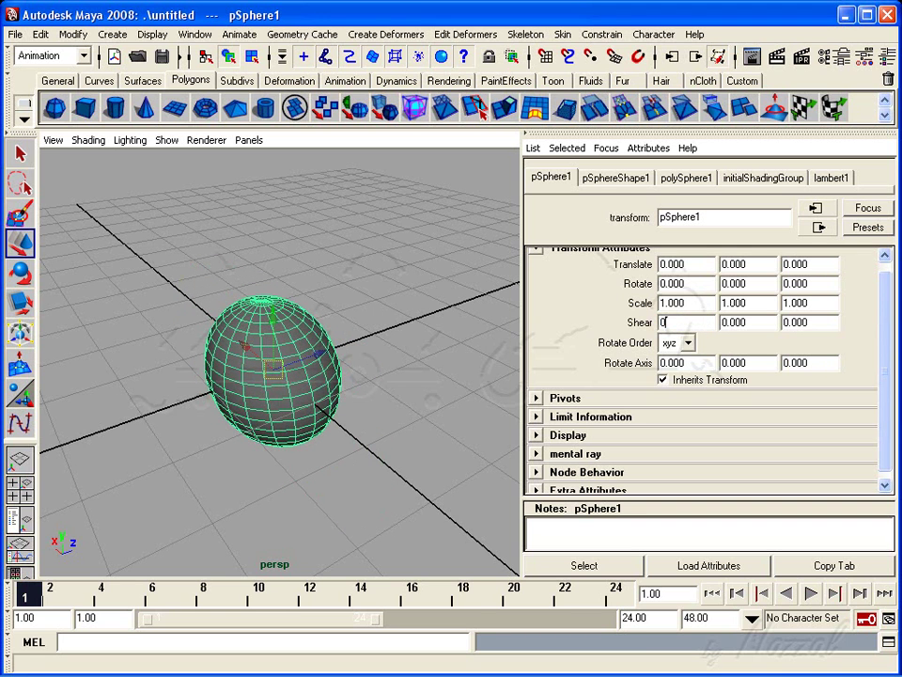
{"action": "key", "text": "Return"}
{"action": "right_click_drag", "start_coordinate": [389, 405], "coordinate": [337, 376], "text": "alt"}
{"action": "mouse_move", "coordinate": [336, 376]}
{"action": "left_mouse_down", "text": "alt"}
{"action": "mouse_move", "coordinate": [288, 411]}
{"action": "mouse_move", "coordinate": [336, 395]}
{"action": "left_mouse_up", "text": "alt"}
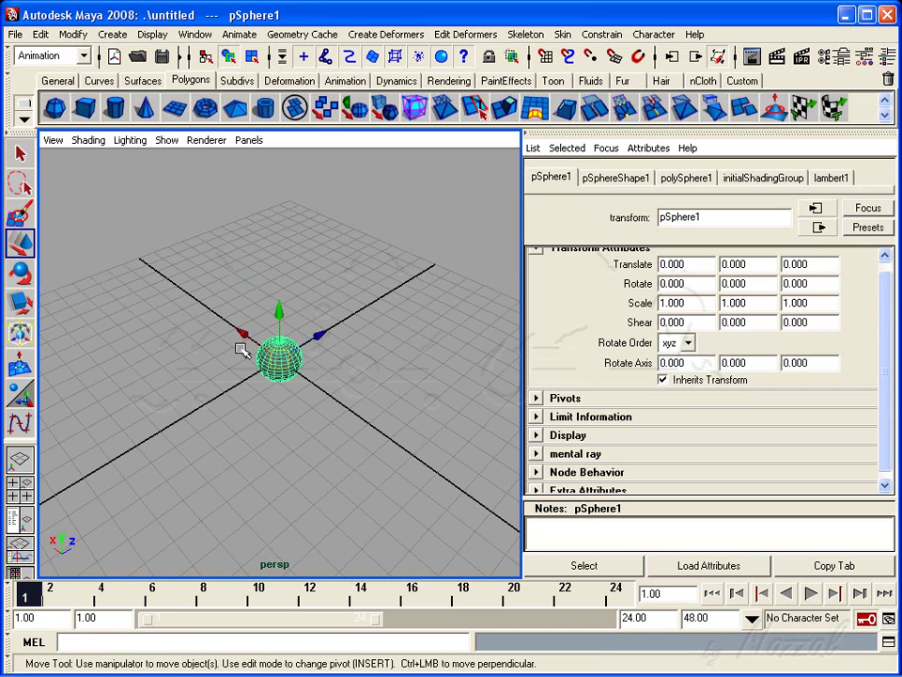
{"action": "left_click_drag", "start_coordinate": [705, 306], "coordinate": [703, 304], "text": "ctrl"}
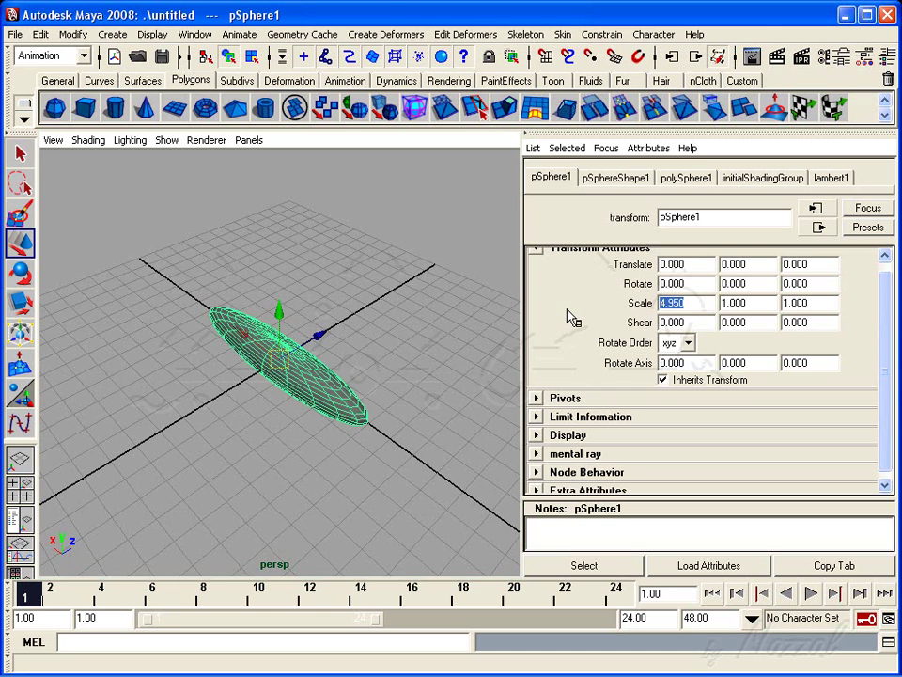
{"action": "type", "text": "1"}
{"action": "key", "text": "Return"}
{"action": "left_click", "coordinate": [691, 303]}
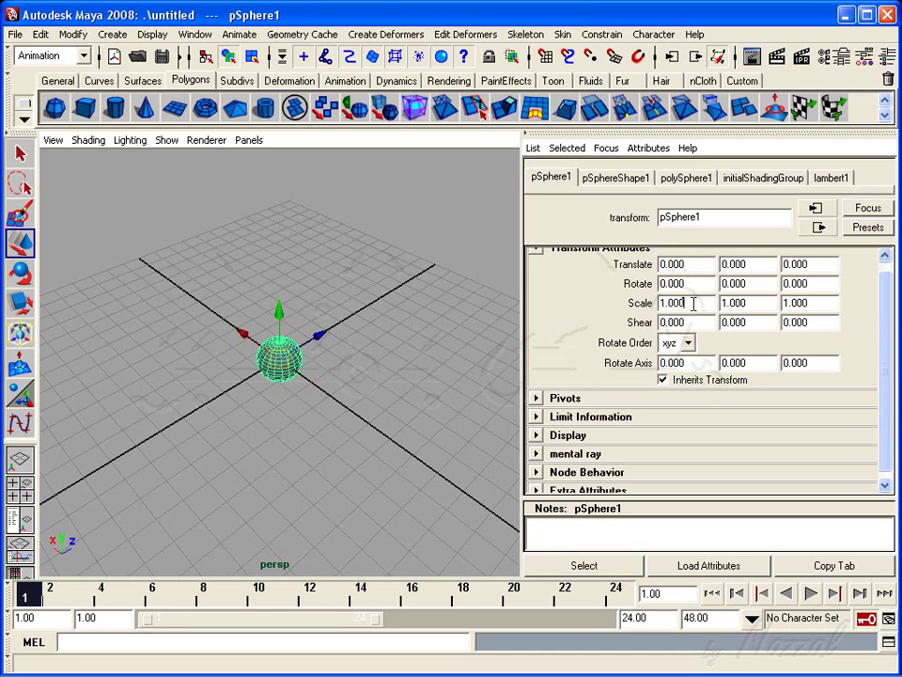
{"action": "middle_click_drag", "start_coordinate": [700, 302], "coordinate": [722, 310], "text": "ctrl"}
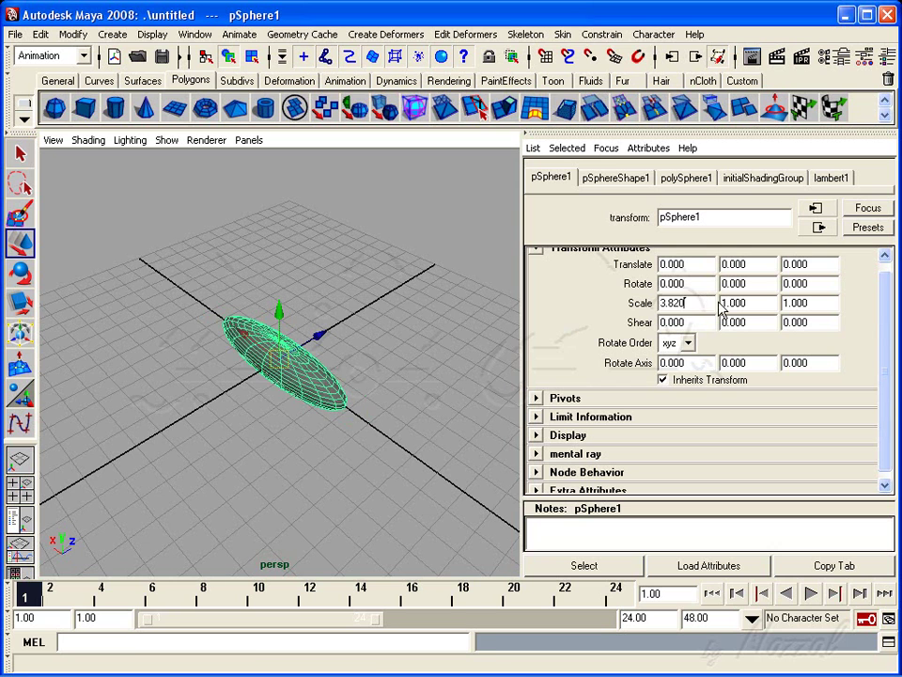
{"action": "type", "text": "1"}
{"action": "key", "text": "Return"}
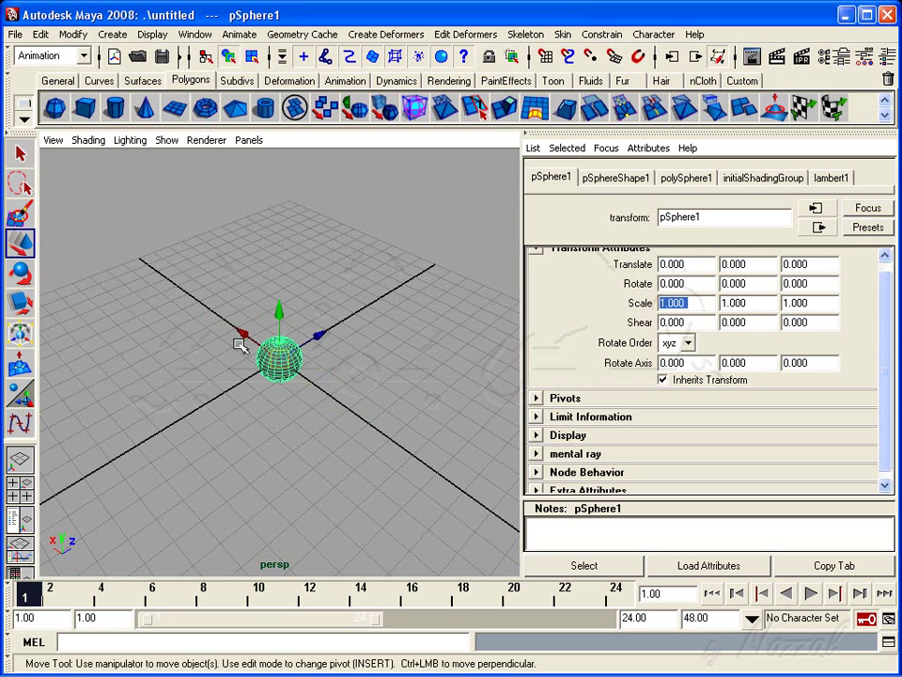
Step: Bring back pSphere1's Attribute Editor and expand Limit Information to the translation limits
{"action": "left_click_drag", "start_coordinate": [242, 346], "coordinate": [293, 328], "text": "alt"}
{"action": "left_click_drag", "start_coordinate": [886, 326], "coordinate": [888, 314]}
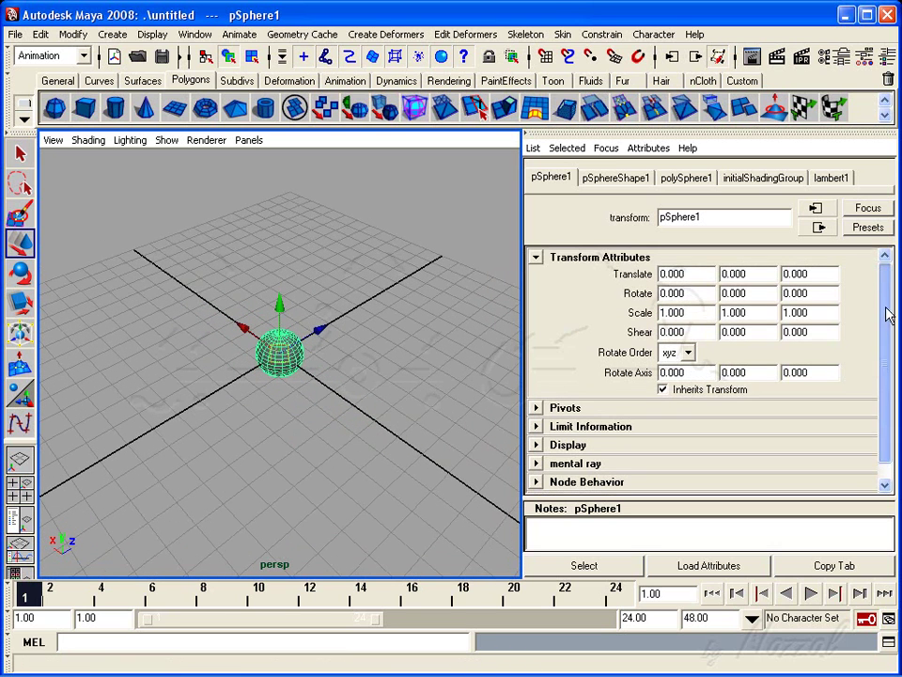
{"action": "left_click", "coordinate": [887, 56]}
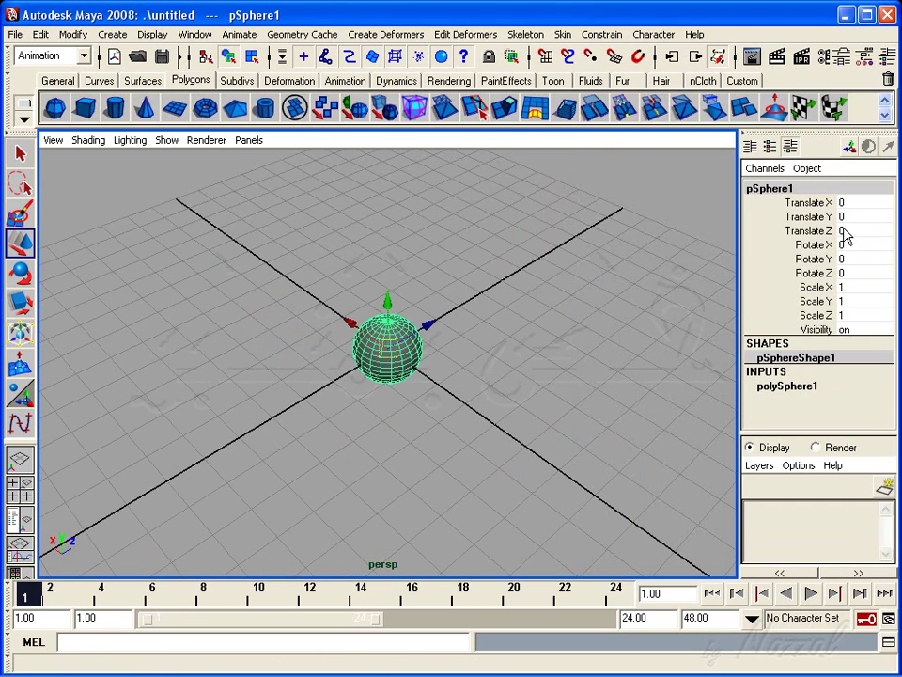
{"action": "key", "text": "ctrl+a"}
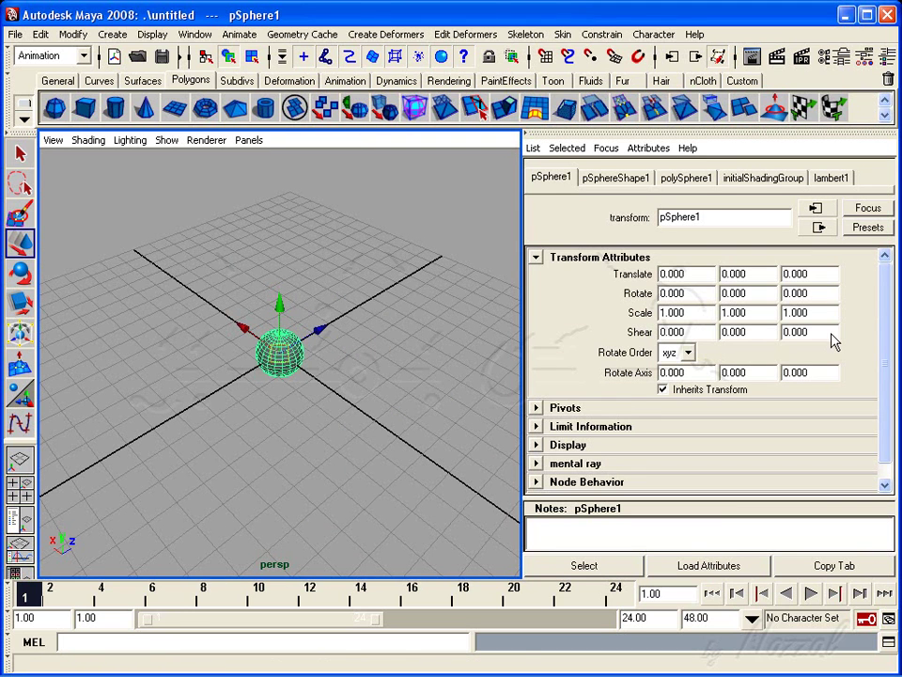
{"action": "scroll", "coordinate": [883, 404], "scroll_direction": "down", "scroll_amount": 1}
{"action": "right_click_drag", "start_coordinate": [215, 399], "coordinate": [427, 455], "text": "alt"}
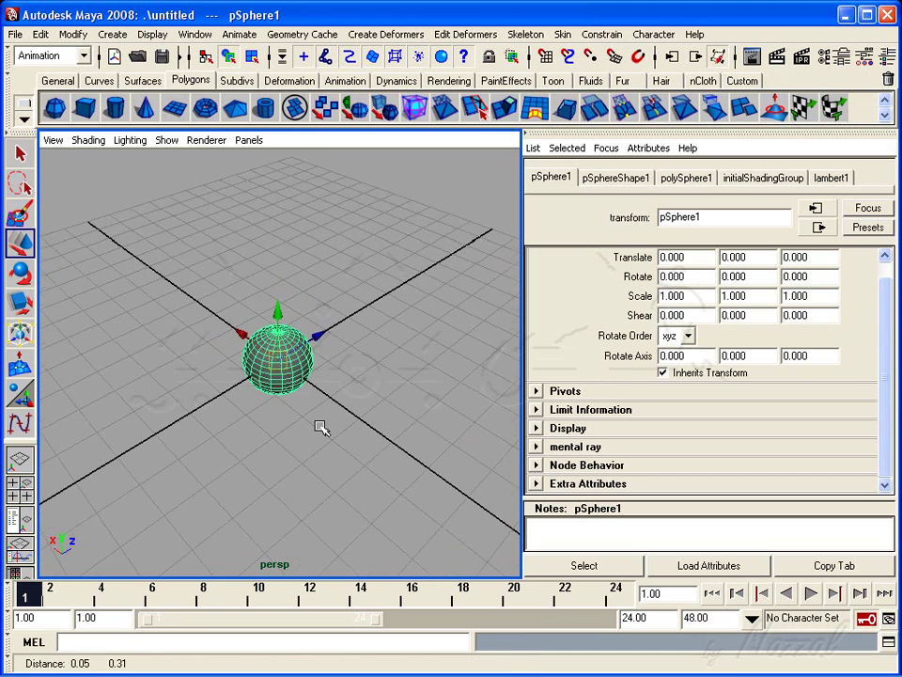
{"action": "left_click", "coordinate": [538, 410]}
{"action": "left_click_drag", "start_coordinate": [884, 376], "coordinate": [887, 418]}
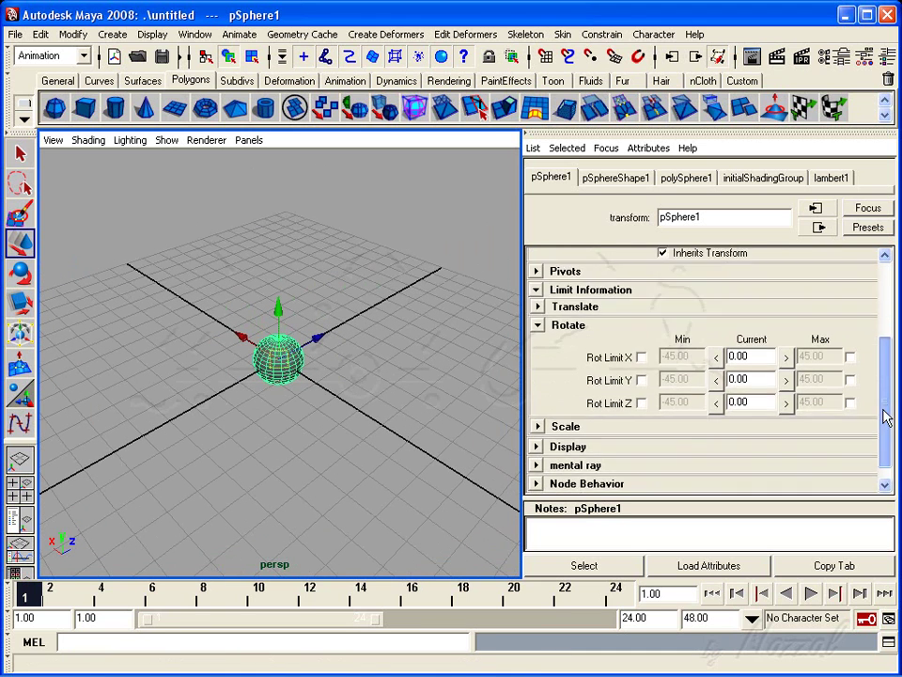
{"action": "scroll", "coordinate": [601, 428], "scroll_direction": "up", "scroll_amount": 2}
{"action": "left_click", "coordinate": [538, 356]}
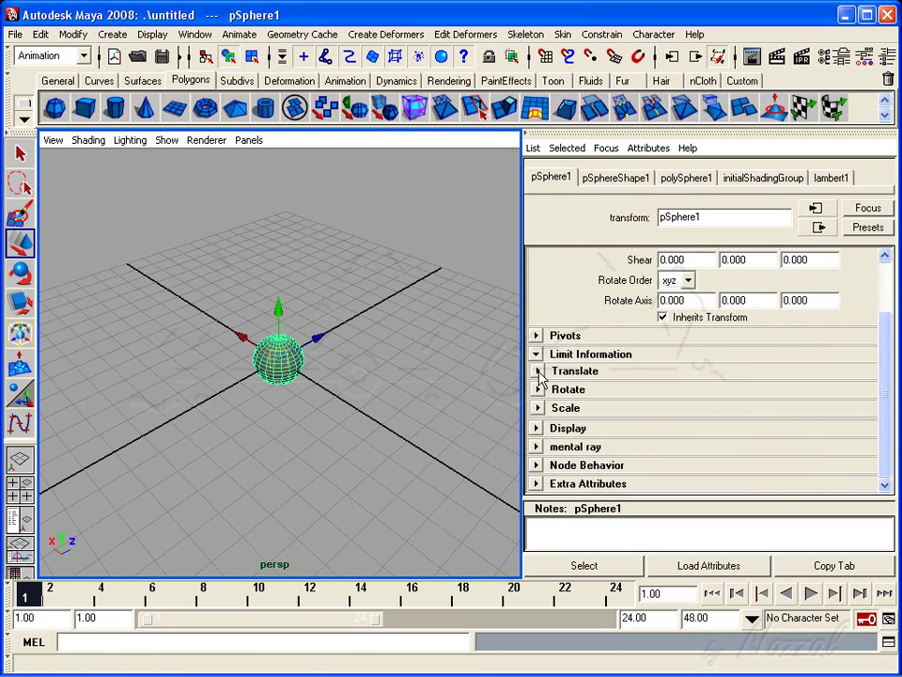
{"action": "left_click", "coordinate": [537, 370]}
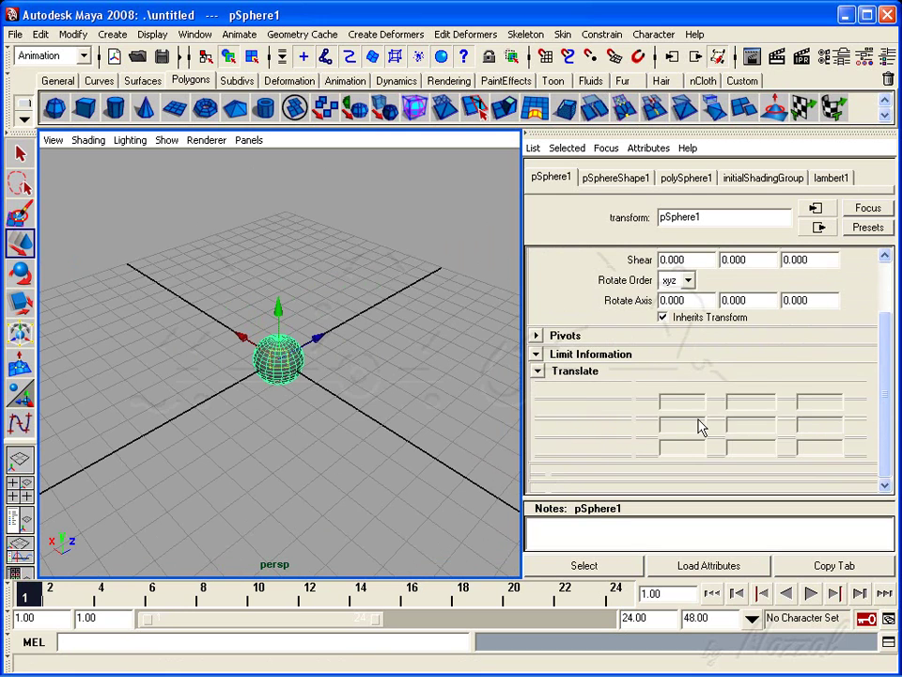
{"action": "scroll", "coordinate": [882, 377], "scroll_direction": "down", "scroll_amount": 2}
Step: Test-raise the sphere along Y, then undo the move
{"action": "right_click_drag", "start_coordinate": [367, 365], "coordinate": [275, 402], "text": "alt"}
{"action": "left_click_drag", "start_coordinate": [275, 403], "coordinate": [307, 399], "text": "alt"}
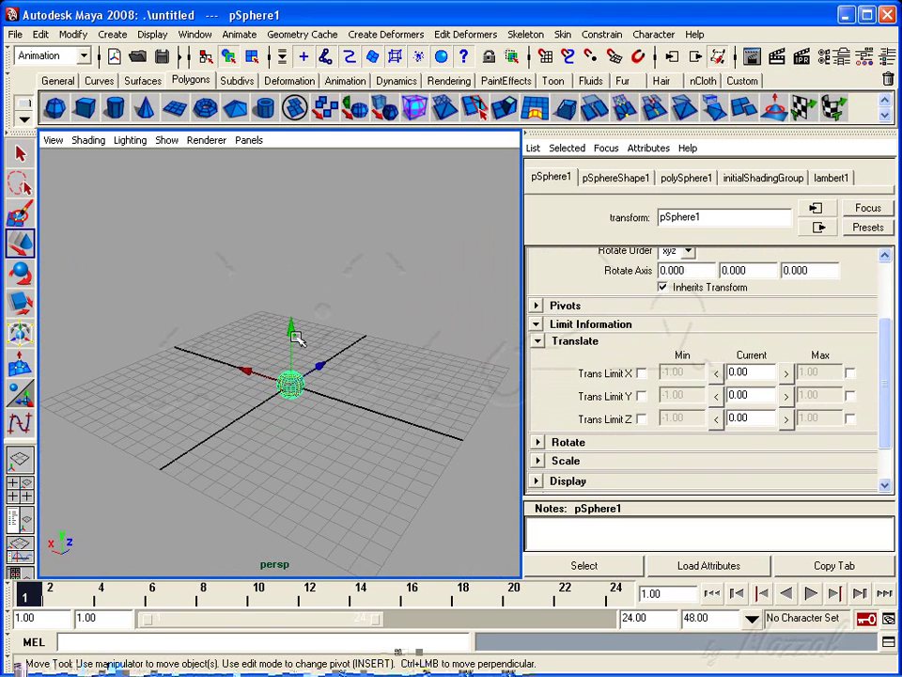
{"action": "left_click_drag", "start_coordinate": [292, 333], "coordinate": [291, 227]}
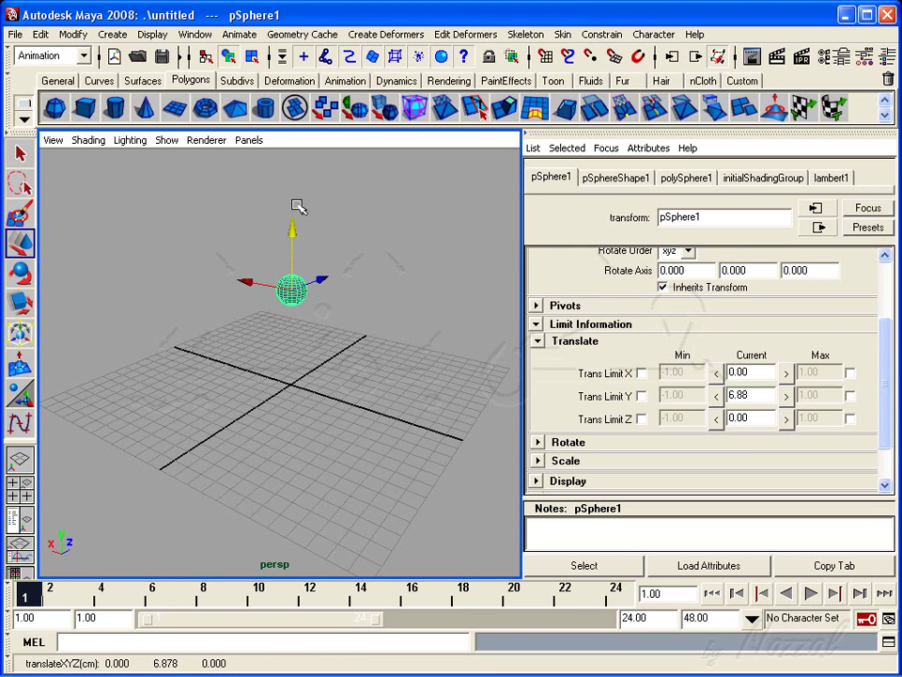
{"action": "key", "text": "ctrl+z"}
{"action": "left_click_drag", "start_coordinate": [318, 337], "coordinate": [302, 409], "text": "alt"}
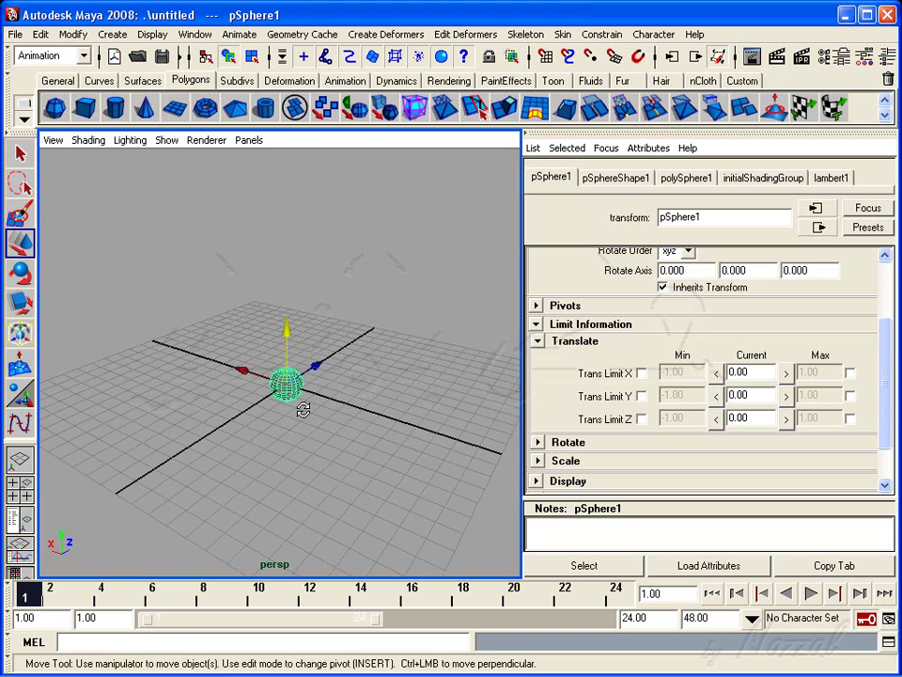
Step: Enable Trans Limit Y Max at 10 and raise the sphere to Y 10
{"action": "left_click", "coordinate": [850, 396]}
{"action": "double_click", "coordinate": [828, 396]}
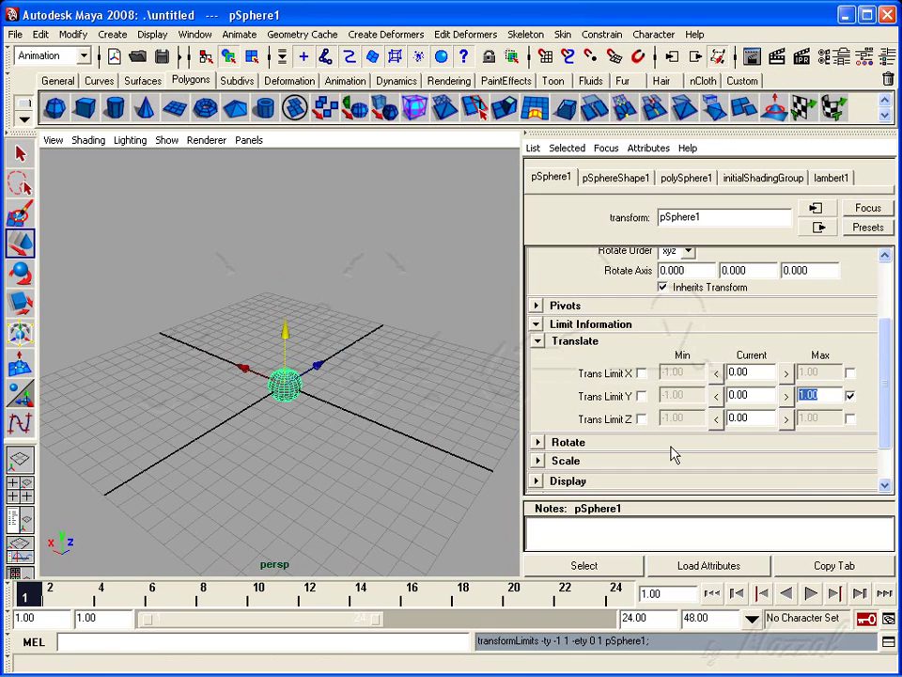
{"action": "type", "text": "1"}
{"action": "key", "text": "Return"}
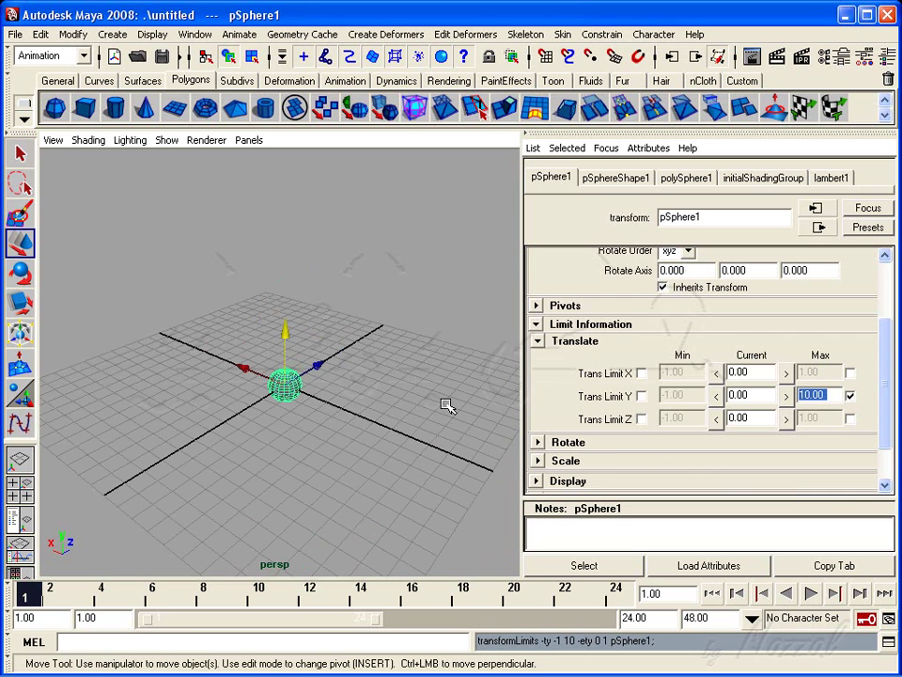
{"action": "right_click_drag", "start_coordinate": [448, 405], "coordinate": [396, 405], "text": "alt"}
{"action": "mouse_move", "coordinate": [396, 405]}
{"action": "left_mouse_down", "text": "alt"}
{"action": "mouse_move", "coordinate": [321, 396]}
{"action": "mouse_move", "coordinate": [365, 409]}
{"action": "mouse_move", "coordinate": [310, 362]}
{"action": "mouse_move", "coordinate": [310, 139]}
{"action": "mouse_move", "coordinate": [339, 231]}
{"action": "mouse_move", "coordinate": [339, 324]}
{"action": "left_mouse_up", "text": "alt"}
{"action": "left_click_drag", "start_coordinate": [889, 383], "coordinate": [886, 296]}
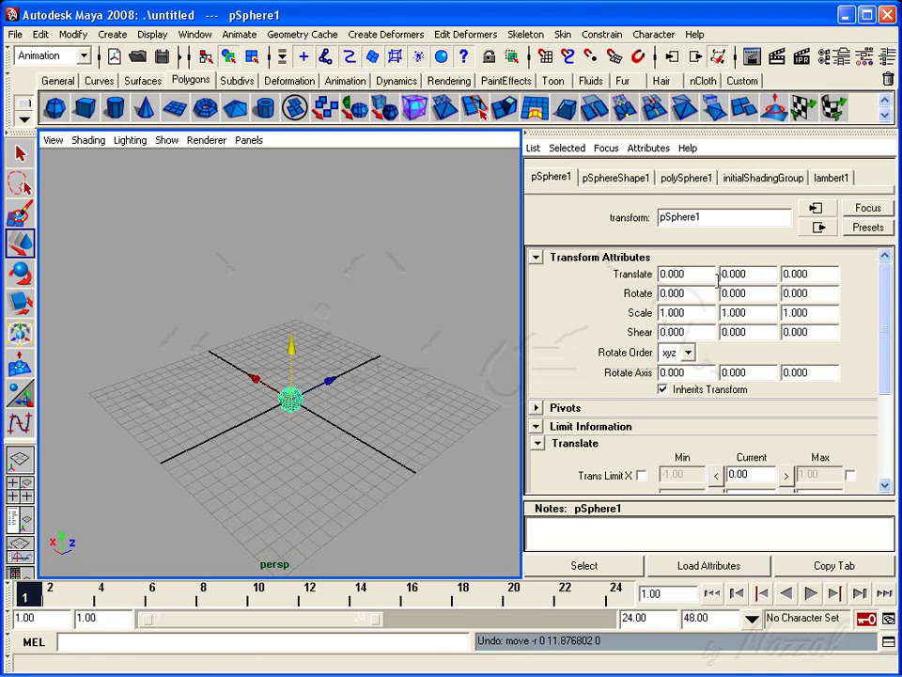
{"action": "left_click_drag", "start_coordinate": [293, 346], "coordinate": [294, 161]}
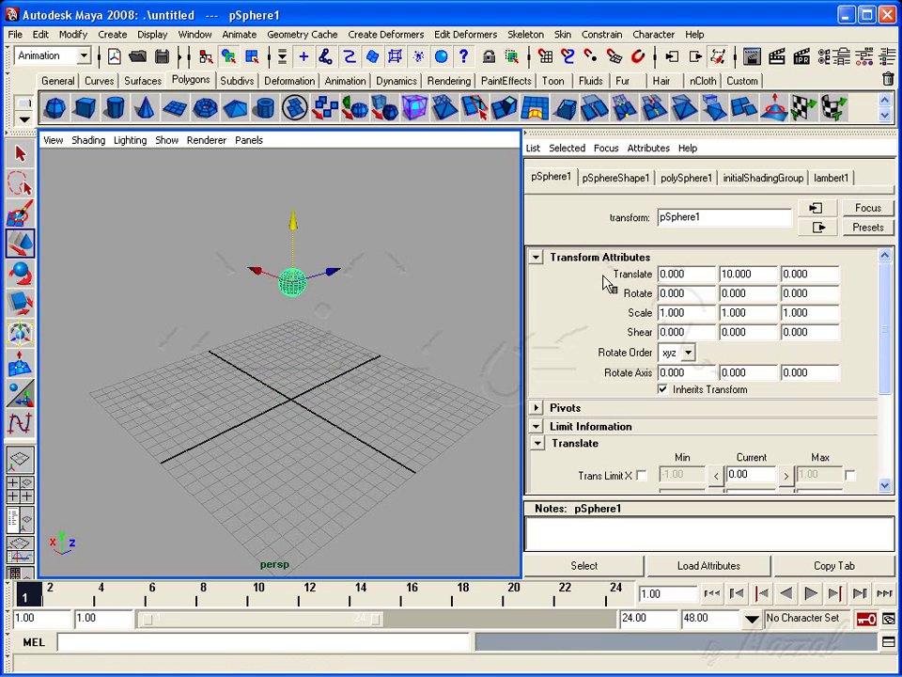
Step: Collapse the translation limits and expand the rotation limits in the Attribute Editor
{"action": "left_click", "coordinate": [671, 52]}
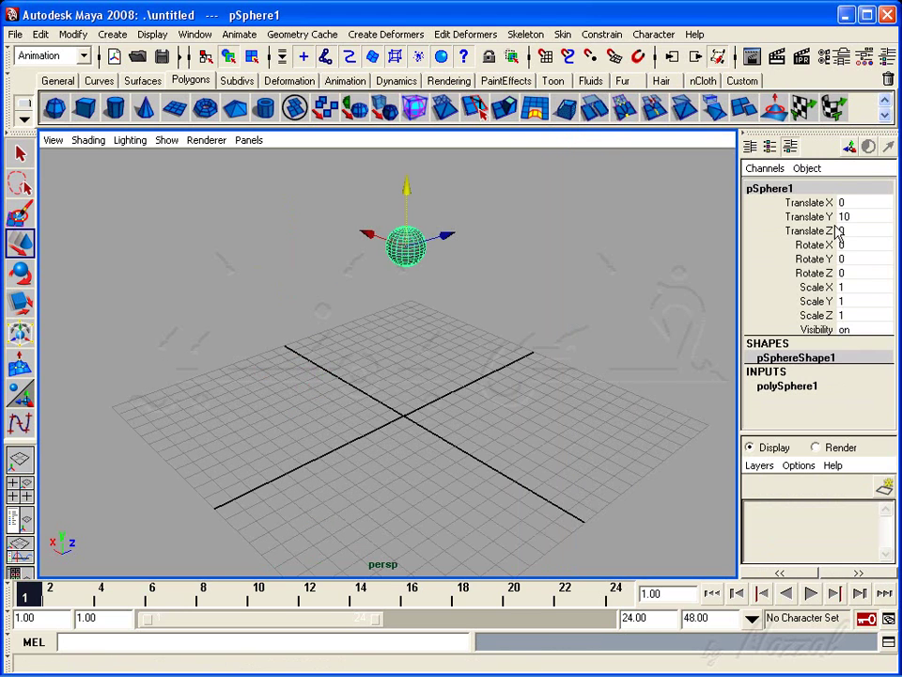
{"action": "left_click", "coordinate": [671, 53]}
{"action": "left_click_drag", "start_coordinate": [403, 469], "coordinate": [361, 467], "text": "alt"}
{"action": "right_click_drag", "start_coordinate": [362, 467], "coordinate": [377, 431], "text": "alt"}
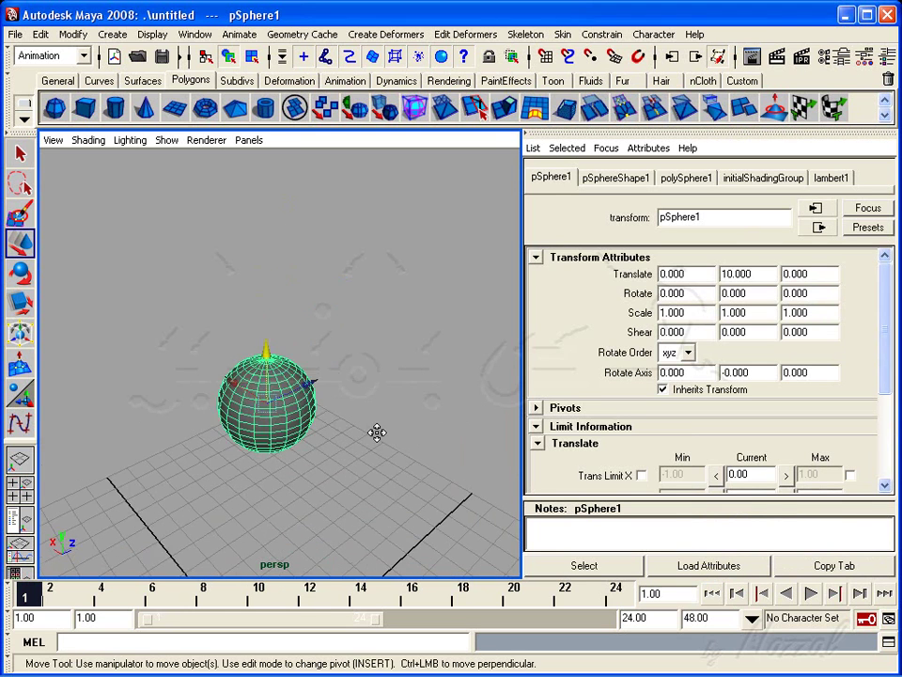
{"action": "left_click_drag", "start_coordinate": [886, 362], "coordinate": [885, 451]}
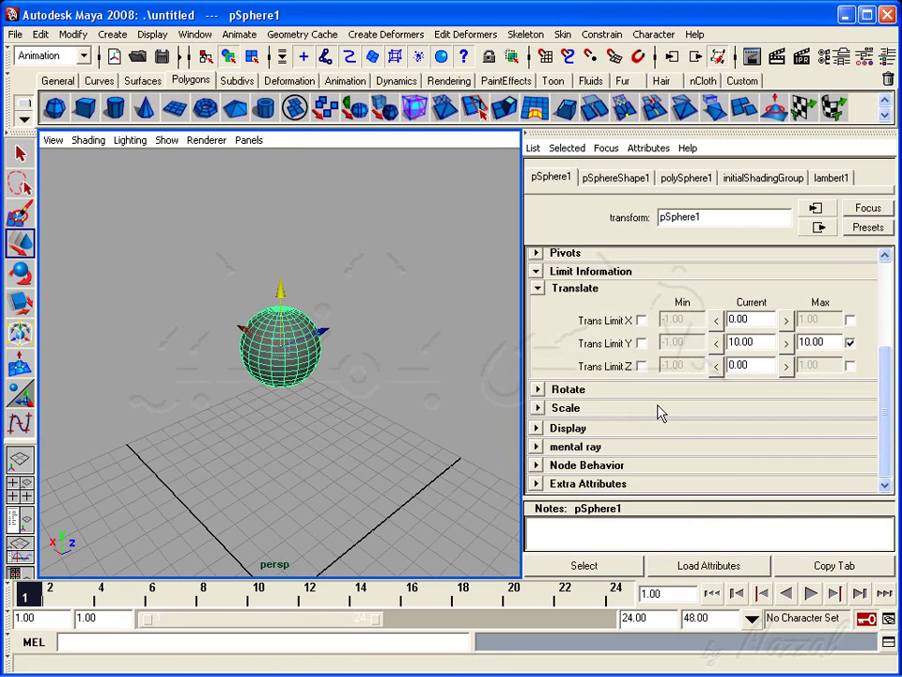
{"action": "left_click", "coordinate": [550, 290]}
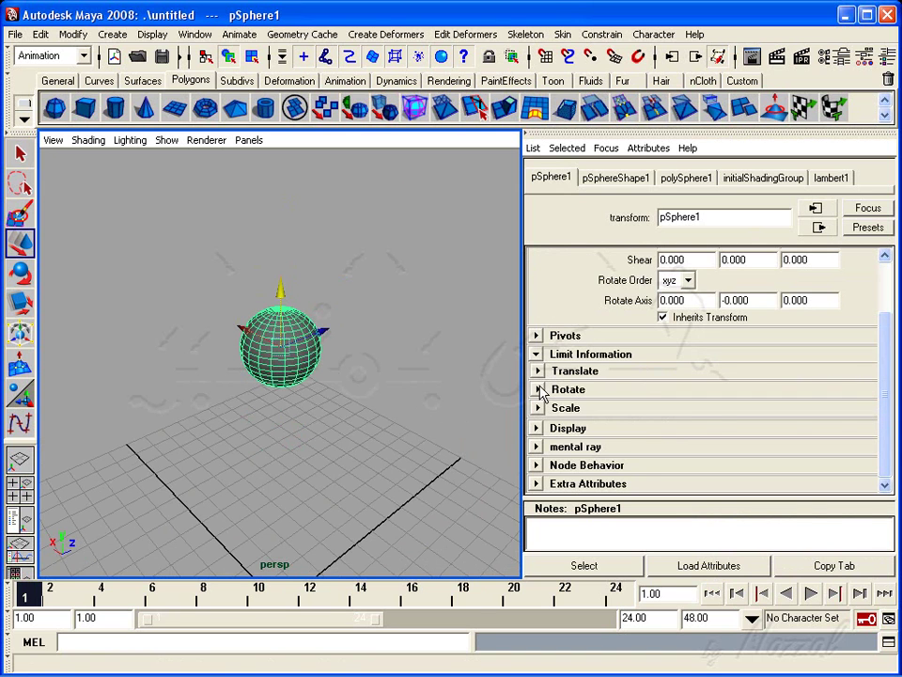
{"action": "left_click", "coordinate": [538, 389]}
{"action": "left_click_drag", "start_coordinate": [886, 377], "coordinate": [886, 418]}
{"action": "left_click_drag", "start_coordinate": [294, 414], "coordinate": [355, 425], "text": "alt"}
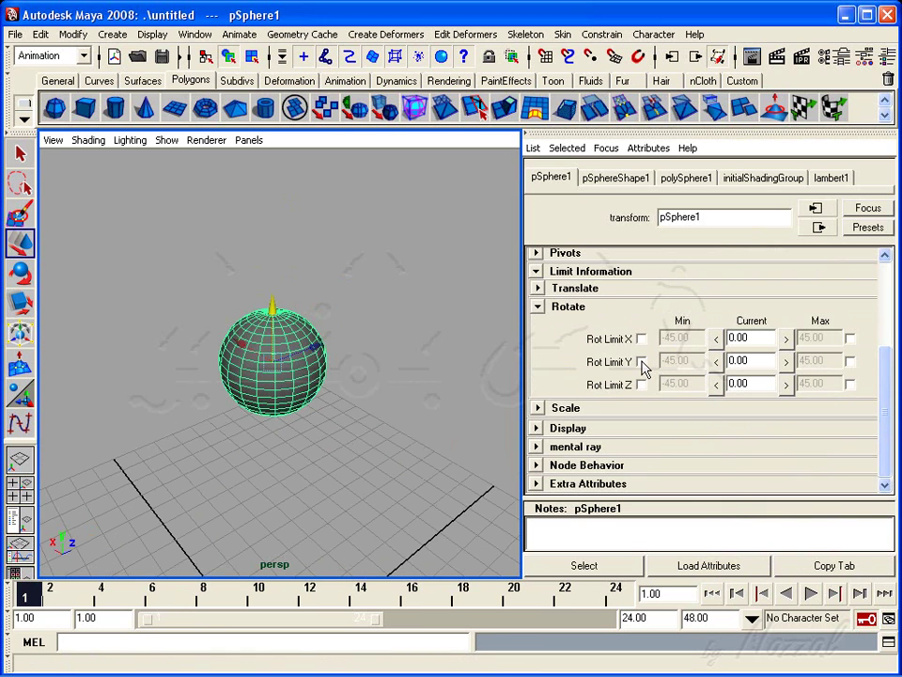
Step: With the Rotate tool active, limit the sphere's Y rotation to a minimum of -3 and maximum of 3
{"action": "left_click", "coordinate": [20, 273]}
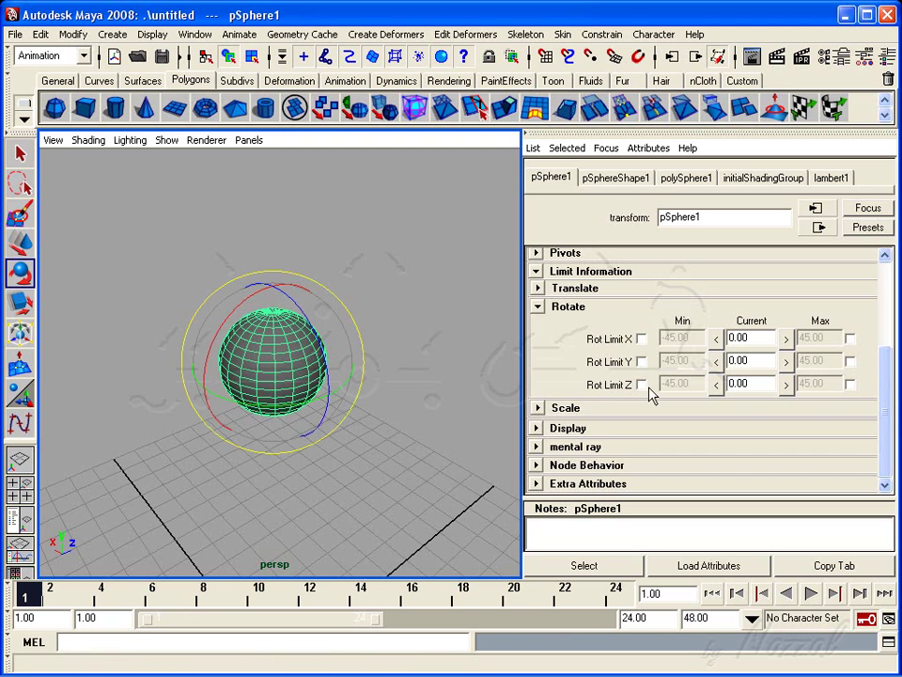
{"action": "left_click", "coordinate": [641, 362]}
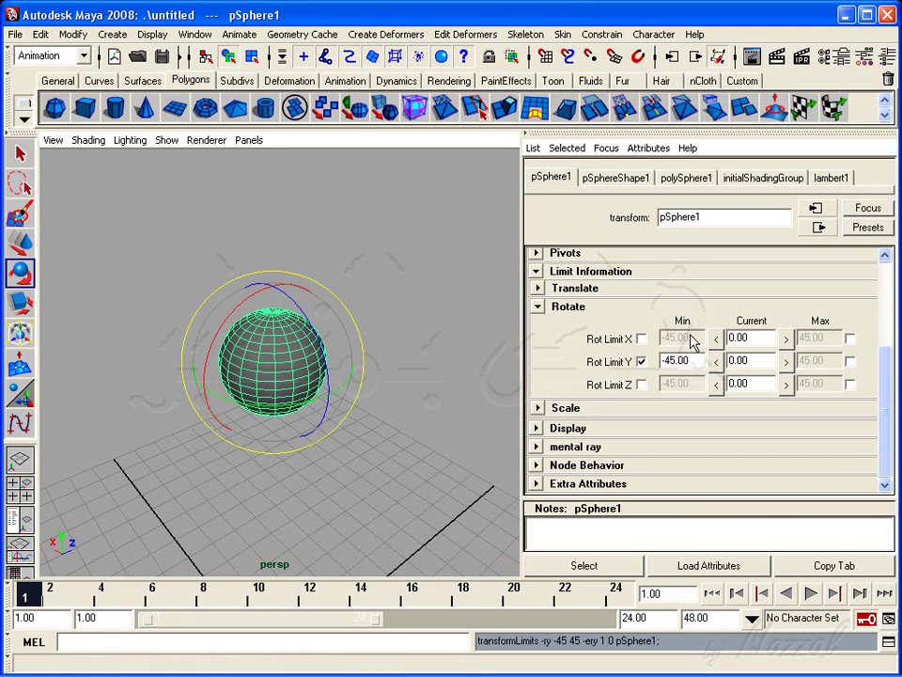
{"action": "left_click_drag", "start_coordinate": [691, 362], "coordinate": [634, 383]}
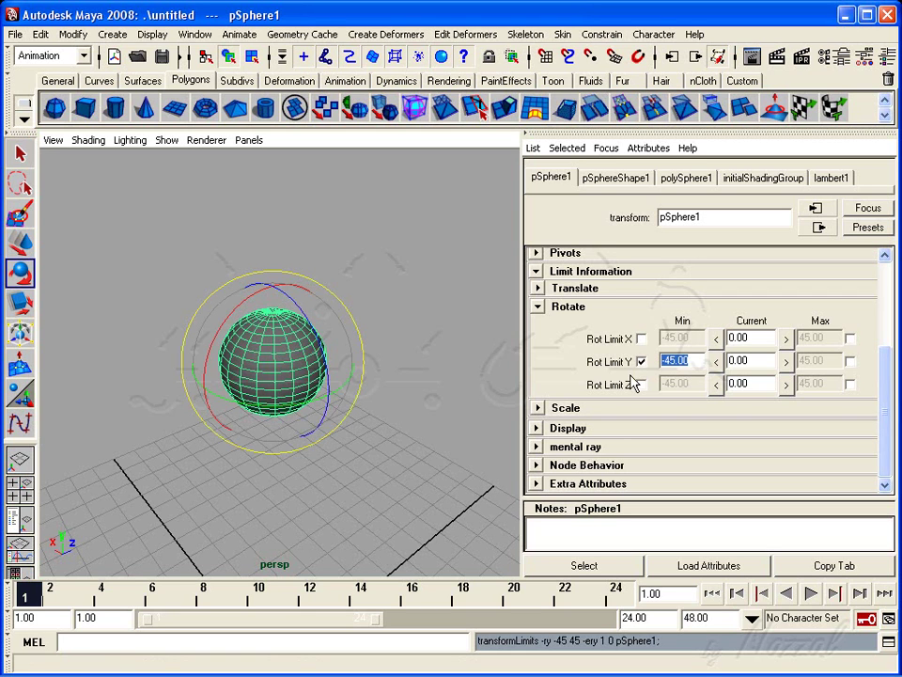
{"action": "type", "text": "-3"}
{"action": "key", "text": "Return"}
{"action": "left_click", "coordinate": [849, 361]}
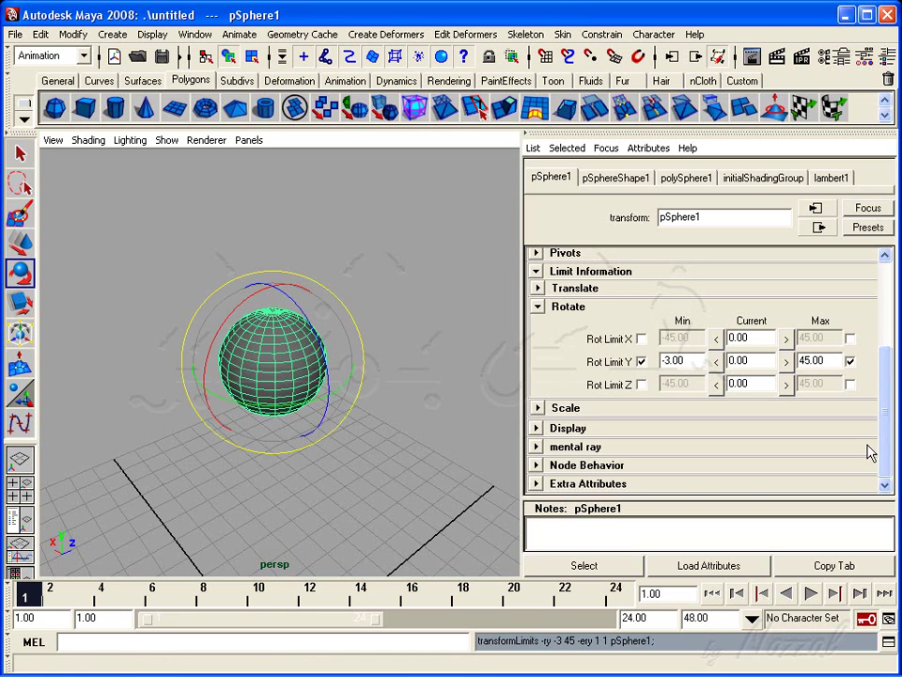
{"action": "double_click", "coordinate": [830, 361]}
{"action": "type", "text": "3"}
{"action": "key", "text": "Return"}
Step: Test rotating the sphere within its Y limit, undoing the last free rotation
{"action": "right_click_drag", "start_coordinate": [411, 391], "coordinate": [356, 397], "text": "alt"}
{"action": "left_click_drag", "start_coordinate": [356, 397], "coordinate": [247, 402]}
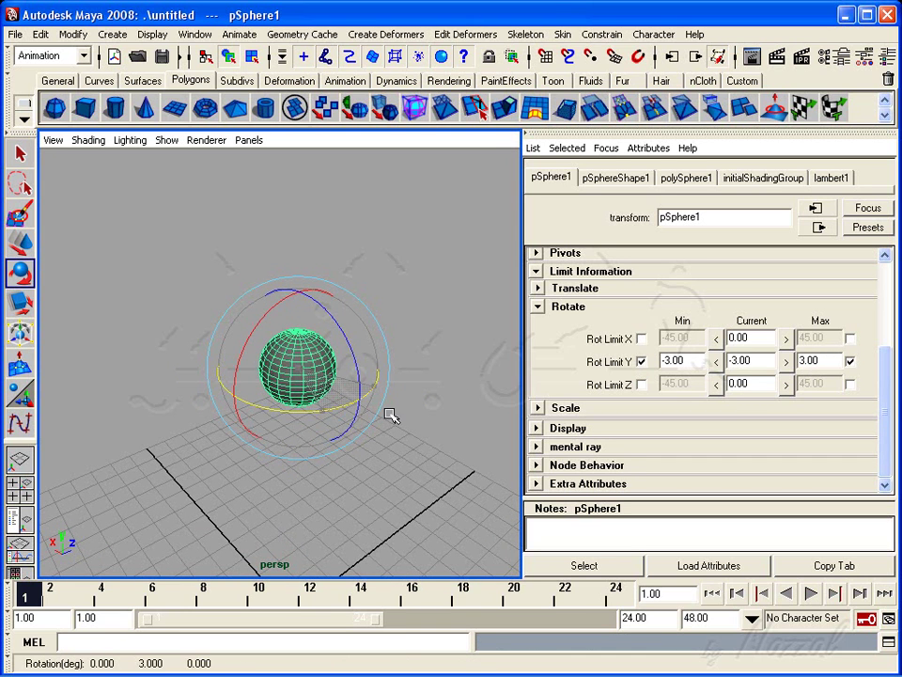
{"action": "left_click_drag", "start_coordinate": [886, 403], "coordinate": [898, 246]}
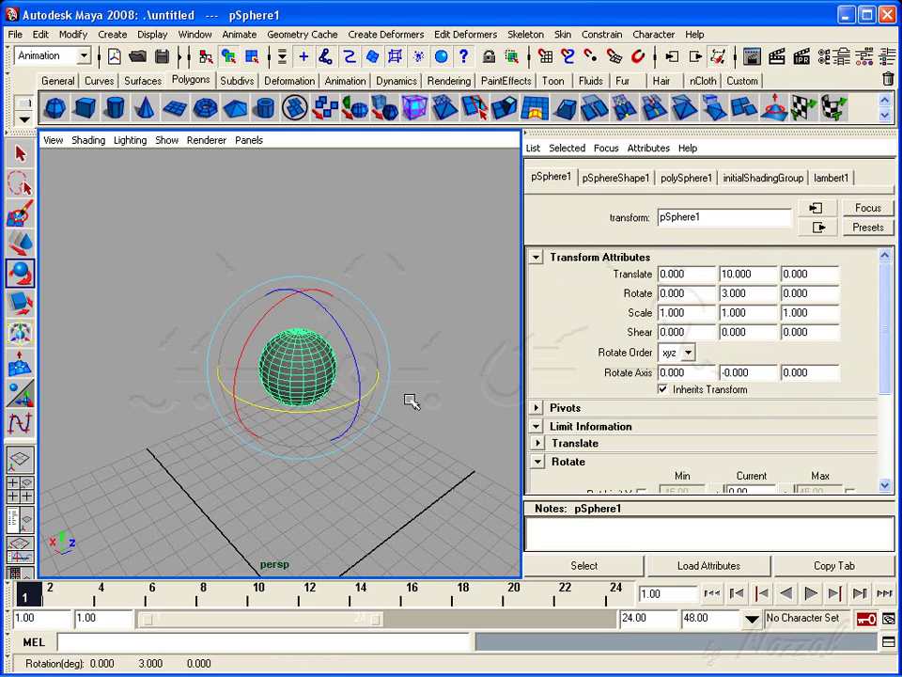
{"action": "left_click_drag", "start_coordinate": [337, 405], "coordinate": [333, 405]}
{"action": "key", "text": "ctrl+z"}
{"action": "right_click_drag", "start_coordinate": [305, 402], "coordinate": [353, 448], "text": "alt"}
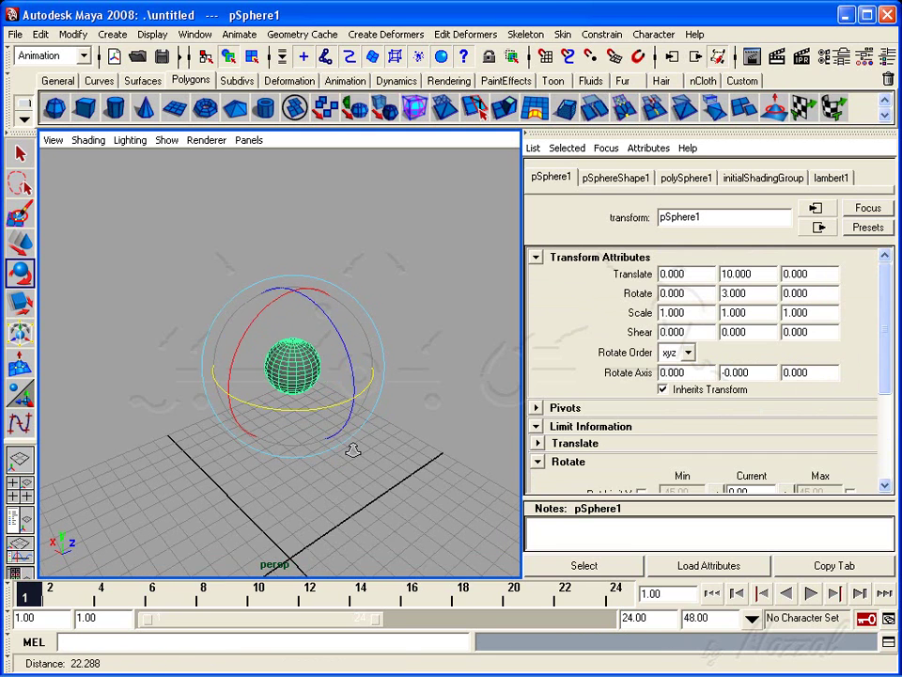
{"action": "scroll", "coordinate": [891, 351], "scroll_direction": "down", "scroll_amount": 3}
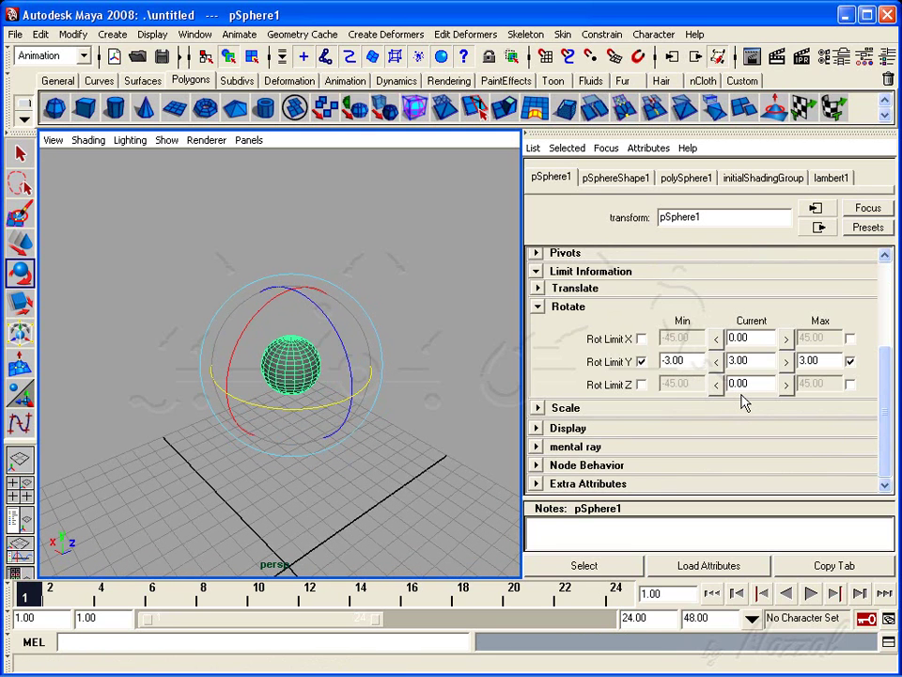
Step: Clear the Y rotation min/max and Y translation max limits, then show the Channel Box with the Move tool
{"action": "left_click", "coordinate": [642, 362]}
{"action": "left_click", "coordinate": [851, 362]}
{"action": "left_click", "coordinate": [564, 288]}
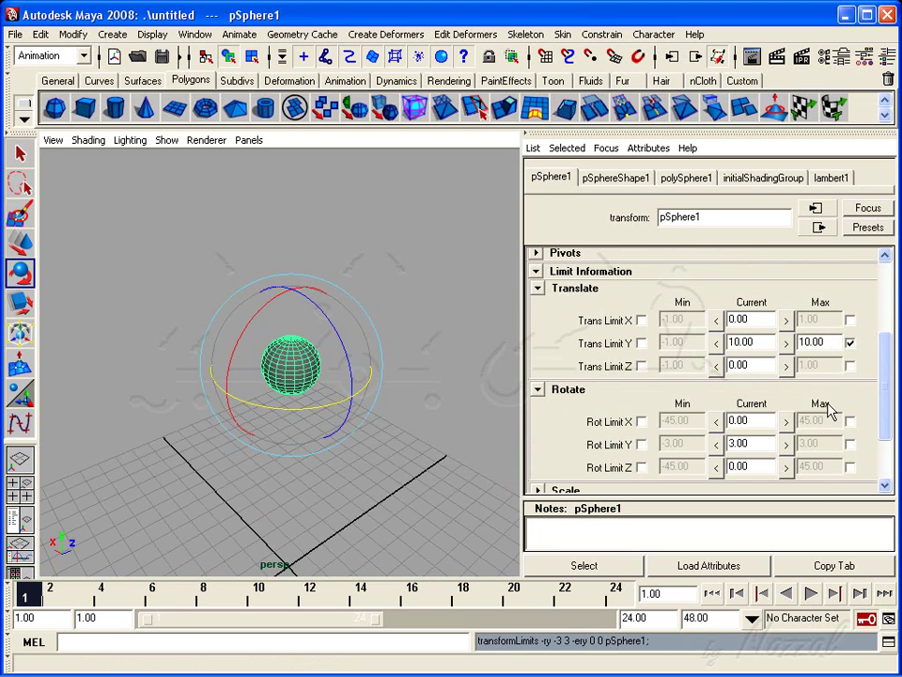
{"action": "left_click", "coordinate": [850, 344]}
{"action": "left_click_drag", "start_coordinate": [372, 390], "coordinate": [357, 393], "text": "alt"}
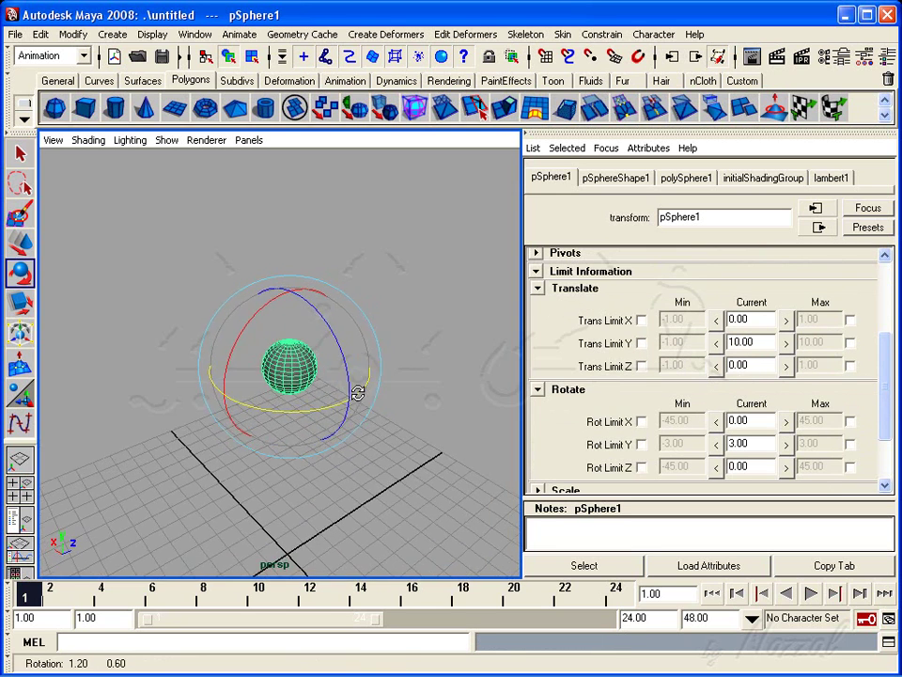
{"action": "left_click", "coordinate": [18, 242]}
{"action": "left_click_drag", "start_coordinate": [188, 395], "coordinate": [312, 412], "text": "alt"}
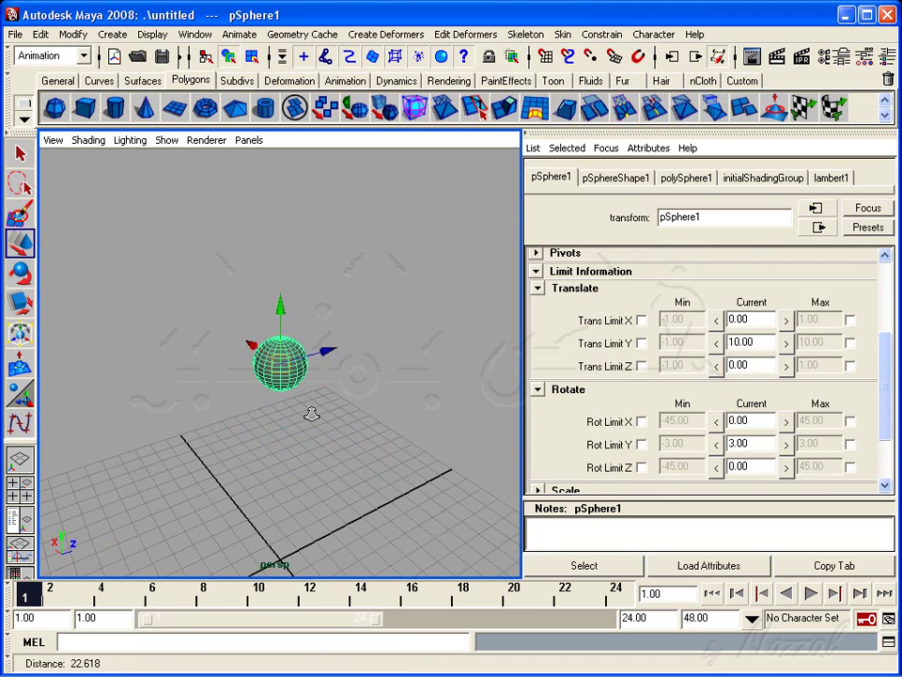
{"action": "left_click", "coordinate": [896, 64]}
{"action": "mouse_move", "coordinate": [403, 437]}
{"action": "right_mouse_down", "text": "alt"}
{"action": "mouse_move", "coordinate": [298, 435]}
{"action": "mouse_move", "coordinate": [389, 400]}
{"action": "mouse_move", "coordinate": [436, 416]}
{"action": "mouse_move", "coordinate": [89, 298]}
{"action": "mouse_move", "coordinate": [372, 386]}
{"action": "right_mouse_up", "text": "alt"}
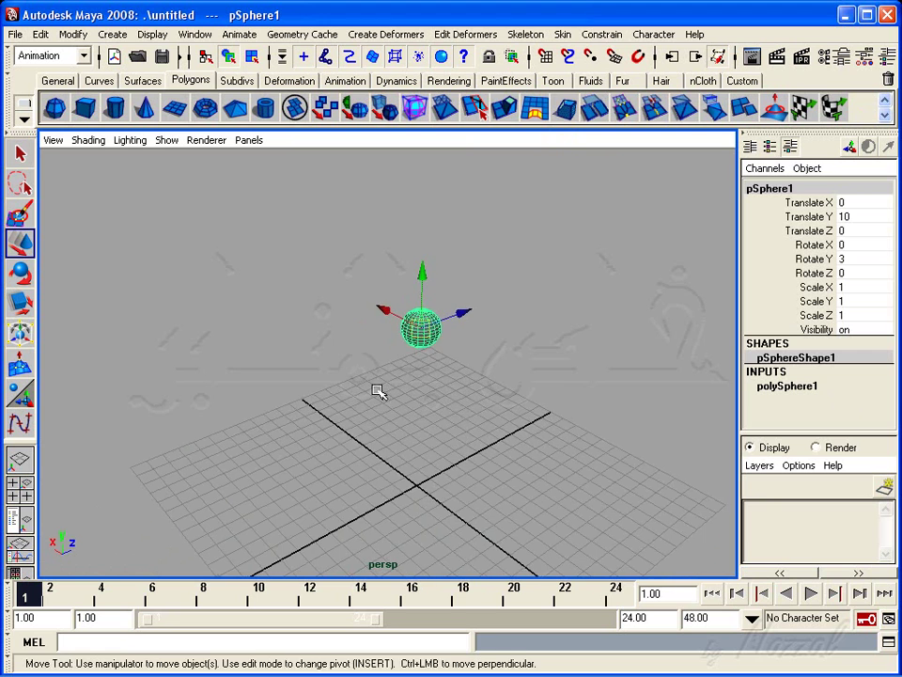
Step: Reopen the Attribute Editor, collapse the limit sections and switch to the pSphereShape1 tab
{"action": "left_click_drag", "start_coordinate": [376, 388], "coordinate": [428, 371], "text": "alt"}
{"action": "left_click", "coordinate": [840, 56]}
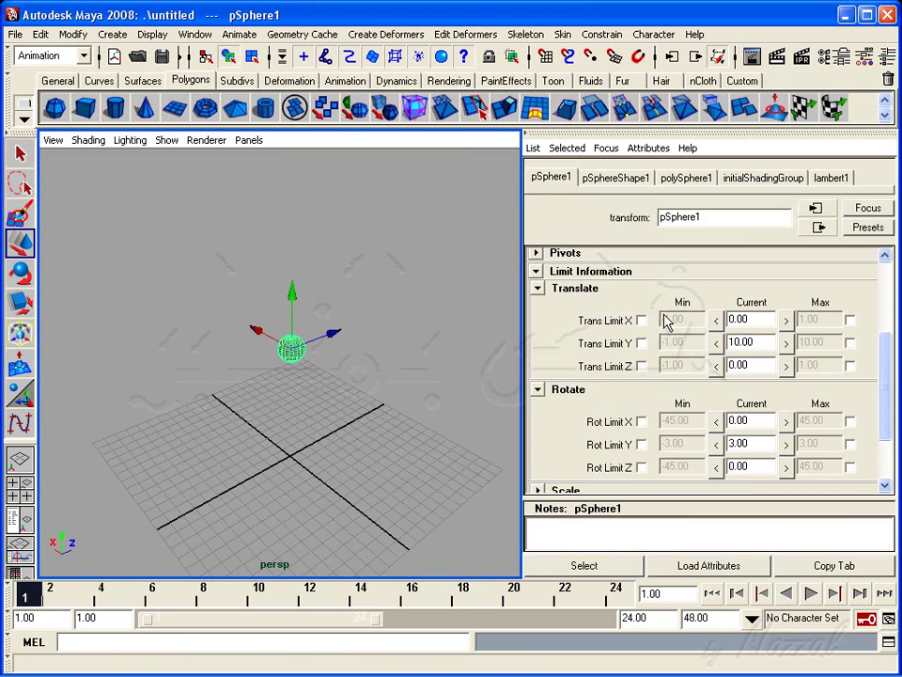
{"action": "left_click", "coordinate": [560, 294]}
{"action": "left_click", "coordinate": [583, 271]}
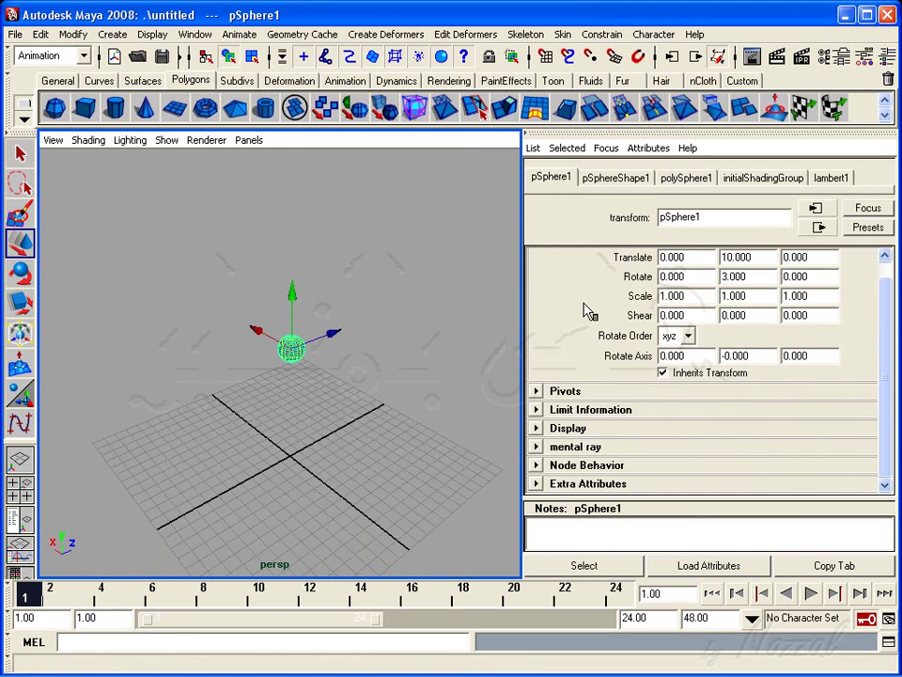
{"action": "scroll", "coordinate": [886, 372], "scroll_direction": "up", "scroll_amount": 1}
{"action": "left_click", "coordinate": [616, 178]}
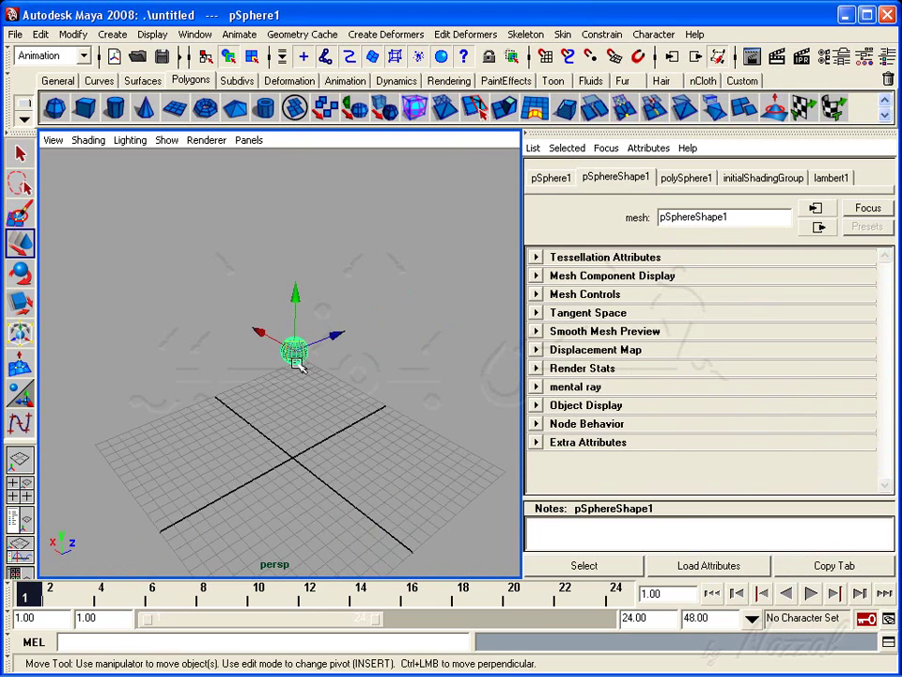
{"action": "right_click_drag", "start_coordinate": [434, 328], "coordinate": [471, 395], "text": "alt"}
{"action": "left_click_drag", "start_coordinate": [471, 394], "coordinate": [393, 361], "text": "alt"}
{"action": "right_click_drag", "start_coordinate": [392, 361], "coordinate": [348, 329], "text": "alt"}
{"action": "left_click_drag", "start_coordinate": [348, 329], "coordinate": [389, 312], "text": "alt"}
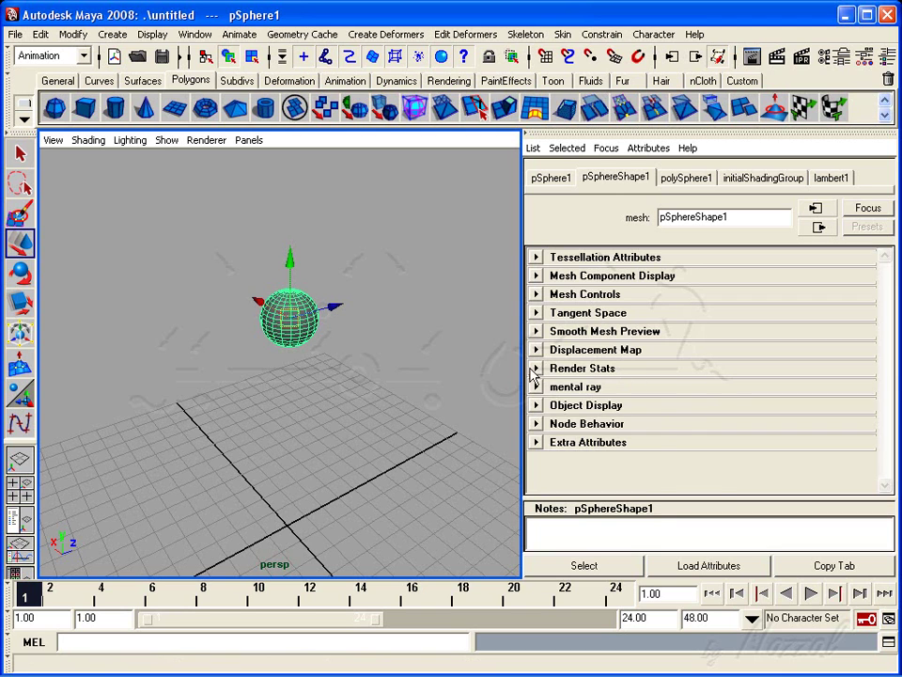
Step: Expand Render Stats and toggle the Casts Shadows, Receive Shadows and Motion Blur checkboxes
{"action": "left_click", "coordinate": [535, 368]}
{"action": "scroll", "coordinate": [798, 366], "scroll_direction": "down", "scroll_amount": 2}
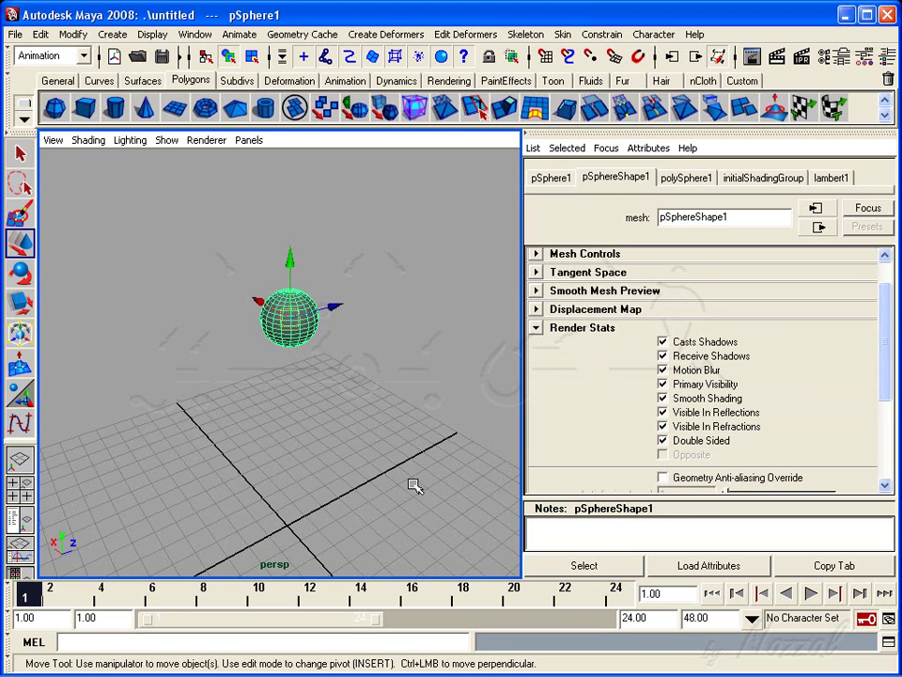
{"action": "mouse_move", "coordinate": [423, 477]}
{"action": "left_mouse_down", "text": "alt"}
{"action": "mouse_move", "coordinate": [331, 474]}
{"action": "mouse_move", "coordinate": [402, 428]}
{"action": "left_mouse_up", "text": "alt"}
{"action": "left_click_drag", "start_coordinate": [357, 266], "coordinate": [249, 380]}
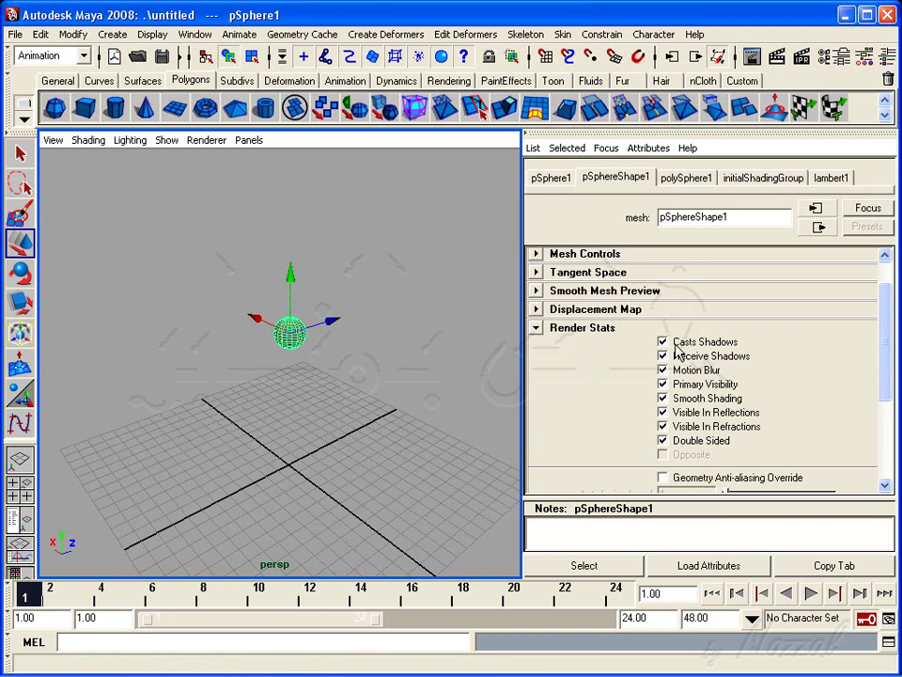
{"action": "left_click", "coordinate": [663, 343]}
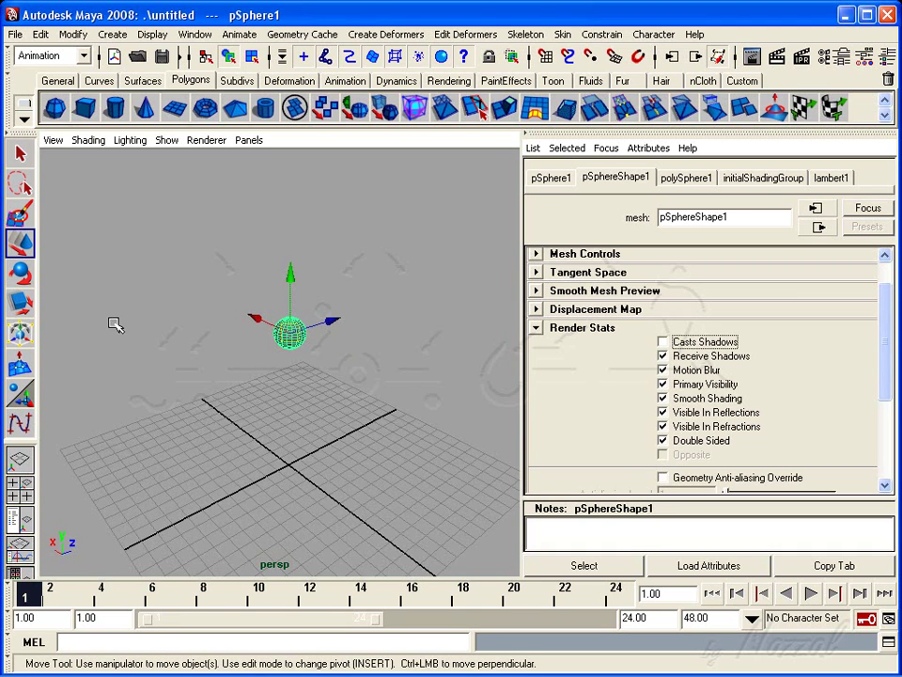
{"action": "left_click", "coordinate": [662, 357]}
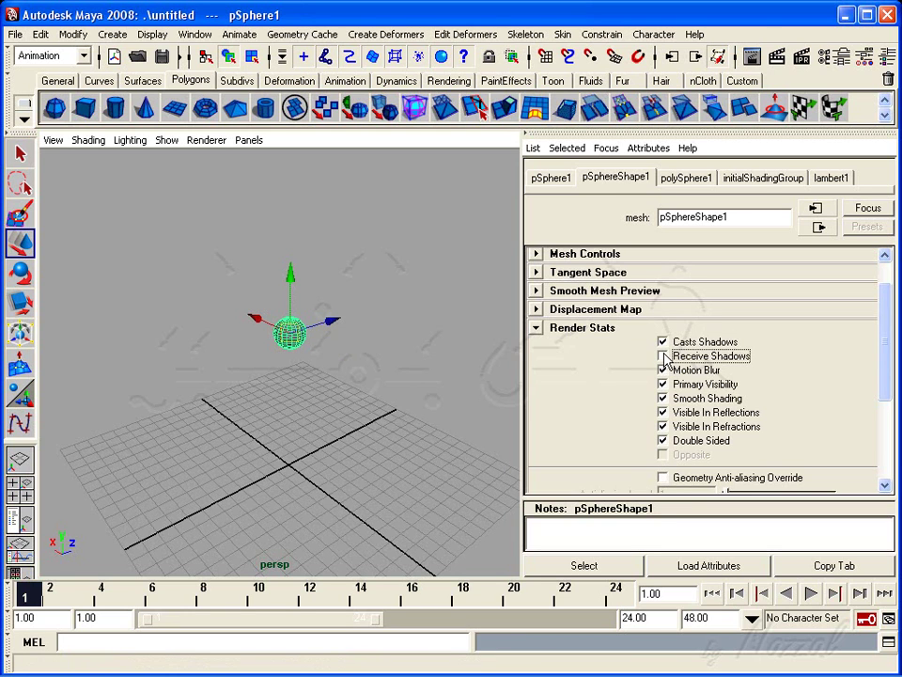
{"action": "left_click", "coordinate": [664, 370]}
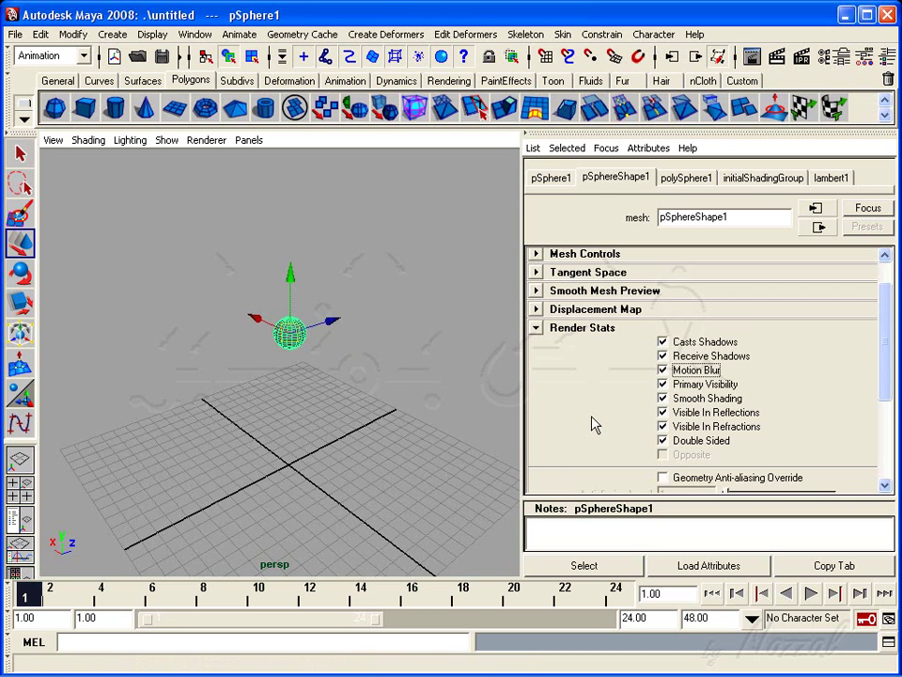
{"action": "right_click_drag", "start_coordinate": [339, 345], "coordinate": [413, 406], "text": "alt"}
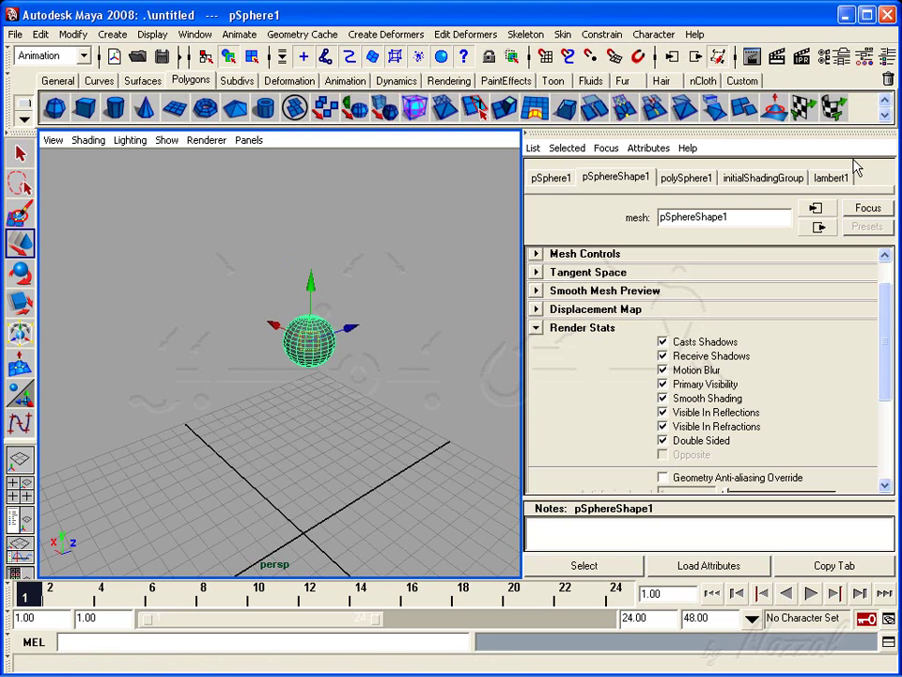
Step: Collapse Render Stats and set the polySphere1 Radius to 0.836
{"action": "left_click", "coordinate": [538, 329]}
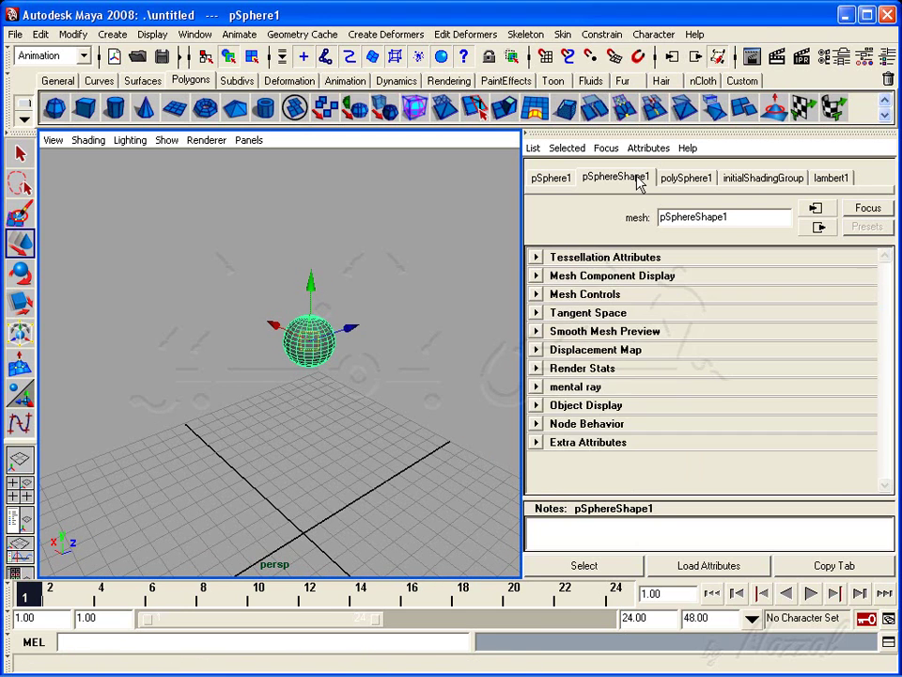
{"action": "left_click", "coordinate": [689, 178]}
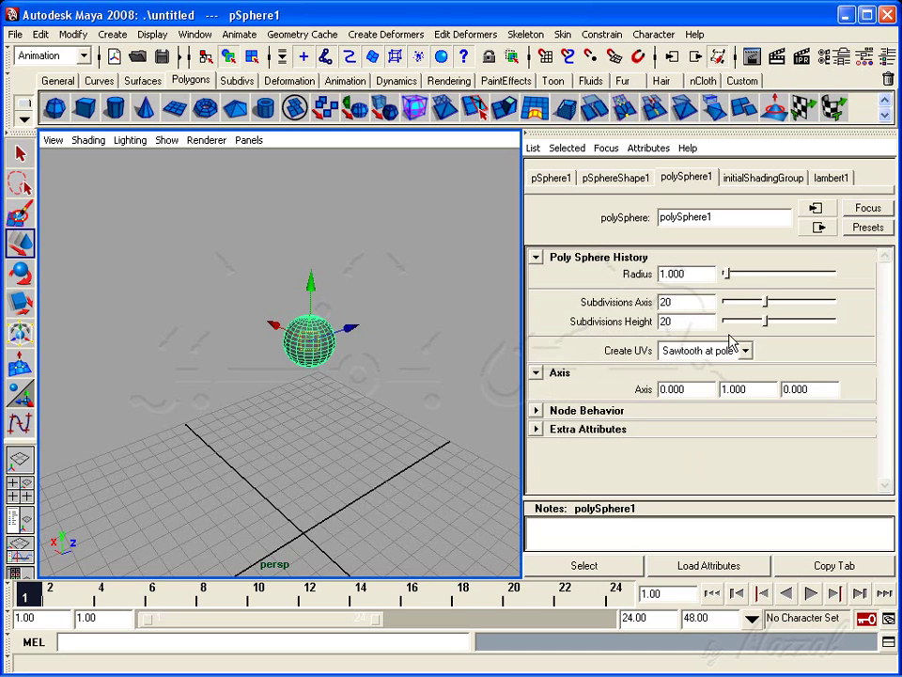
{"action": "left_click_drag", "start_coordinate": [723, 282], "coordinate": [731, 282]}
Step: Try adjusting Radius in the Channel Box's polySphere1 inputs, undo it, and return to the Attribute Editor
{"action": "left_click", "coordinate": [887, 57]}
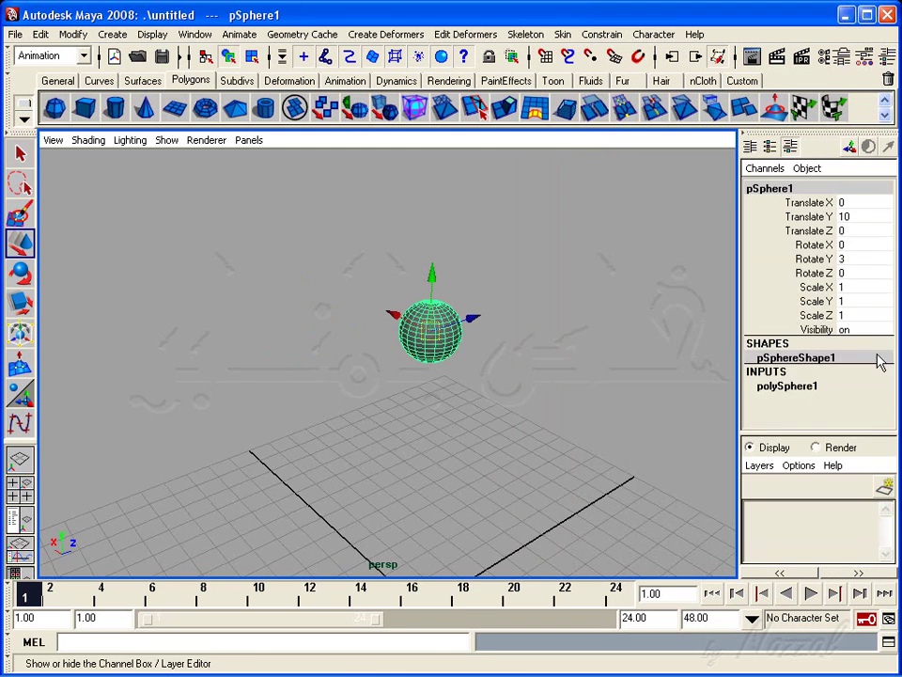
{"action": "left_click", "coordinate": [846, 386]}
{"action": "scroll", "coordinate": [815, 357], "scroll_direction": "down", "scroll_amount": 2}
{"action": "left_click", "coordinate": [806, 350]}
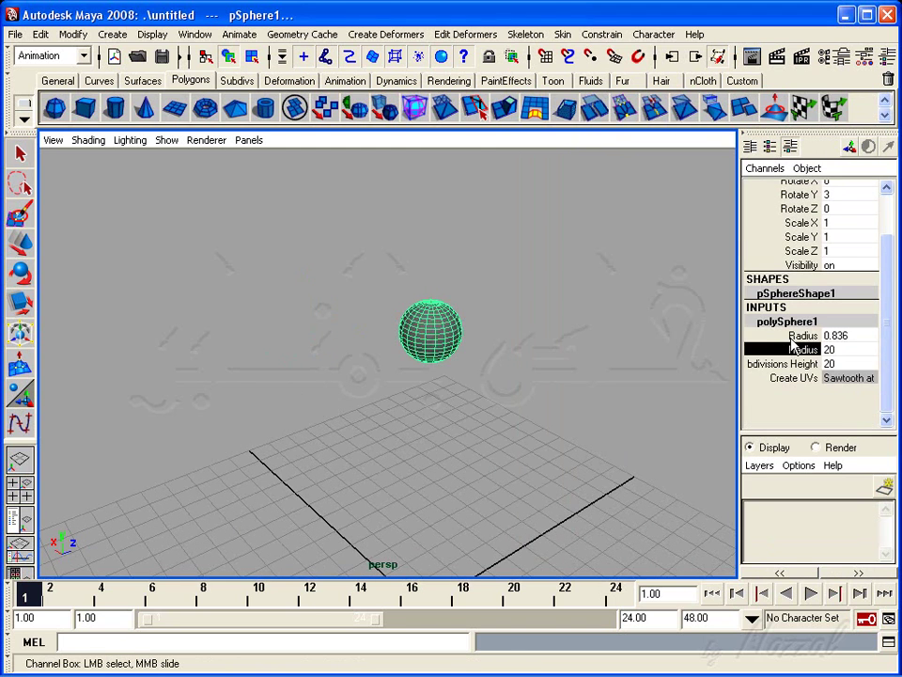
{"action": "left_click", "coordinate": [803, 348]}
{"action": "middle_click_drag", "start_coordinate": [708, 375], "coordinate": [602, 337]}
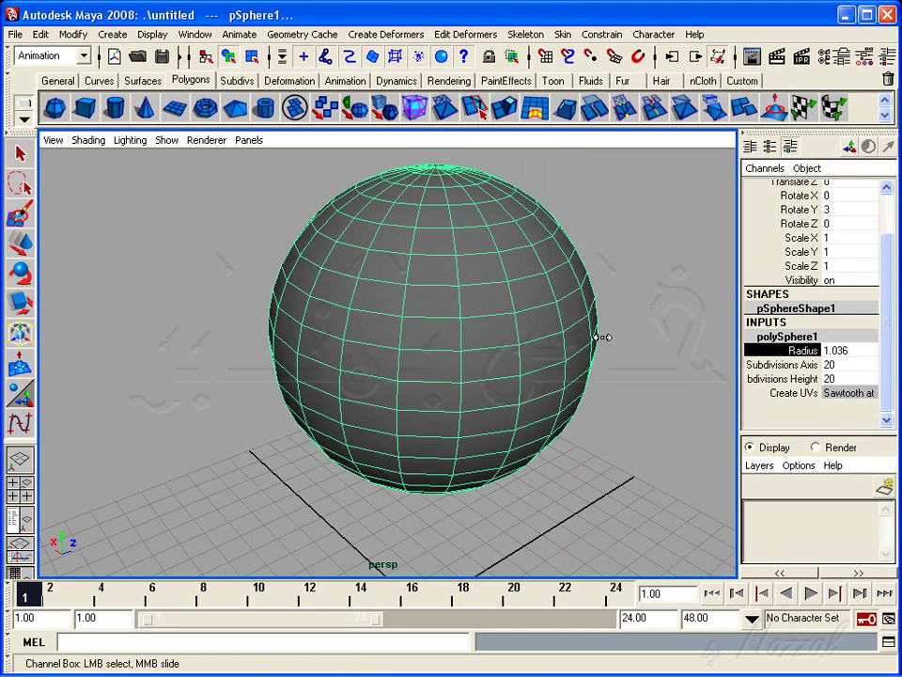
{"action": "key", "text": "ctrl+z"}
{"action": "left_click", "coordinate": [804, 363]}
{"action": "left_click", "coordinate": [803, 377]}
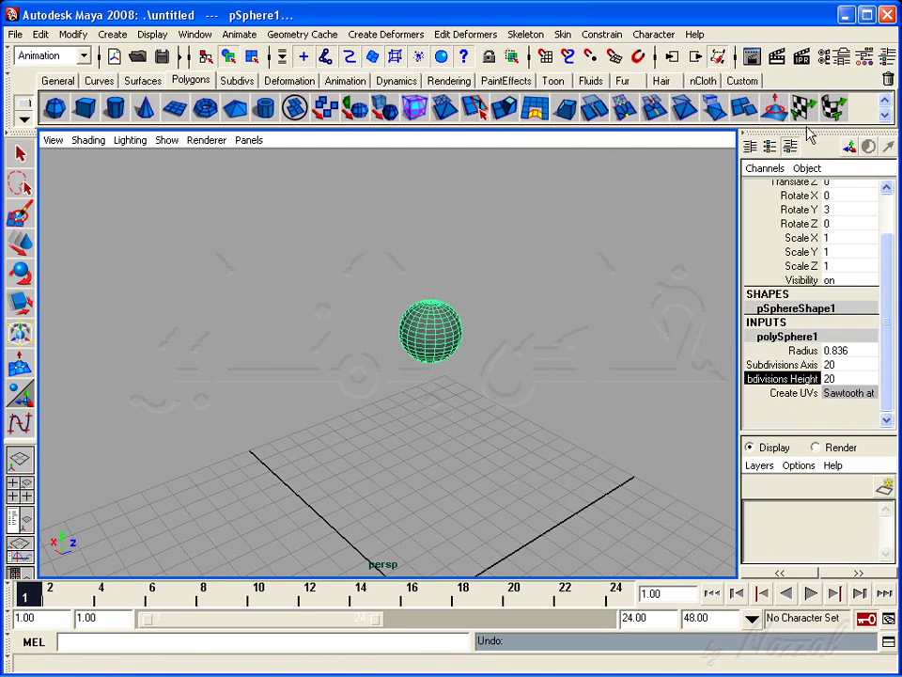
{"action": "left_click", "coordinate": [844, 55]}
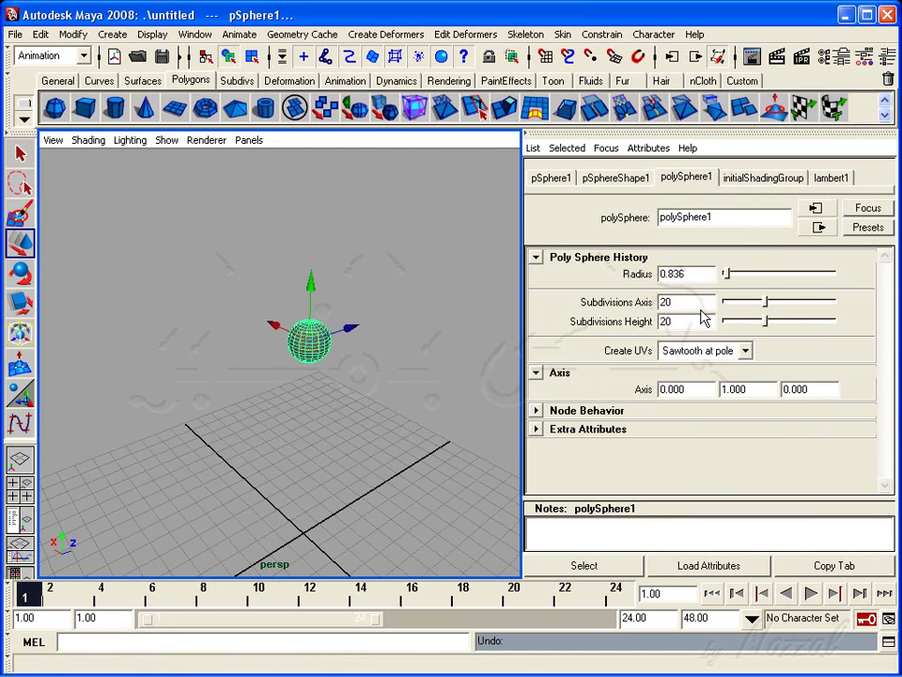
Step: Inspect the initialShadingGroup and lambert1 material tabs in the Attribute Editor
{"action": "left_click", "coordinate": [750, 180]}
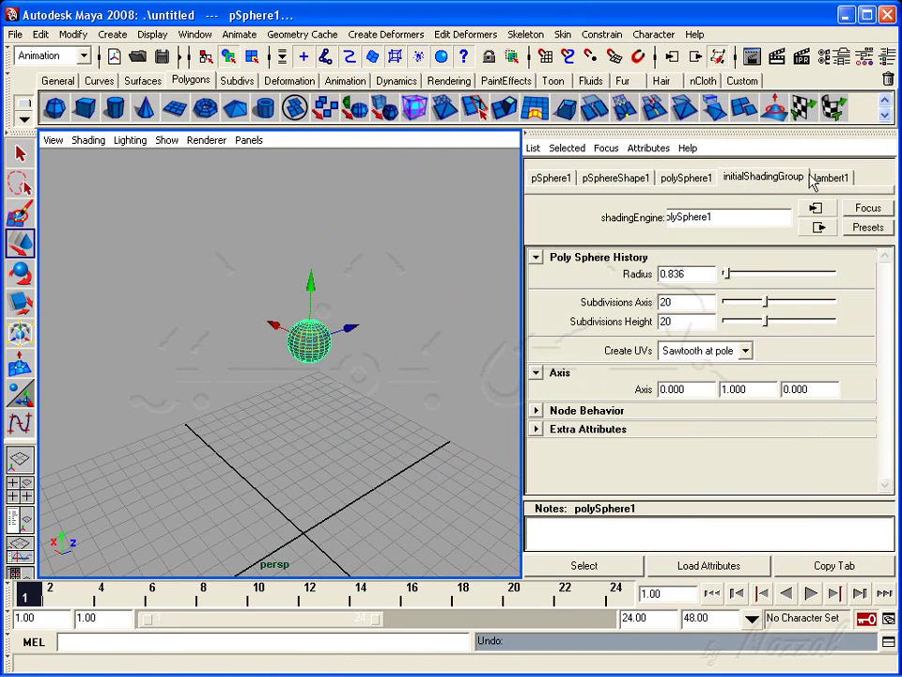
{"action": "left_click", "coordinate": [832, 179]}
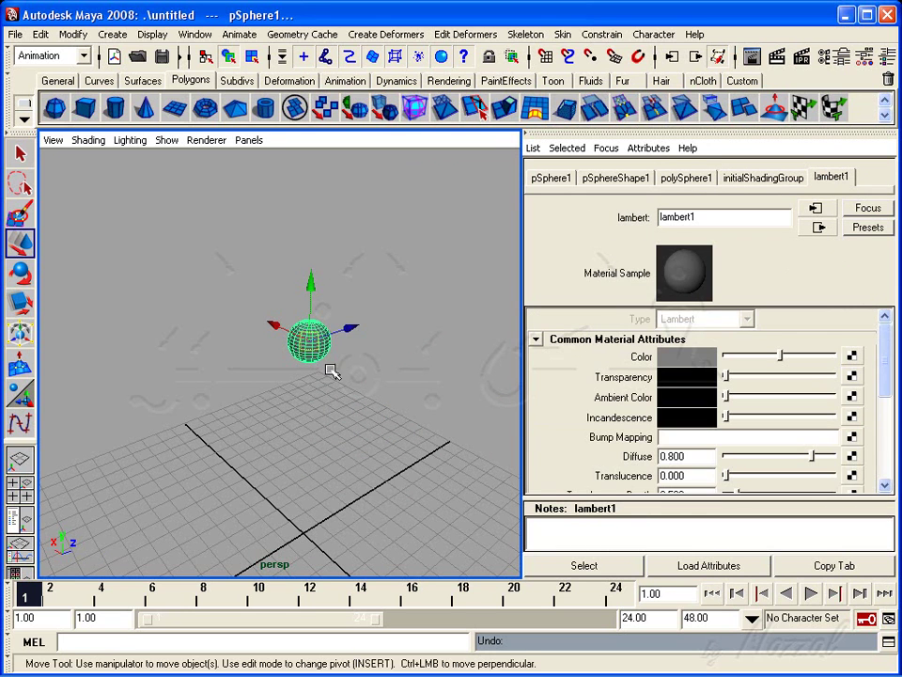
{"action": "right_click_drag", "start_coordinate": [293, 376], "coordinate": [316, 423], "text": "alt"}
{"action": "mouse_move", "coordinate": [316, 423]}
{"action": "middle_mouse_down", "text": "alt"}
{"action": "mouse_move", "coordinate": [403, 282]}
{"action": "mouse_move", "coordinate": [312, 347]}
{"action": "middle_mouse_up", "text": "alt"}
{"action": "right_click_drag", "start_coordinate": [312, 347], "coordinate": [340, 366], "text": "alt"}
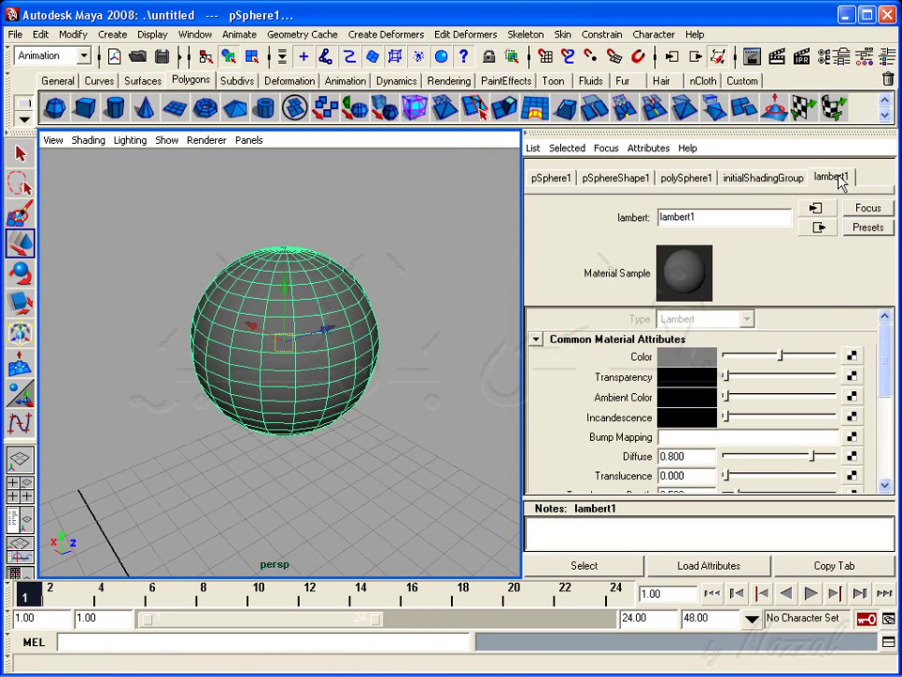
{"action": "left_click", "coordinate": [766, 177]}
{"action": "mouse_move", "coordinate": [312, 397]}
{"action": "right_mouse_down", "text": "alt"}
{"action": "mouse_move", "coordinate": [405, 382]}
{"action": "mouse_move", "coordinate": [279, 389]}
{"action": "mouse_move", "coordinate": [306, 396]}
{"action": "right_mouse_up", "text": "alt"}
{"action": "left_click", "coordinate": [832, 179]}
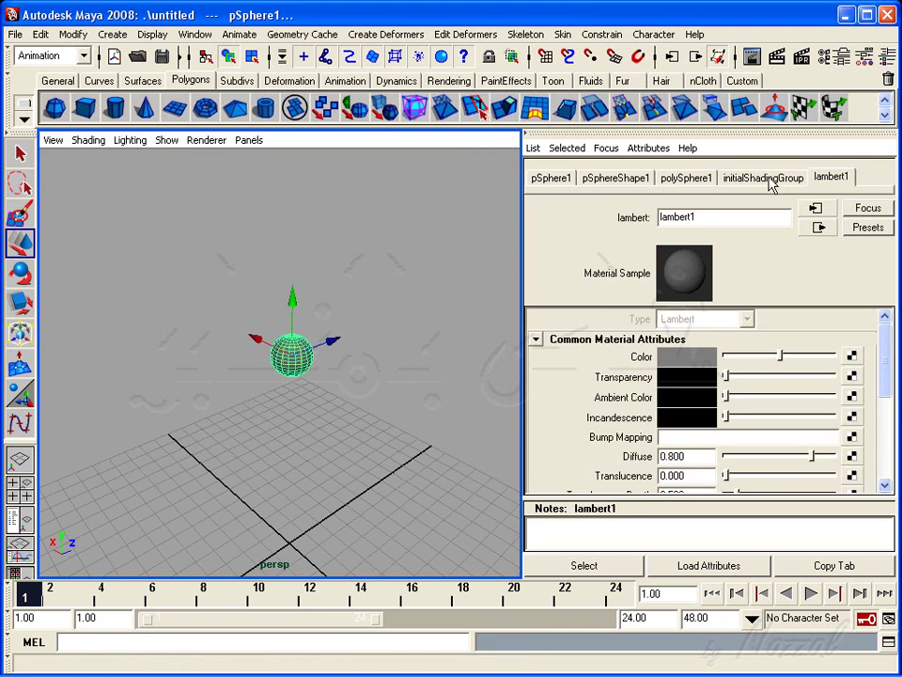
{"action": "left_click", "coordinate": [766, 179]}
{"action": "left_click_drag", "start_coordinate": [329, 400], "coordinate": [347, 392], "text": "alt"}
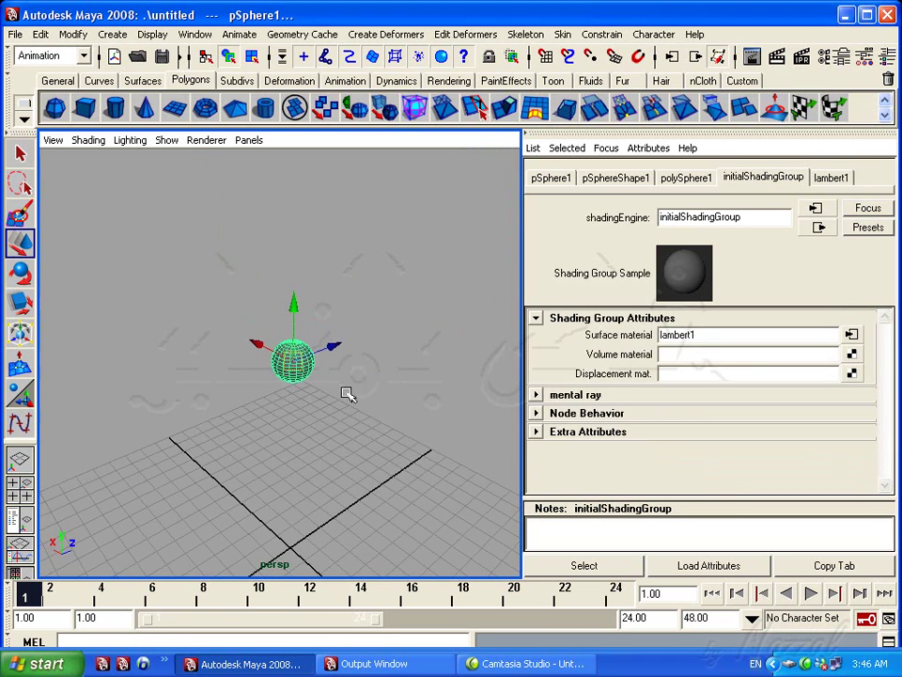
Step: In the Channel Box view, move the sphere to Translate X -6.913 and Z 3.252
{"action": "key", "text": "ctrl+a"}
{"action": "middle_click_drag", "start_coordinate": [447, 361], "coordinate": [447, 258], "text": "alt"}
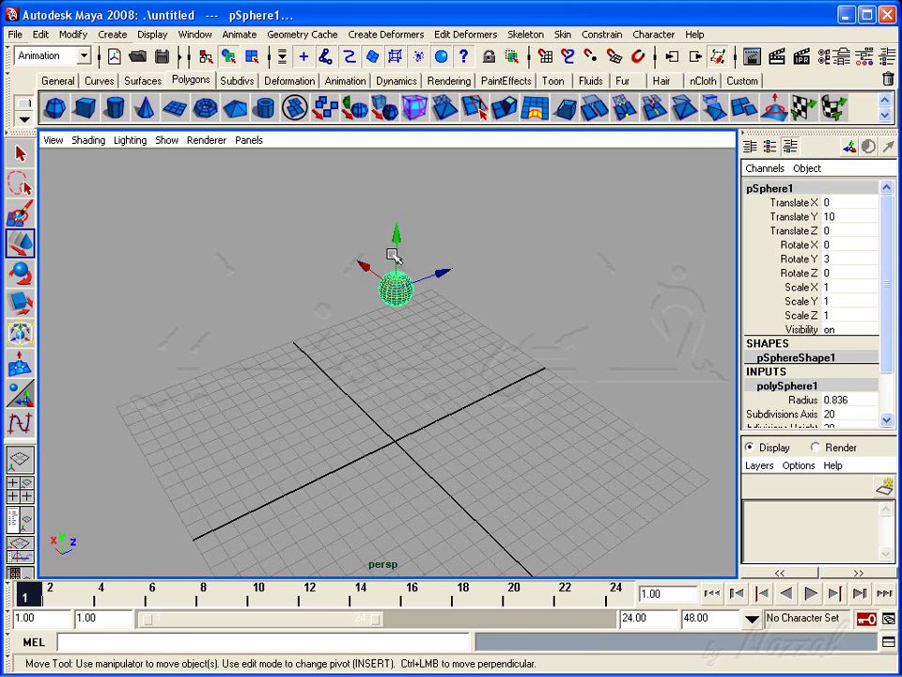
{"action": "left_click_drag", "start_coordinate": [404, 318], "coordinate": [347, 389], "text": "alt"}
{"action": "mouse_move", "coordinate": [378, 295]}
{"action": "left_mouse_down"}
{"action": "mouse_move", "coordinate": [555, 384]}
{"action": "mouse_move", "coordinate": [483, 356]}
{"action": "mouse_move", "coordinate": [523, 407]}
{"action": "mouse_move", "coordinate": [485, 395]}
{"action": "left_mouse_up"}
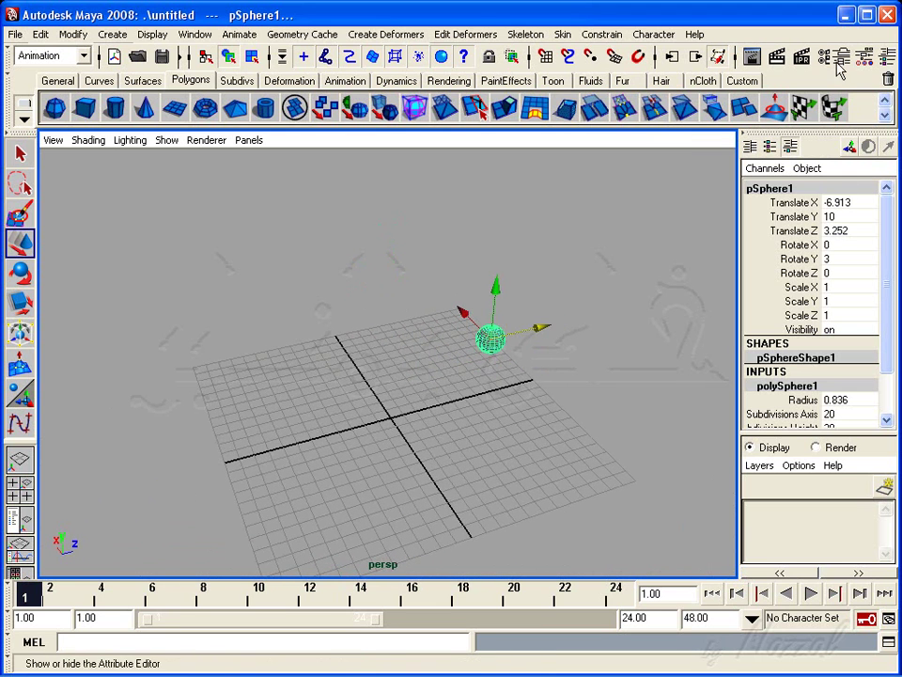
{"action": "left_click", "coordinate": [843, 57]}
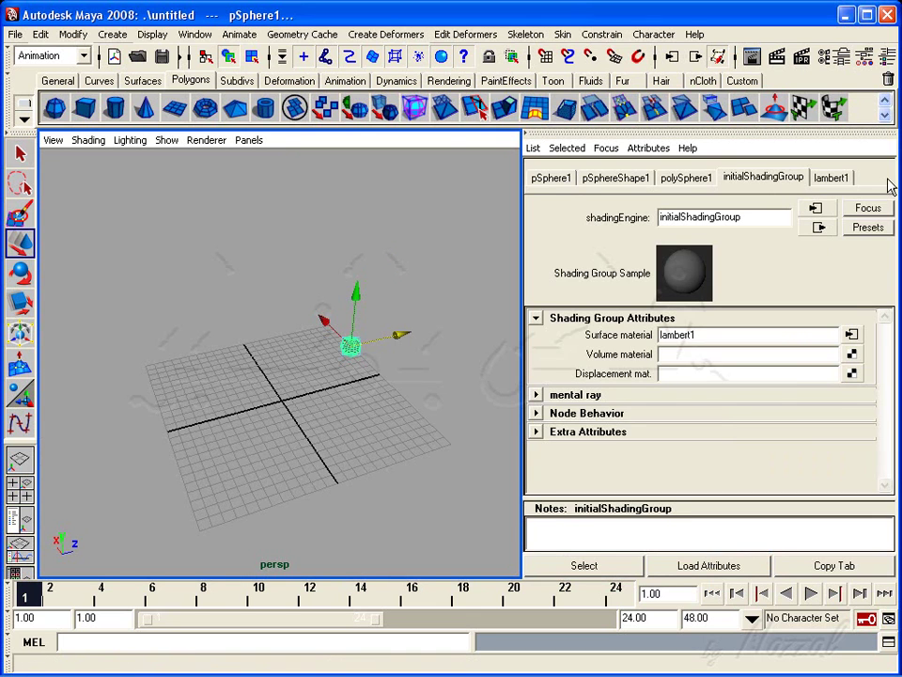
{"action": "left_click", "coordinate": [667, 49]}
{"action": "left_click", "coordinate": [192, 36]}
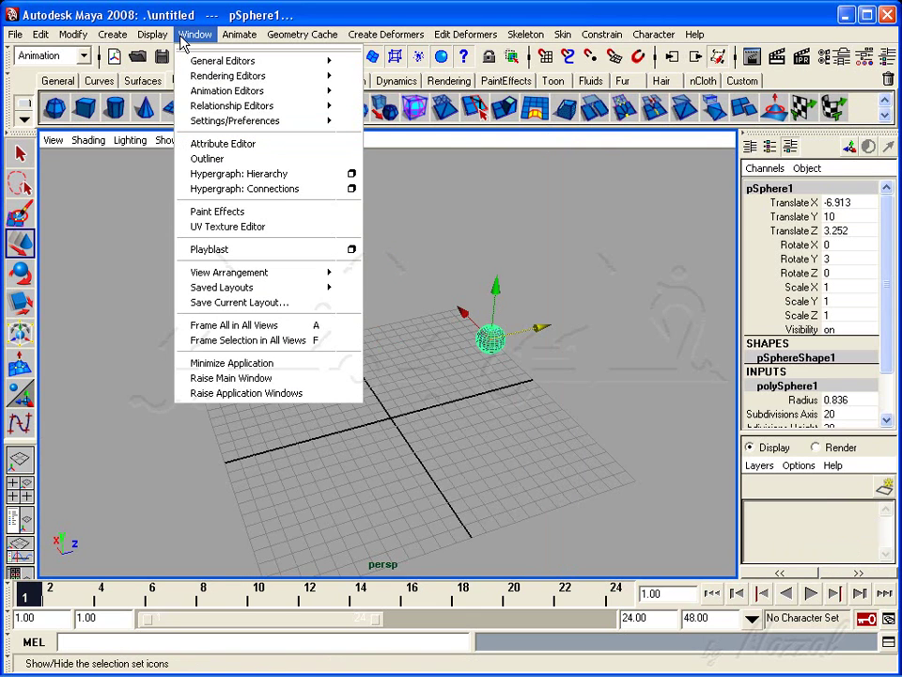
Step: Open the Hypergraph beside the viewport and select the pSphere1 node
{"action": "left_click", "coordinate": [242, 174]}
{"action": "mouse_move", "coordinate": [244, 13]}
{"action": "left_mouse_down"}
{"action": "mouse_move", "coordinate": [246, 25]}
{"action": "mouse_move", "coordinate": [296, 53]}
{"action": "left_mouse_up"}
{"action": "right_click_drag", "start_coordinate": [455, 451], "coordinate": [477, 420], "text": "alt"}
{"action": "middle_click_drag", "start_coordinate": [477, 420], "coordinate": [494, 437], "text": "alt"}
{"action": "right_click_drag", "start_coordinate": [493, 437], "coordinate": [504, 439], "text": "alt"}
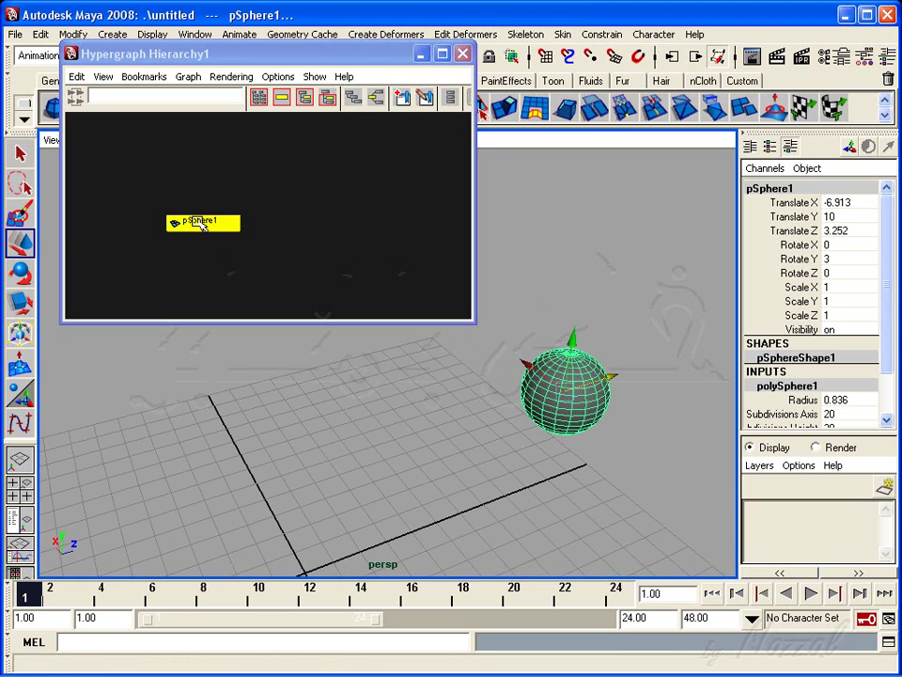
{"action": "left_click", "coordinate": [200, 225]}
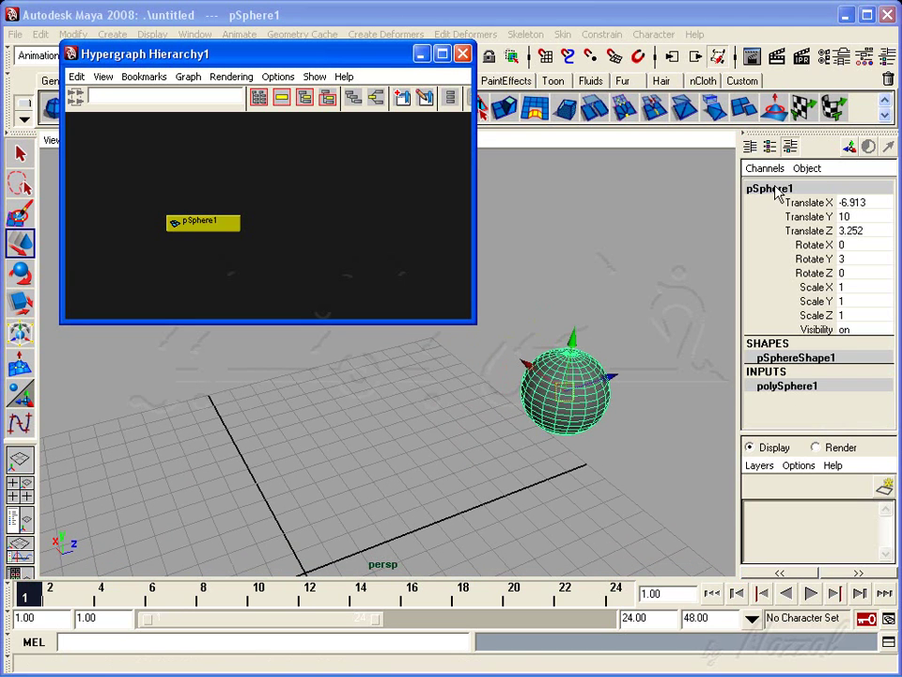
{"action": "left_click_drag", "start_coordinate": [124, 195], "coordinate": [282, 274]}
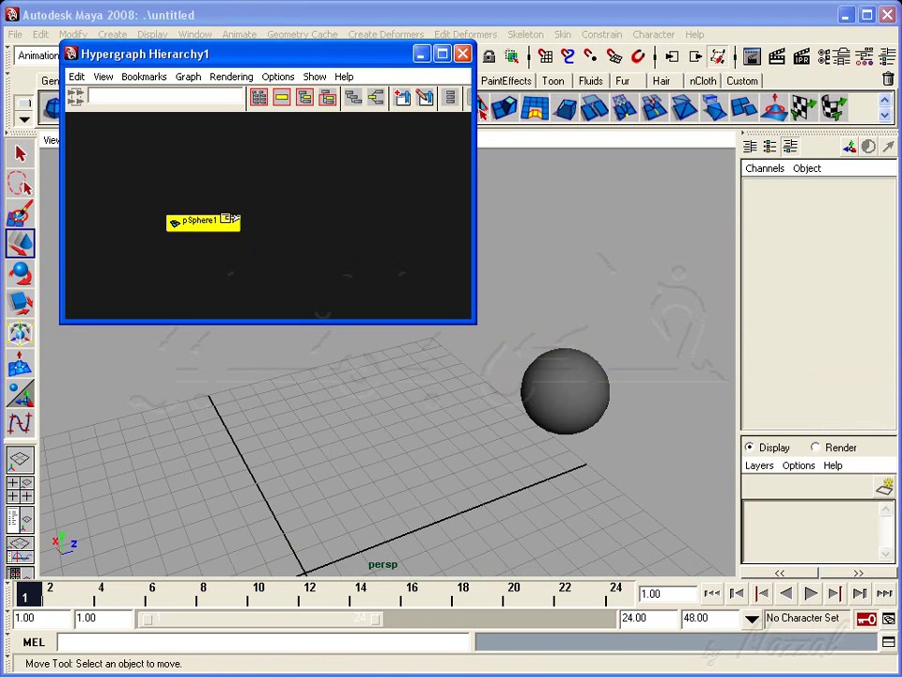
{"action": "left_click", "coordinate": [231, 220]}
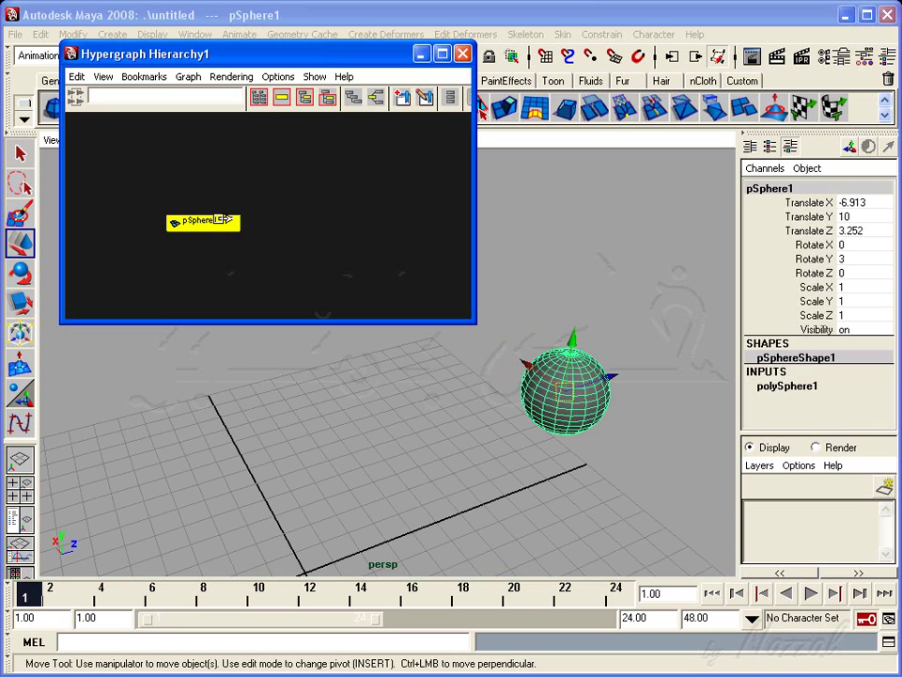
Step: Show the sphere's input and output connections and frame the whole node chain
{"action": "left_click", "coordinate": [375, 106]}
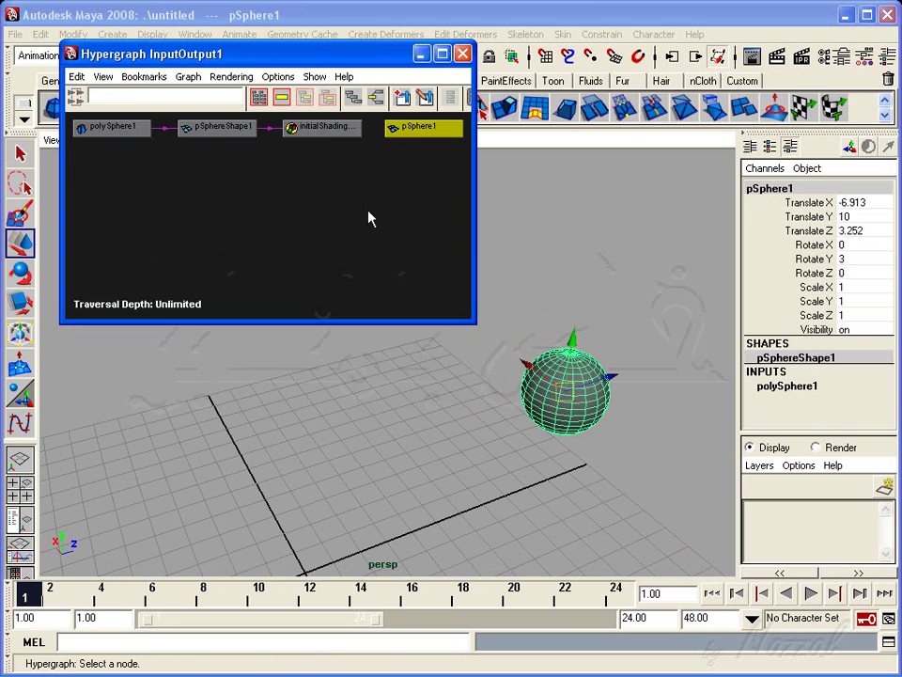
{"action": "left_click_drag", "start_coordinate": [381, 183], "coordinate": [397, 184]}
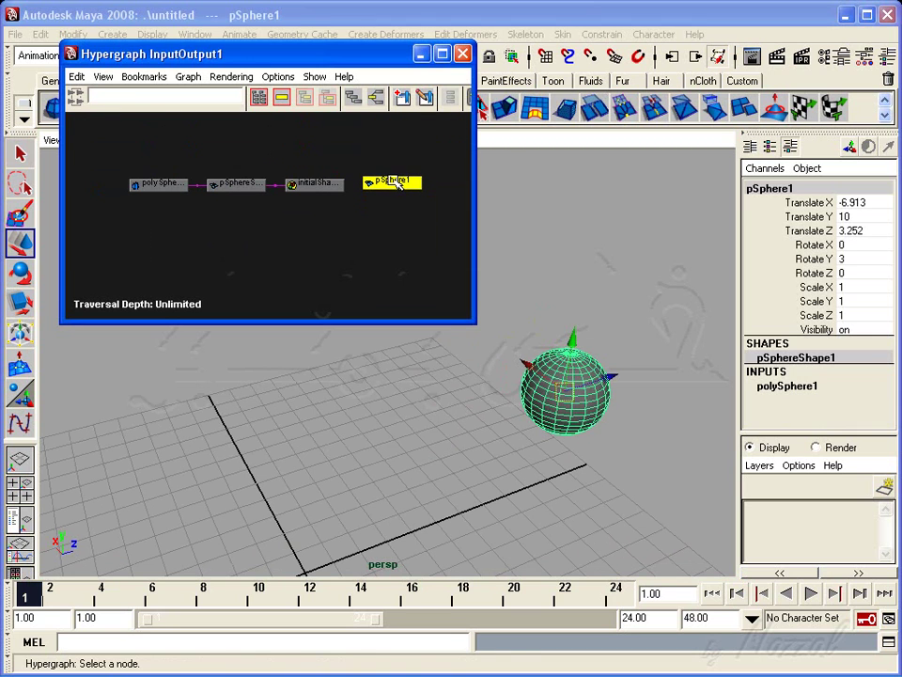
{"action": "scroll", "coordinate": [263, 195], "scroll_direction": "up", "scroll_amount": 3}
{"action": "scroll", "coordinate": [183, 181], "scroll_direction": "up", "scroll_amount": 2}
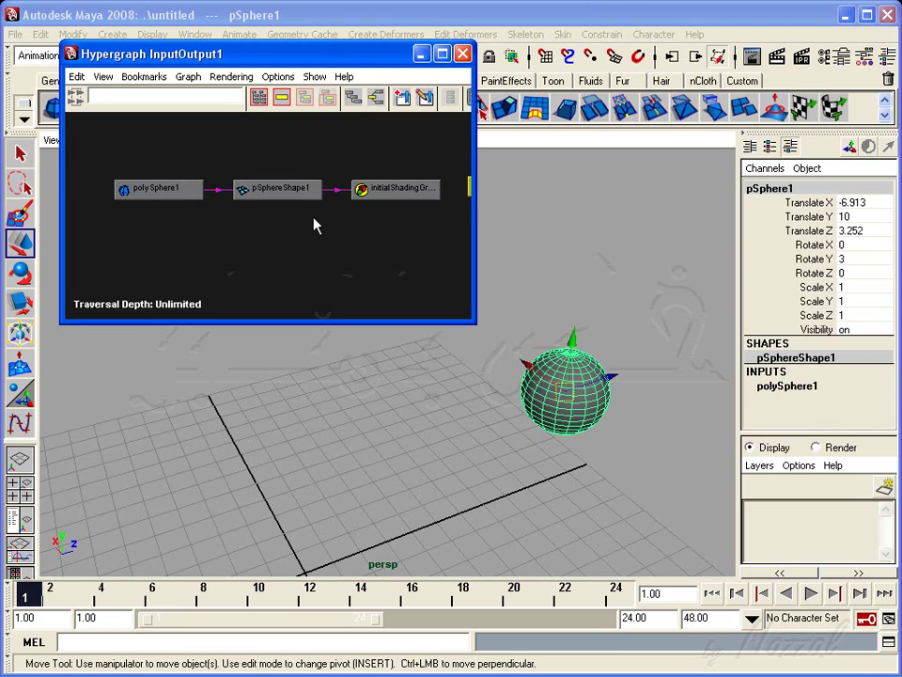
{"action": "middle_click_drag", "start_coordinate": [315, 224], "coordinate": [272, 216], "text": "alt"}
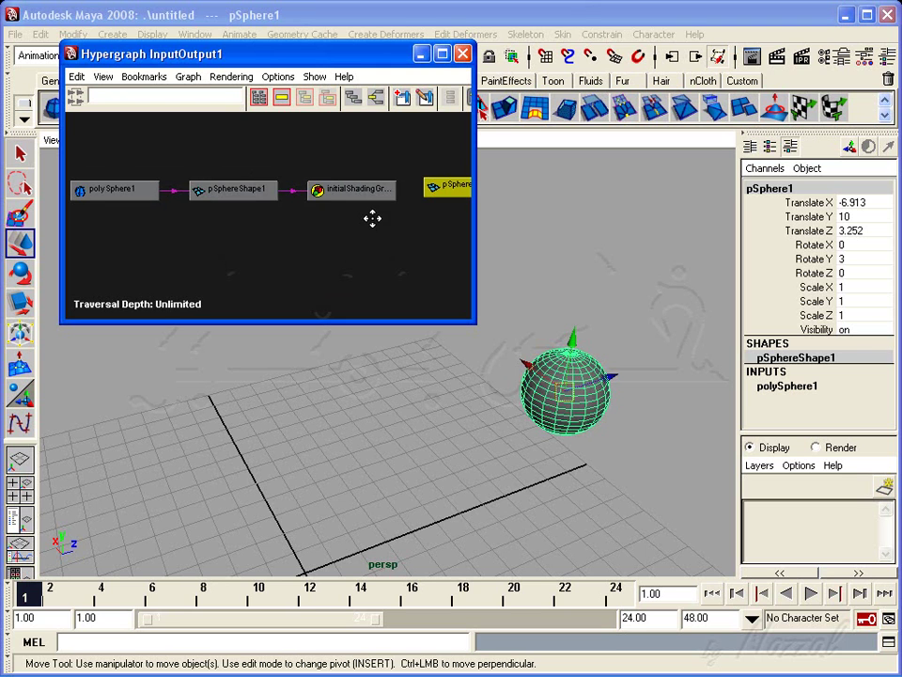
{"action": "middle_click_drag", "start_coordinate": [370, 217], "coordinate": [321, 241], "text": "alt"}
{"action": "left_click_drag", "start_coordinate": [416, 155], "coordinate": [335, 237]}
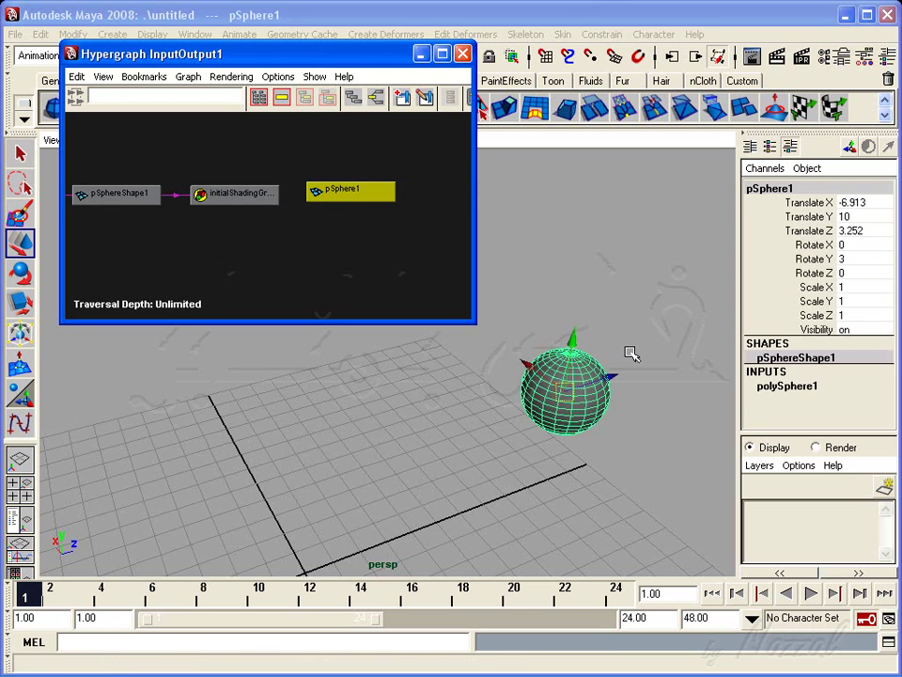
{"action": "left_click", "coordinate": [376, 187]}
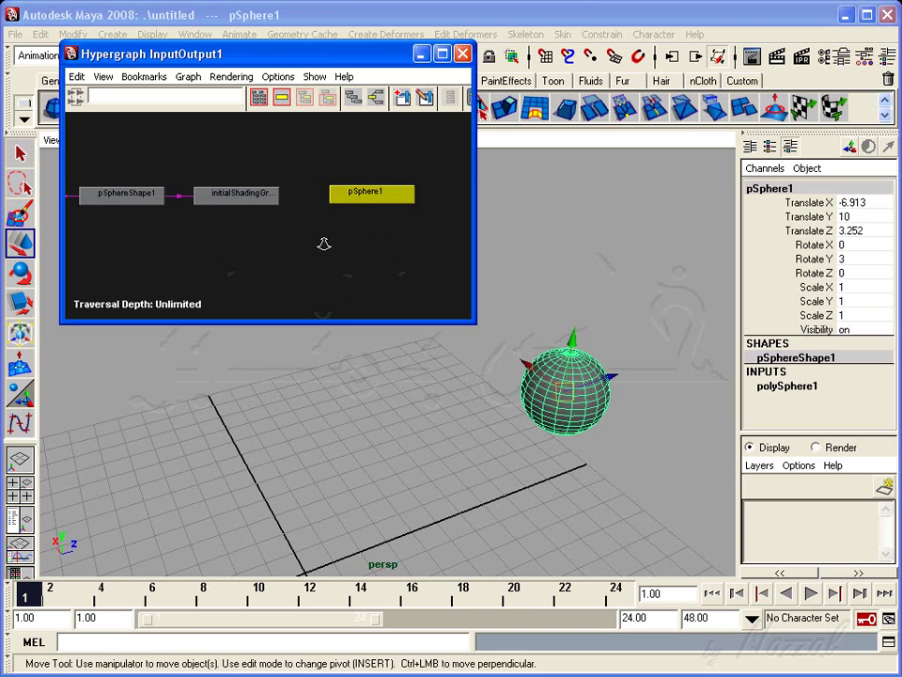
Step: Review initialShadingGroup, pSphere1, lambert1 and pSphereShape1 in the Attribute Editor
{"action": "left_click", "coordinate": [831, 56]}
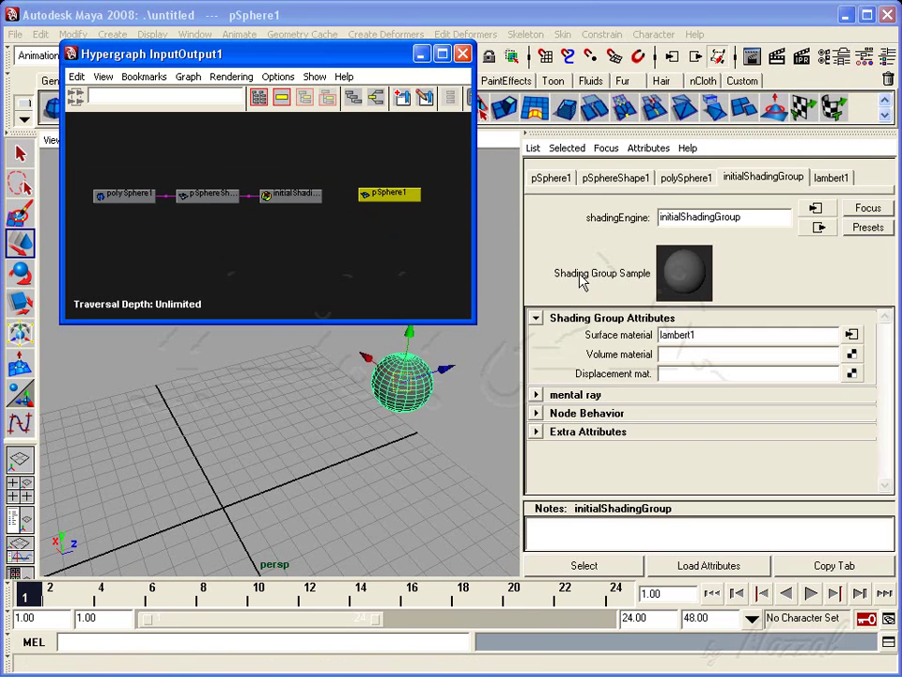
{"action": "scroll", "coordinate": [403, 222], "scroll_direction": "up", "scroll_amount": 3}
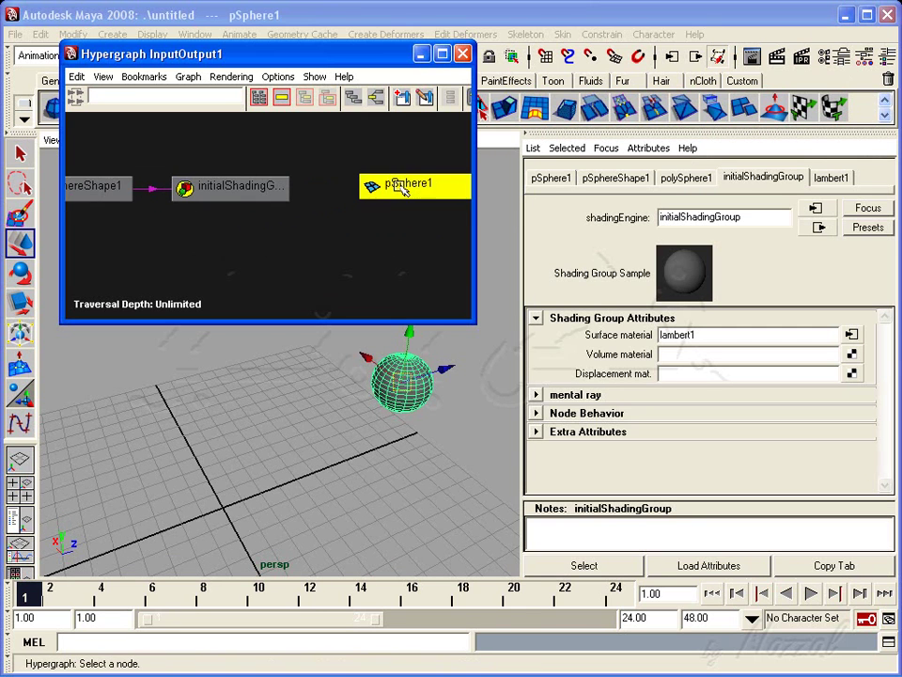
{"action": "left_click", "coordinate": [551, 179]}
{"action": "mouse_move", "coordinate": [286, 228]}
{"action": "middle_mouse_down", "text": "alt"}
{"action": "mouse_move", "coordinate": [407, 222]}
{"action": "mouse_move", "coordinate": [354, 218]}
{"action": "middle_mouse_up", "text": "alt"}
{"action": "left_click", "coordinate": [333, 189]}
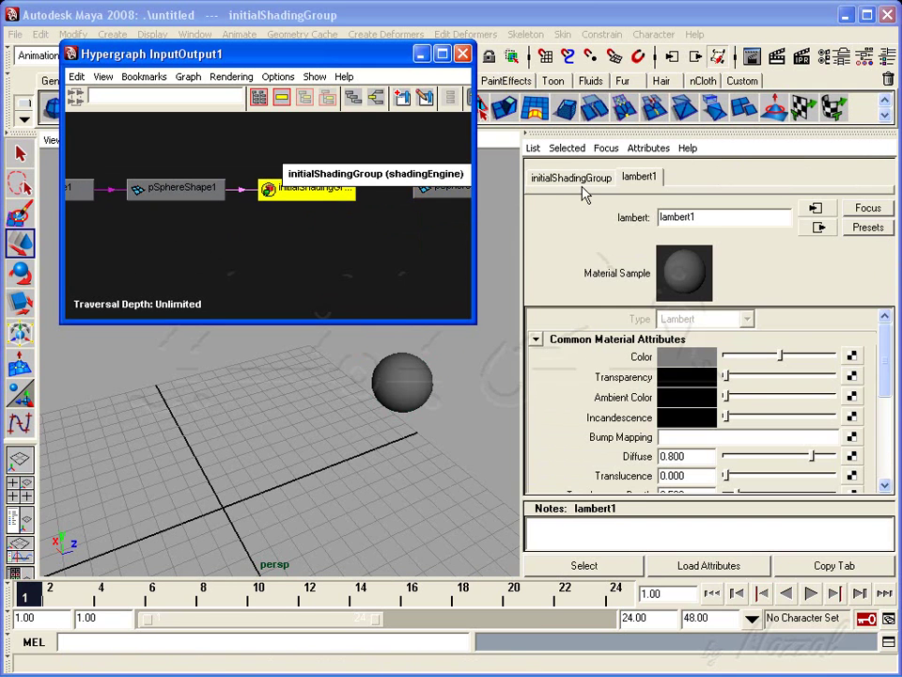
{"action": "left_click", "coordinate": [640, 178]}
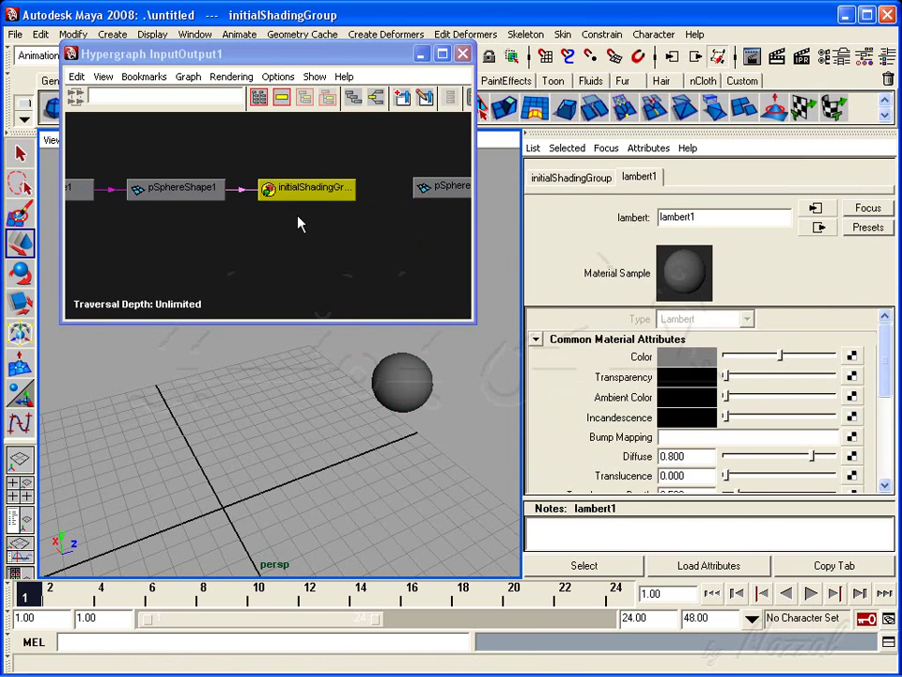
{"action": "middle_click_drag", "start_coordinate": [216, 222], "coordinate": [261, 225], "text": "alt"}
{"action": "left_click", "coordinate": [201, 191]}
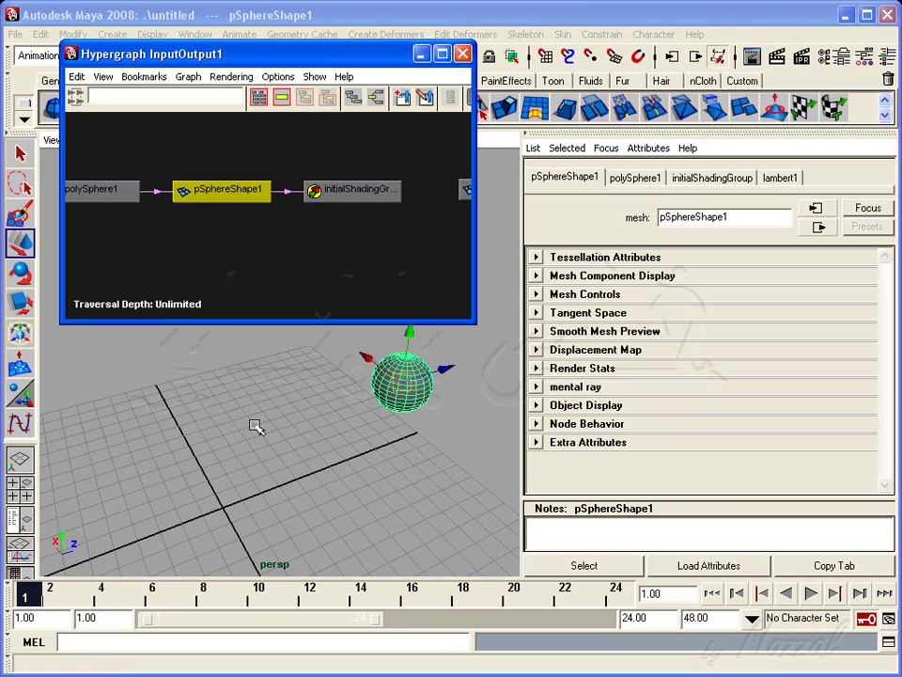
Step: Inspect polySphere1's creation settings, then reselect pSphere1 and tidy the Hypergraph view
{"action": "middle_click_drag", "start_coordinate": [255, 427], "coordinate": [273, 424], "text": "alt"}
{"action": "middle_click_drag", "start_coordinate": [277, 264], "coordinate": [395, 277], "text": "alt"}
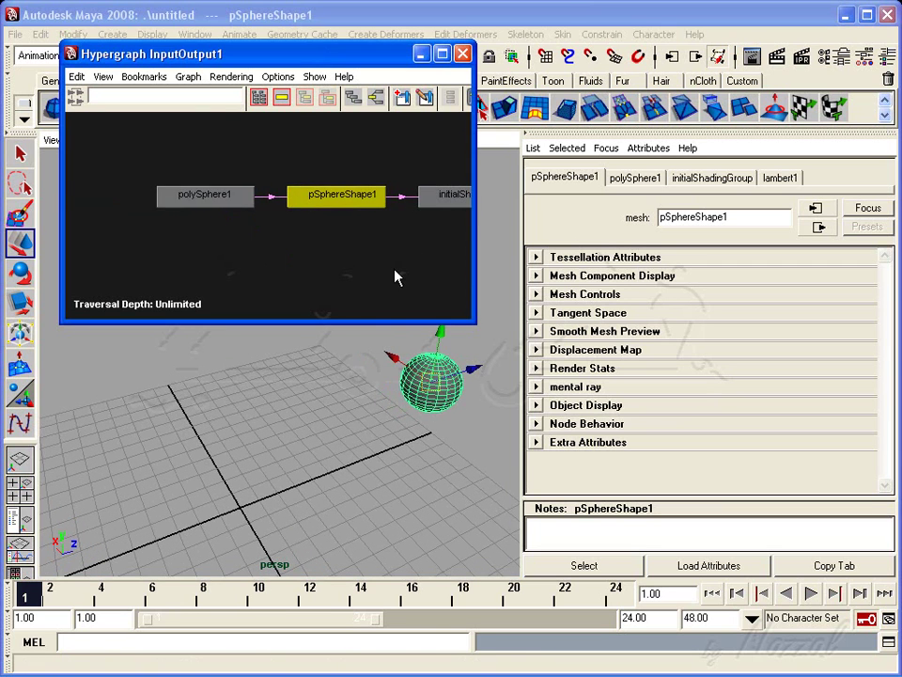
{"action": "left_click", "coordinate": [229, 195]}
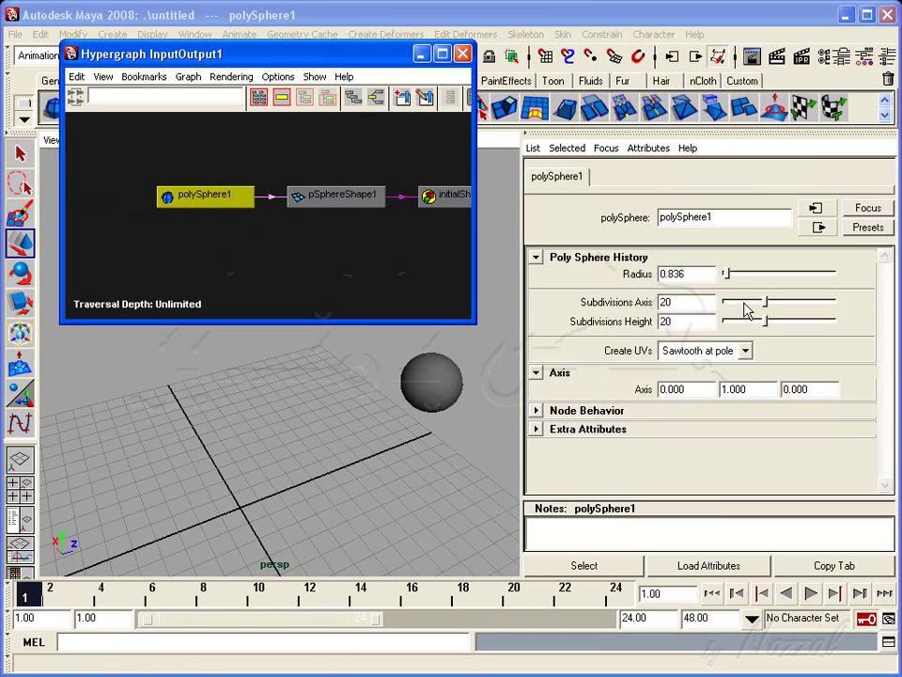
{"action": "middle_click_drag", "start_coordinate": [349, 234], "coordinate": [318, 268], "text": "alt"}
{"action": "right_click_drag", "start_coordinate": [318, 268], "coordinate": [257, 238], "text": "alt"}
{"action": "middle_click_drag", "start_coordinate": [257, 237], "coordinate": [359, 240], "text": "alt"}
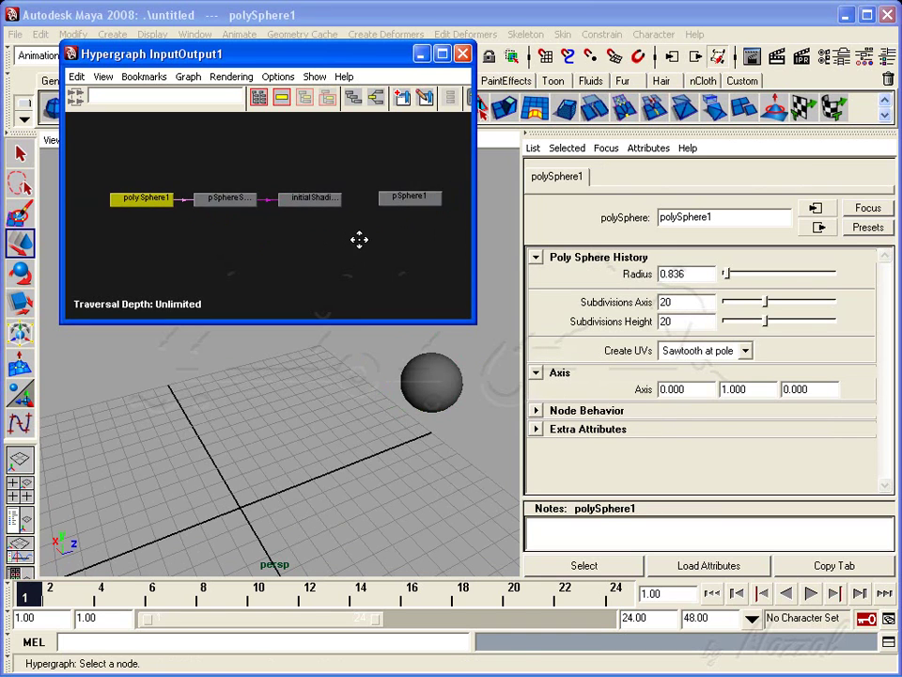
{"action": "right_click_drag", "start_coordinate": [359, 240], "coordinate": [411, 390], "text": "alt"}
{"action": "left_click", "coordinate": [413, 374]}
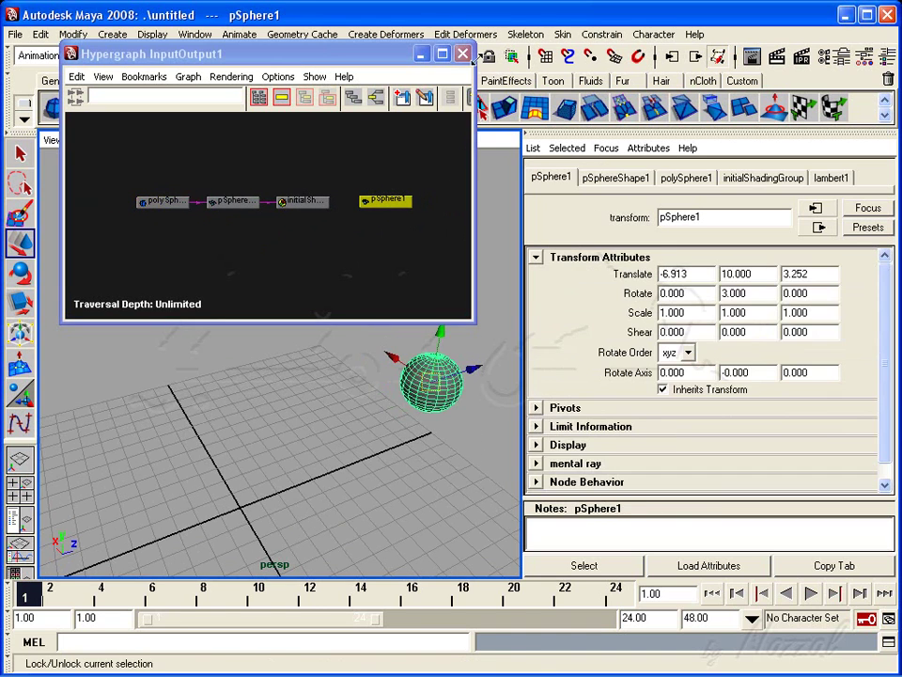
{"action": "left_click_drag", "start_coordinate": [380, 70], "coordinate": [811, 32]}
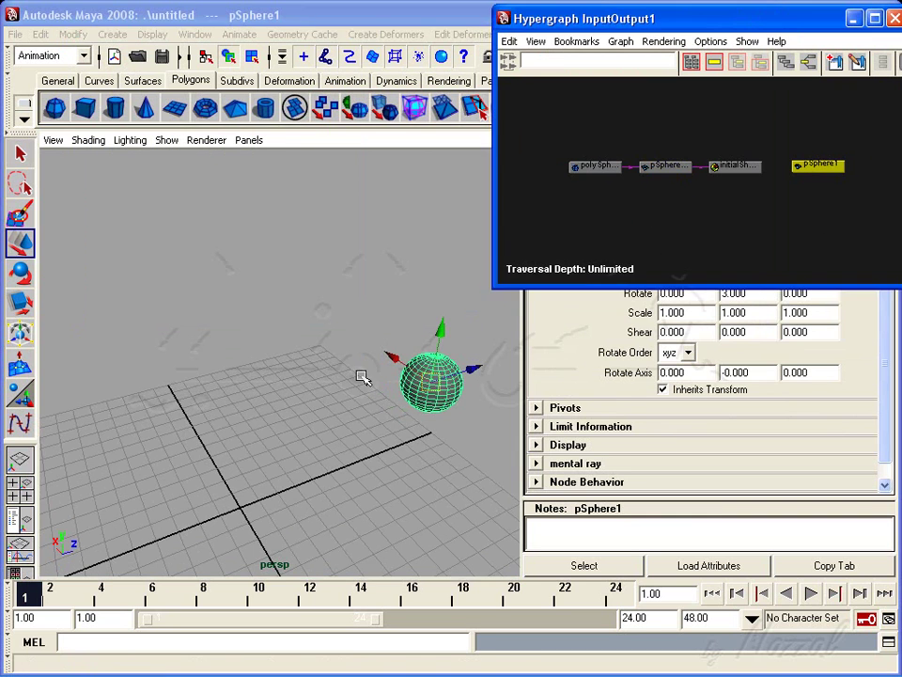
{"action": "middle_click_drag", "start_coordinate": [363, 377], "coordinate": [208, 365]}
{"action": "right_click_drag", "start_coordinate": [634, 197], "coordinate": [787, 203], "text": "alt"}
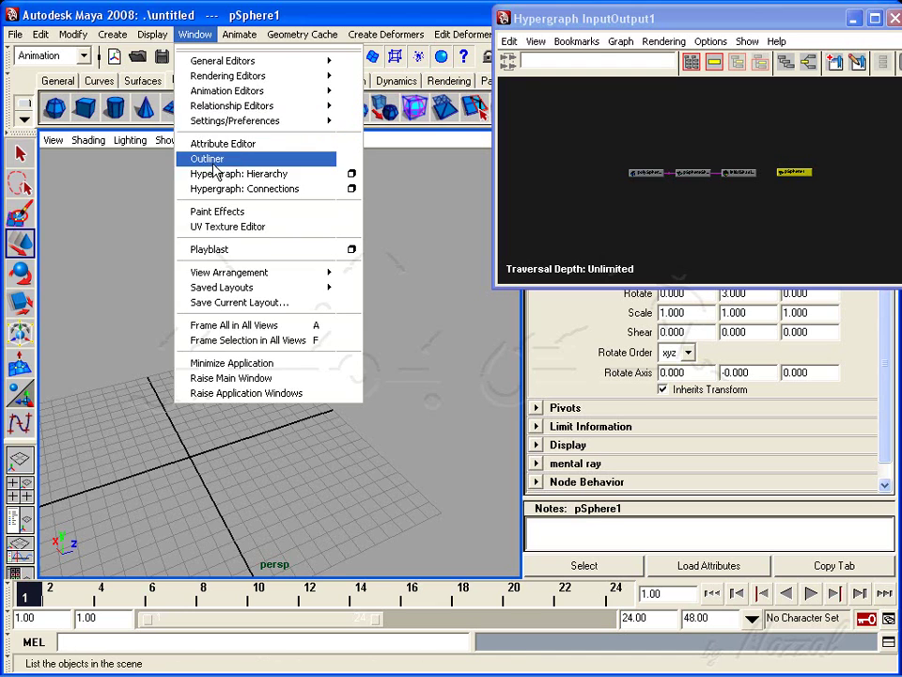
Step: Open the Outliner beside the Hypergraph and frame all nodes in the graph
{"action": "left_click", "coordinate": [206, 158]}
{"action": "left_click_drag", "start_coordinate": [160, 143], "coordinate": [178, 99]}
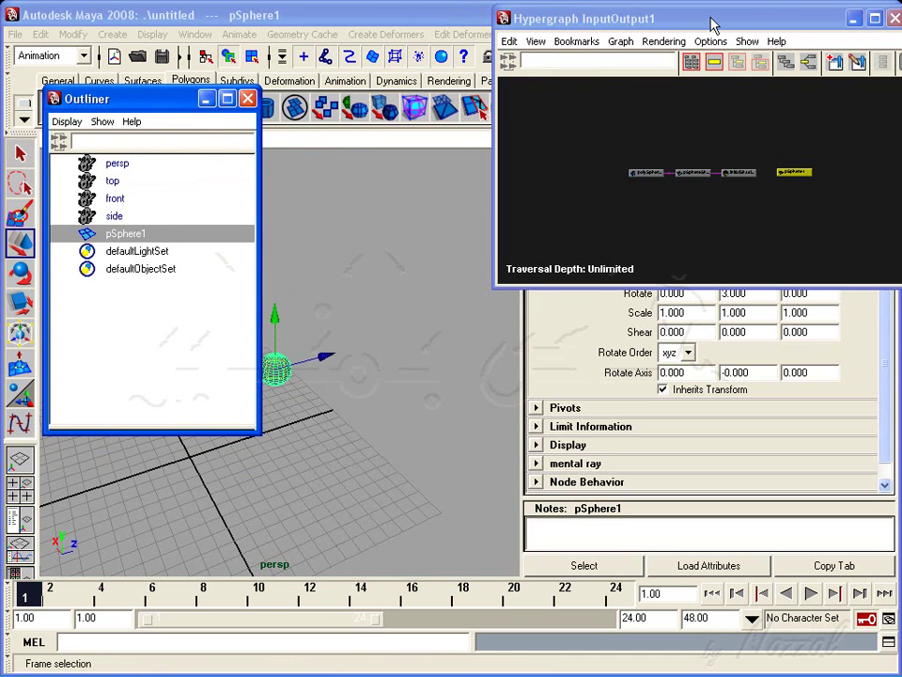
{"action": "left_click_drag", "start_coordinate": [712, 25], "coordinate": [584, 42]}
{"action": "key", "text": "a"}
{"action": "right_click_drag", "start_coordinate": [680, 215], "coordinate": [601, 201], "text": "alt"}
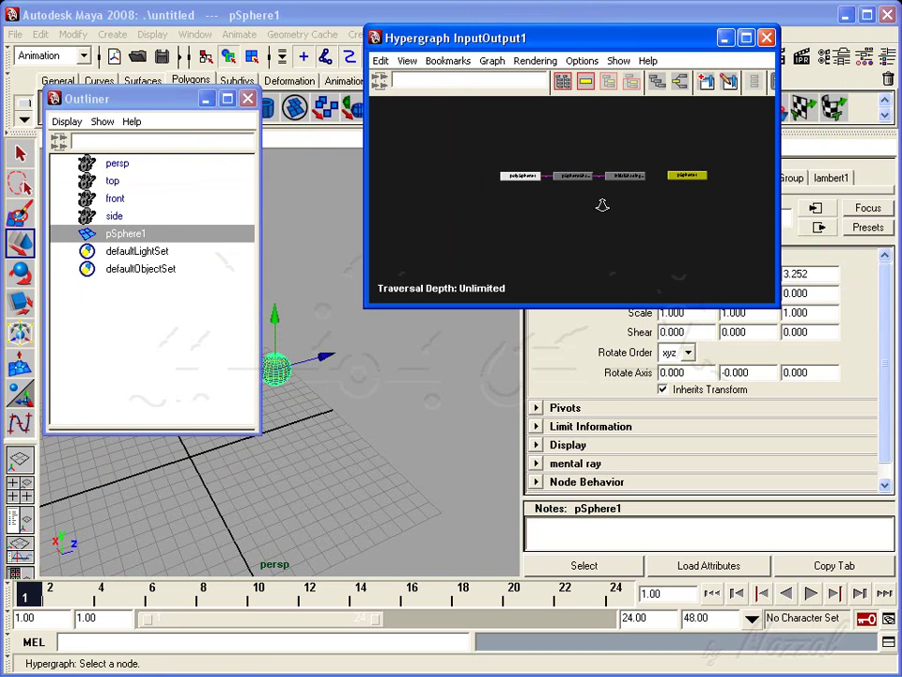
{"action": "left_click", "coordinate": [602, 208]}
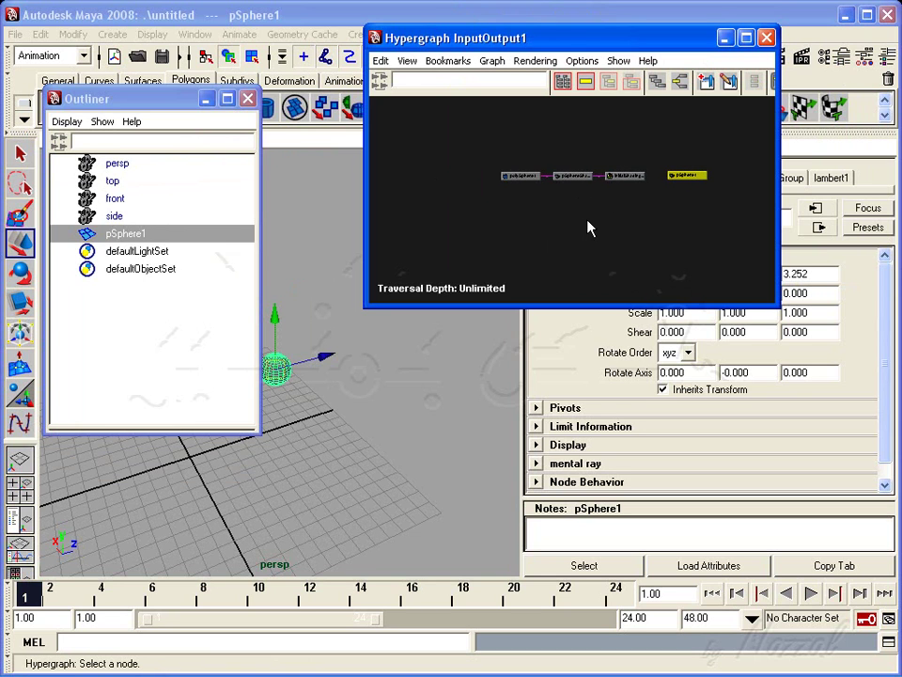
{"action": "right_click_drag", "start_coordinate": [628, 241], "coordinate": [609, 227], "text": "alt"}
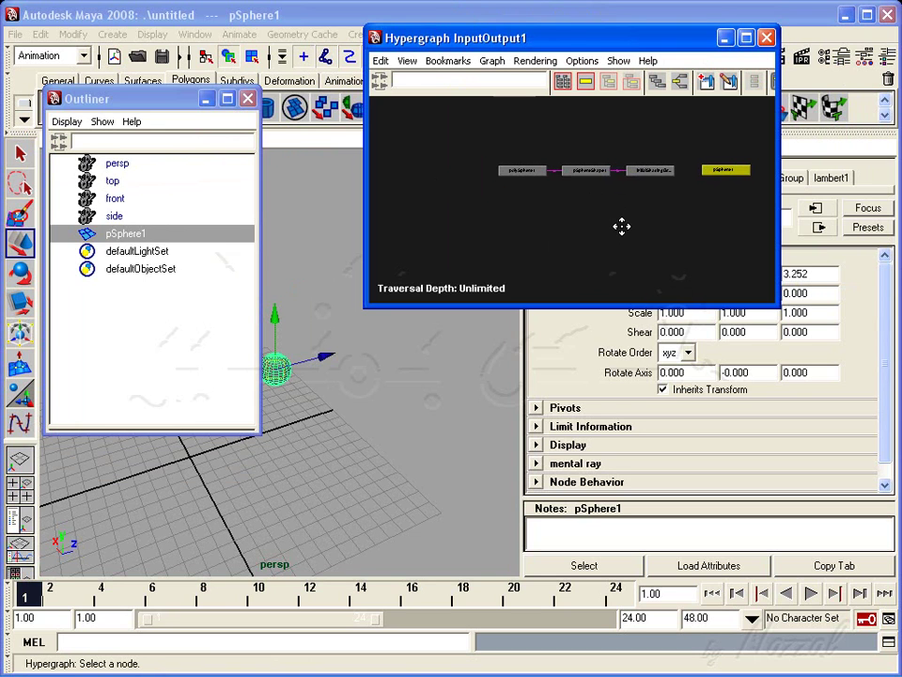
{"action": "mouse_move", "coordinate": [141, 99]}
{"action": "left_mouse_down"}
{"action": "mouse_move", "coordinate": [157, 87]}
{"action": "mouse_move", "coordinate": [56, 197]}
{"action": "left_mouse_up"}
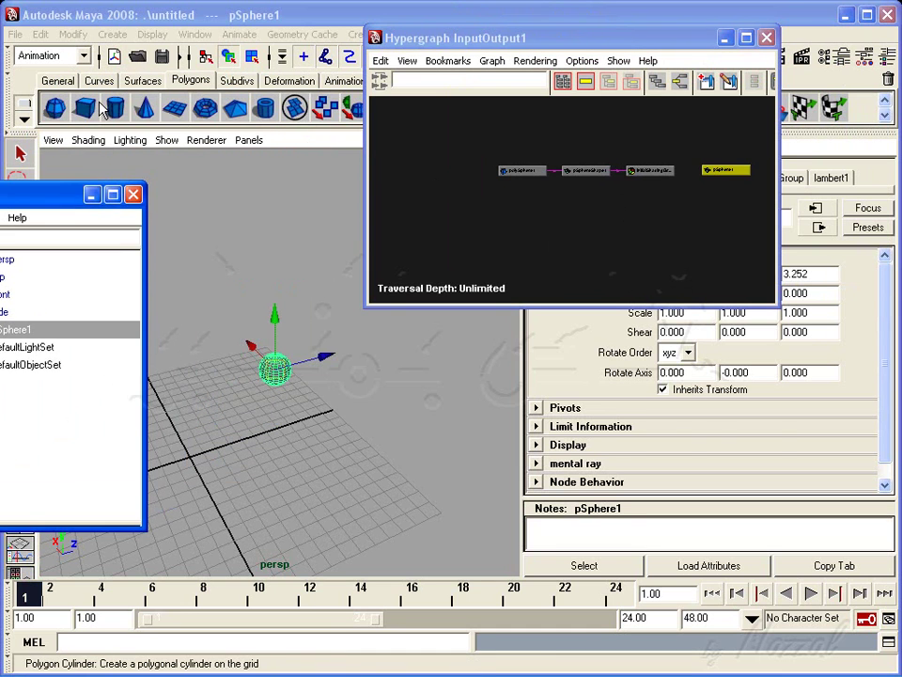
Step: Create a polygon cube at the grid centre and frame the pCube1 and pSphere1 networks
{"action": "mouse_move", "coordinate": [277, 427]}
{"action": "left_mouse_down", "text": "alt"}
{"action": "mouse_move", "coordinate": [342, 413]}
{"action": "mouse_move", "coordinate": [366, 383]}
{"action": "mouse_move", "coordinate": [250, 447]}
{"action": "left_mouse_up", "text": "alt"}
{"action": "left_click_drag", "start_coordinate": [72, 199], "coordinate": [153, 99]}
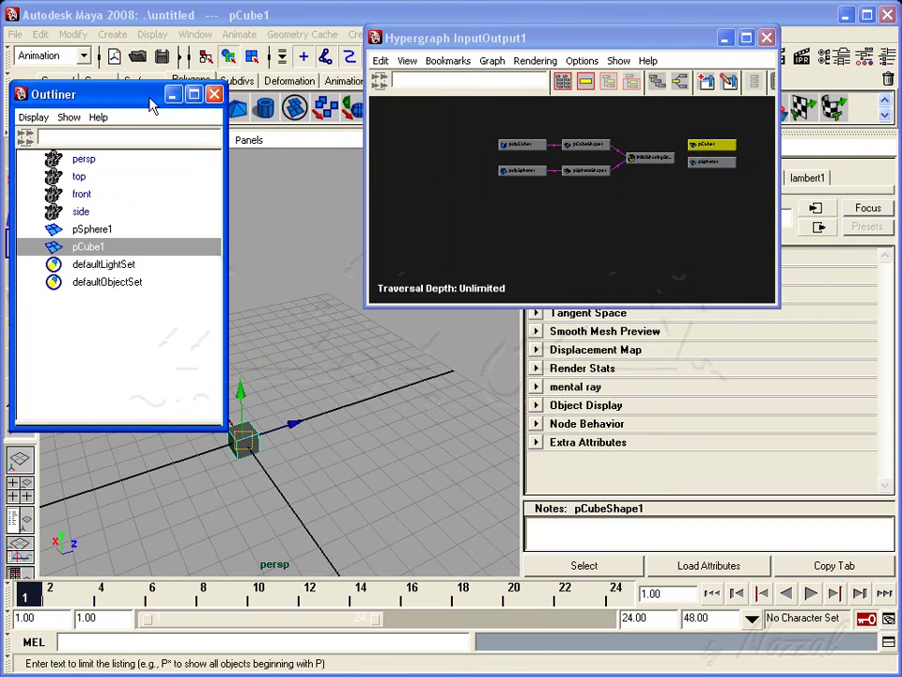
{"action": "mouse_move", "coordinate": [532, 299]}
{"action": "right_mouse_down", "text": "alt"}
{"action": "mouse_move", "coordinate": [590, 244]}
{"action": "mouse_move", "coordinate": [493, 256]}
{"action": "mouse_move", "coordinate": [675, 250]}
{"action": "mouse_move", "coordinate": [664, 222]}
{"action": "mouse_move", "coordinate": [467, 228]}
{"action": "right_mouse_up", "text": "alt"}
{"action": "key", "text": "a"}
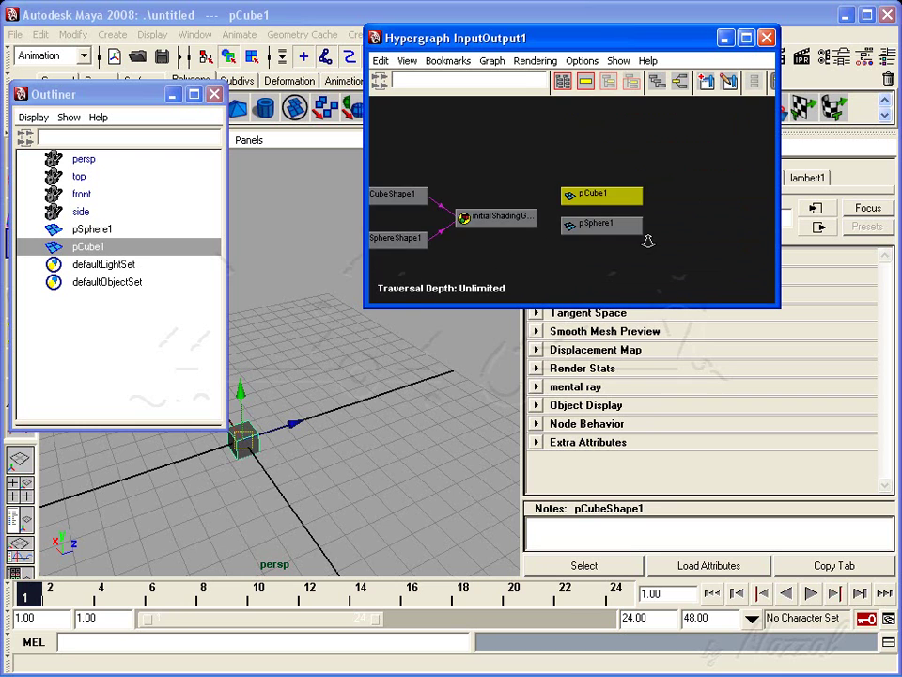
{"action": "mouse_move", "coordinate": [672, 223]}
{"action": "right_mouse_down", "text": "alt"}
{"action": "mouse_move", "coordinate": [590, 225]}
{"action": "mouse_move", "coordinate": [615, 235]}
{"action": "mouse_move", "coordinate": [650, 231]}
{"action": "right_mouse_up", "text": "alt"}
Step: Close the Outliner and Hypergraph, then switch the side panel to the Channel Box
{"action": "left_click", "coordinate": [214, 94]}
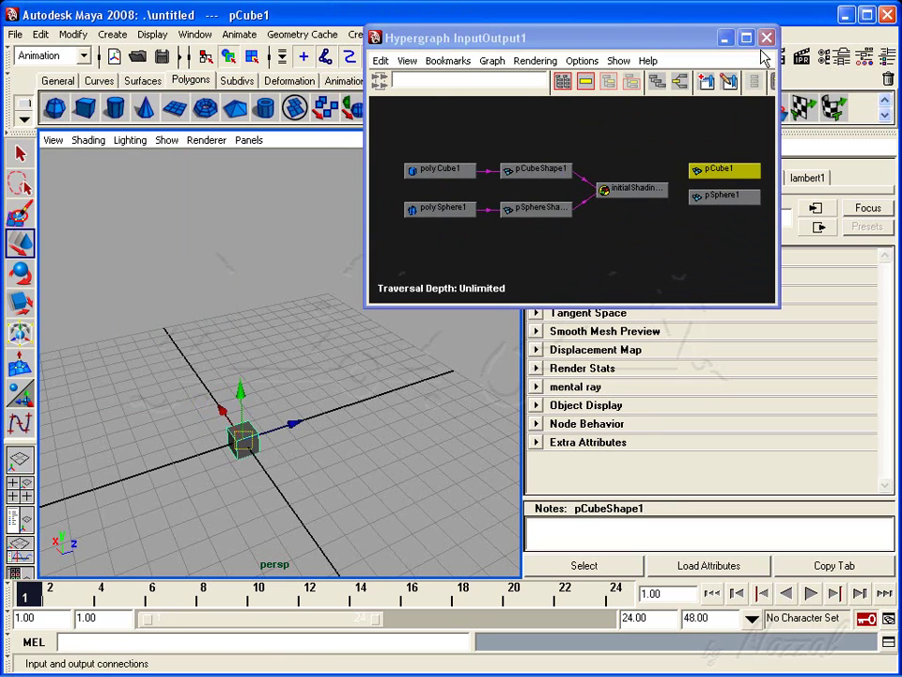
{"action": "left_click", "coordinate": [767, 38]}
{"action": "right_click_drag", "start_coordinate": [278, 363], "coordinate": [252, 347], "text": "alt"}
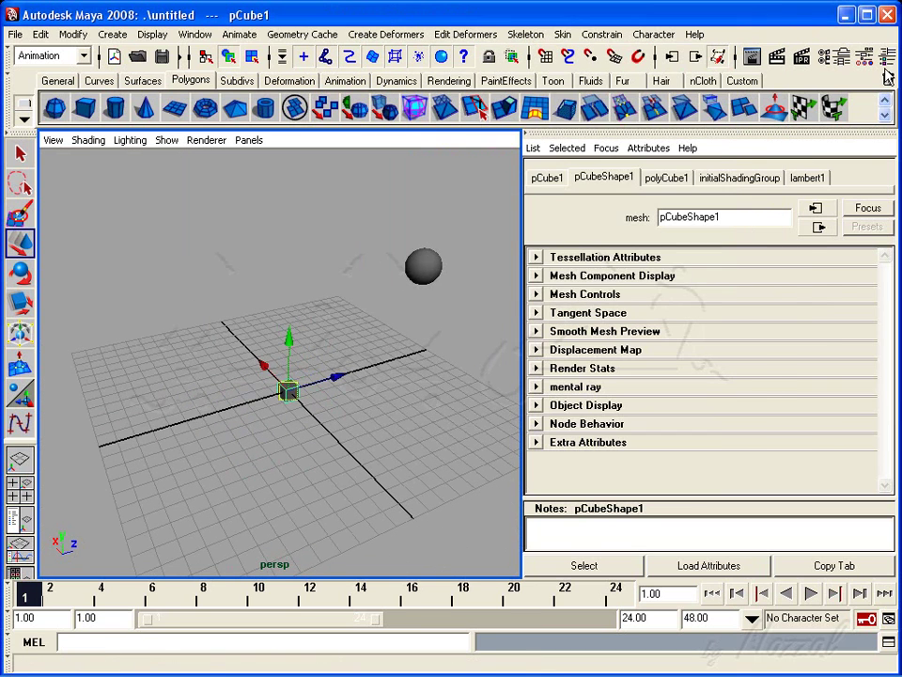
{"action": "key", "text": "ctrl+a"}
{"action": "mouse_move", "coordinate": [810, 669]}
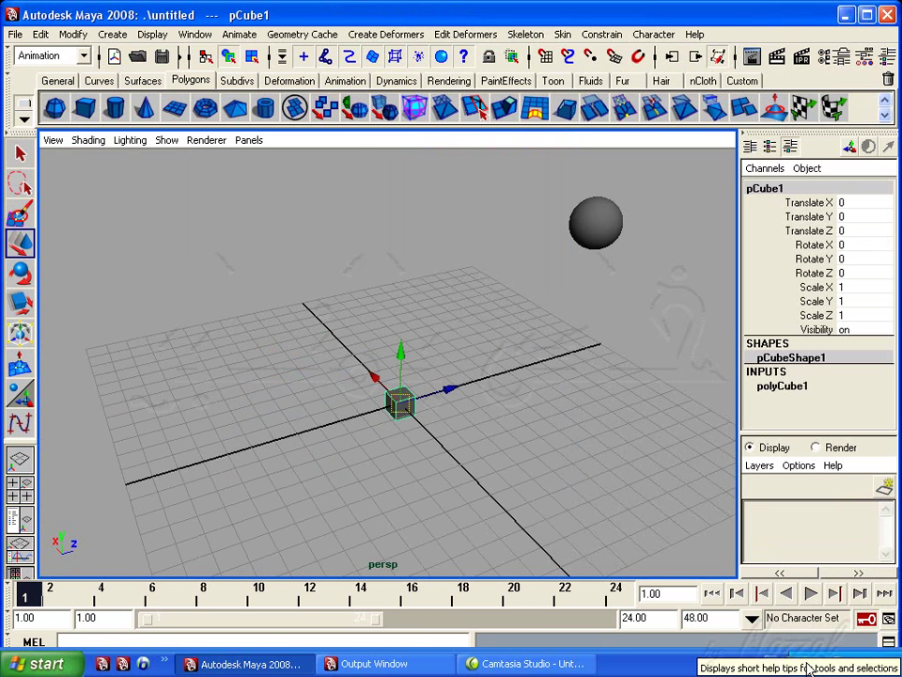